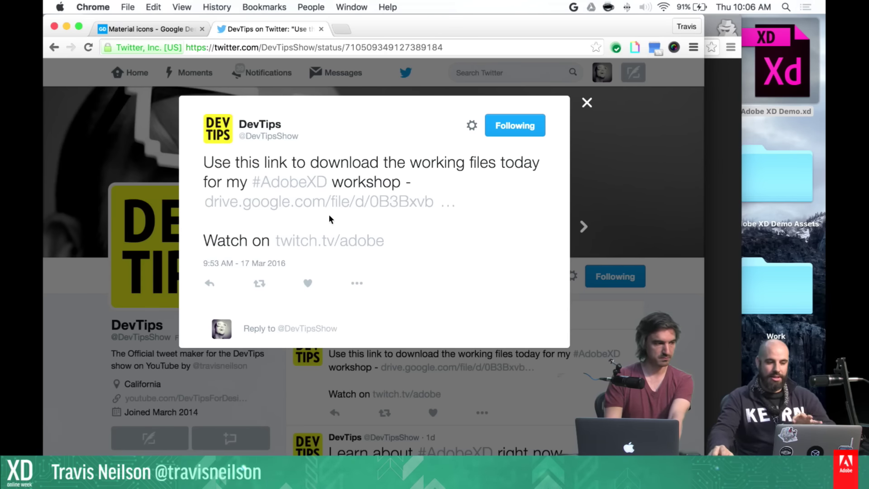
Follow the tweet's drive.google.com link to the Adobe XD Demo v2.zip page, then narrow the browser window
click(329, 204)
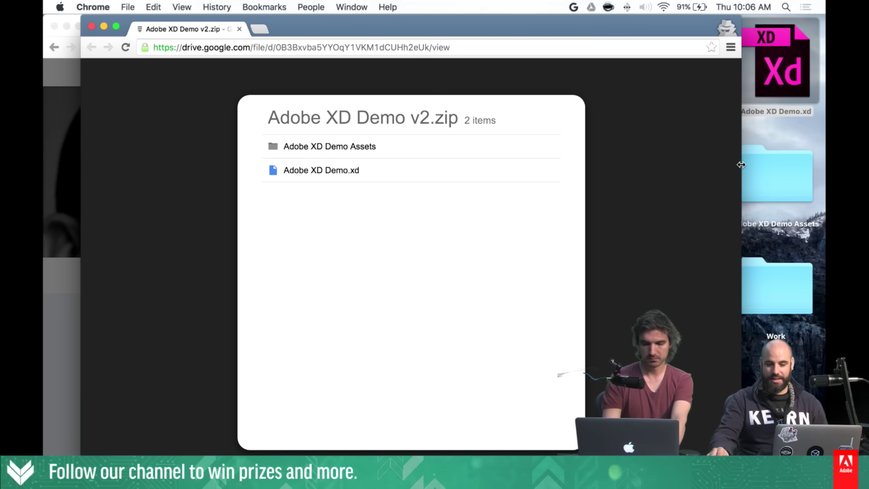
drag(728, 165, 701, 165)
click(771, 161)
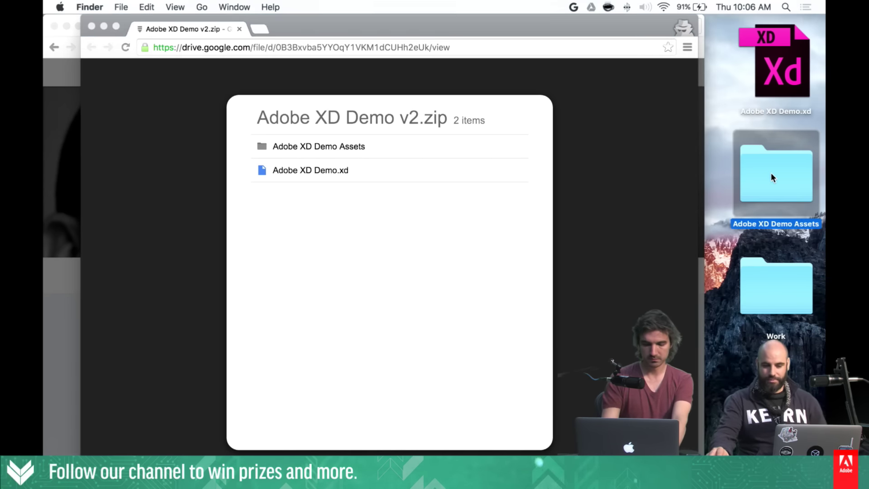
double_click(770, 172)
drag(693, 206, 689, 180)
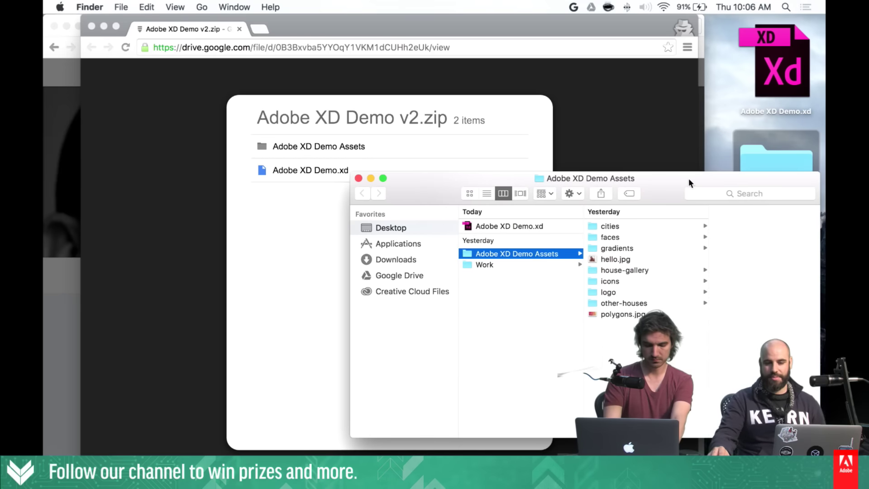
click(774, 73)
click(773, 73)
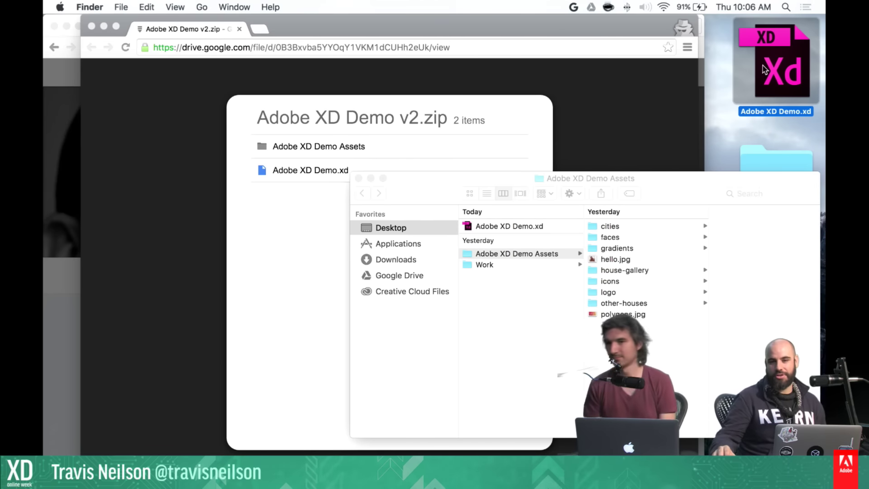
click(639, 187)
drag(651, 185, 694, 174)
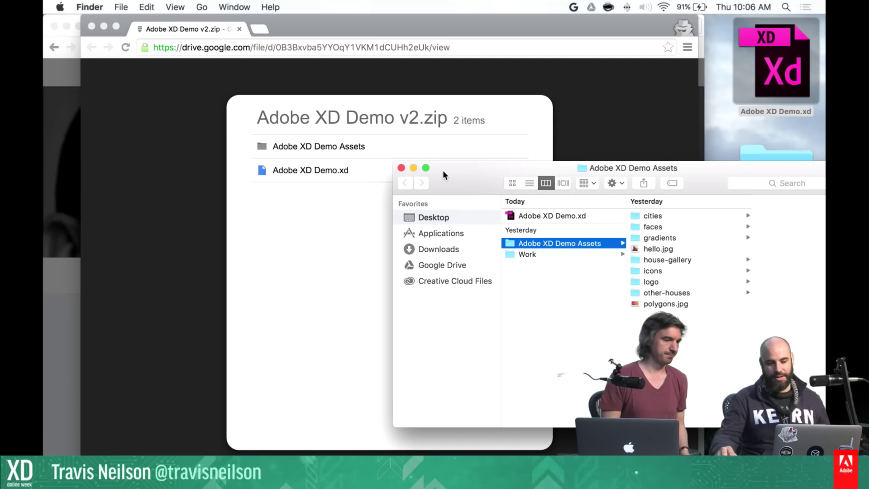
click(401, 167)
click(602, 143)
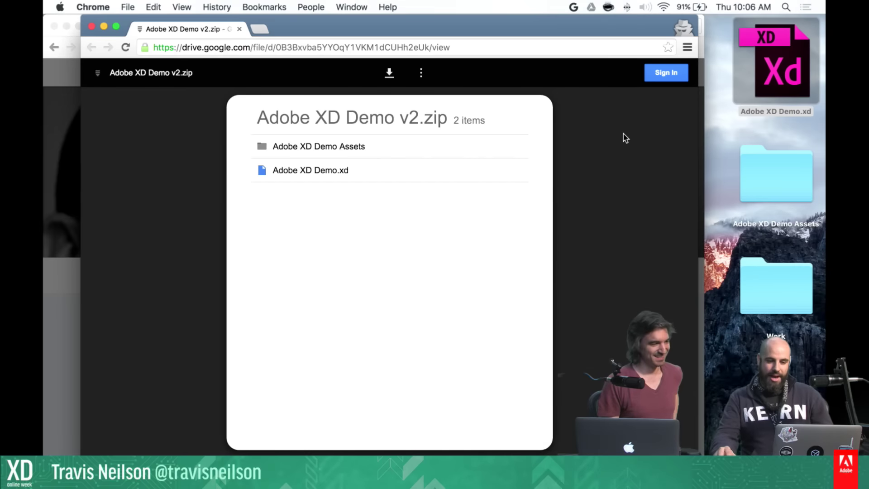
Switch to the Adobe XD demo file, make its window full screen and zoom out
key(ctrl+Right)
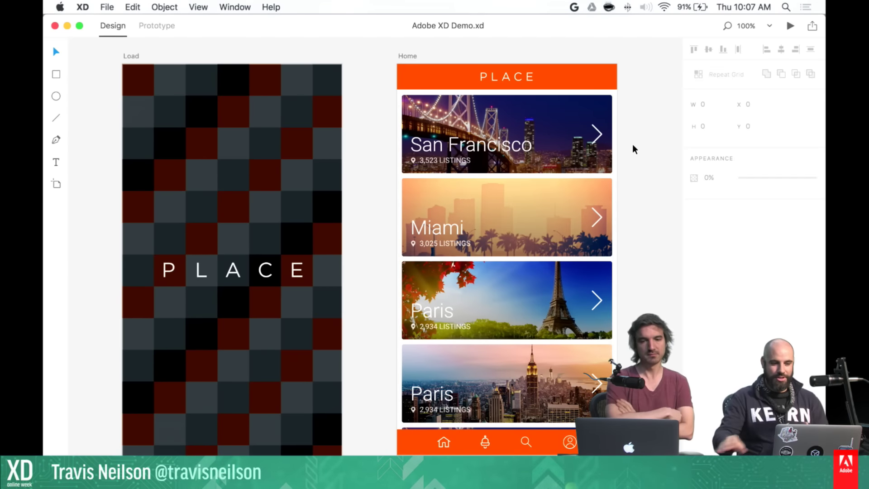
click(80, 26)
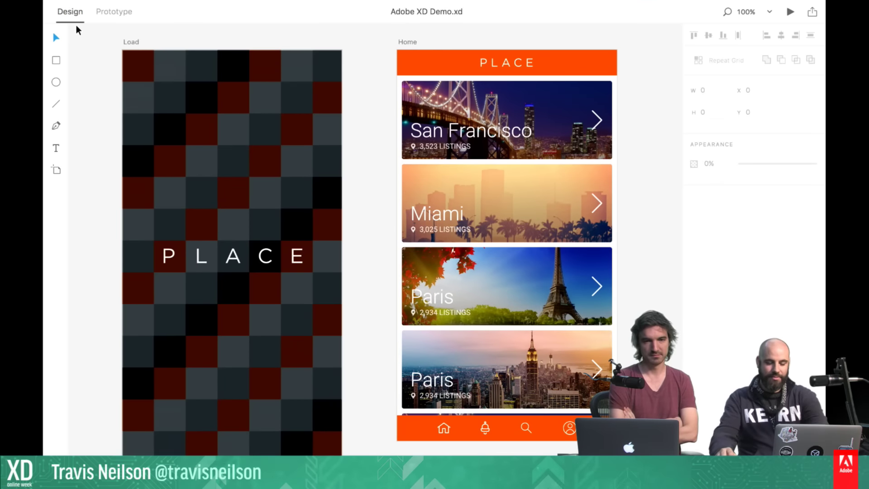
key(super+minus)
drag(127, 68, 414, 152)
Pan across the brand 1–4 artboards, then return to Load and Home at 100% zoom
scroll(415, 153, right, 10)
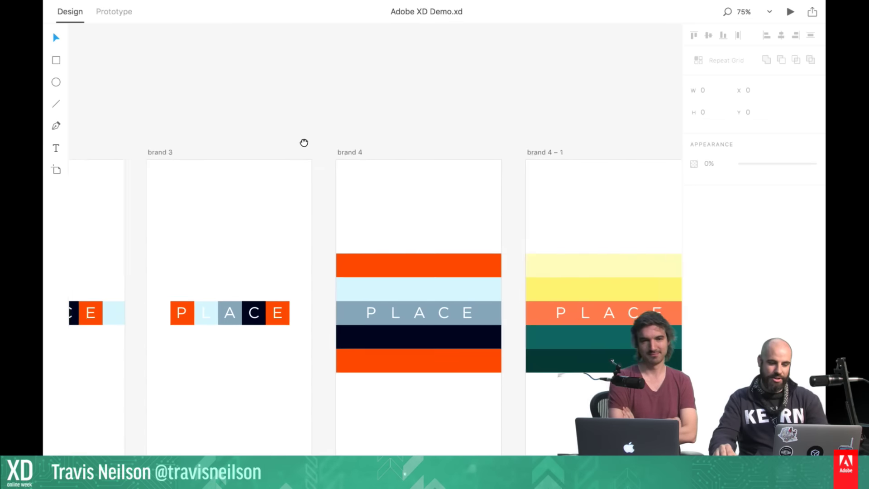
scroll(297, 145, left, 5)
scroll(297, 146, down, 1)
drag(321, 165, 565, 116)
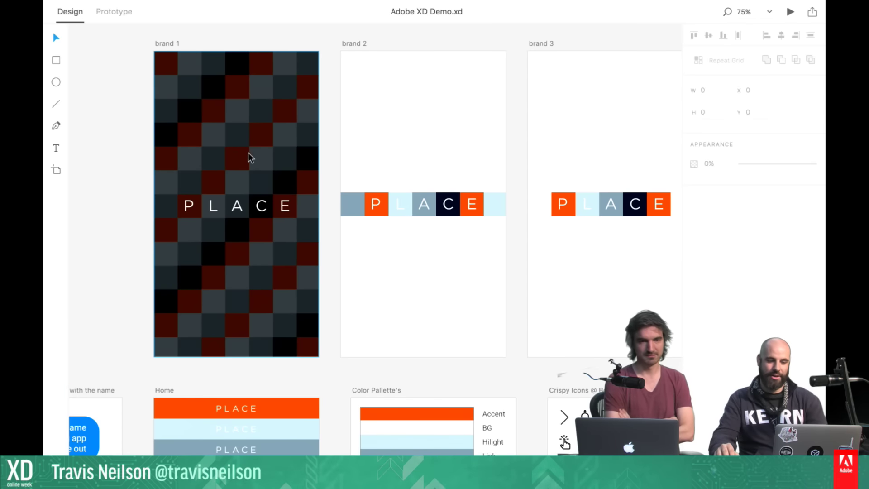
drag(470, 133, 320, 172)
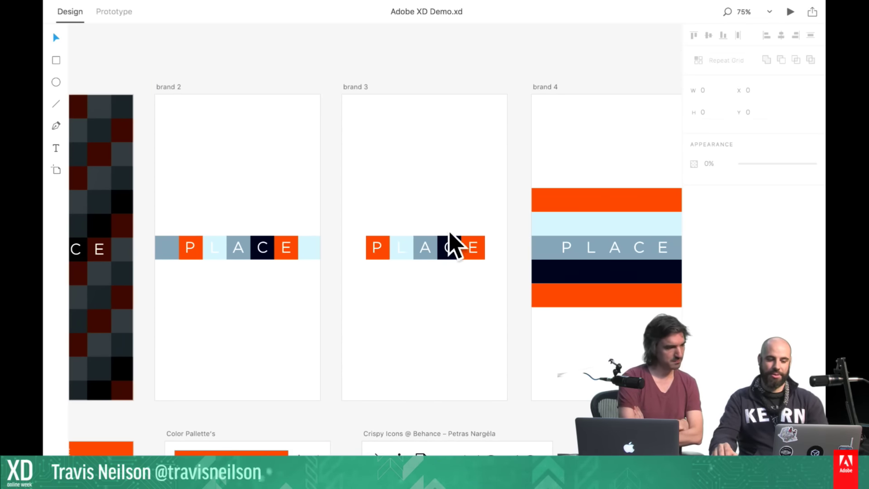
scroll(493, 120, right, 15)
scroll(493, 121, up, 10)
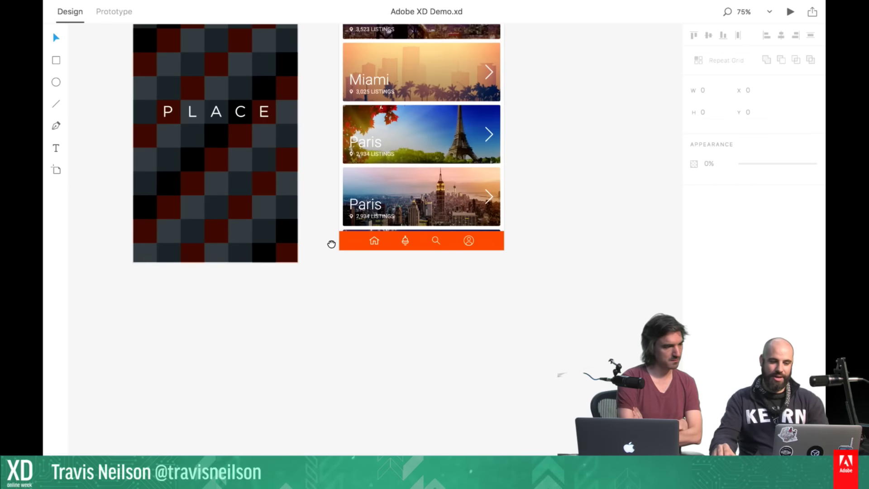
drag(324, 221, 403, 403)
key(super+1)
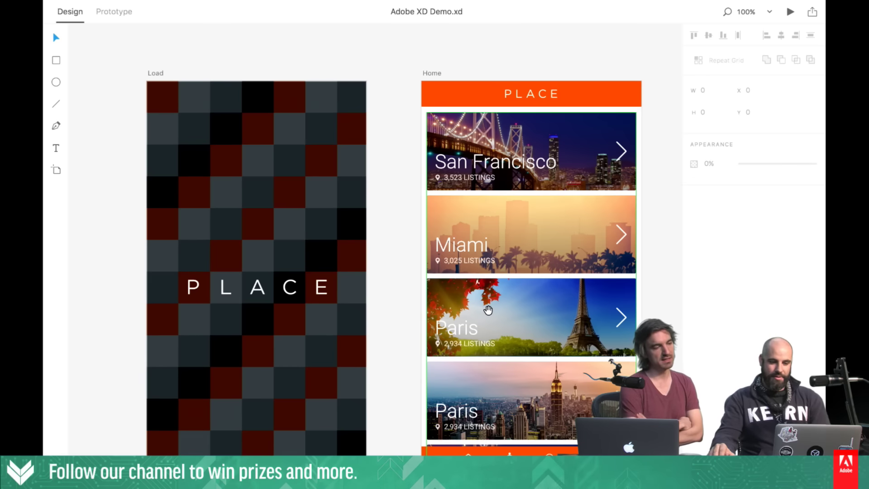
Pan the canvas right from the Home artboard to the Home – 1, Home – 2 and Home – 3 variants
drag(489, 310, 495, 296)
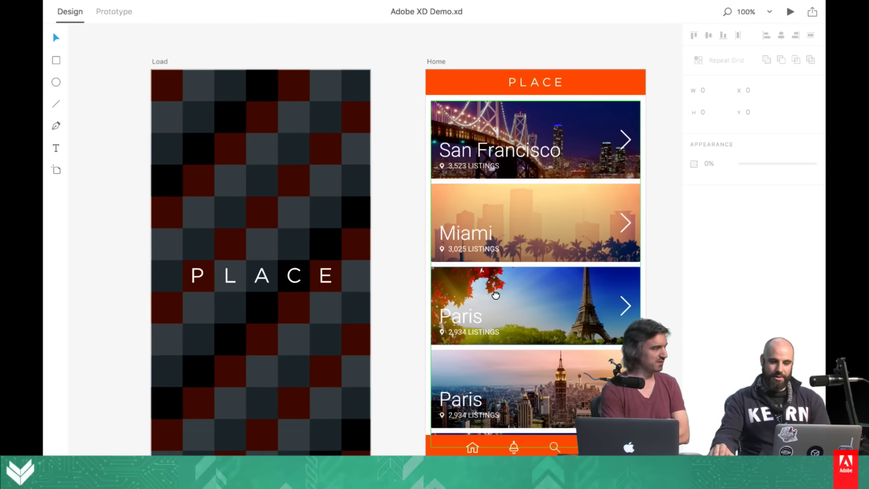
scroll(497, 300, right, 1)
scroll(496, 299, right, 1)
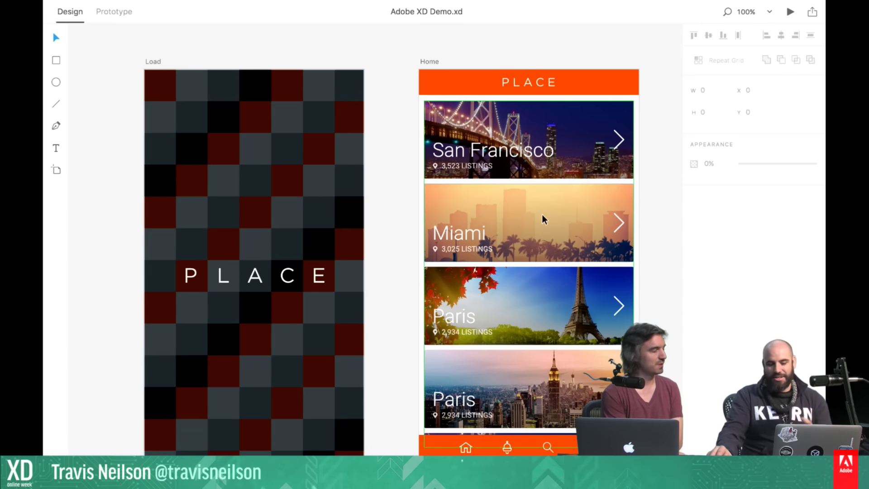
scroll(522, 254, down, 5)
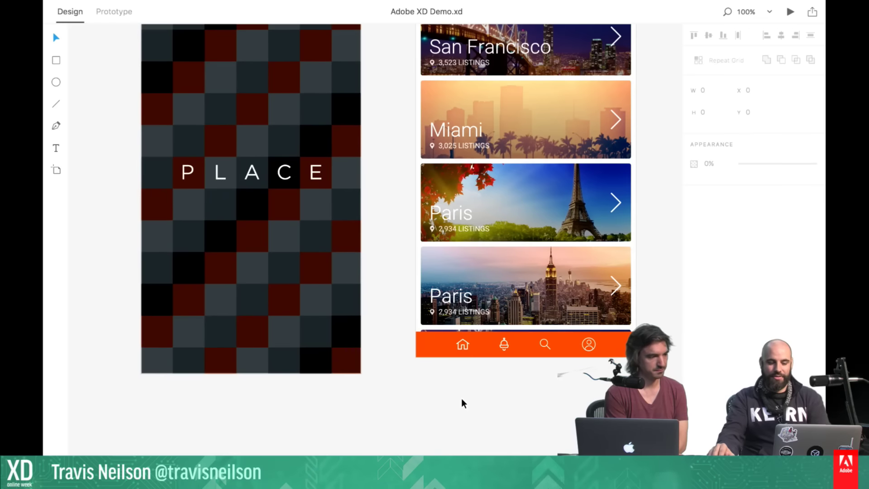
scroll(423, 311, down, 6)
scroll(444, 249, up, 11)
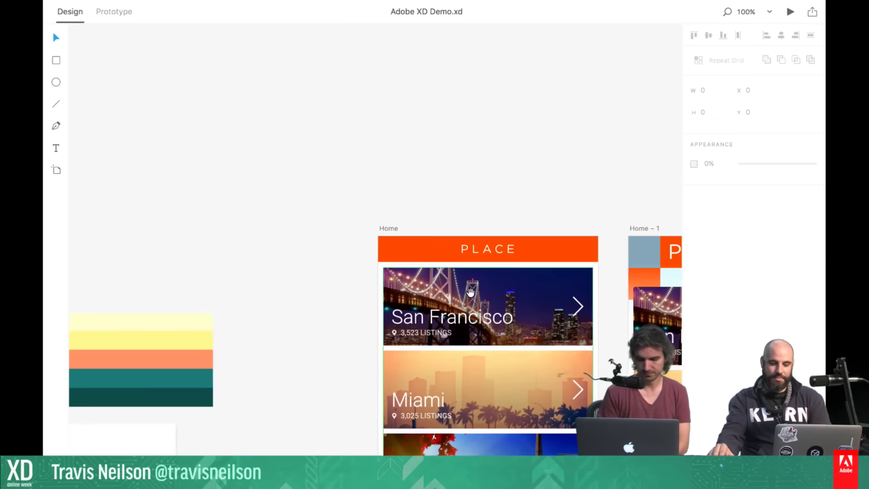
scroll(465, 192, down, 4)
scroll(466, 193, down, 2)
scroll(466, 192, left, 2)
scroll(362, 208, right, 8)
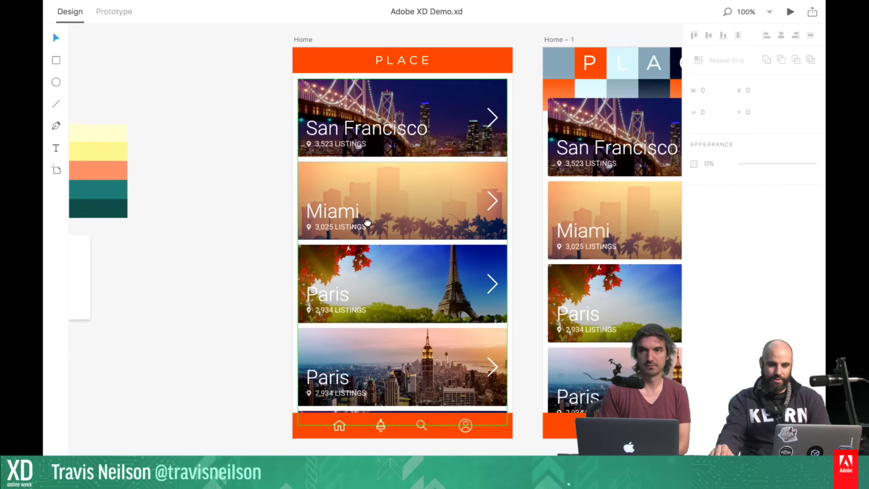
drag(287, 225, 278, 223)
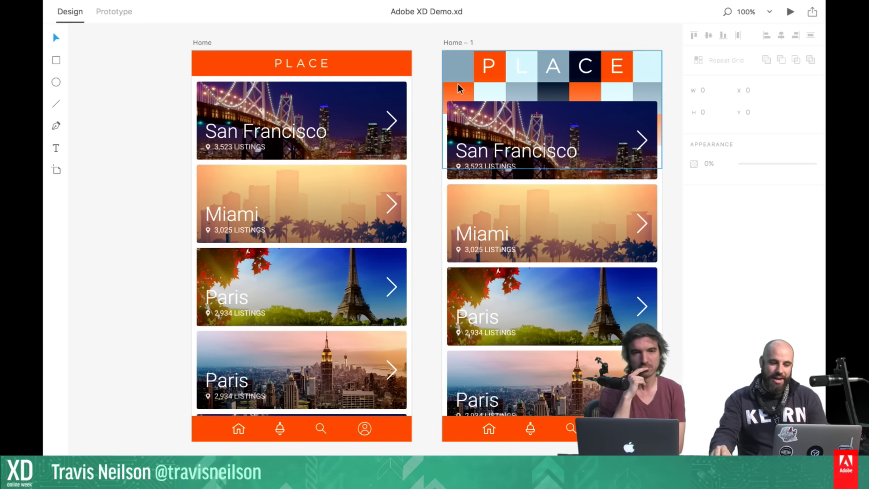
scroll(458, 83, right, 1)
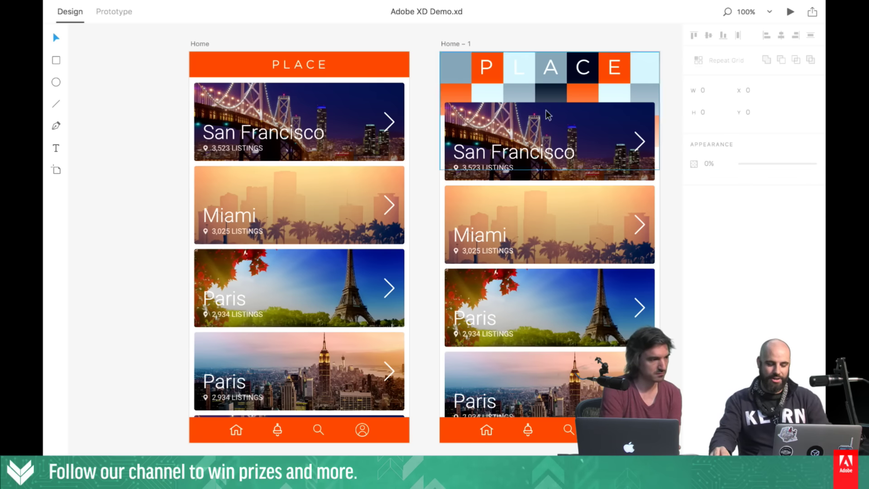
scroll(521, 140, right, 10)
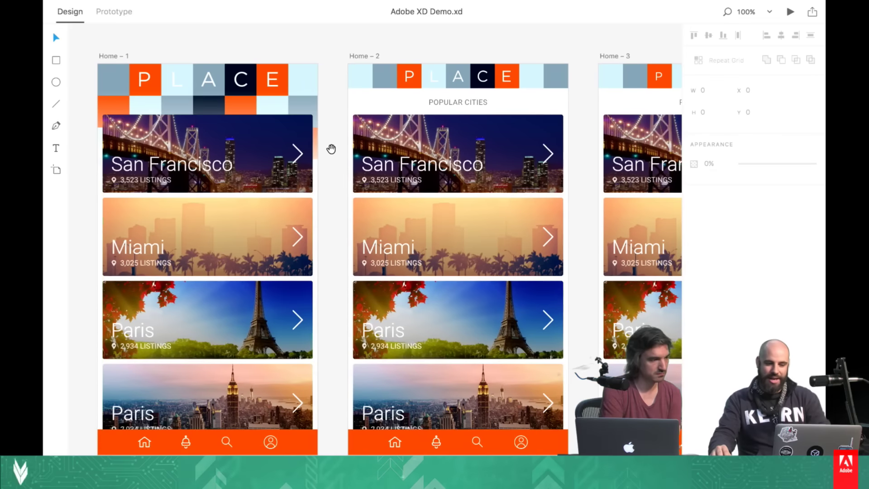
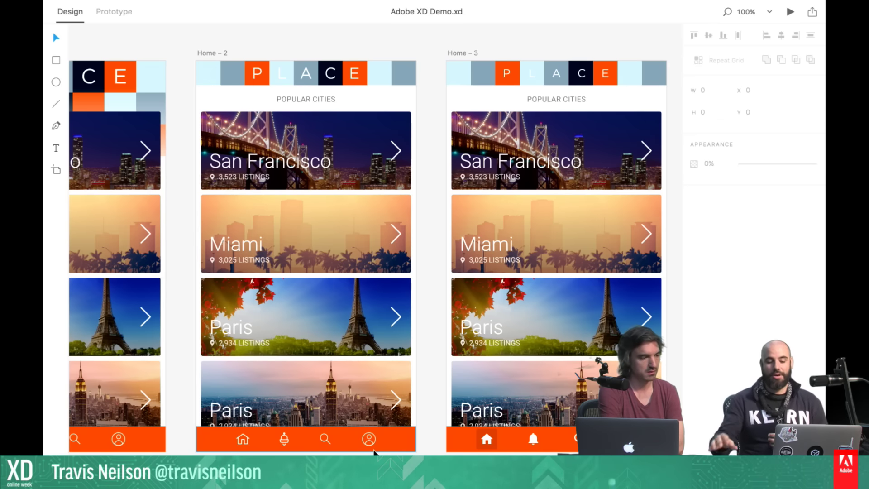
Pan the canvas right past Home – 3 to bring Home – 4 and Home – 5 side by side
scroll(374, 452, right, 5)
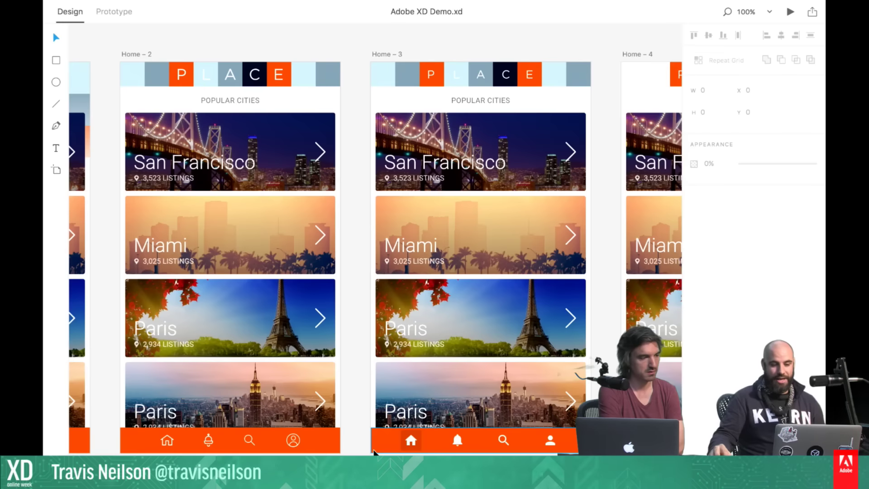
scroll(373, 452, right, 4)
scroll(374, 453, right, 1)
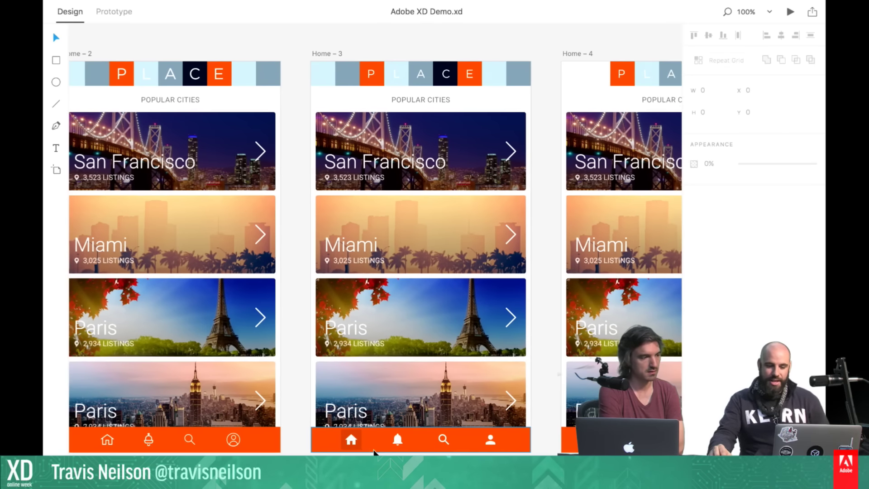
scroll(375, 253, left, 2)
scroll(376, 253, right, 12)
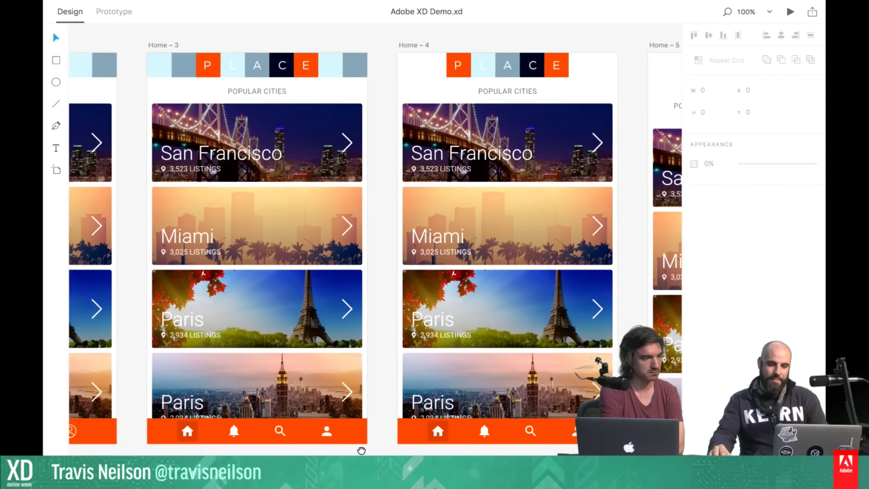
scroll(376, 254, left, 2)
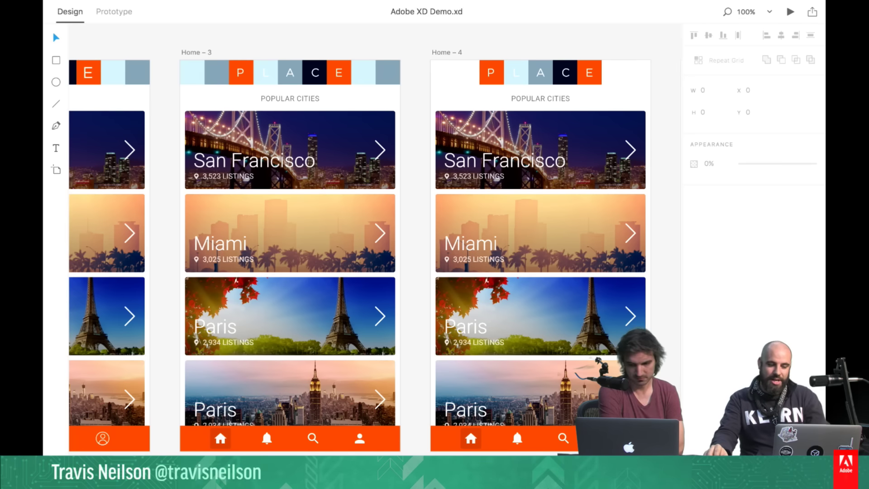
scroll(362, 254, right, 5)
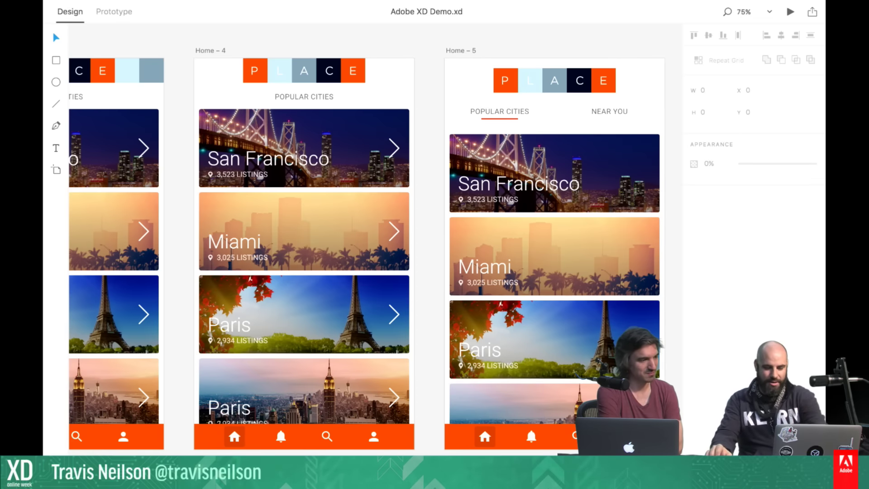
key(super+minus)
scroll(451, 376, down, 5)
scroll(451, 376, up, 5)
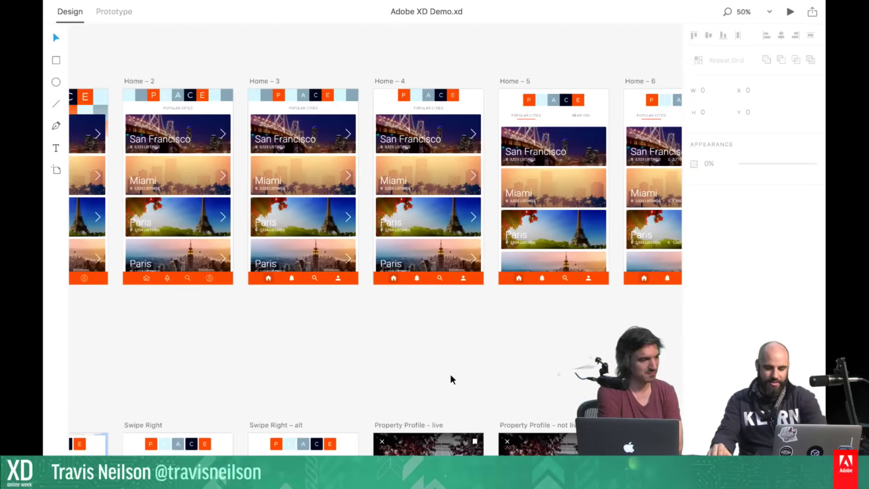
key(super+equal)
drag(482, 345, 431, 419)
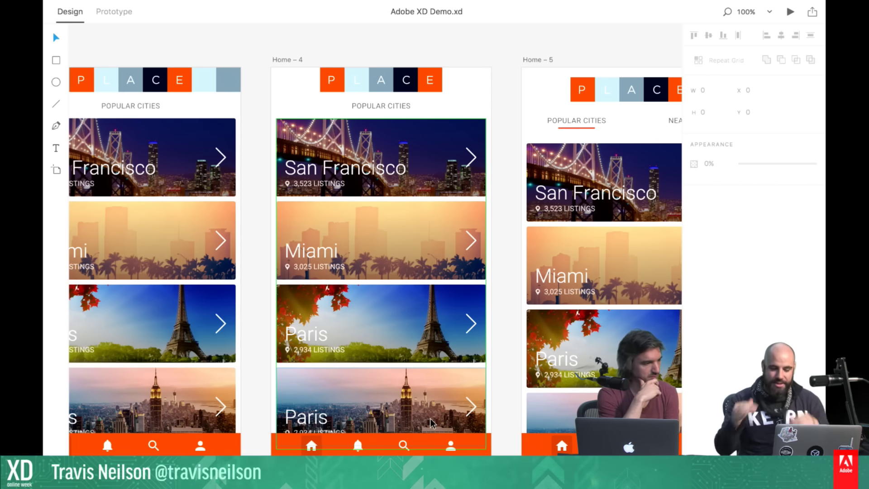
drag(510, 326, 415, 317)
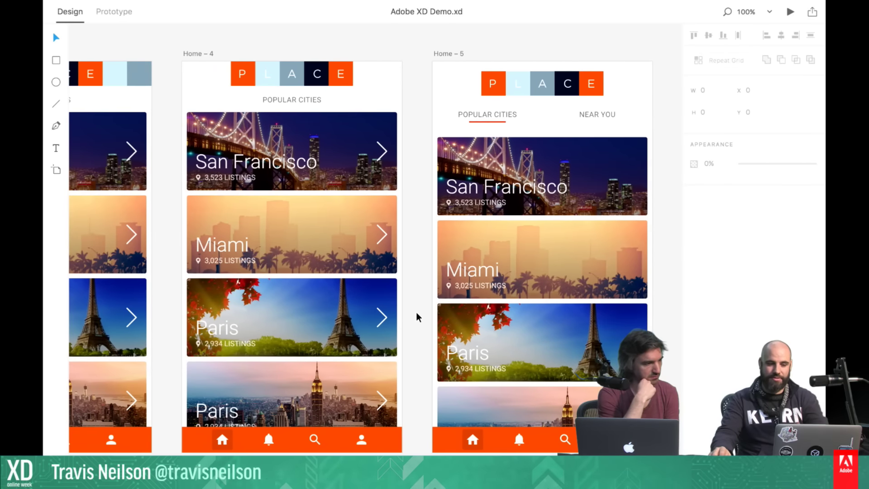
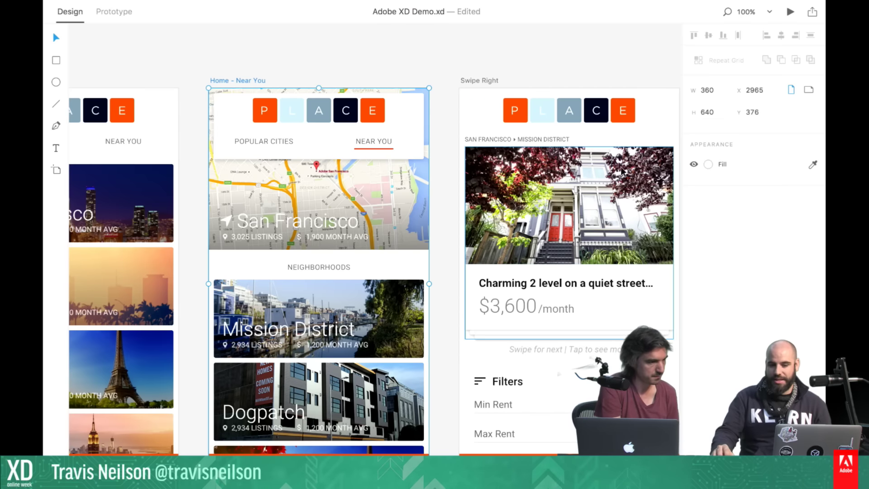
click(707, 164)
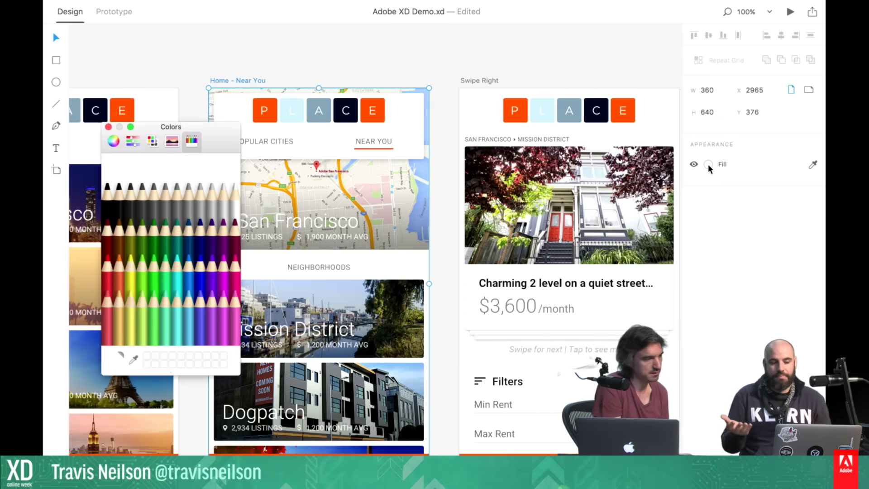
click(109, 126)
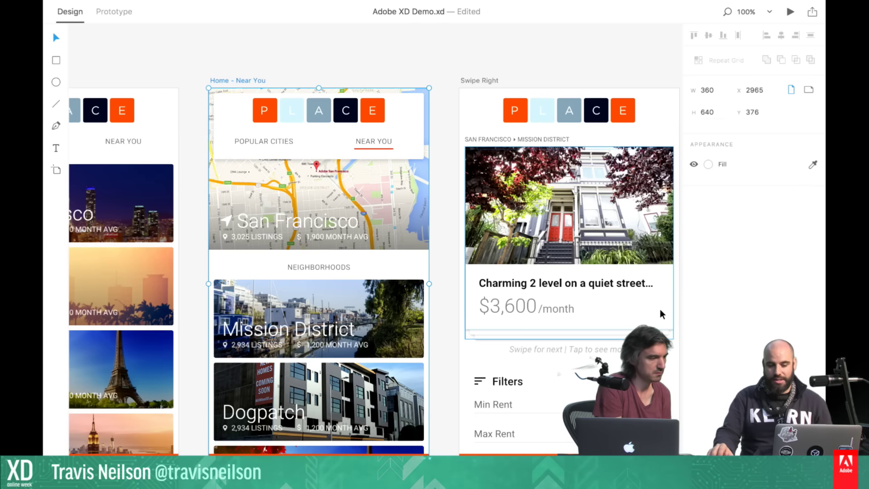
click(476, 80)
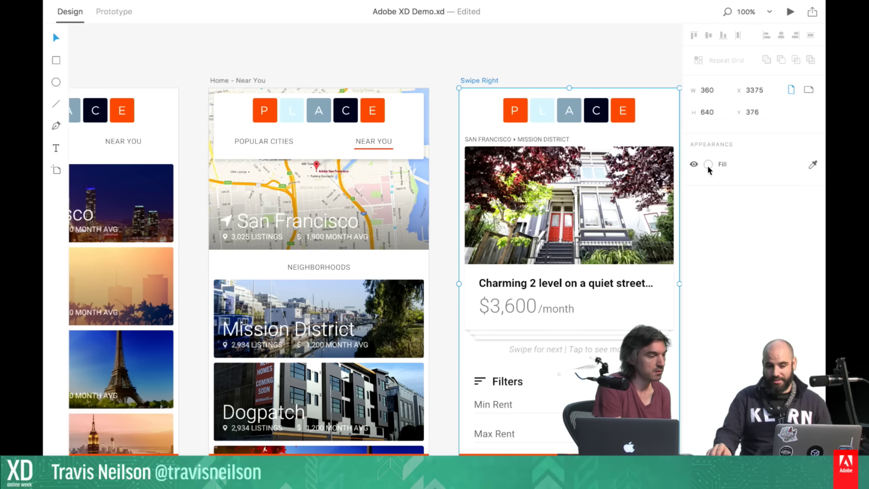
click(258, 80)
click(473, 80)
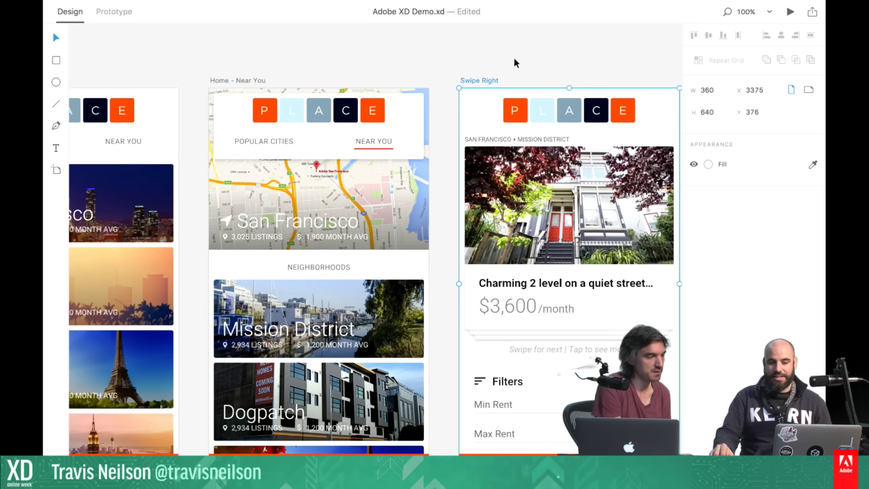
click(539, 40)
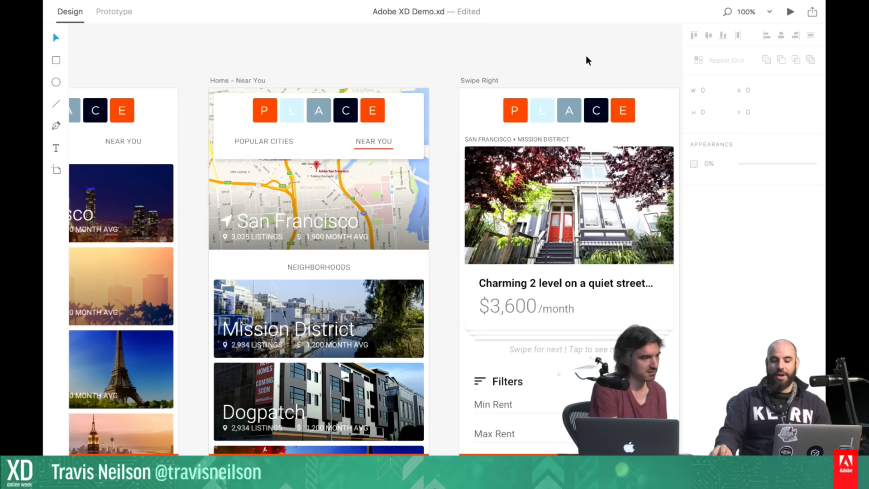
scroll(584, 61, right, 3)
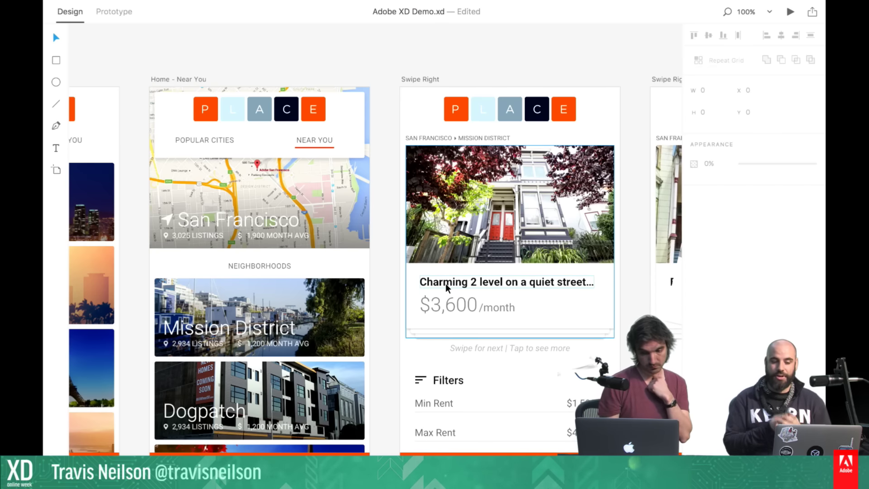
click(446, 307)
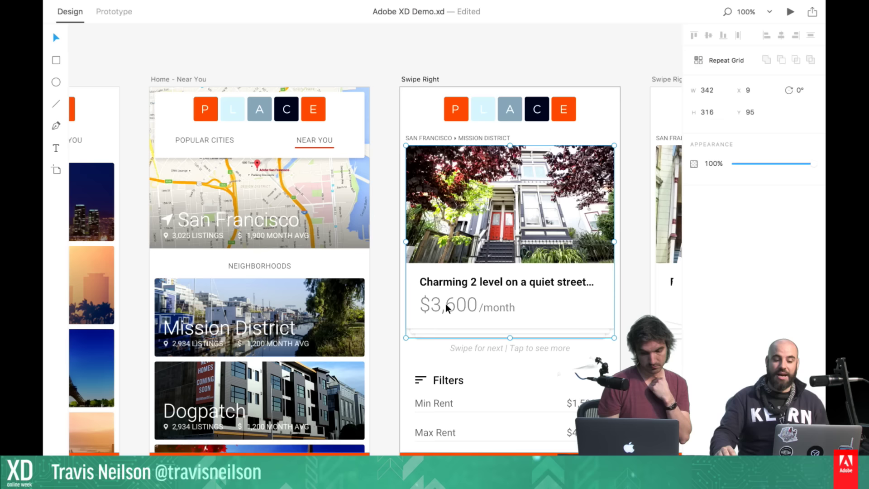
click(383, 327)
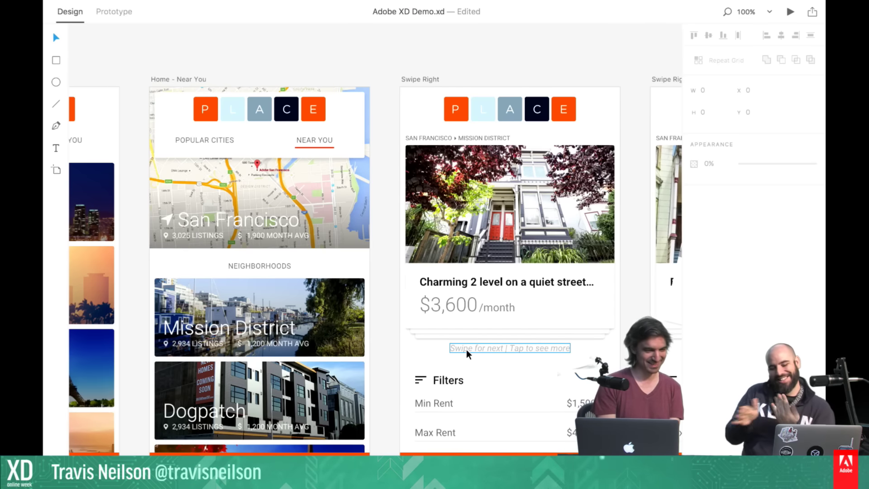
Scroll the canvas to the Swipe Right – alt artboard, with its tilted $3,600/month card, and Property Profile – live
scroll(473, 345, right, 10)
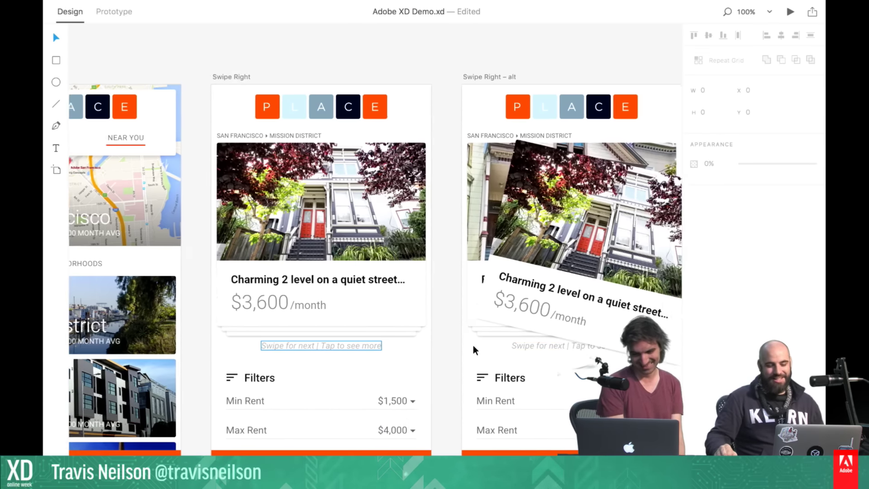
scroll(474, 345, left, 2)
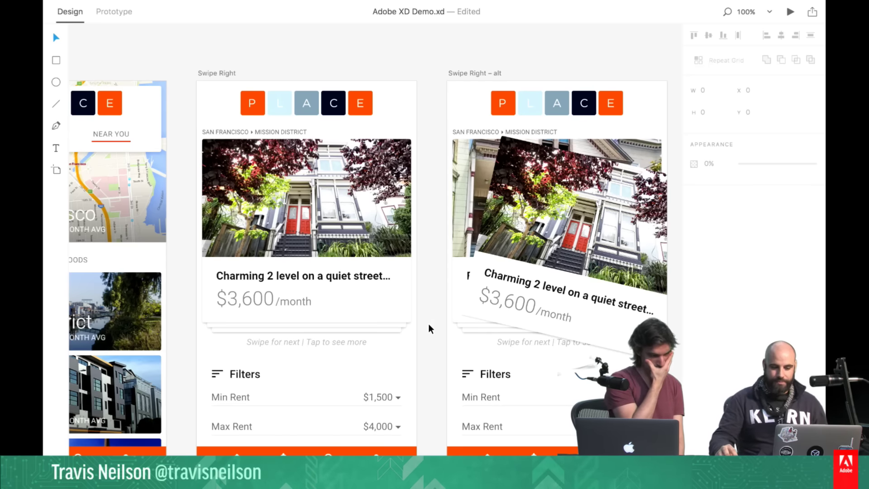
scroll(428, 324, right, 5)
scroll(428, 324, left, 4)
scroll(428, 324, left, 2)
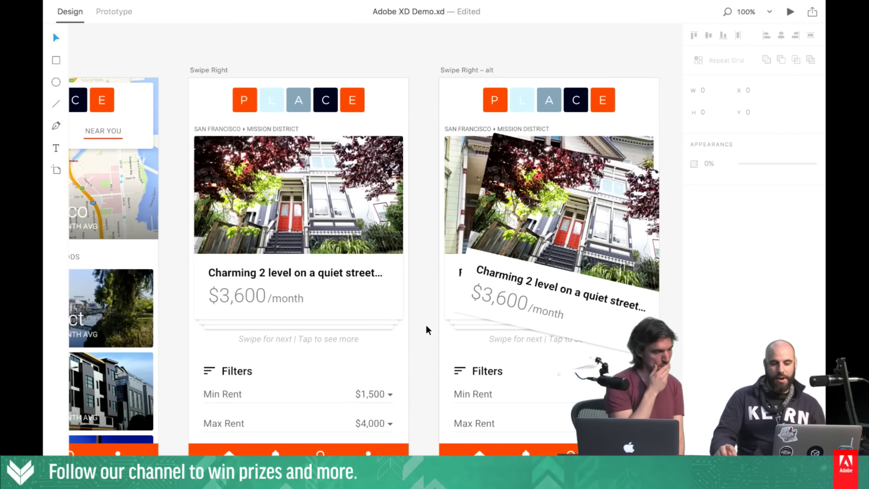
scroll(425, 325, up, 2)
scroll(425, 325, right, 1)
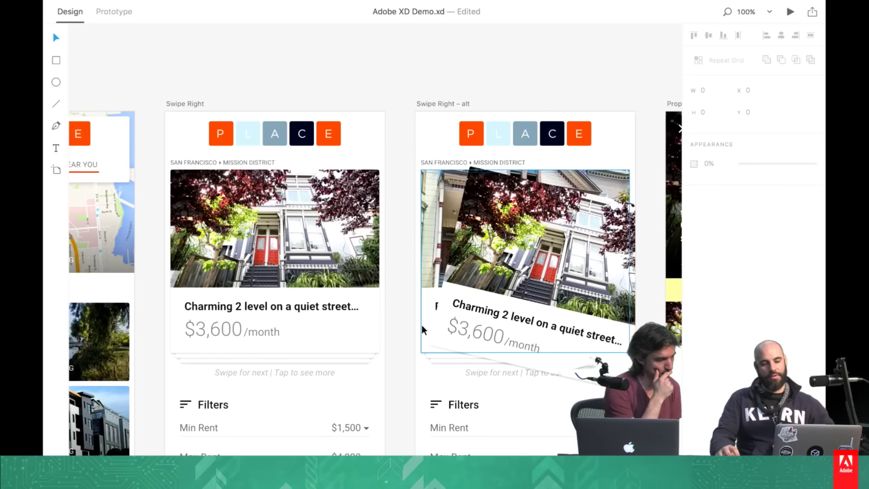
scroll(422, 325, right, 5)
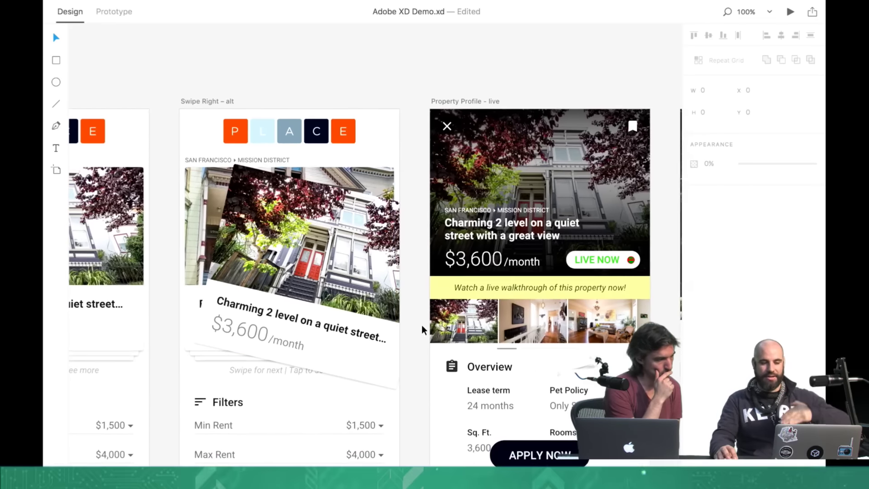
Pan left to show Property Profile – not live, with its Request Walkthrough button, beside the live version
scroll(421, 325, down, 3)
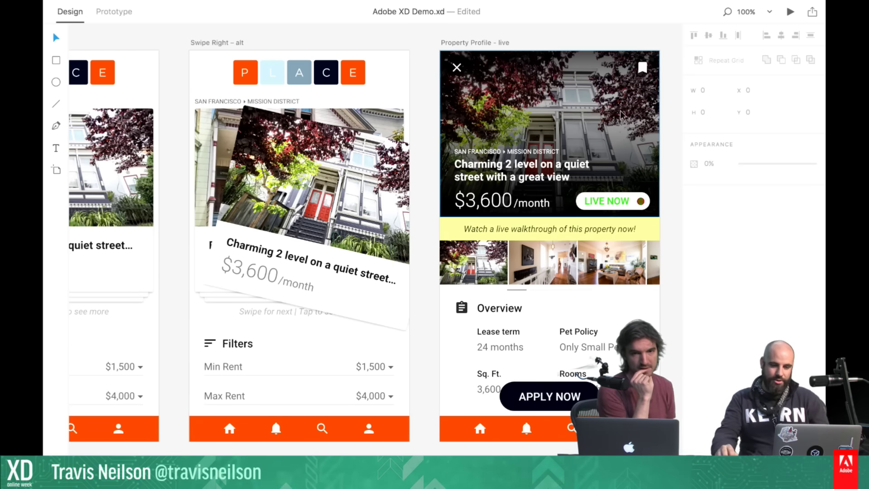
drag(613, 111, 363, 110)
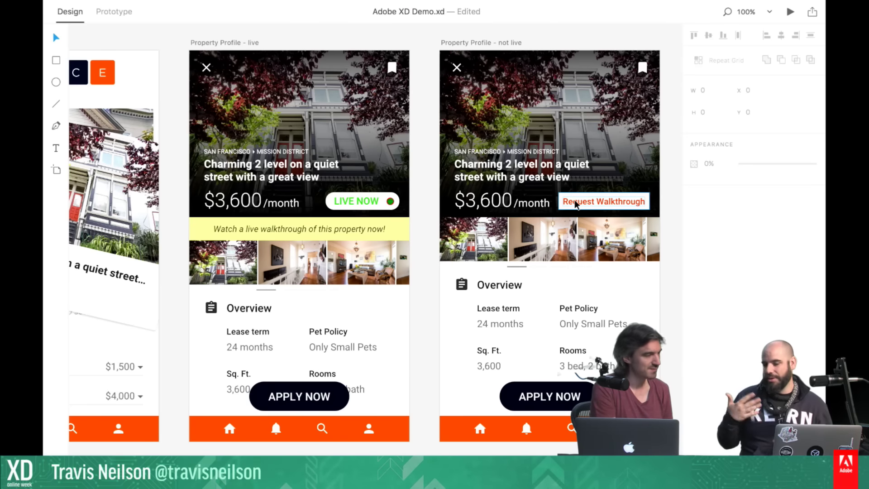
Scroll right past not live – 1 and Image Gallery, then down to Property Profile – not live – 2
scroll(577, 202, right, 6)
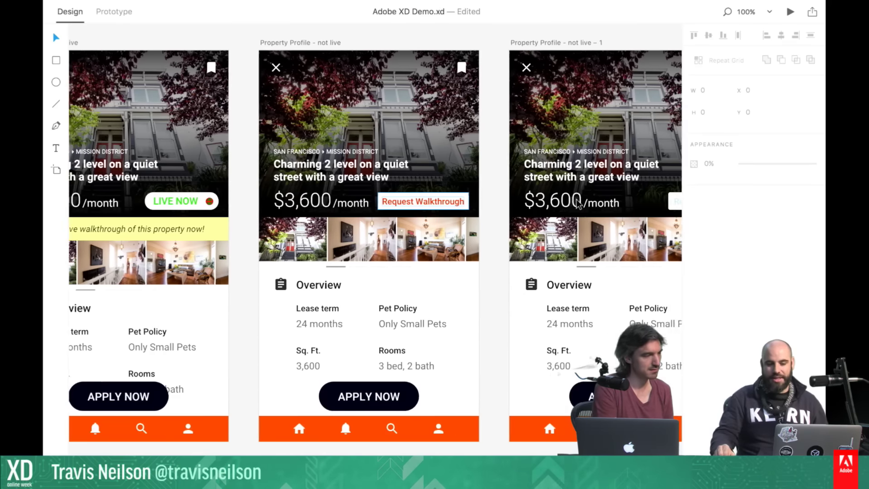
scroll(578, 202, left, 1)
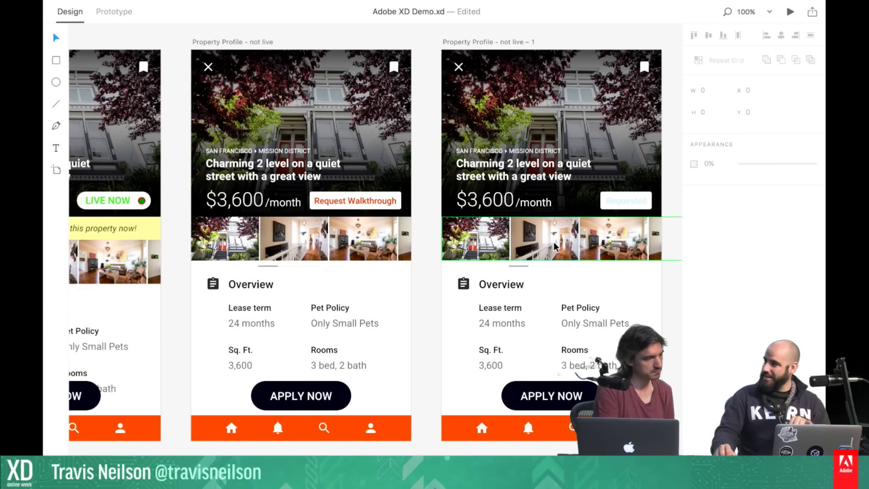
scroll(555, 246, right, 8)
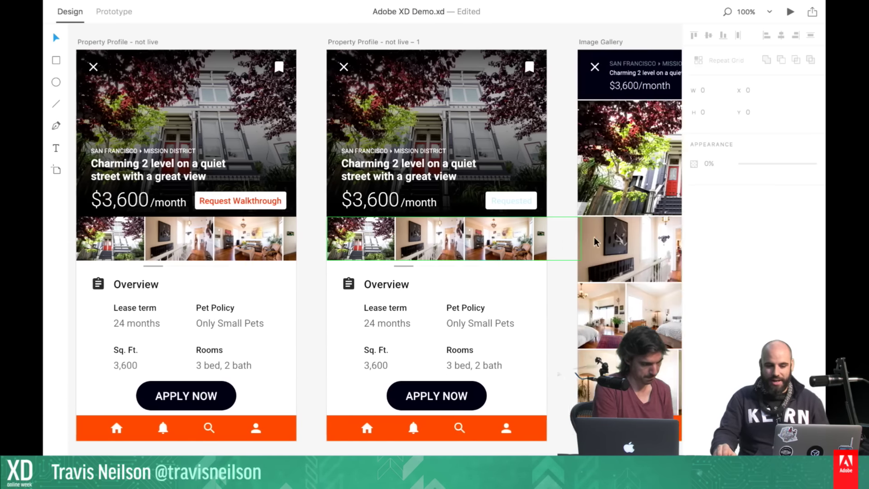
scroll(594, 239, down, 10)
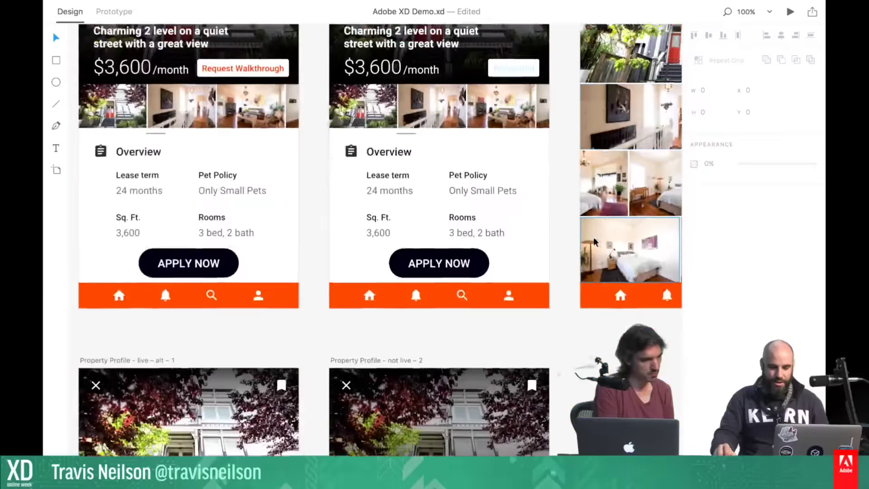
scroll(593, 238, up, 5)
scroll(593, 237, left, 4)
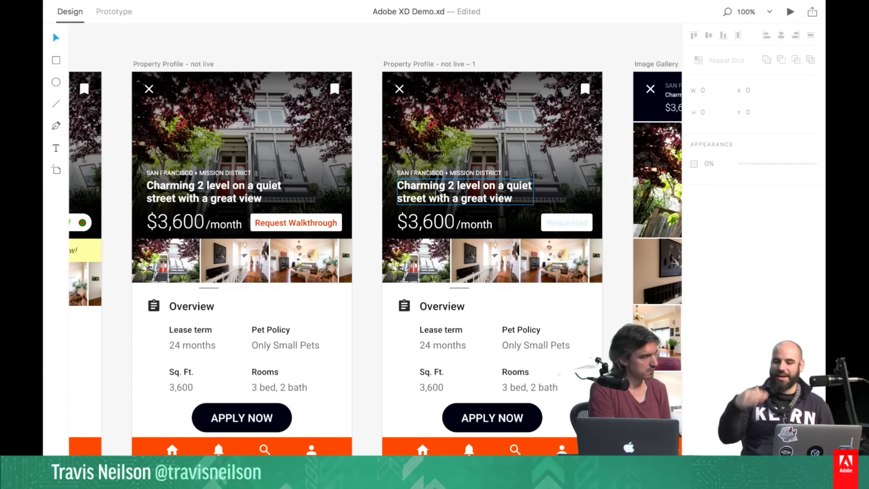
scroll(507, 192, down, 5)
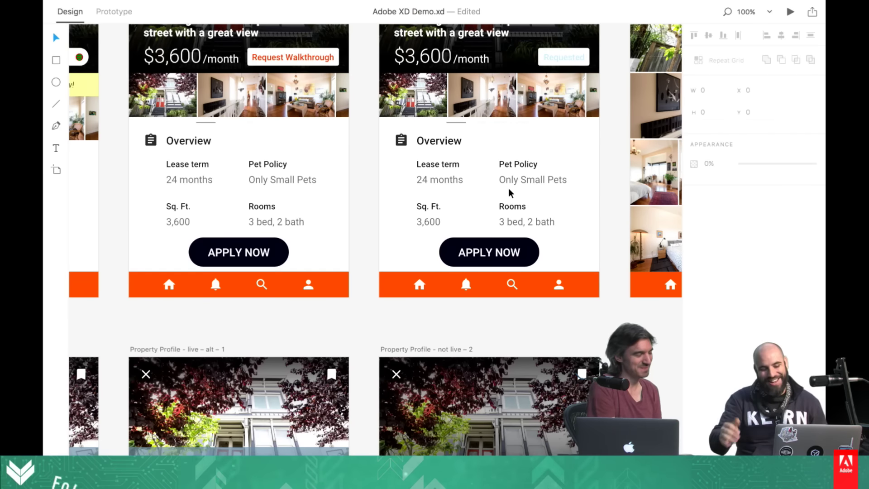
scroll(510, 193, up, 3)
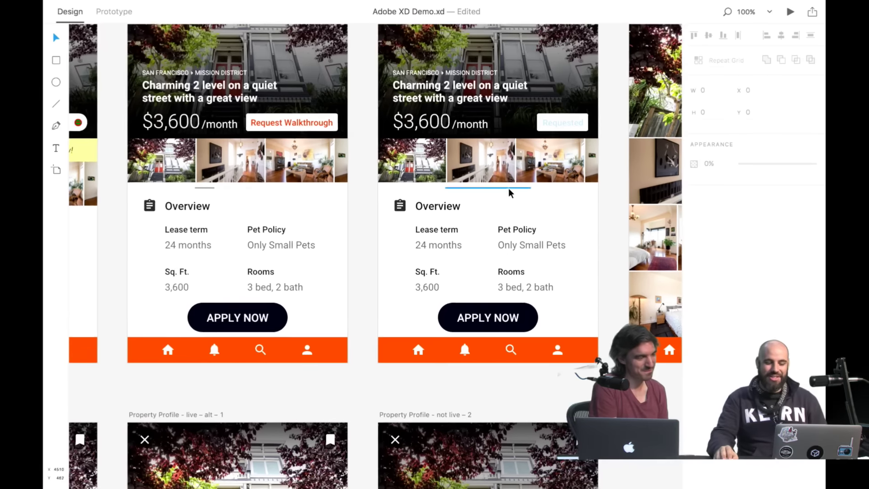
scroll(510, 194, down, 5)
scroll(510, 193, right, 1)
scroll(510, 193, down, 5)
scroll(511, 193, right, 5)
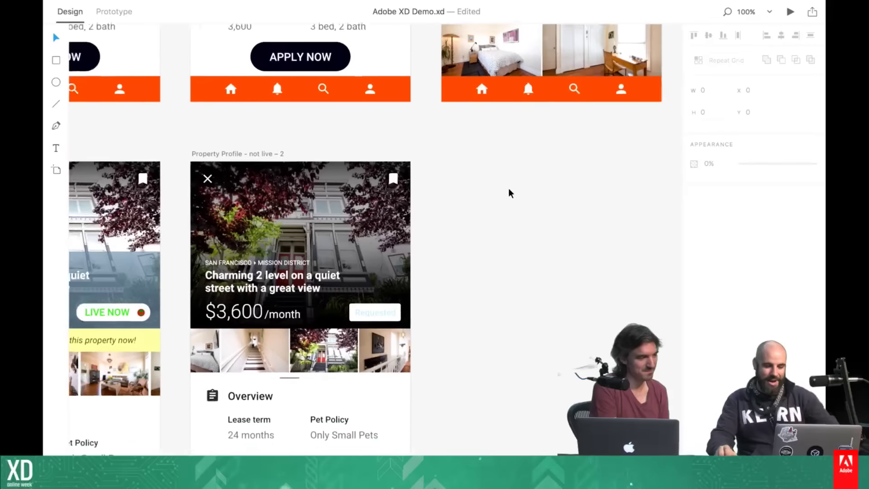
scroll(508, 190, down, 1)
scroll(509, 189, right, 1)
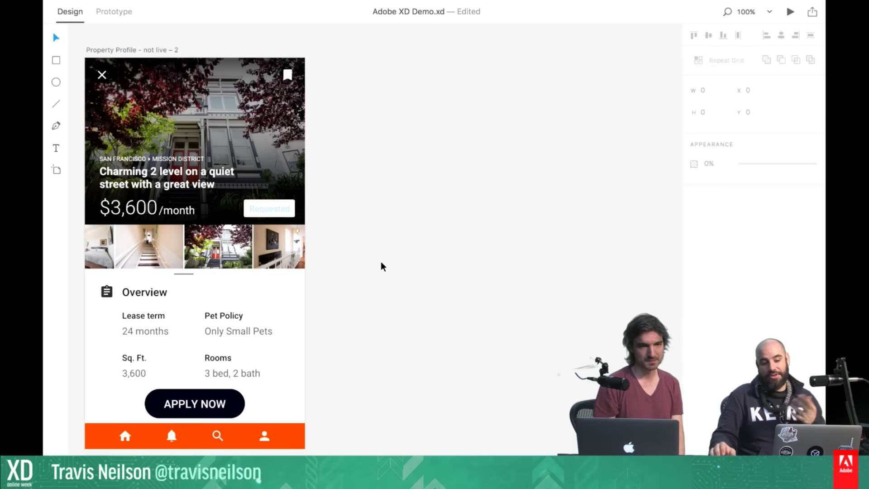
Widen the photo thumbnail repeat grid to repeat more photos, and shift it left past the artboard edge
click(274, 255)
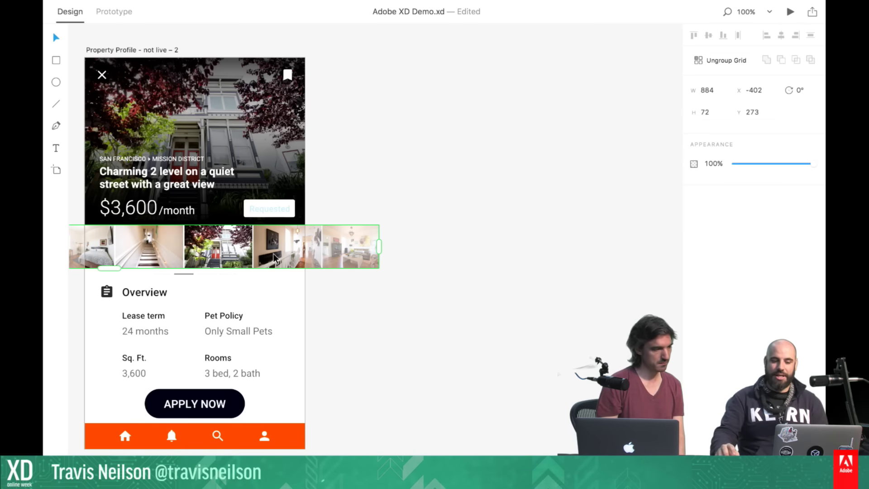
drag(380, 246, 645, 247)
drag(570, 249, 271, 270)
click(383, 313)
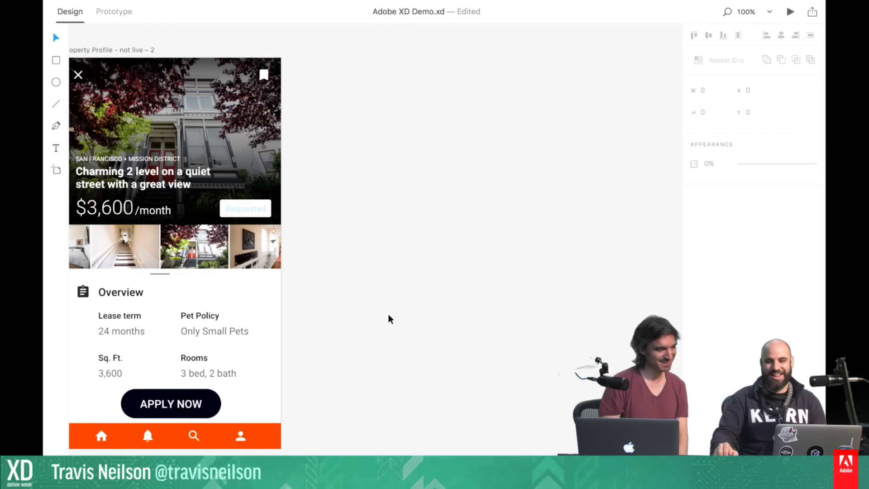
scroll(388, 318, left, 10)
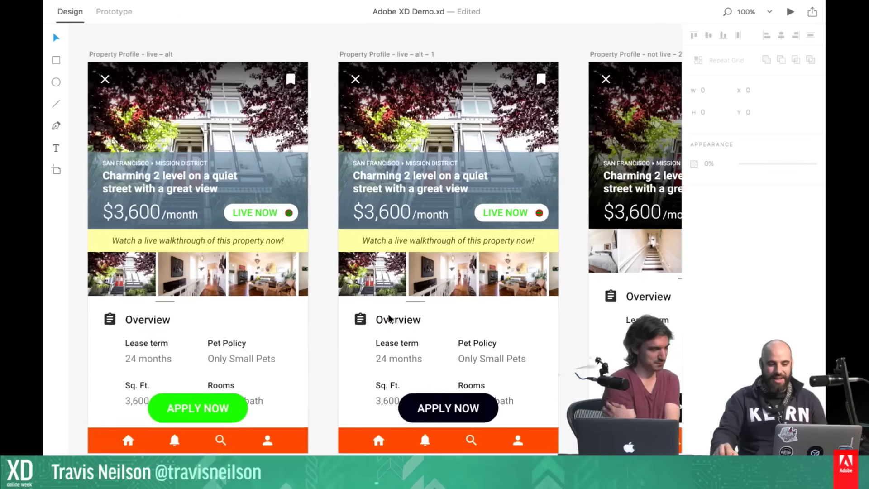
scroll(388, 318, up, 2)
scroll(388, 318, left, 3)
scroll(388, 318, down, 8)
scroll(389, 318, up, 8)
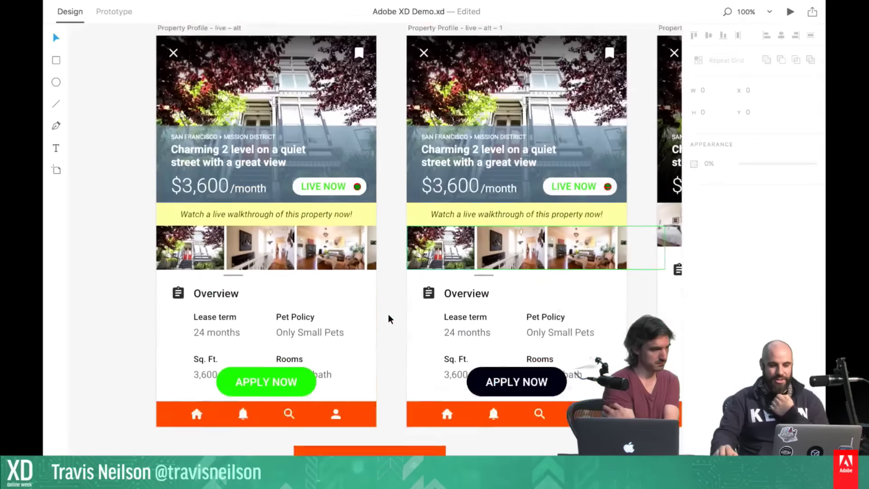
scroll(388, 318, down, 5)
scroll(388, 318, up, 3)
scroll(388, 318, down, 4)
scroll(388, 318, up, 6)
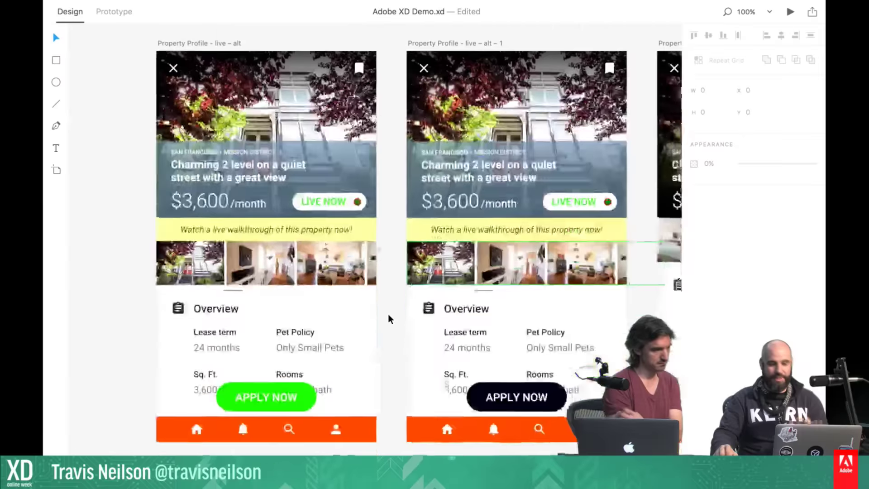
scroll(388, 318, left, 3)
scroll(389, 319, up, 1)
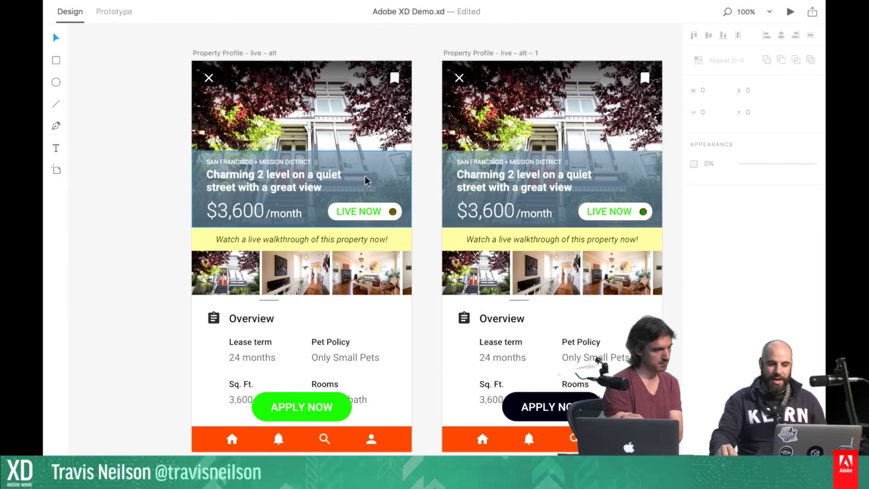
scroll(366, 177, up, 2)
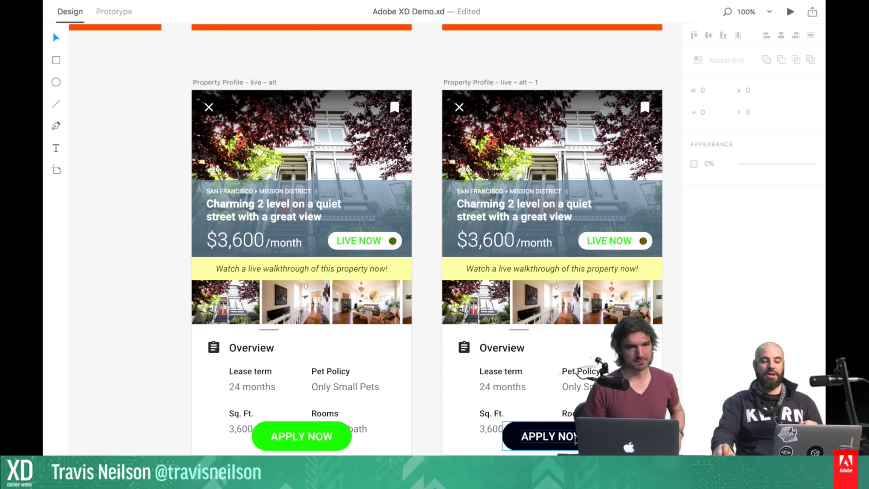
Scroll right to the Image Gallery grid and the enlarged 'Spacious master bedroom with desk…' photo artboard
scroll(425, 244, up, 10)
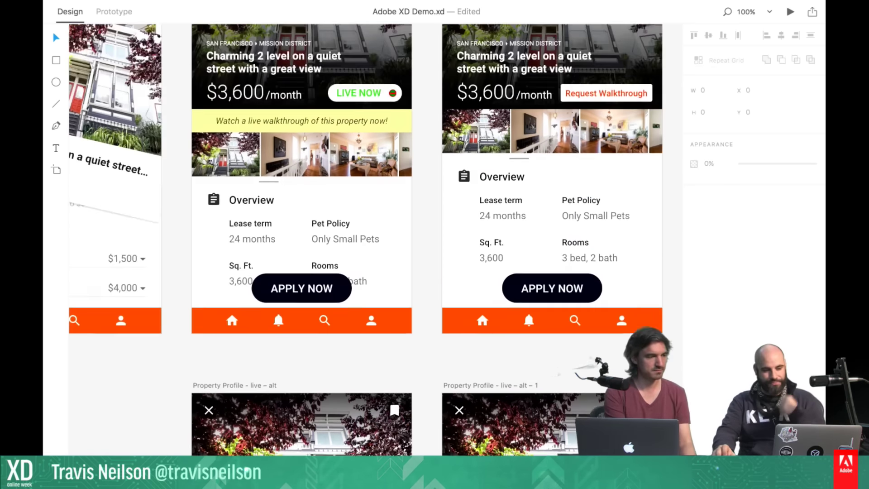
scroll(425, 245, up, 2)
scroll(425, 245, right, 4)
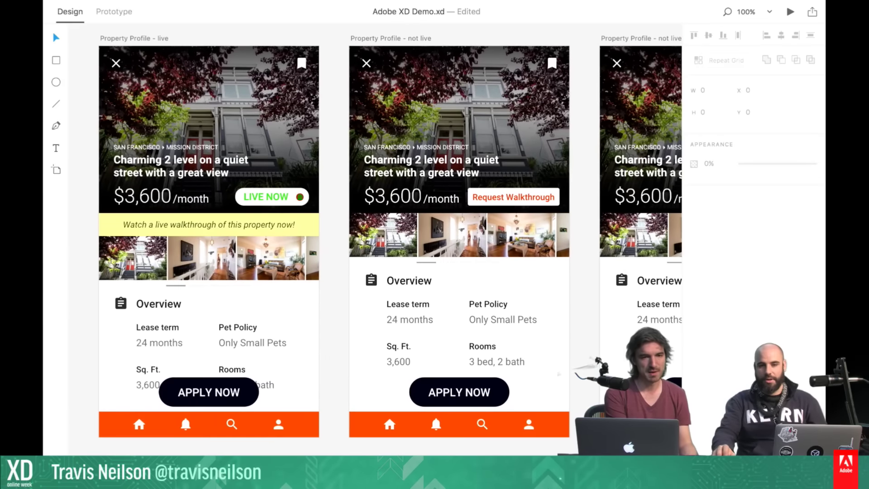
scroll(385, 262, up, 1)
scroll(386, 262, right, 1)
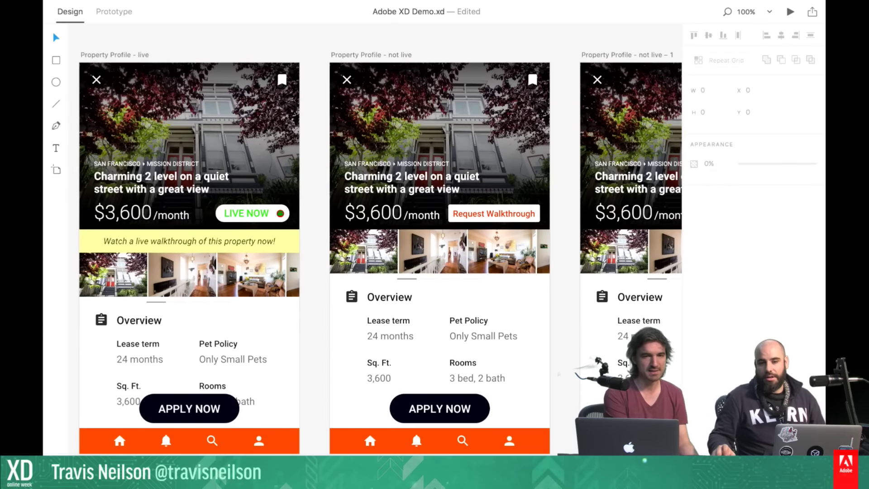
scroll(386, 262, right, 8)
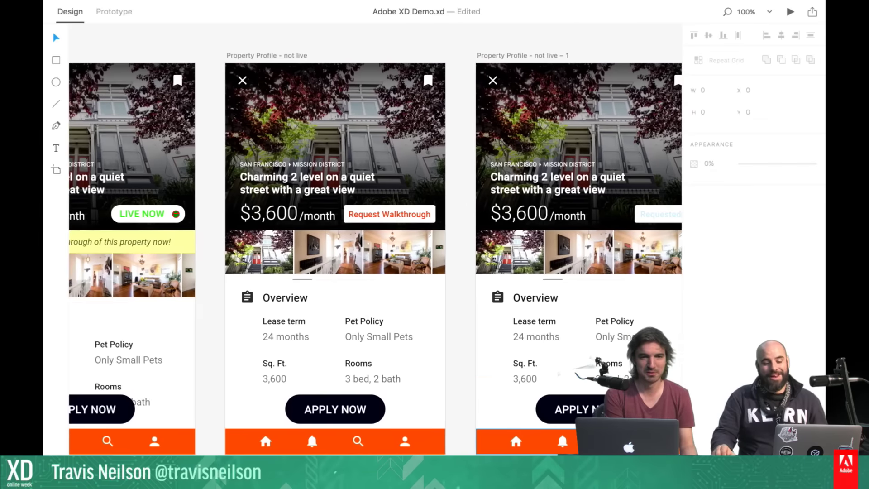
scroll(386, 263, left, 3)
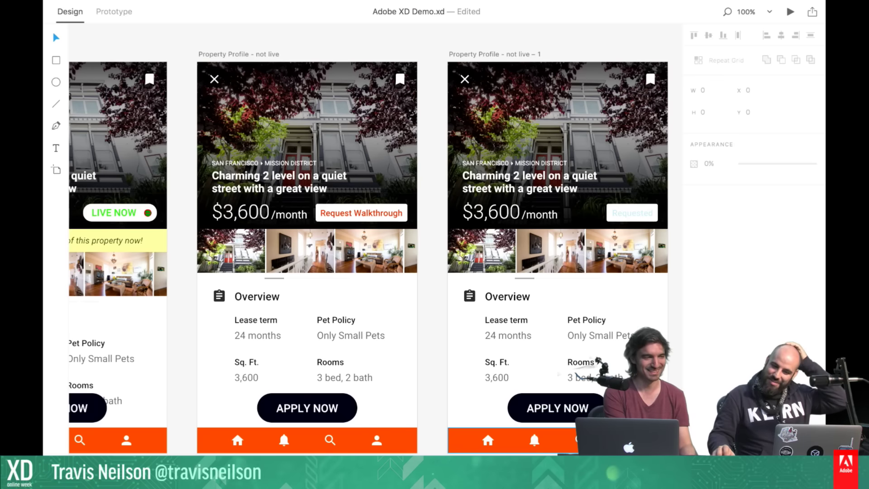
scroll(385, 263, right, 2)
scroll(549, 436, right, 9)
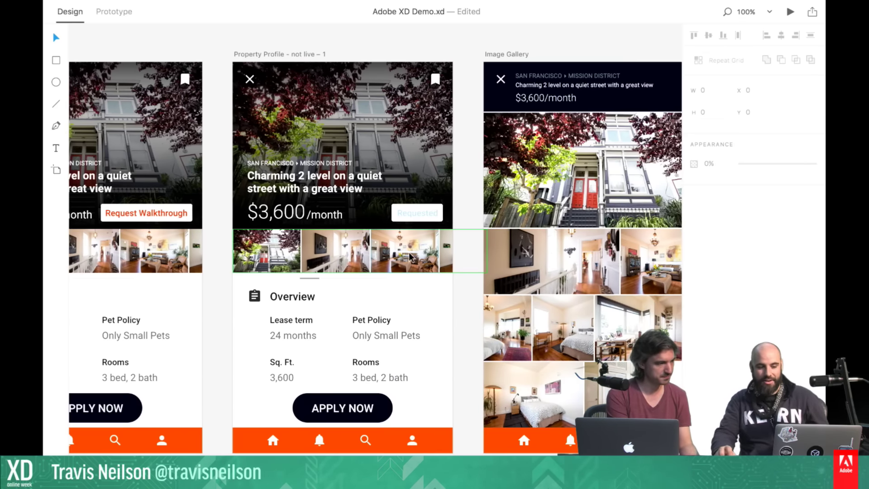
scroll(448, 303, right, 2)
scroll(447, 302, right, 1)
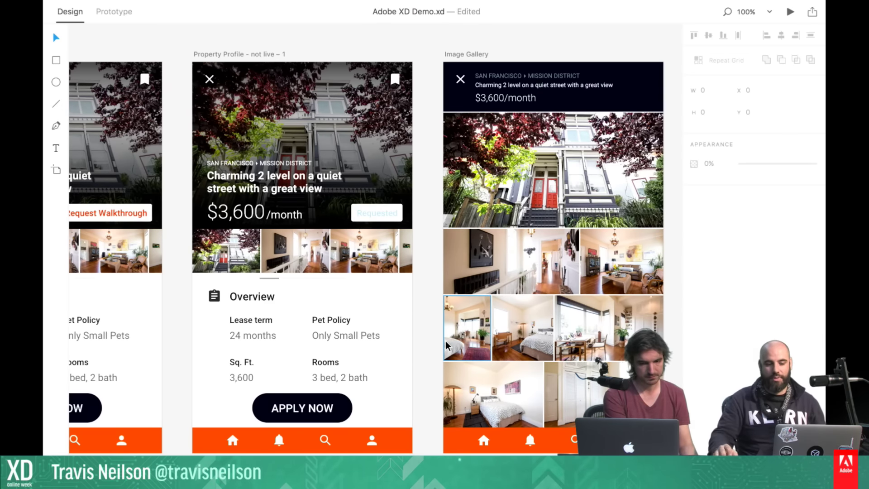
scroll(329, 141, left, 10)
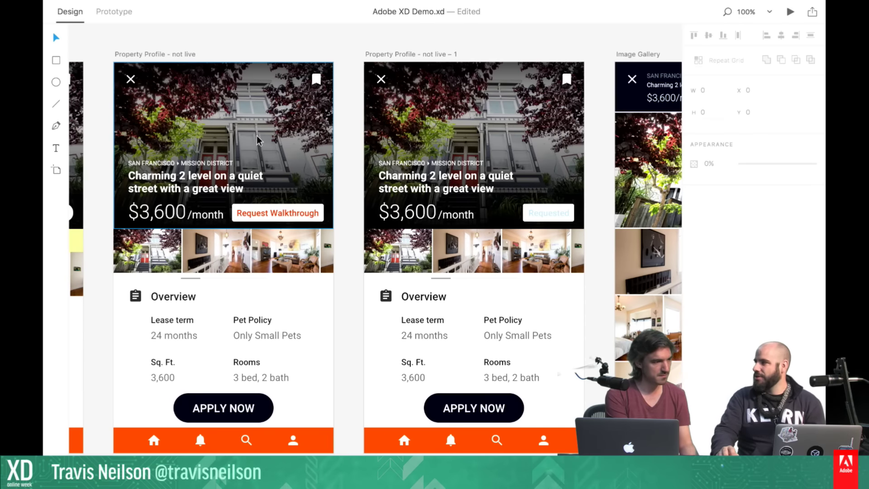
scroll(258, 135, right, 7)
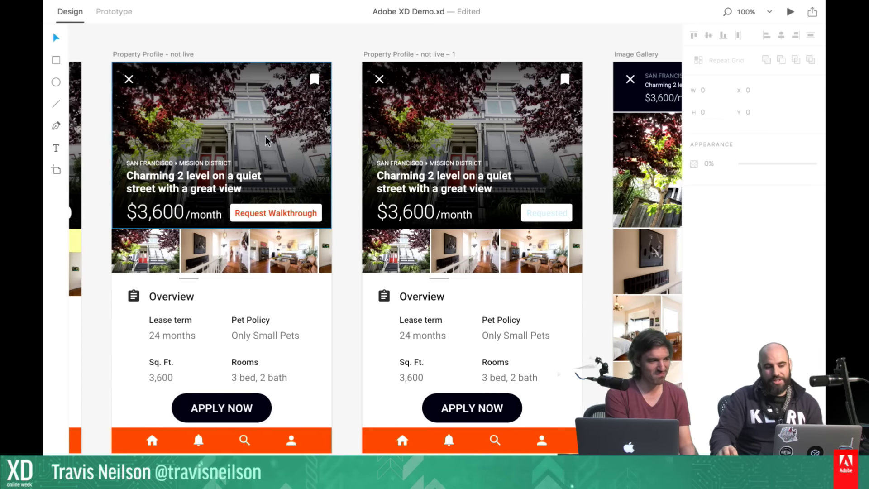
scroll(267, 140, right, 6)
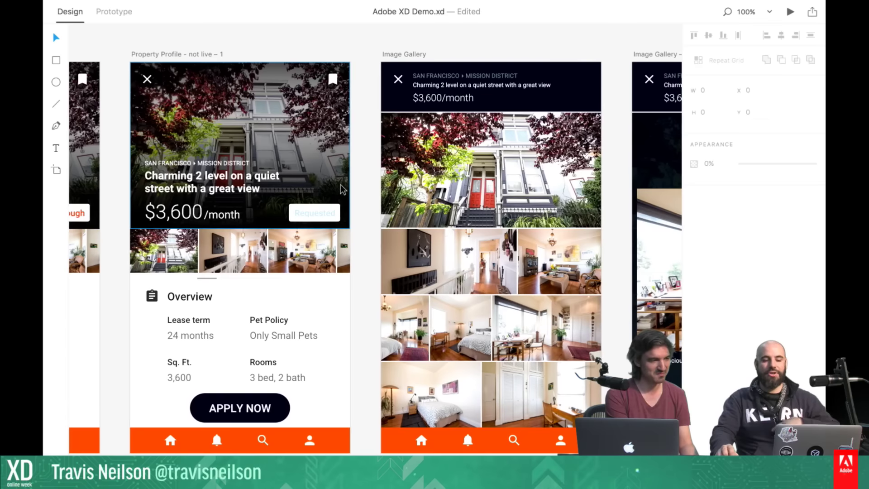
scroll(425, 261, right, 1)
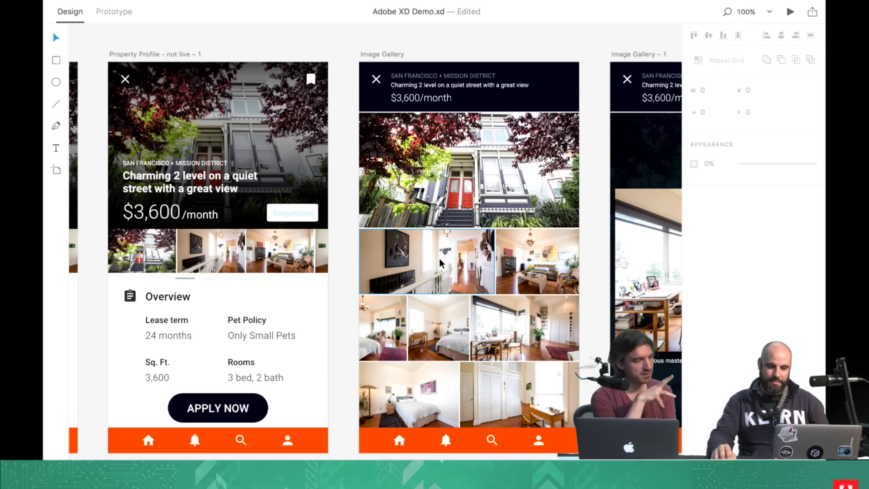
scroll(439, 260, down, 2)
scroll(439, 260, right, 3)
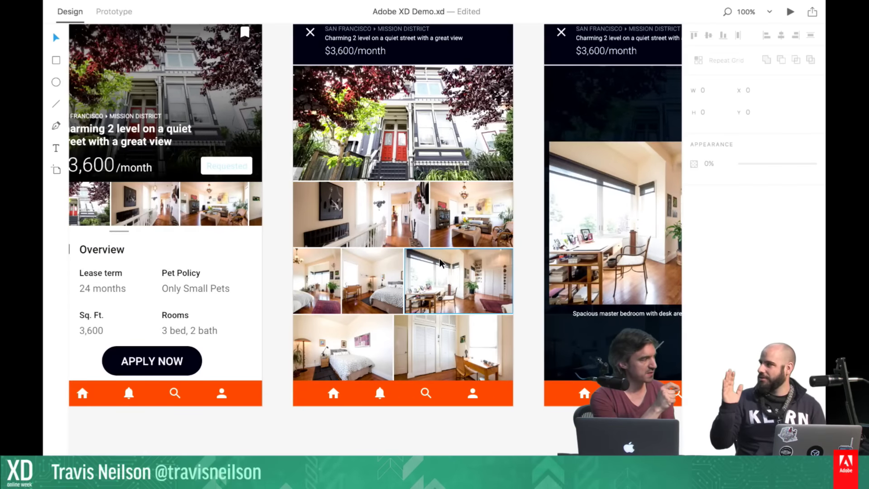
scroll(439, 263, down, 1)
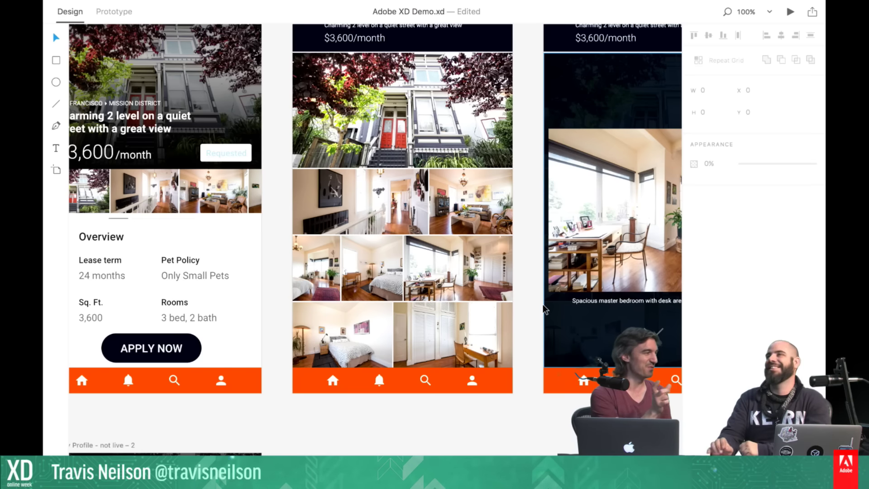
click(372, 212)
click(450, 201)
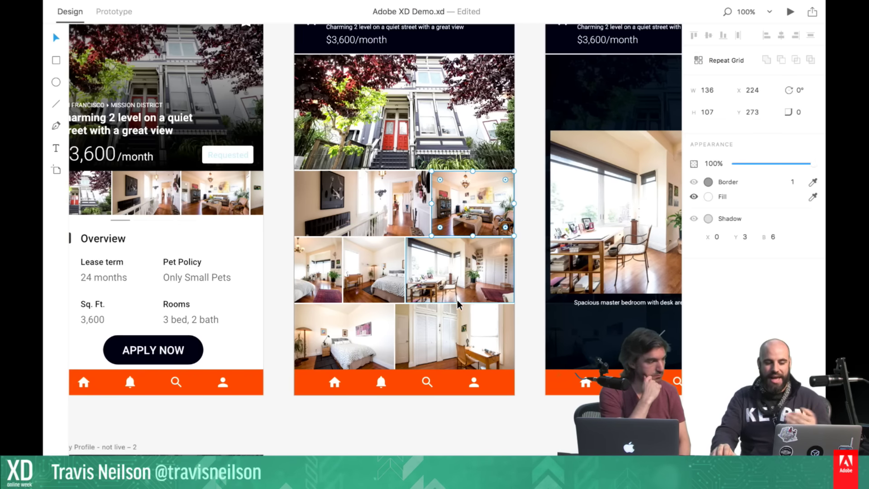
click(454, 342)
click(433, 269)
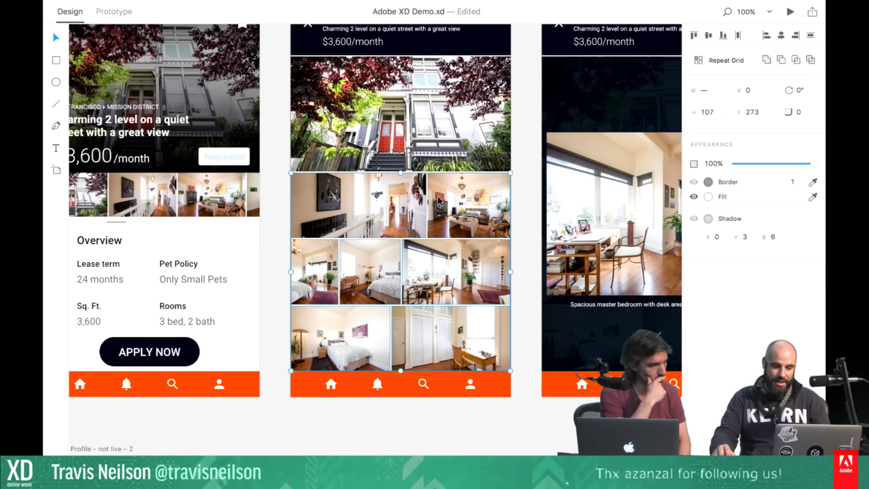
click(525, 207)
drag(526, 198, 309, 357)
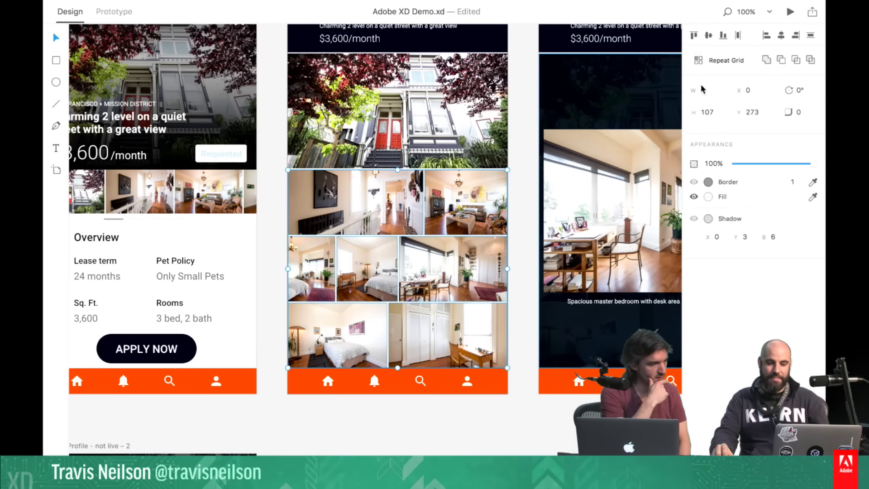
click(710, 61)
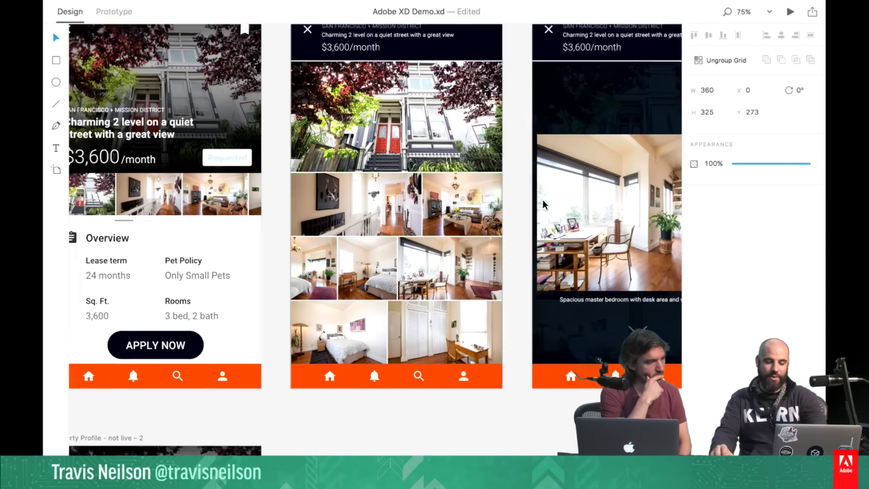
key(super+minus)
scroll(392, 166, down, 5)
drag(392, 166, 392, 459)
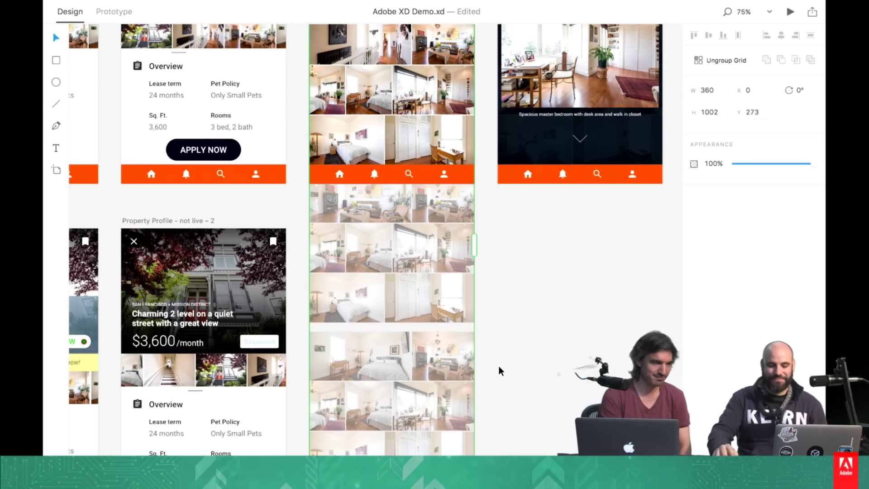
key(super+z)
scroll(502, 359, up, 10)
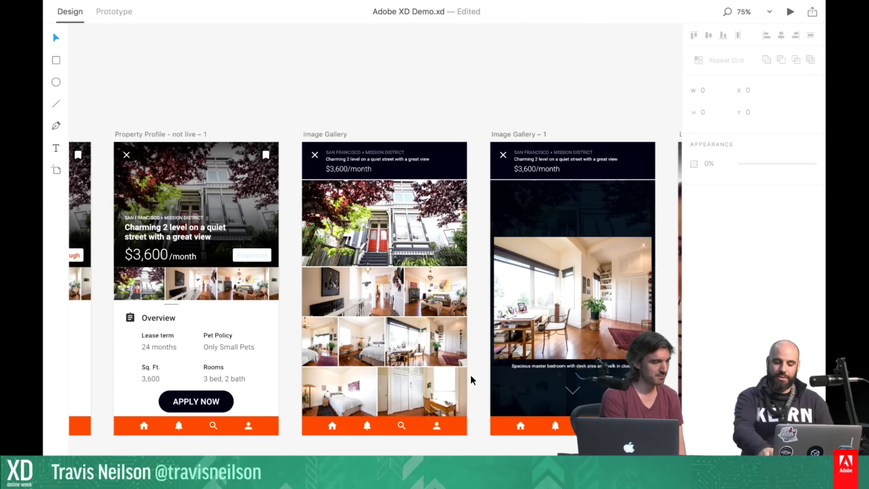
key(super+equal)
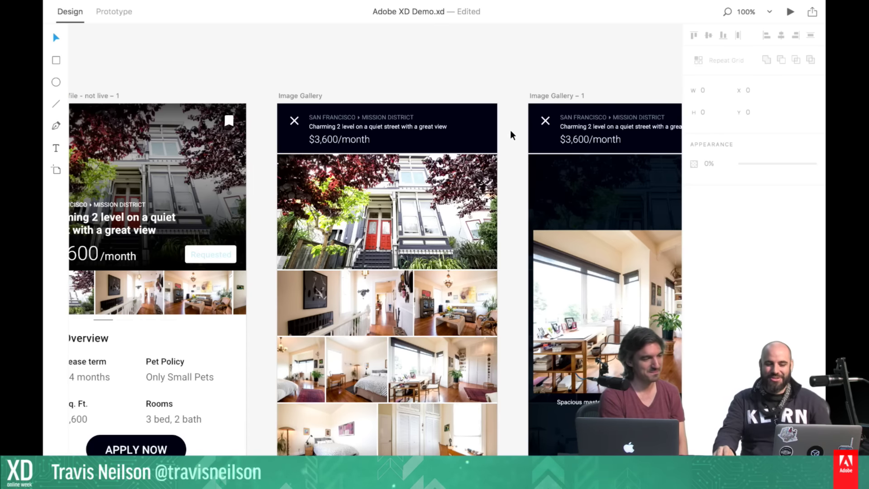
scroll(510, 131, down, 3)
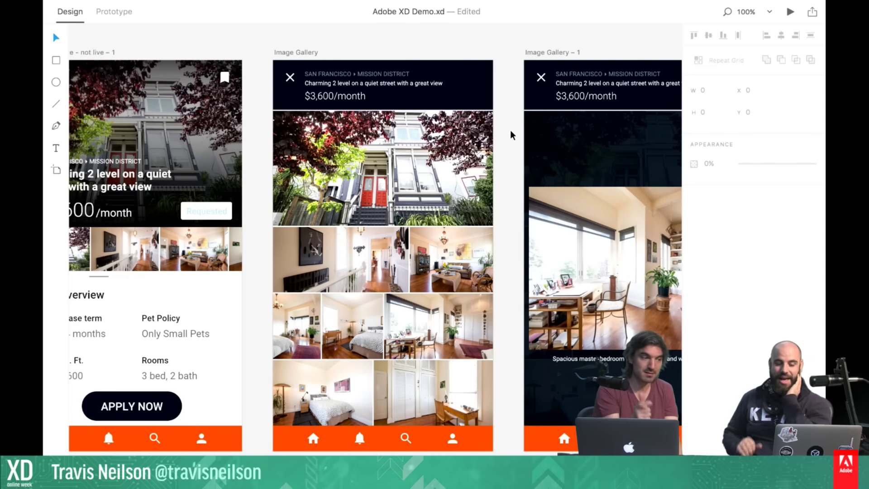
scroll(512, 135, down, 5)
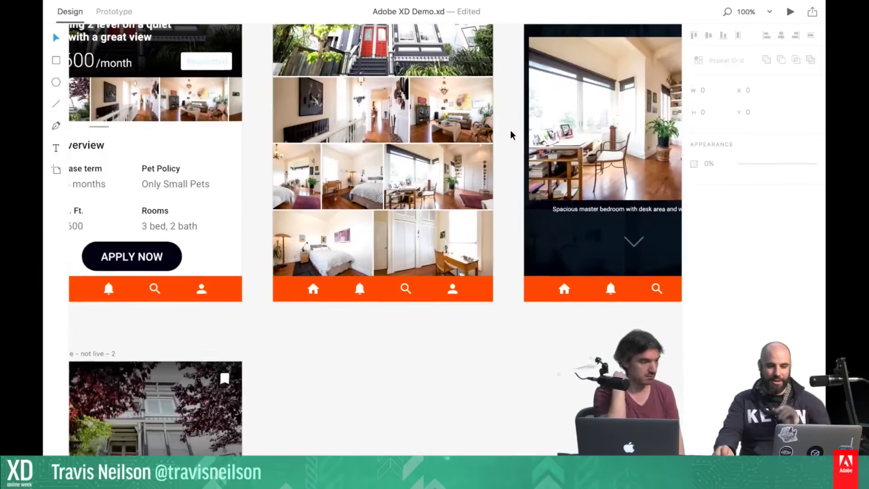
scroll(511, 134, up, 2)
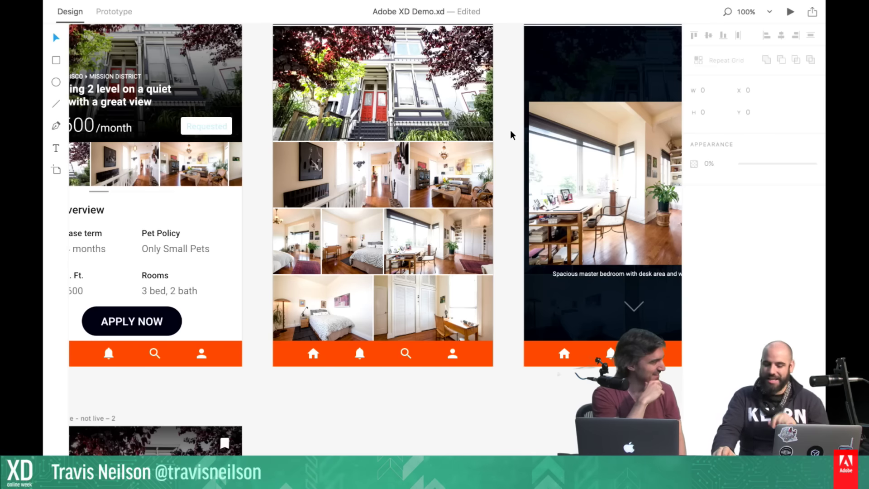
scroll(511, 135, up, 3)
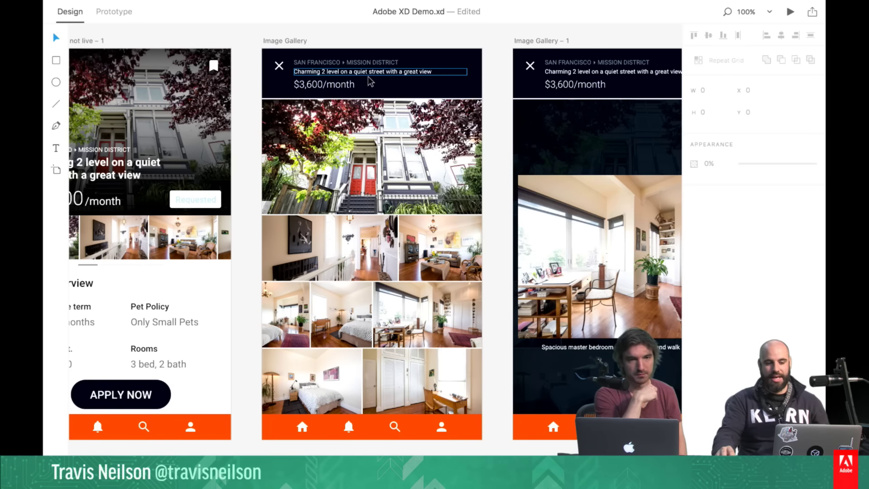
scroll(355, 257, right, 1)
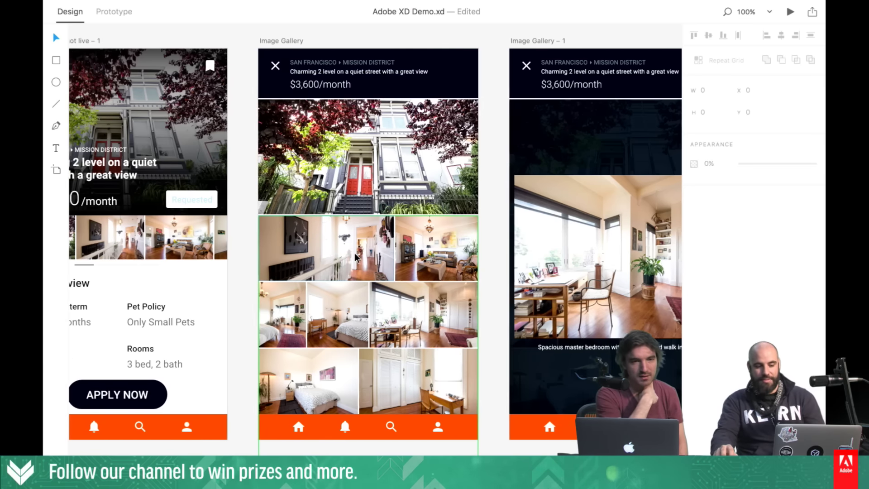
scroll(355, 257, right, 10)
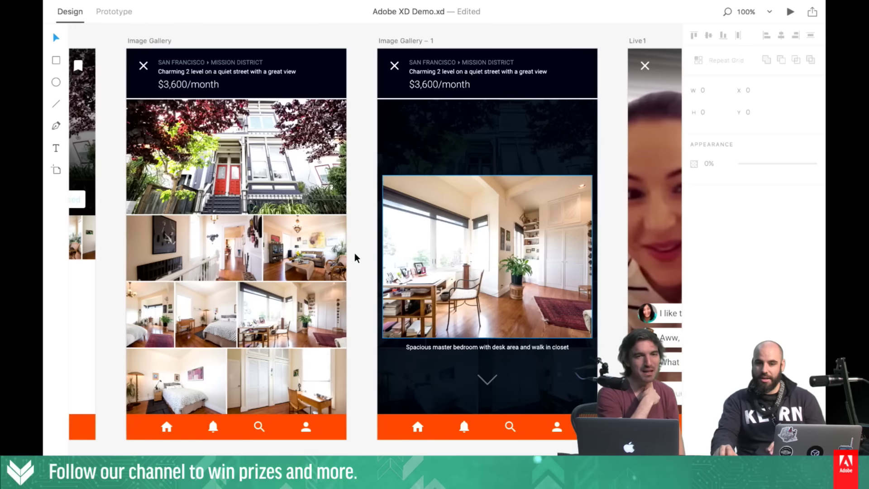
scroll(355, 257, left, 2)
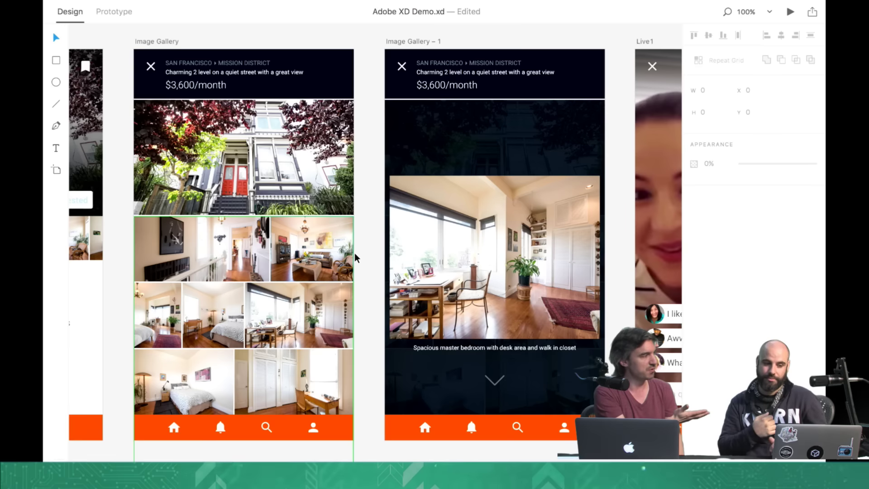
scroll(297, 195, left, 10)
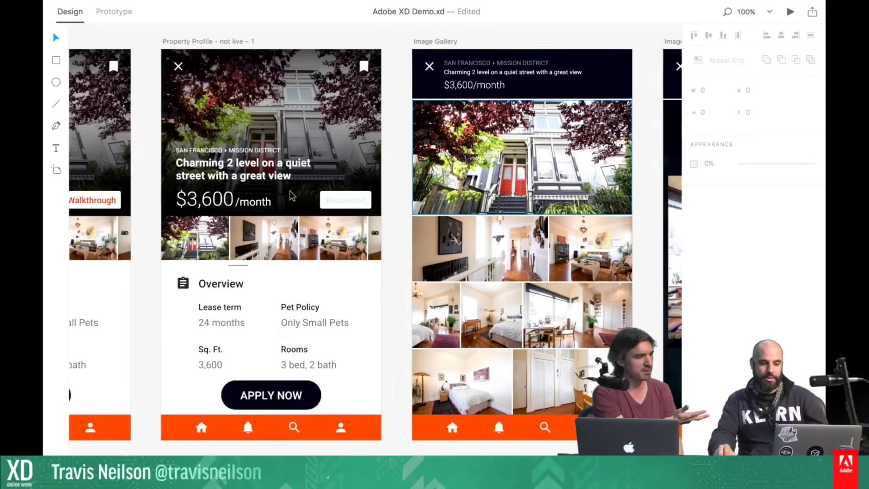
click(433, 146)
drag(432, 147, 417, 168)
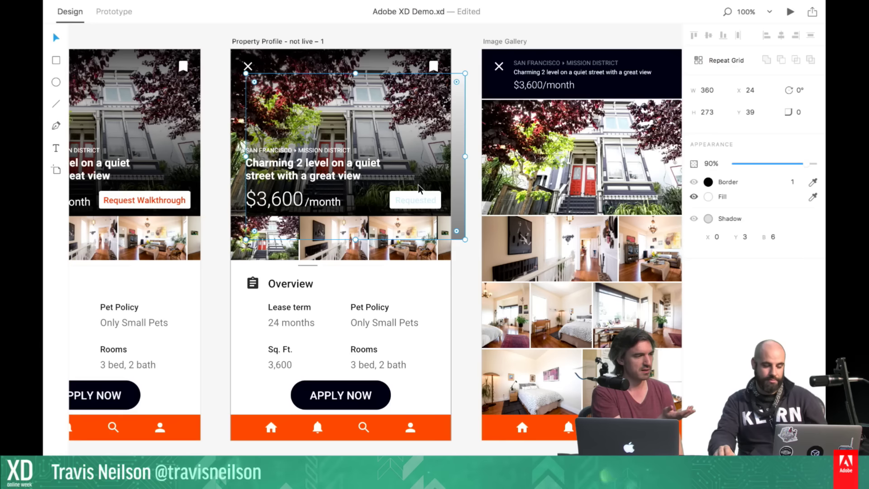
click(455, 186)
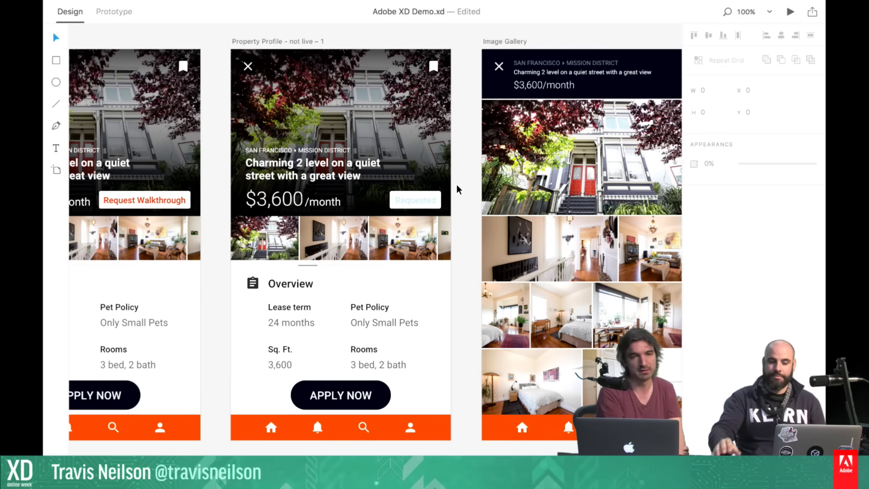
scroll(456, 188, right, 6)
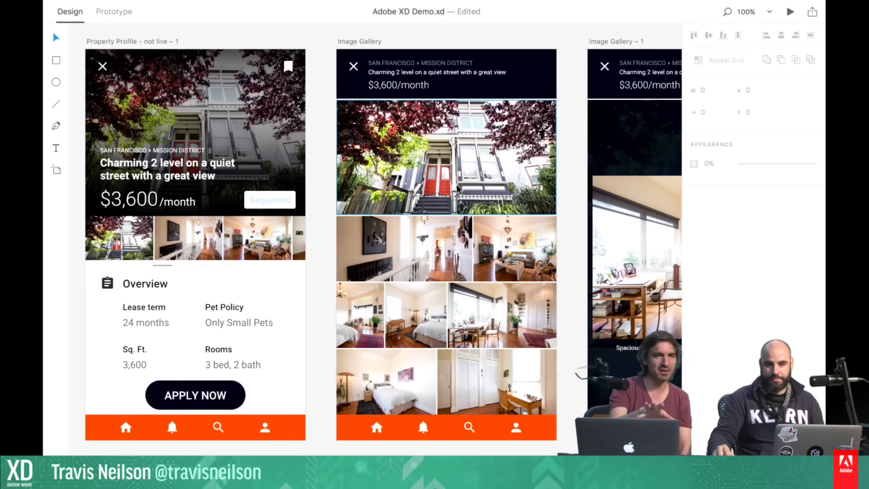
scroll(456, 188, right, 8)
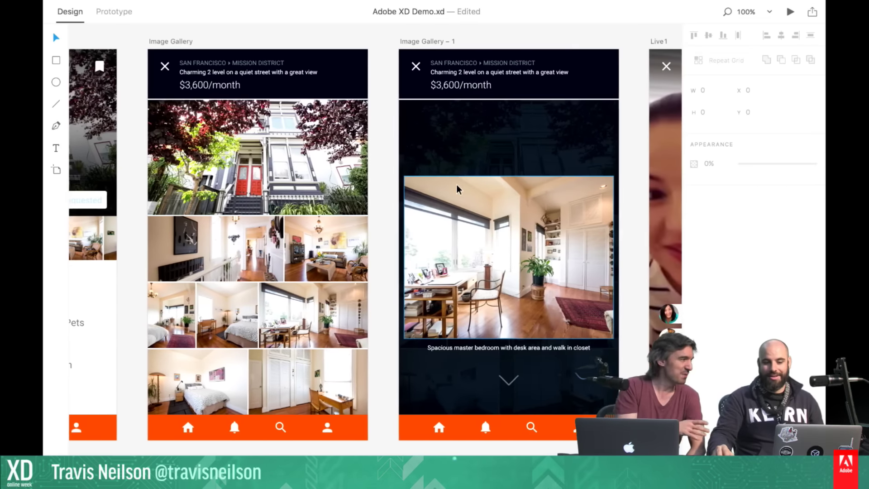
scroll(456, 184, left, 2)
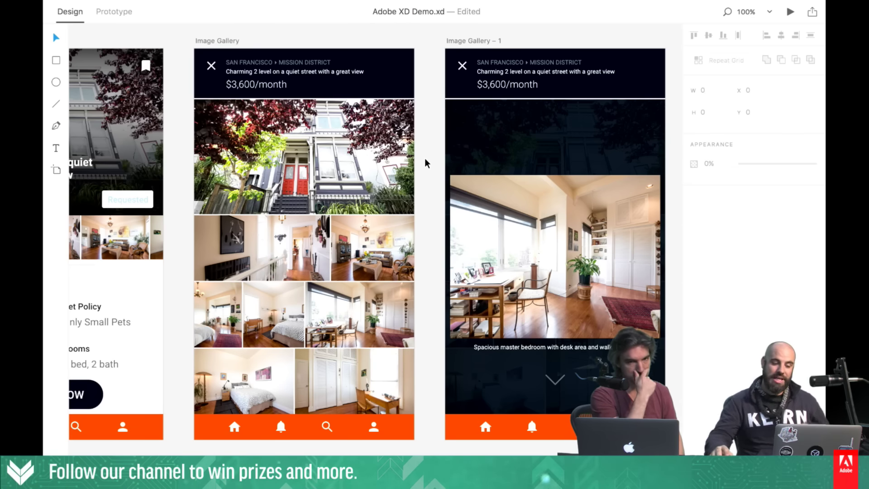
scroll(516, 231, right, 2)
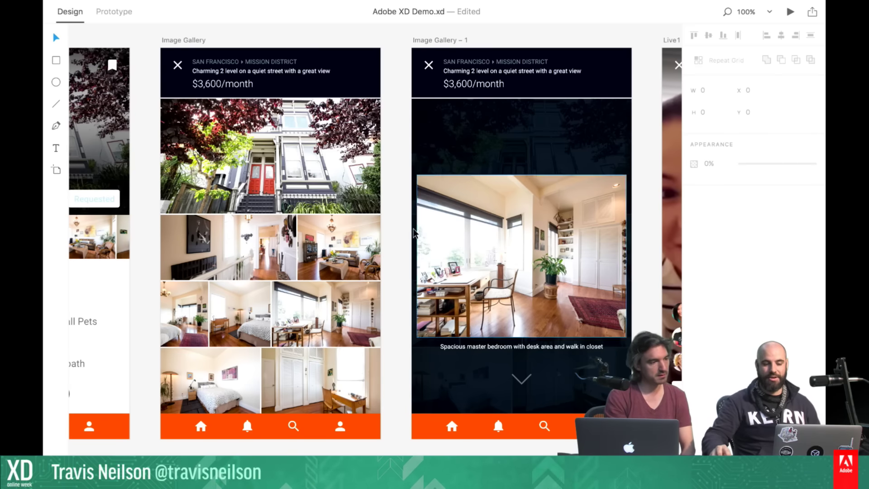
scroll(413, 233, right, 10)
scroll(405, 244, left, 10)
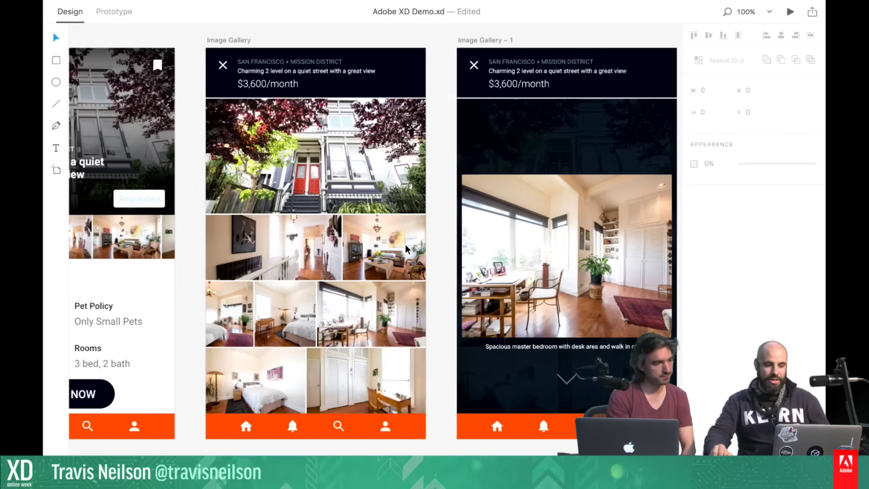
scroll(405, 244, left, 15)
scroll(143, 186, right, 12)
scroll(151, 201, right, 20)
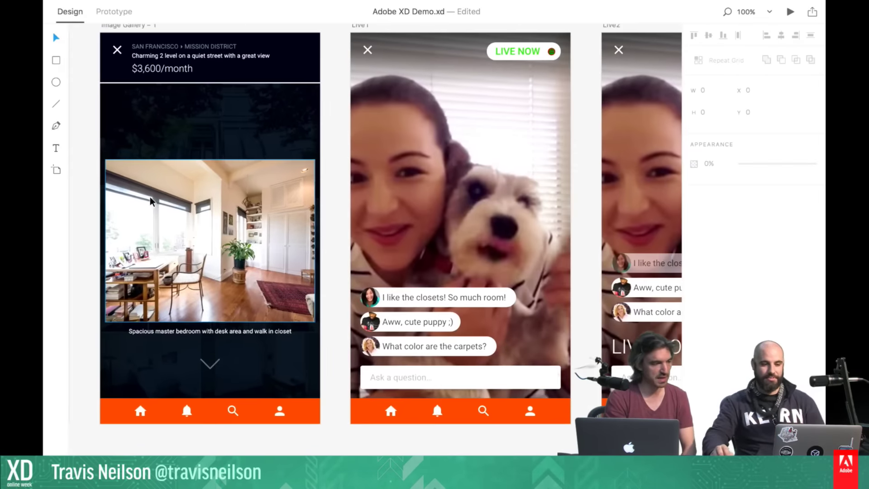
scroll(150, 196, up, 2)
scroll(151, 196, left, 2)
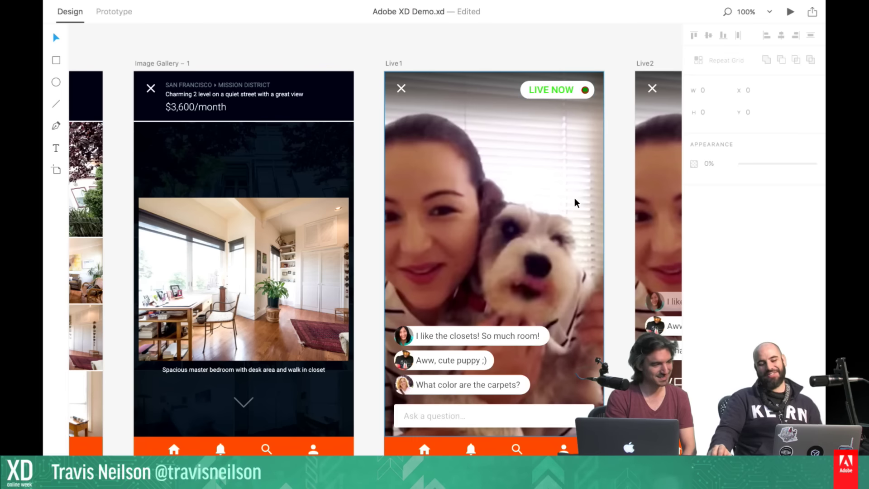
scroll(574, 202, right, 1)
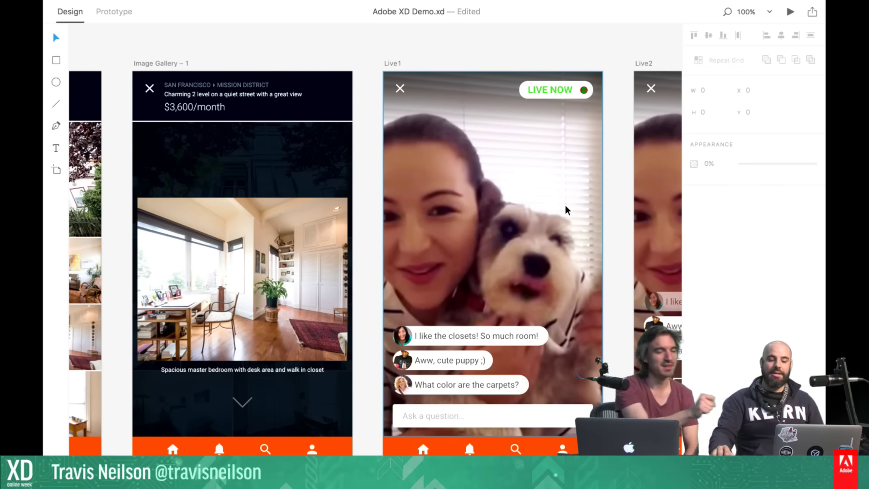
scroll(555, 170, left, 3)
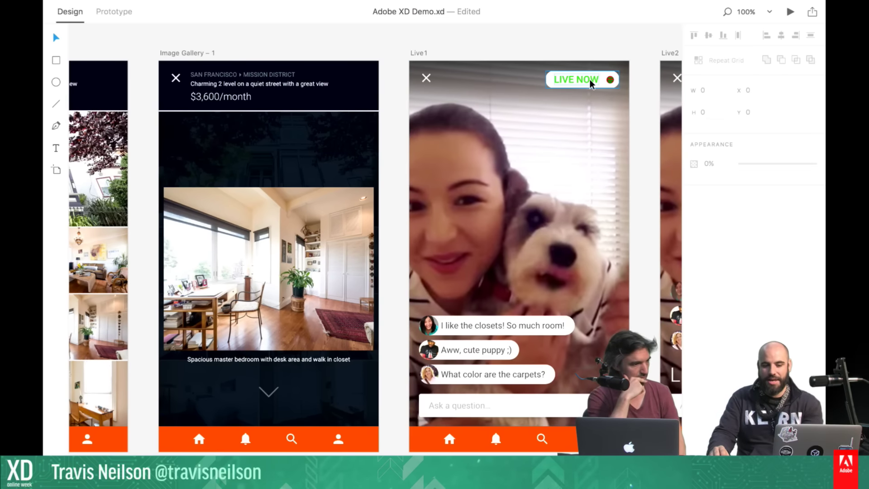
scroll(597, 107, right, 4)
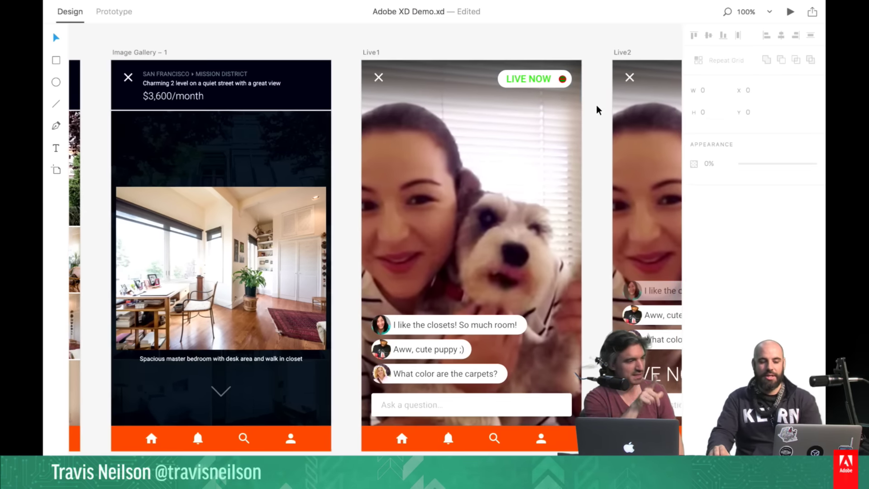
scroll(596, 105, right, 9)
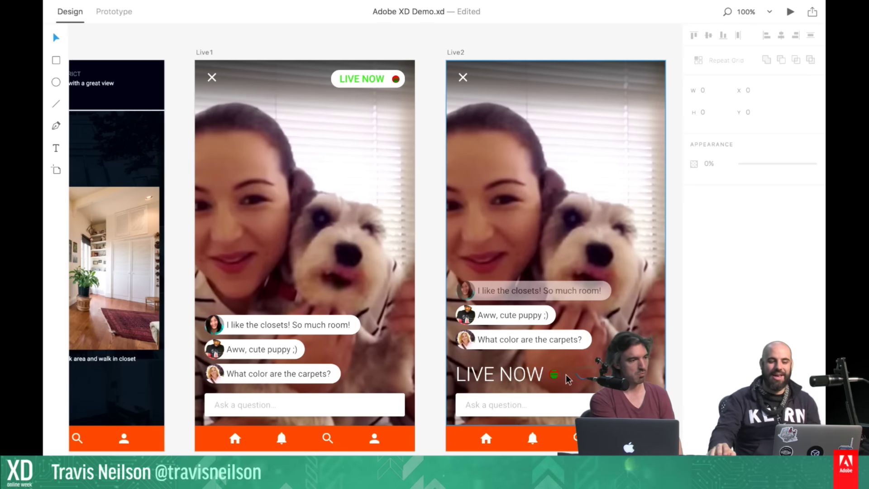
scroll(586, 350, right, 3)
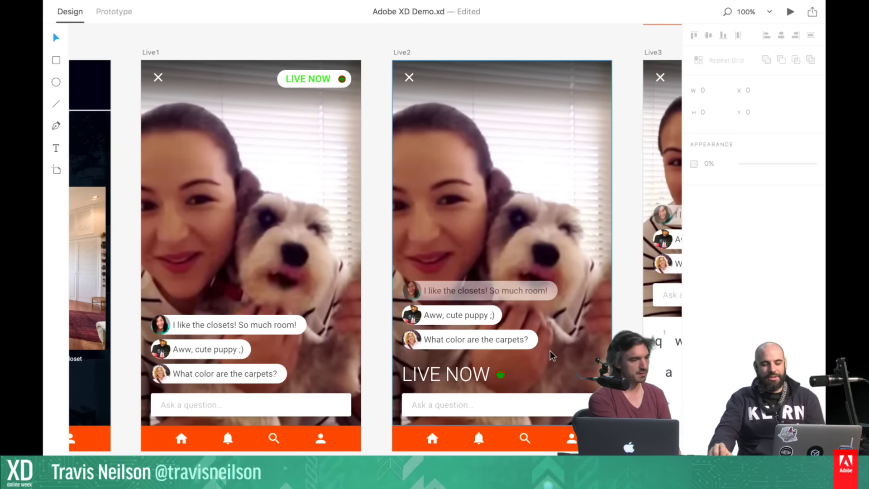
scroll(550, 350, right, 10)
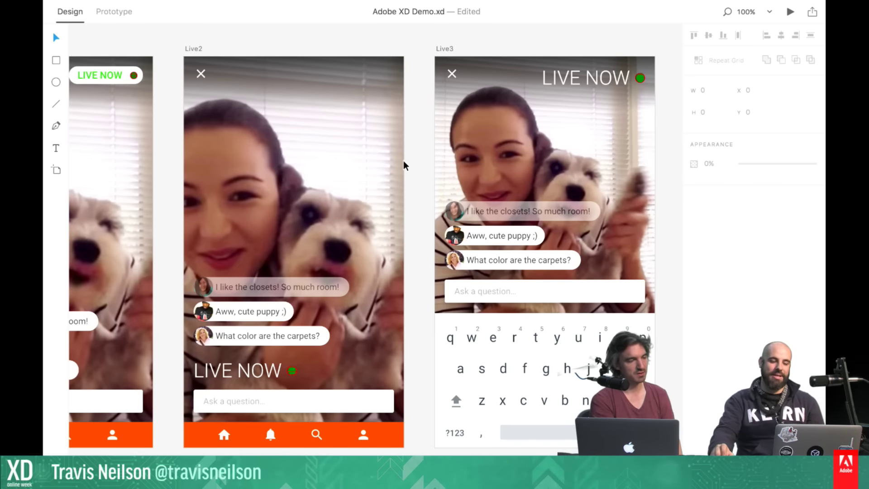
Jump the canvas to the standalone keyboard-free Live3 artboard with Ask a question… above the tab bar
key(super+z)
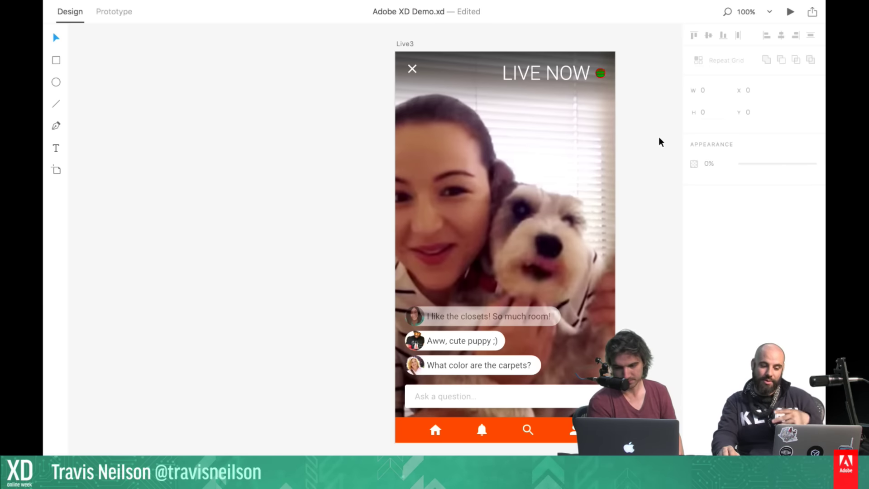
Scroll down past Live3 – 1 to Live3 – 2, showing the posted 'Does the dog come with the house??' comment
scroll(660, 139, down, 5)
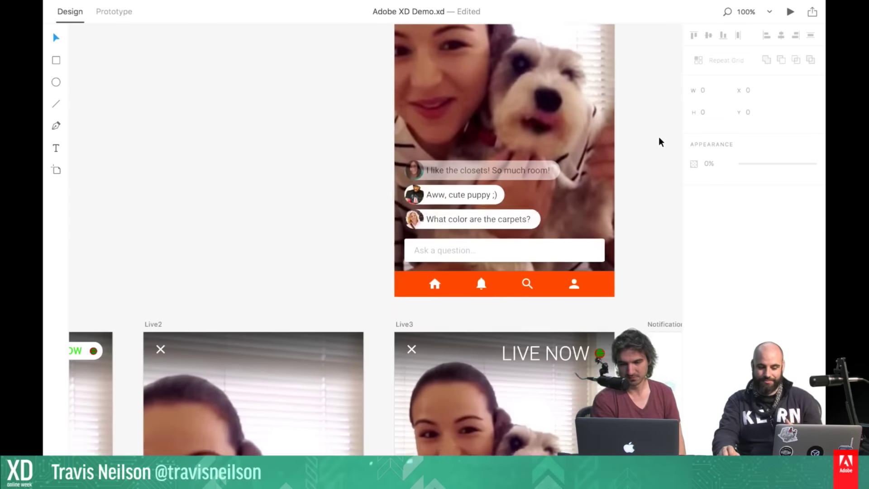
scroll(659, 141, down, 7)
scroll(659, 142, left, 2)
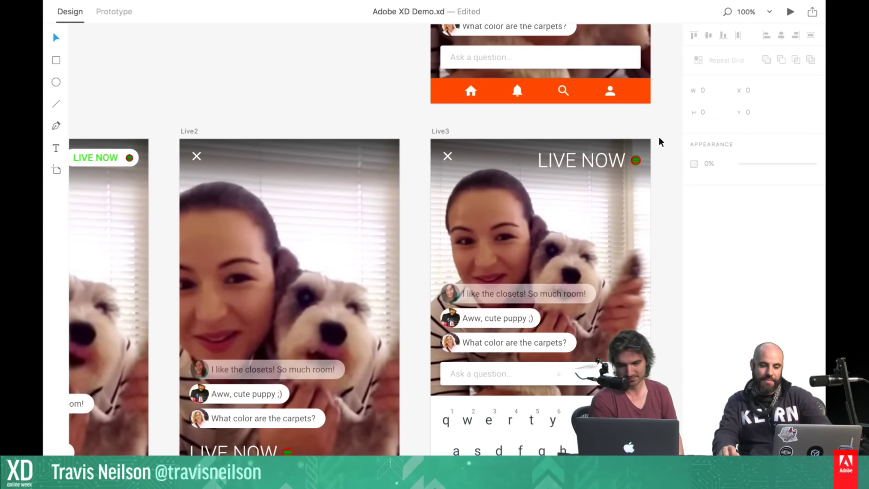
scroll(660, 141, down, 1)
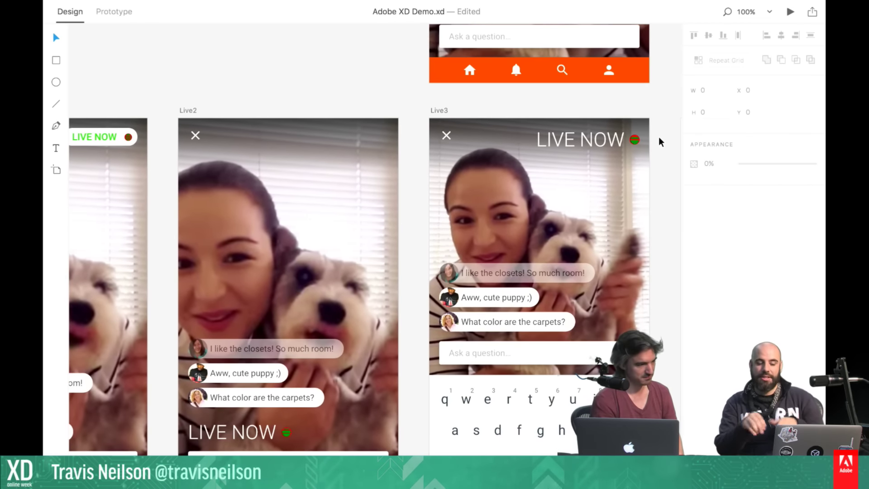
scroll(659, 142, down, 1)
scroll(659, 141, down, 6)
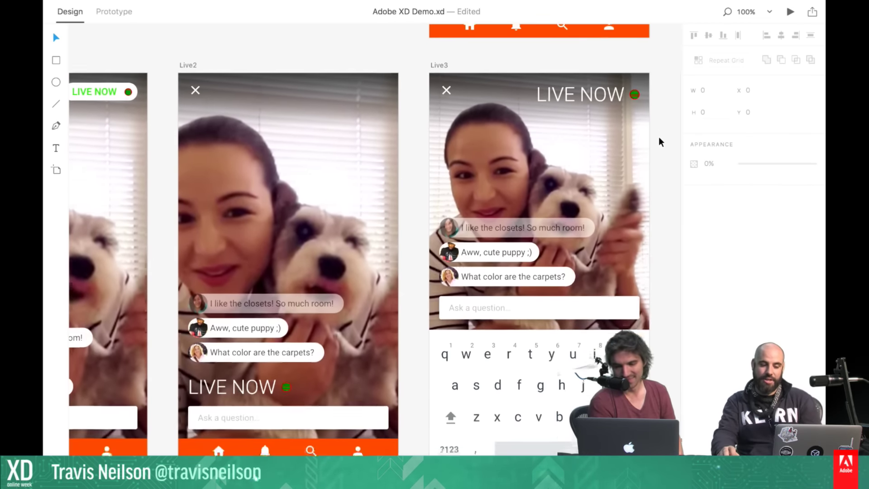
scroll(660, 142, up, 2)
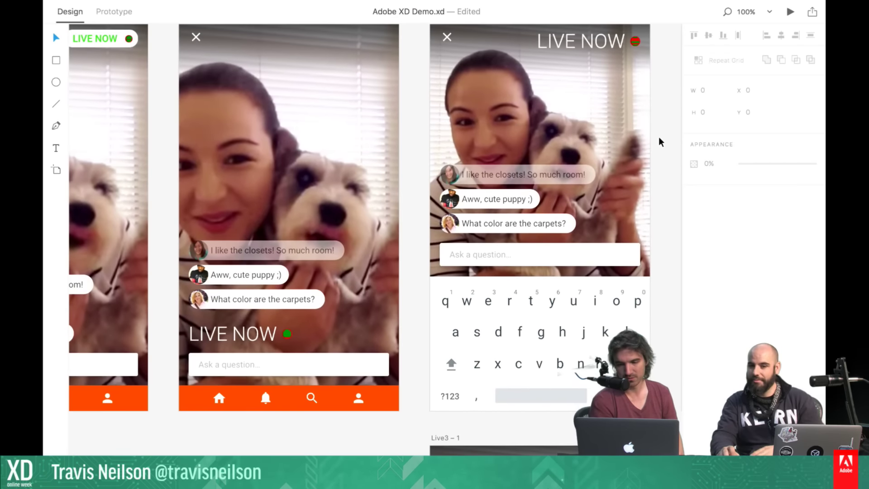
scroll(659, 141, down, 6)
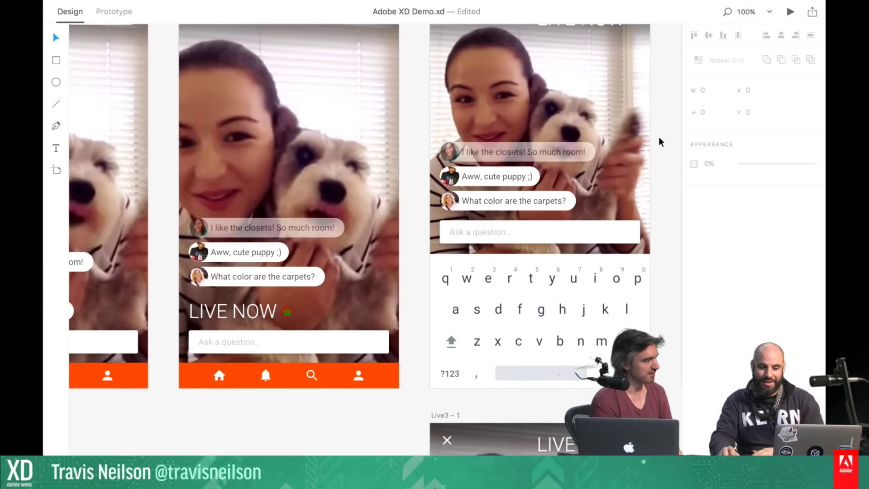
scroll(660, 142, down, 7)
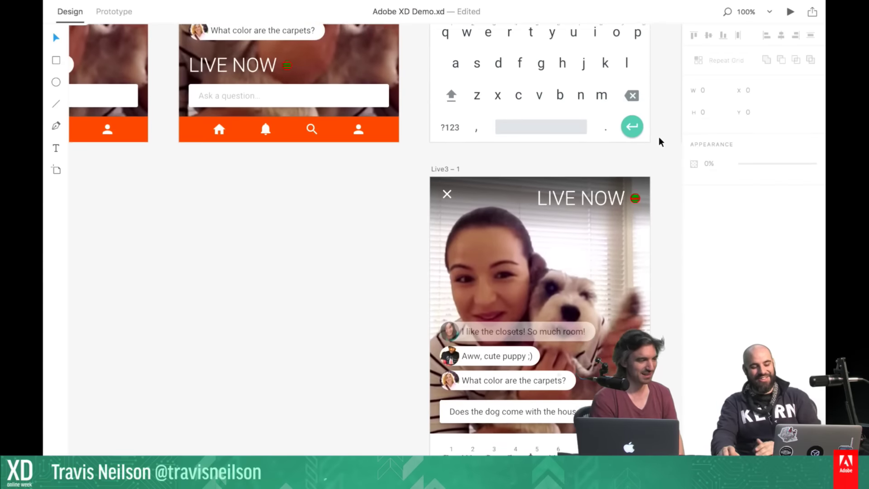
scroll(659, 142, down, 1)
scroll(659, 139, down, 4)
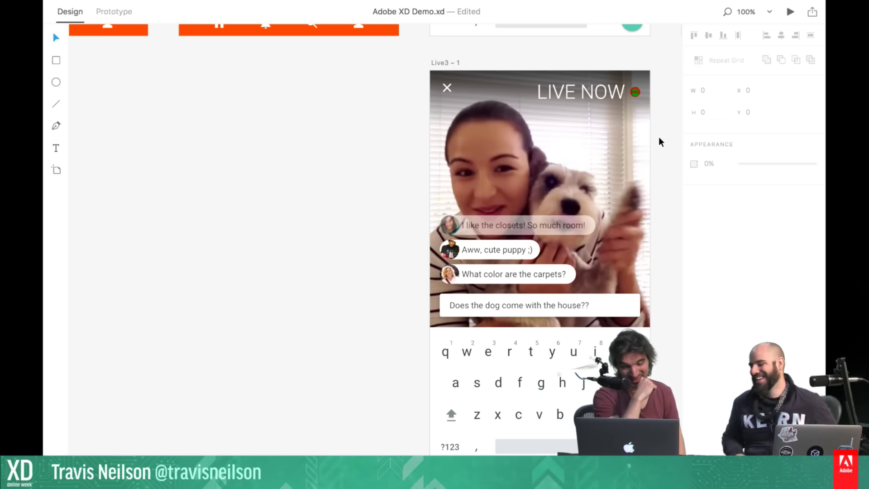
scroll(655, 145, up, 10)
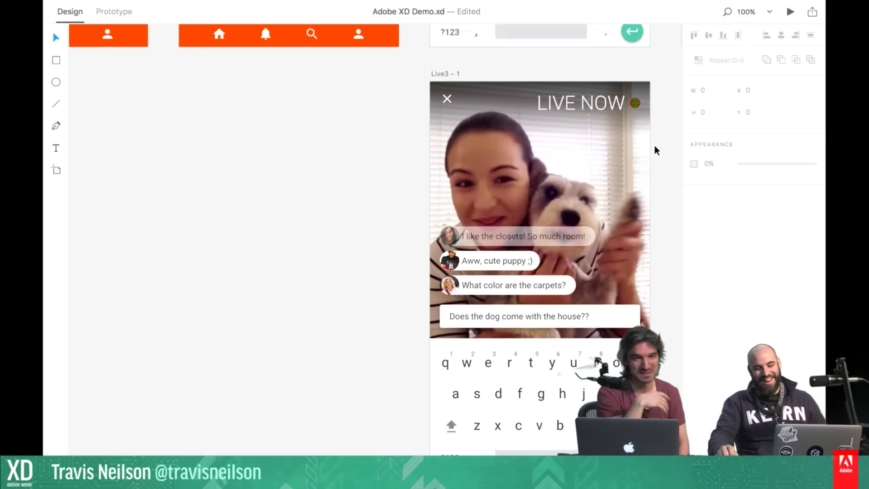
scroll(654, 146, up, 10)
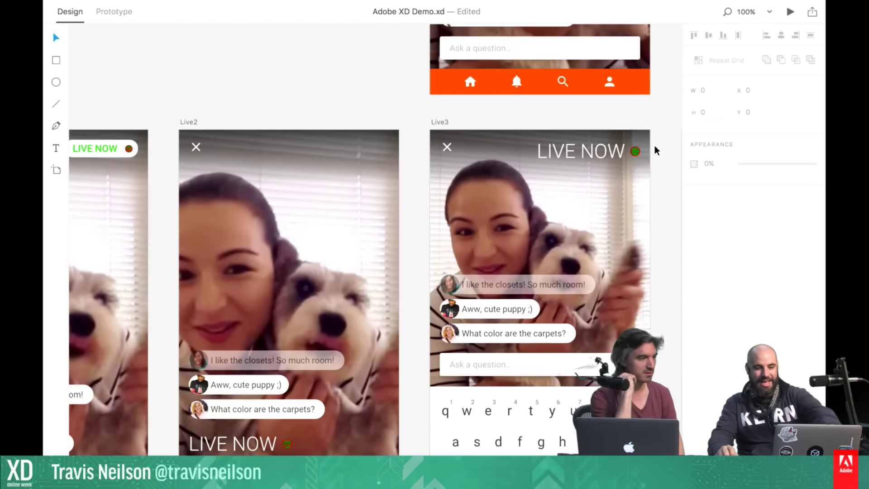
scroll(654, 145, down, 15)
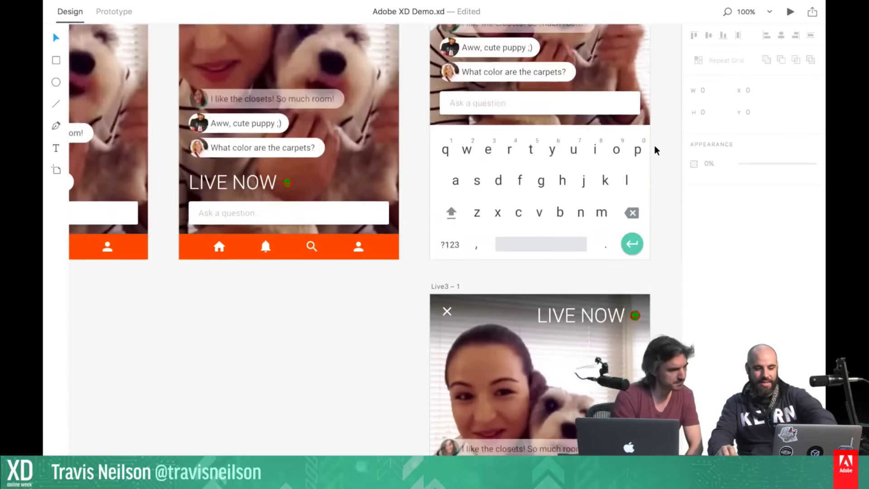
scroll(655, 145, down, 3)
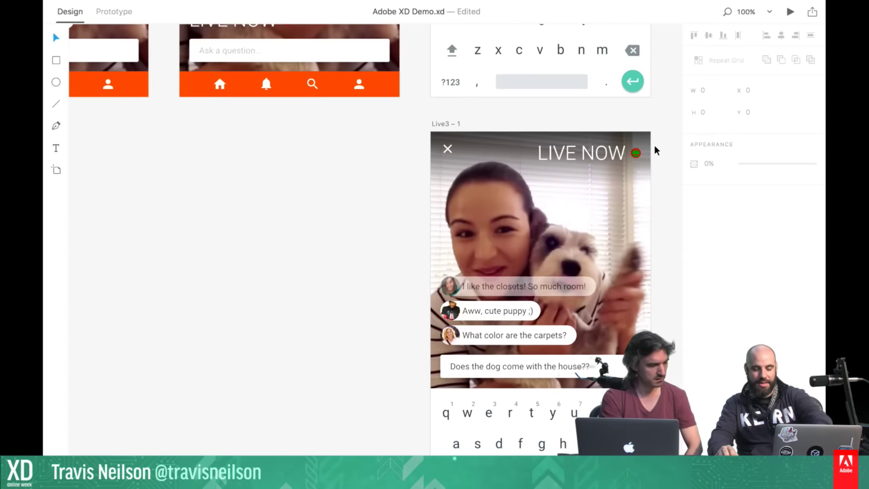
scroll(655, 145, down, 15)
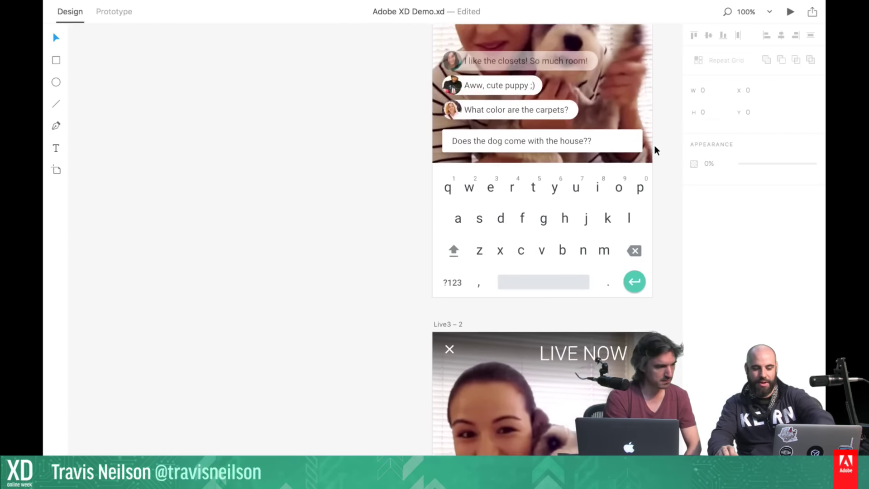
scroll(654, 150, down, 2)
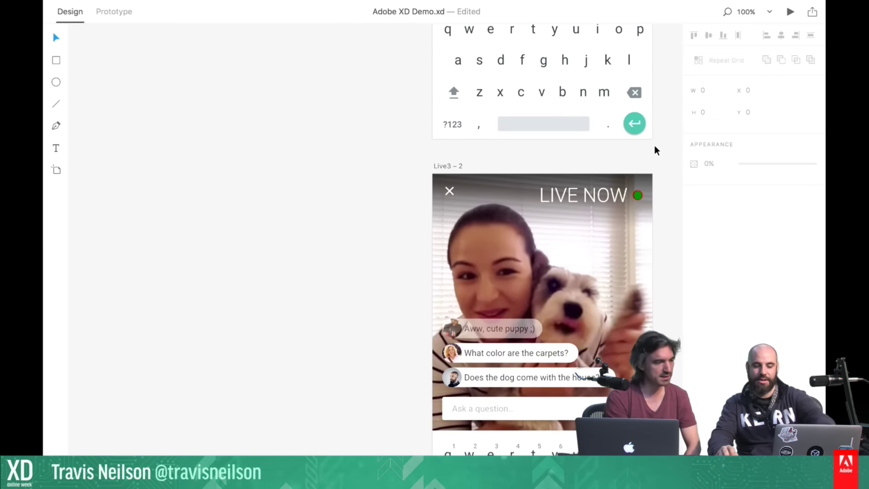
scroll(655, 146, down, 4)
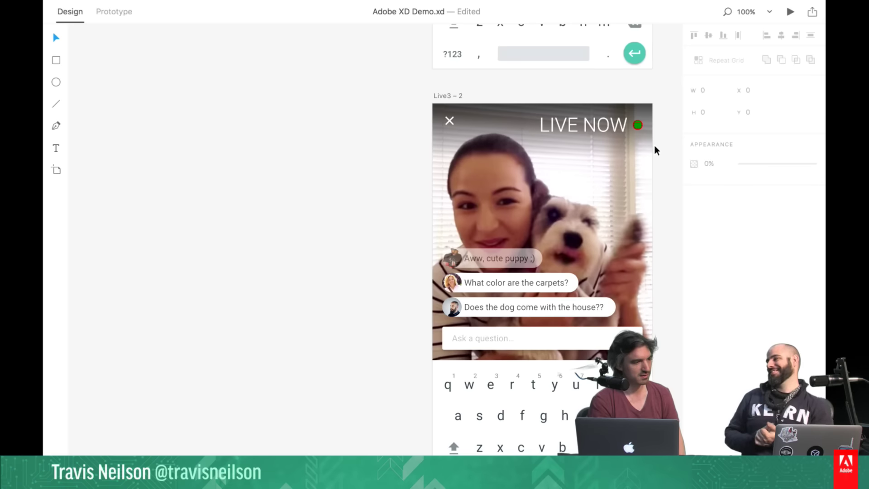
Scroll back up to the row holding Live2 and the keyboard-equipped Live3 artboard
scroll(578, 189, down, 4)
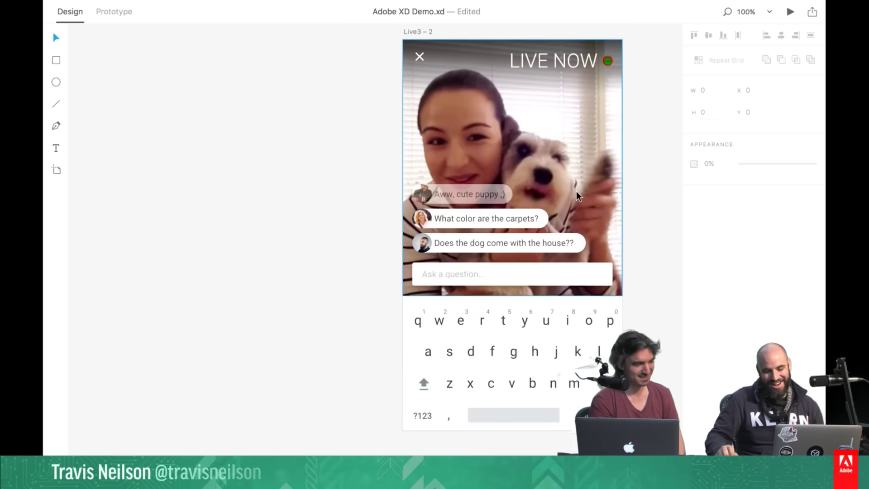
scroll(577, 191, up, 10)
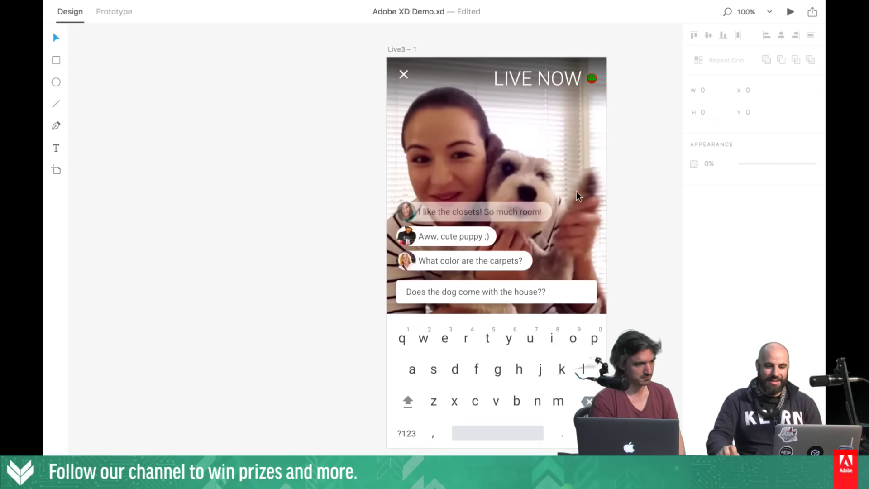
scroll(576, 191, up, 10)
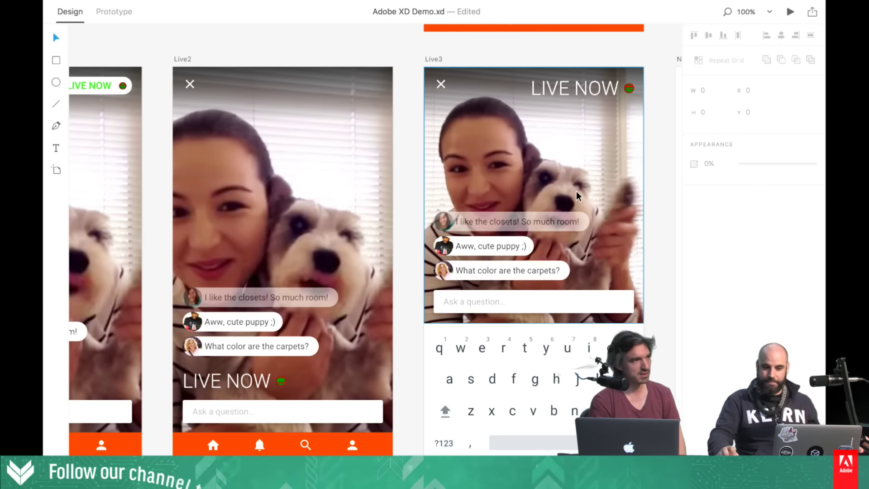
scroll(577, 191, left, 1)
scroll(576, 191, left, 2)
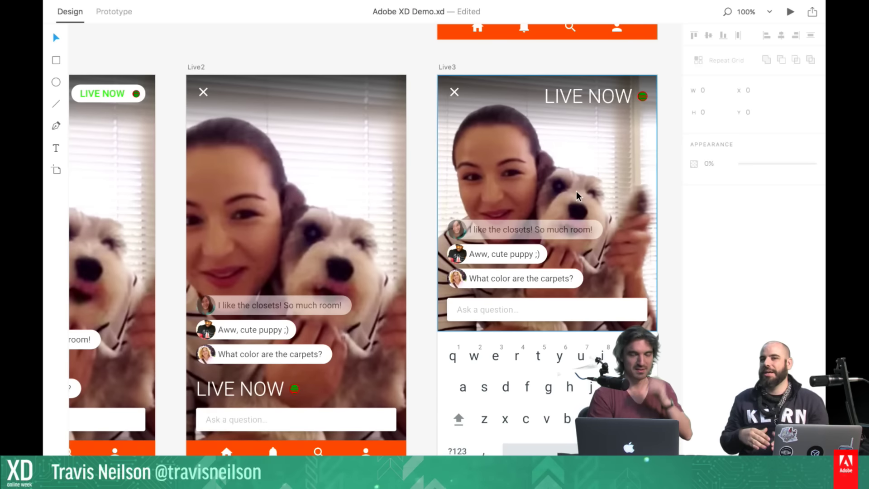
scroll(576, 191, right, 5)
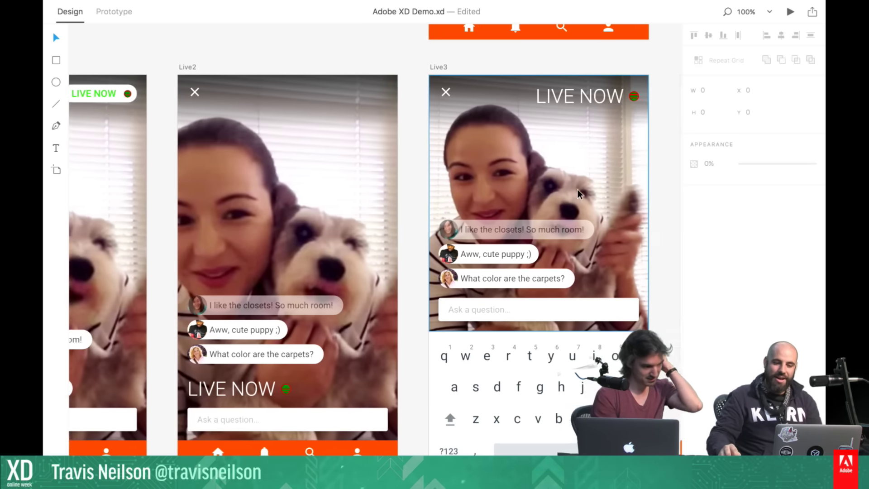
scroll(528, 178, left, 8)
scroll(513, 179, down, 3)
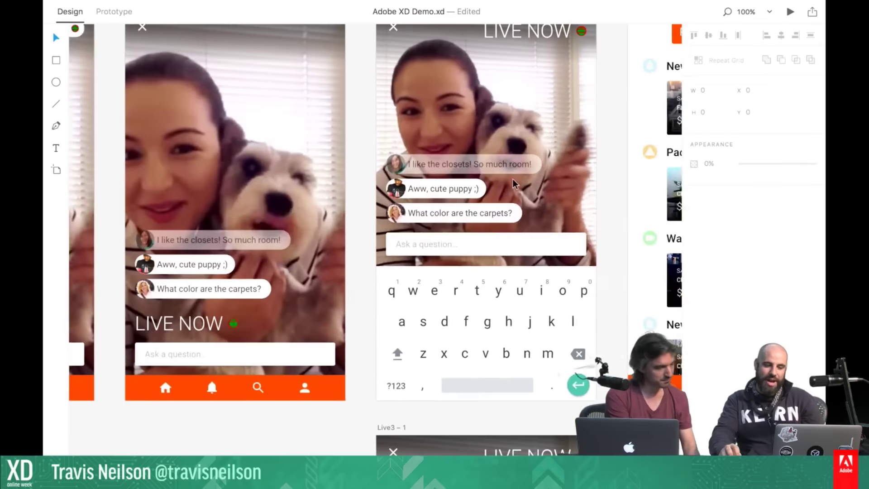
scroll(512, 179, up, 2)
scroll(513, 178, right, 1)
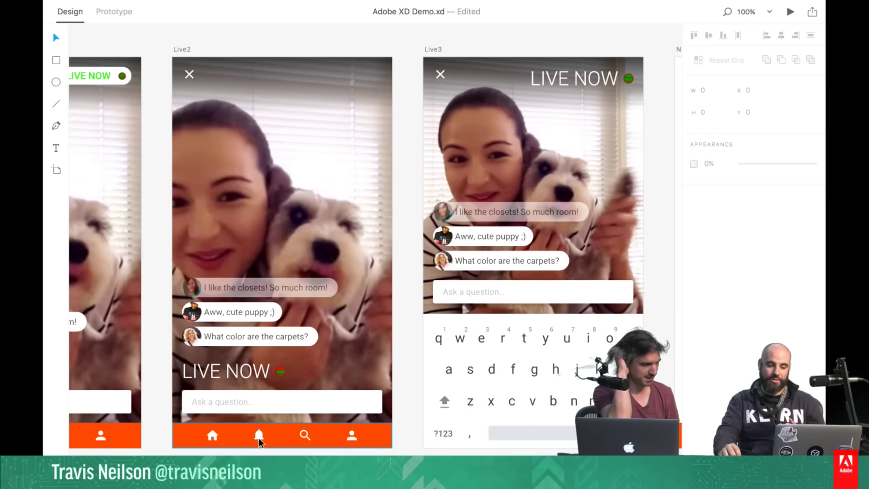
Scroll right to the Notifications artboard listing New Availability, Packet due soon and Walkthrough scheduled alerts
scroll(271, 438, right, 5)
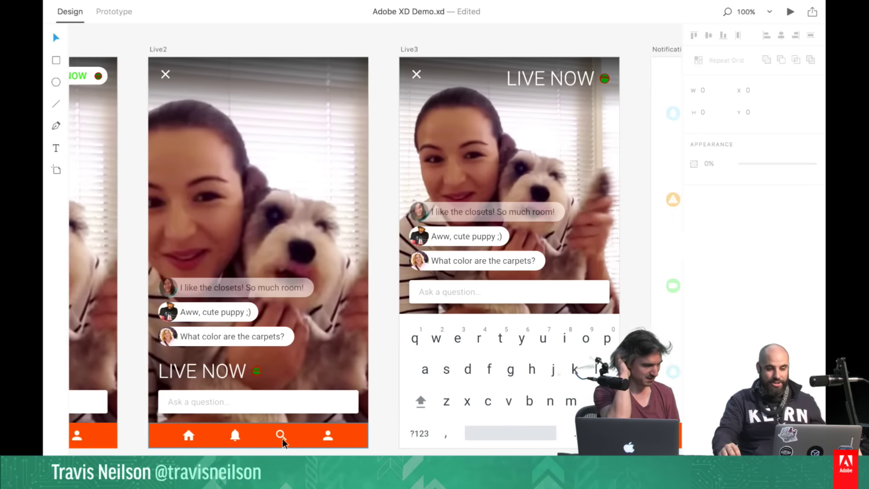
scroll(283, 439, right, 4)
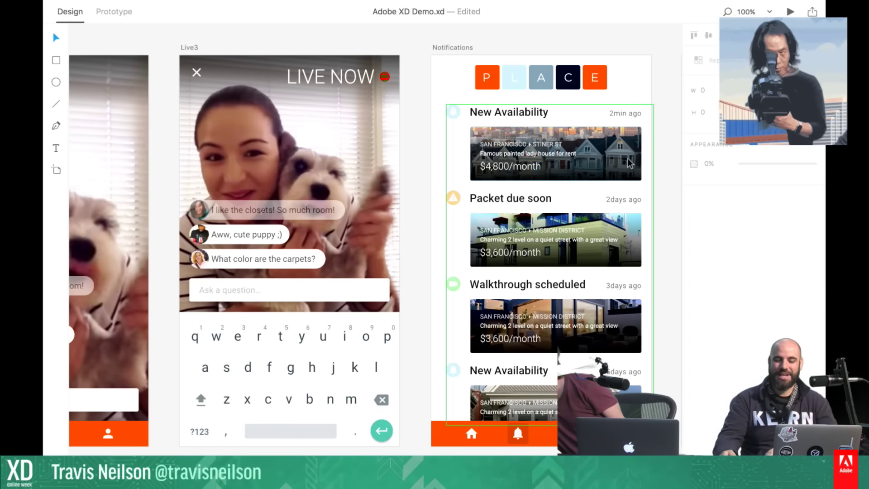
Pan right past Notifications toward the Search artboard with its rent, beds and bath filters
scroll(623, 192, right, 1)
scroll(623, 192, right, 2)
scroll(623, 192, left, 3)
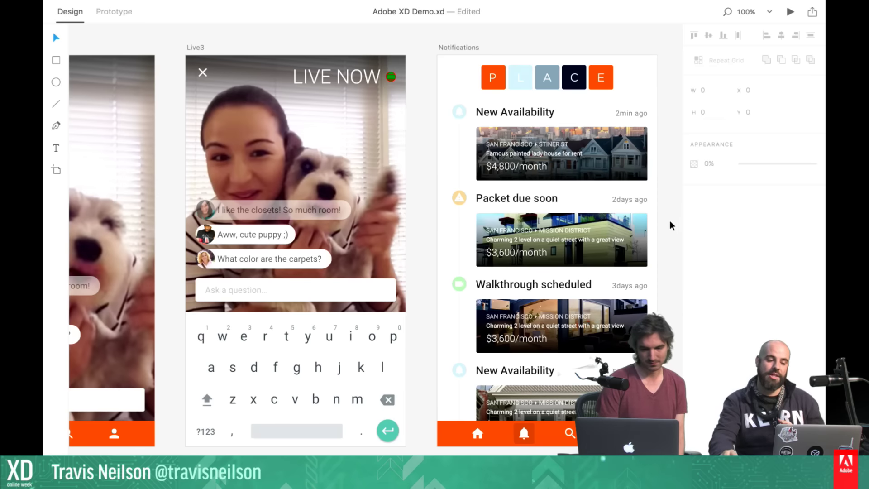
drag(665, 221, 634, 223)
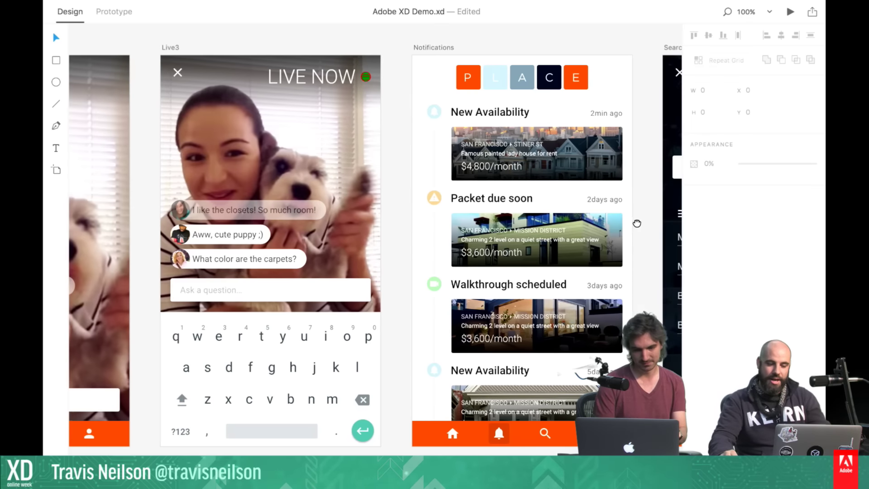
Pan the canvas right until the Search and Your Profile artboards fill the view
scroll(601, 257, right, 10)
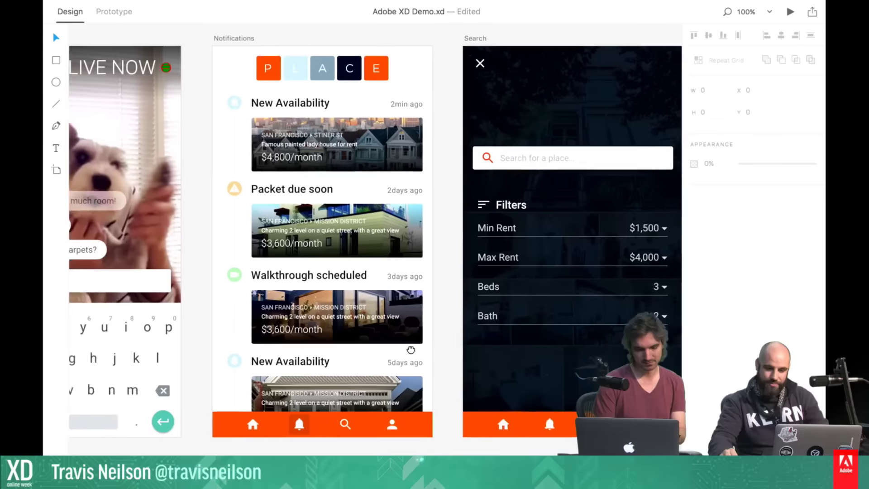
drag(399, 345, 417, 341)
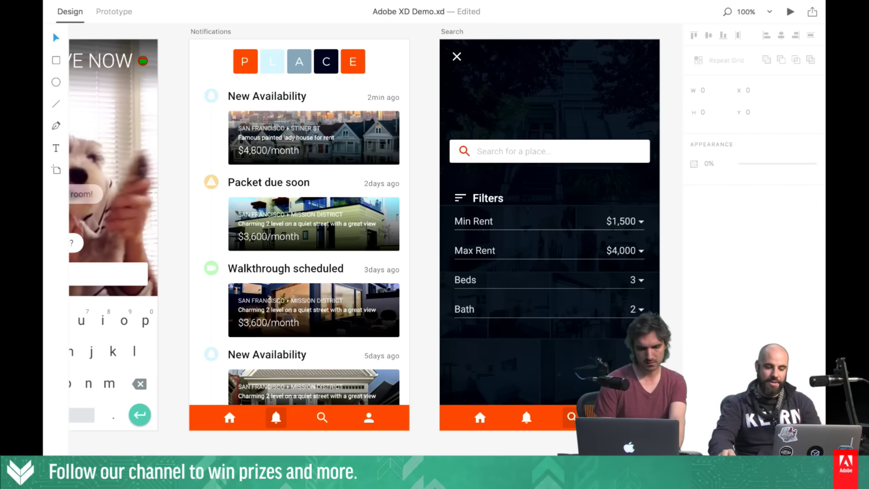
scroll(435, 444, right, 10)
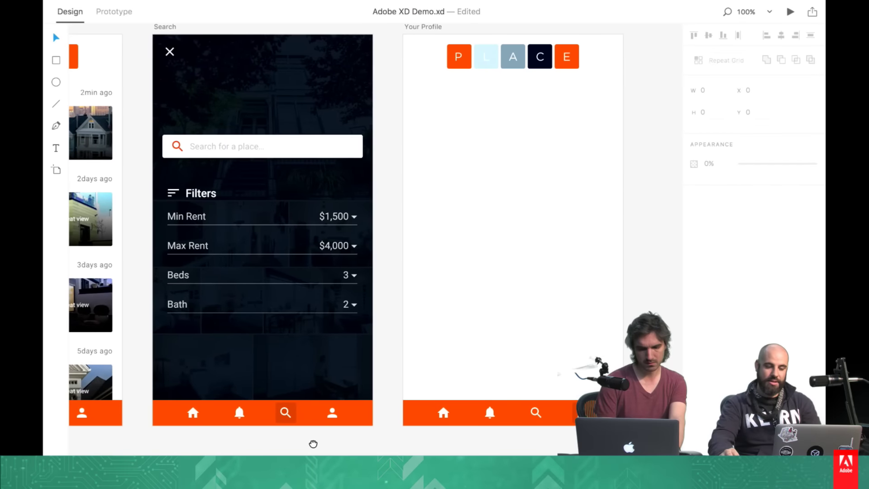
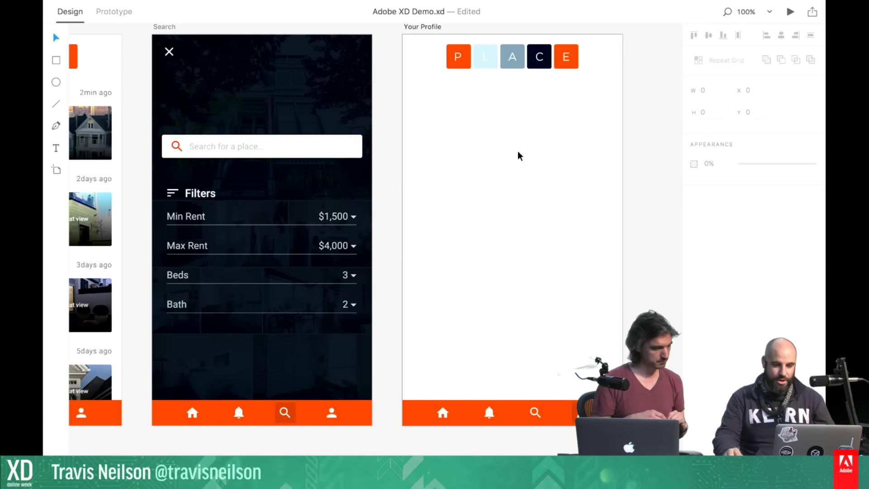
Pan the canvas until the whole Your Profile artboard and its orange navigation bar show on the left
scroll(519, 155, up, 3)
scroll(519, 155, left, 1)
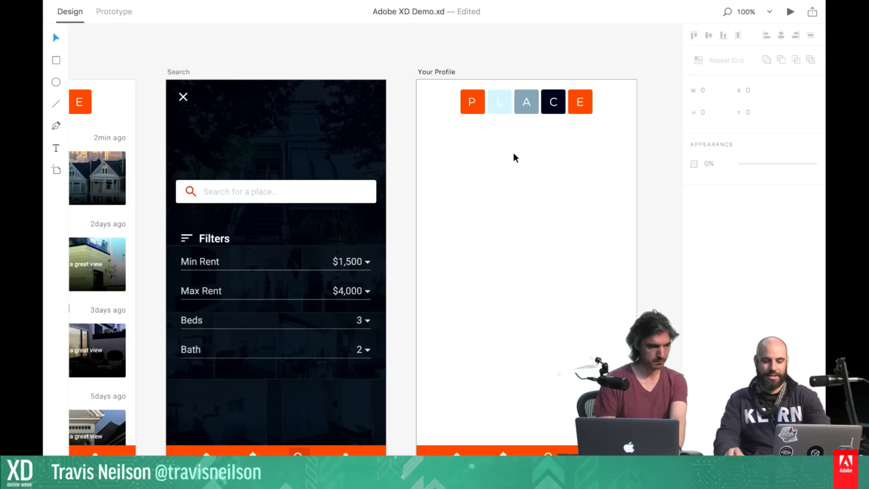
drag(551, 156, 409, 151)
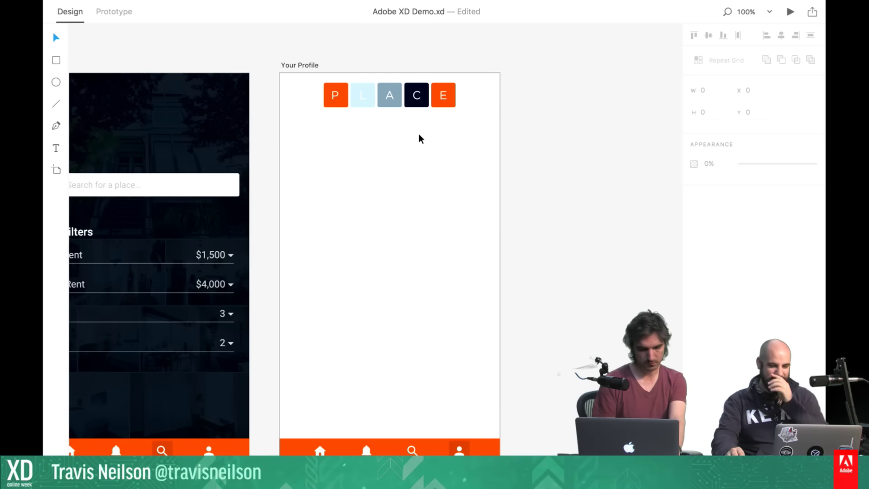
drag(599, 151, 397, 172)
drag(496, 202, 448, 169)
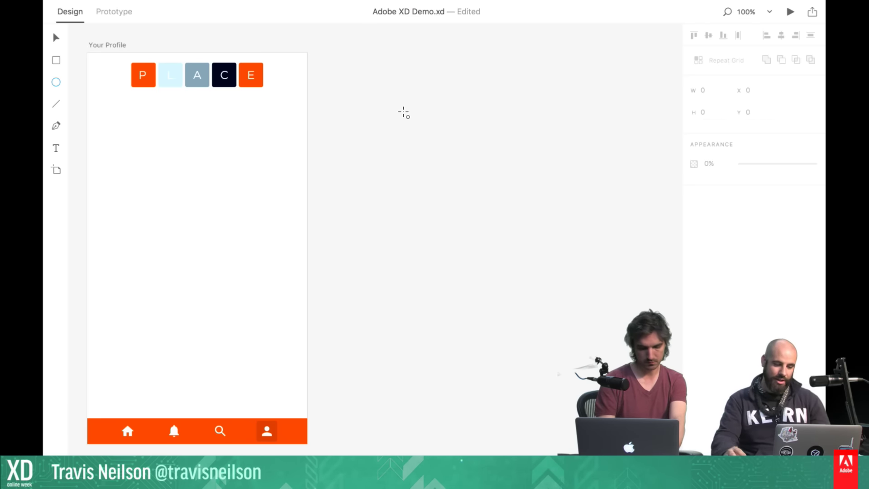
Draw a circle beside the artboard, checking multiples of 8 in the system calculator
drag(403, 112, 441, 148)
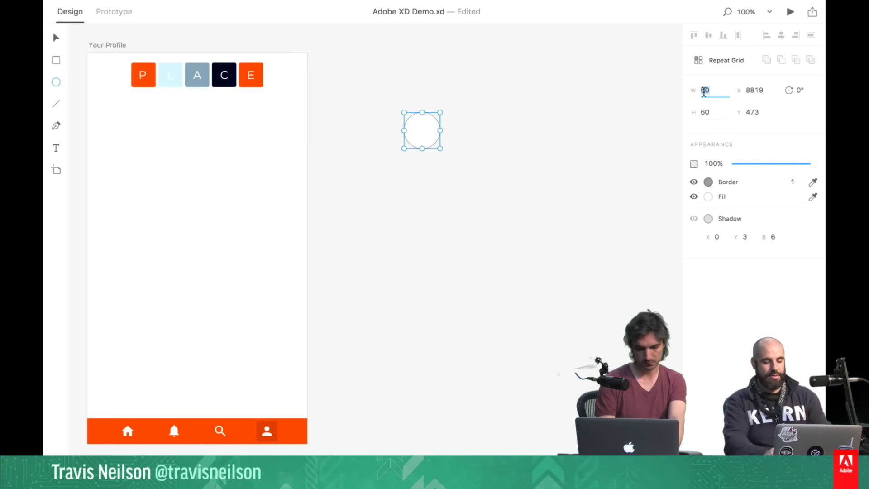
key(super+space)
text(*8)
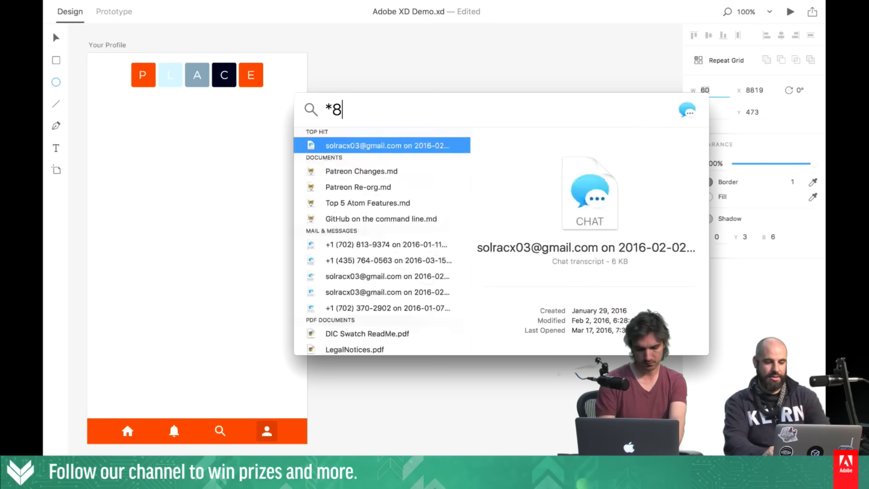
key(BackSpace)
key(BackSpace)
text(8*)
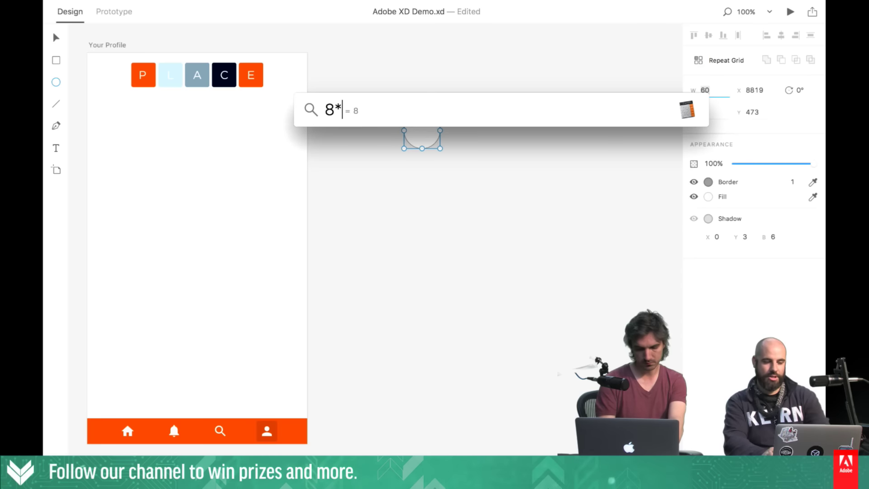
text(5)
key(BackSpace)
text(6)
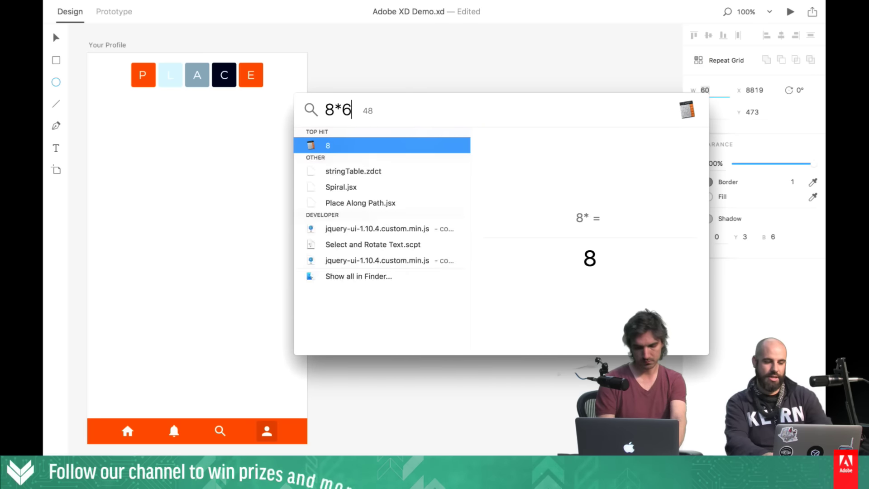
key(BackSpace)
text(7)
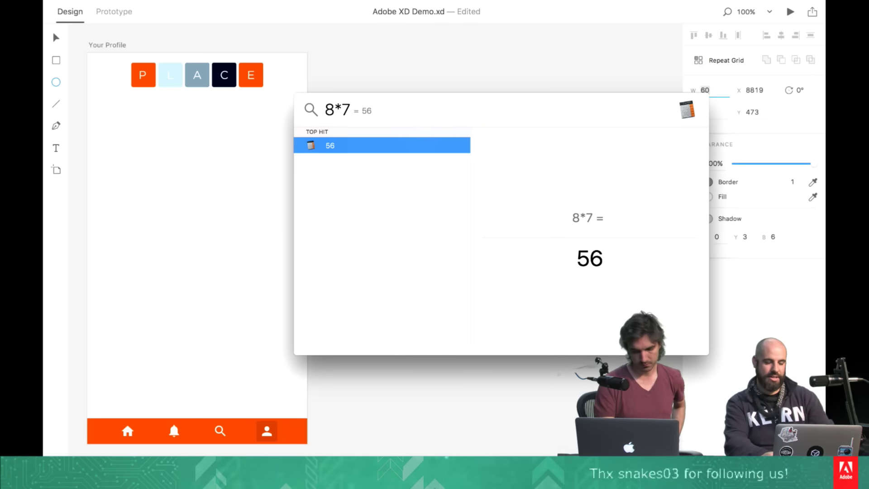
key(Escape)
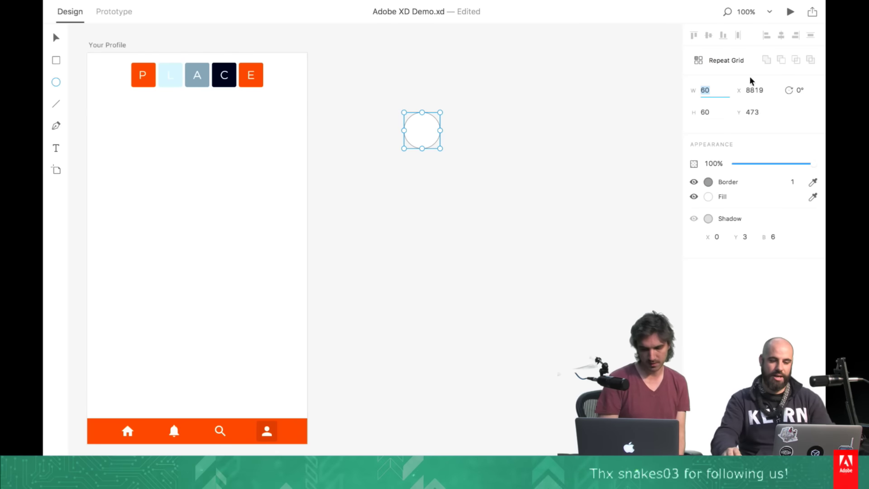
Size the circle to 48 × 48 and turn off its border
text(48)
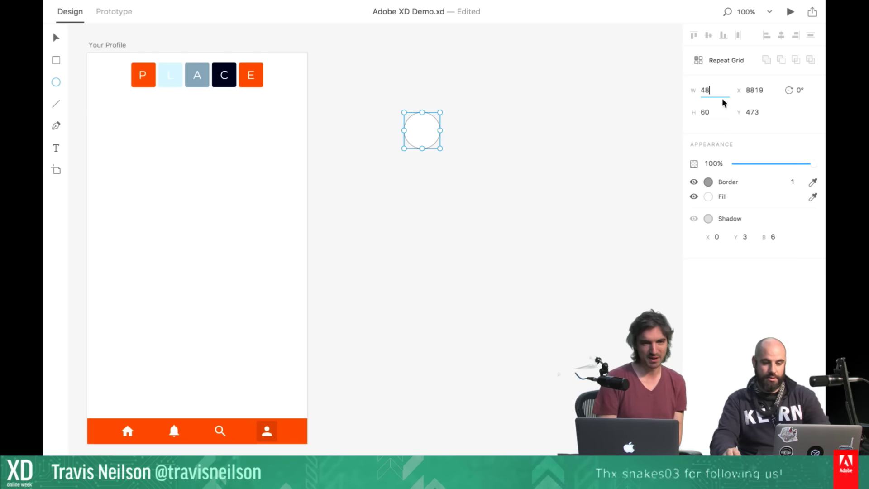
click(705, 113)
text(48)
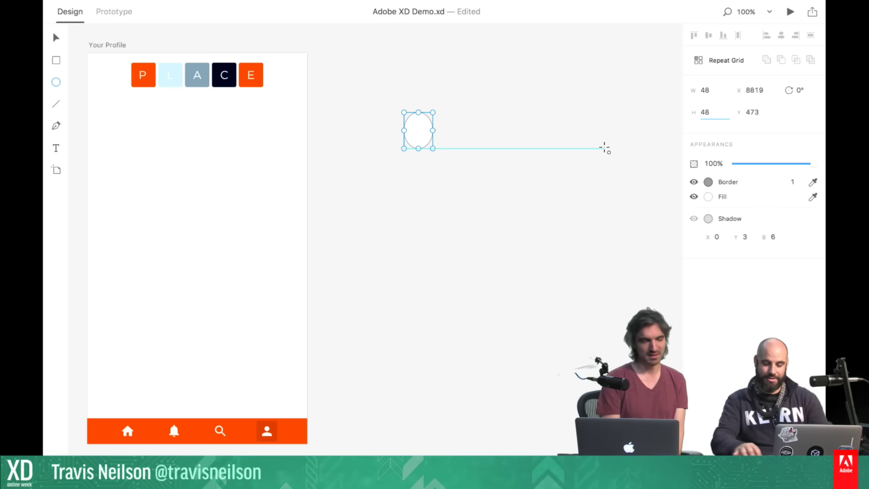
key(Return)
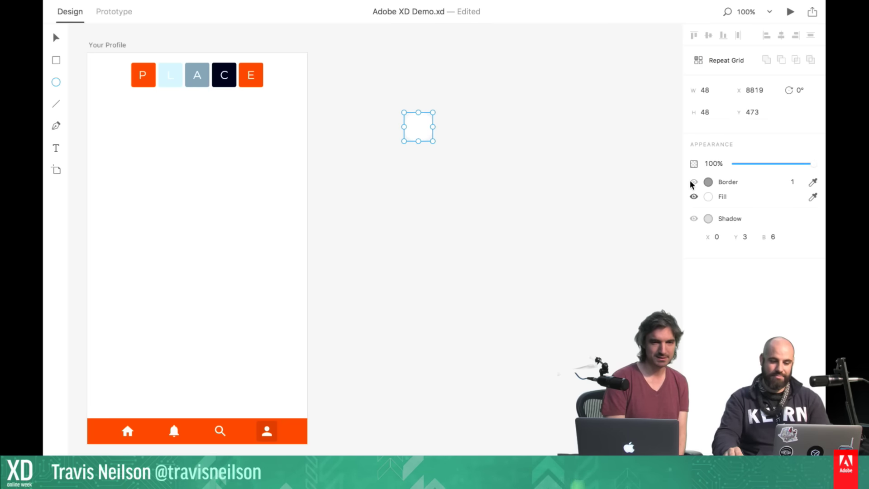
click(694, 181)
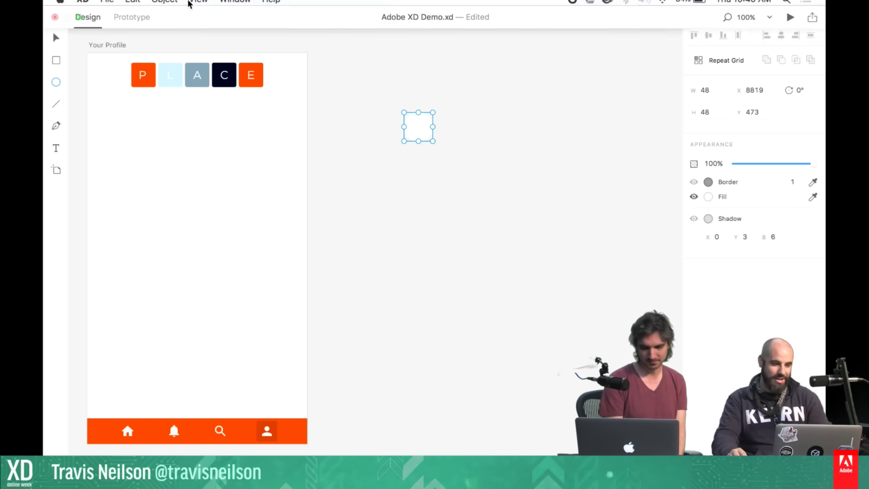
Drag a portrait JPG from Adobe XD Demo Assets > faces in Finder into the circle
click(80, 25)
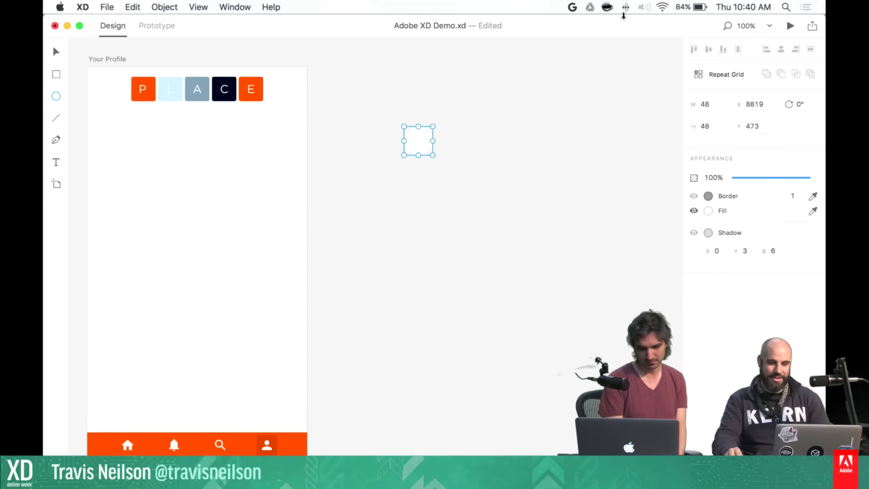
drag(623, 18, 537, 19)
double_click(778, 229)
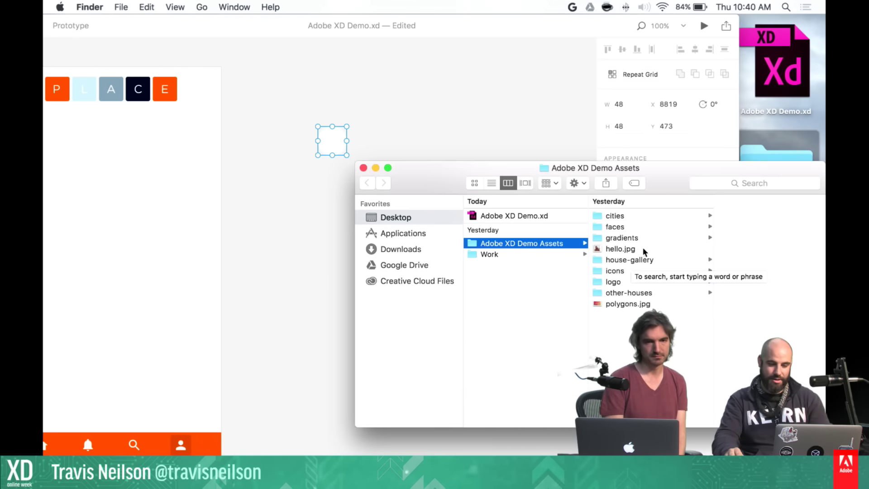
click(646, 226)
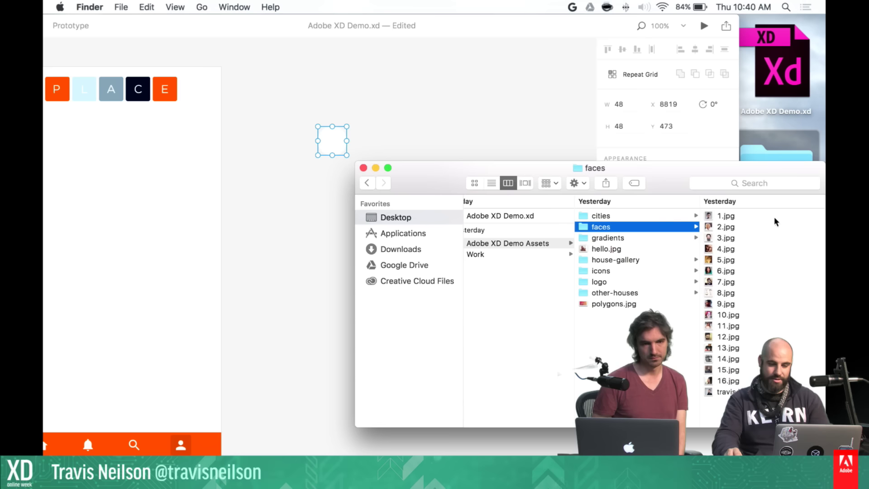
drag(733, 390, 340, 144)
key(e)
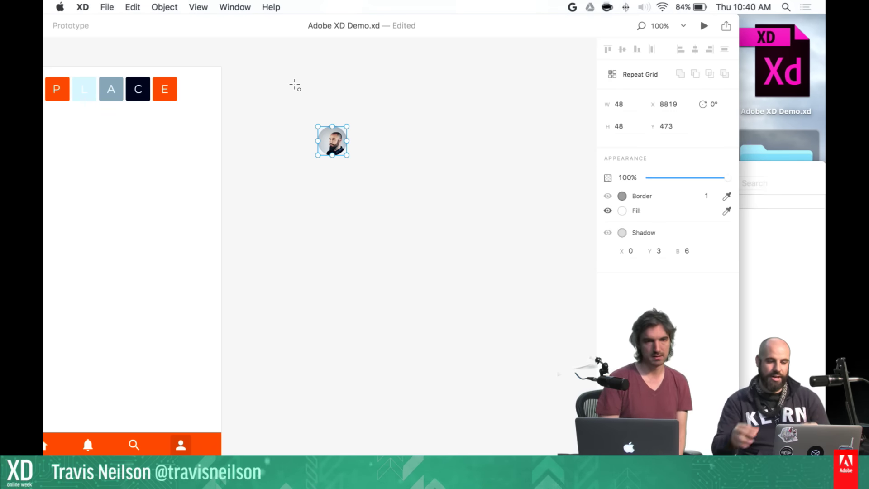
key(v)
click(325, 94)
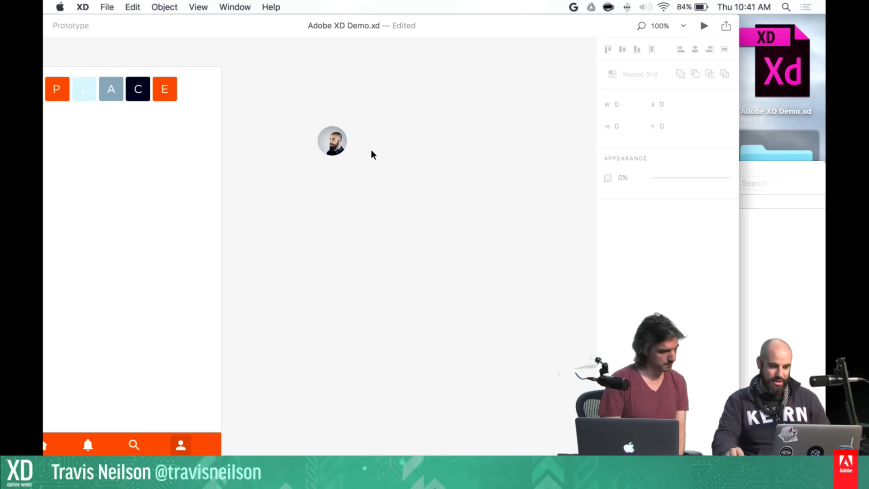
Copy the Headline two and Headline three samples from the style guide artboard
scroll(376, 163, left, 15)
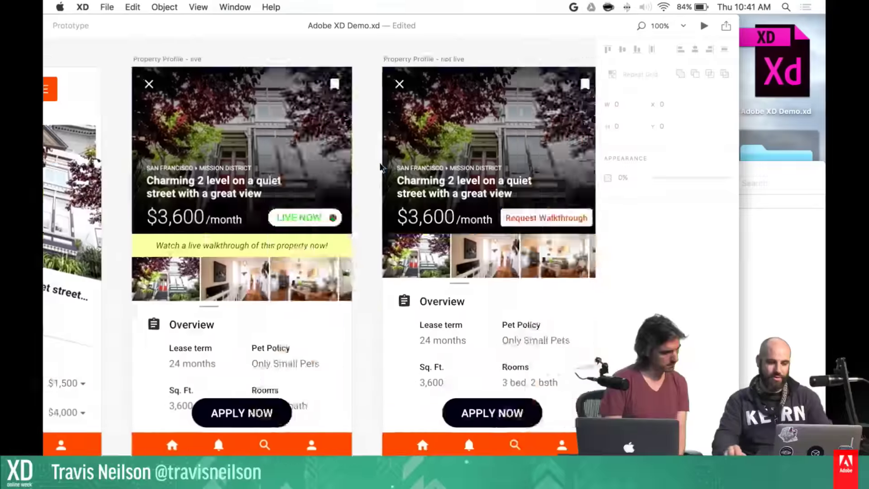
scroll(380, 167, down, 15)
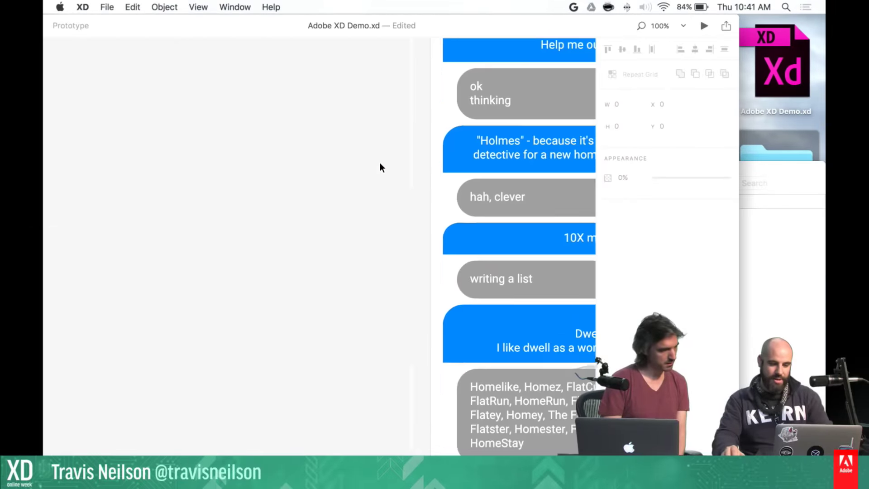
scroll(379, 162, right, 15)
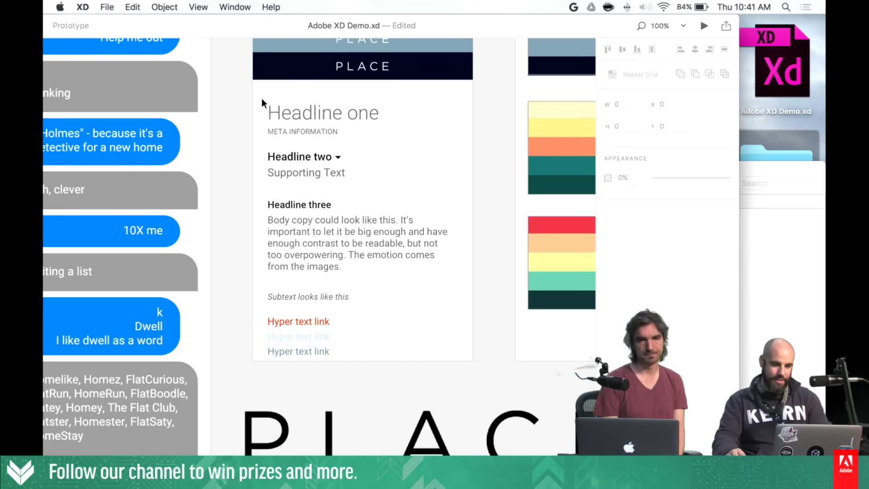
click(302, 204)
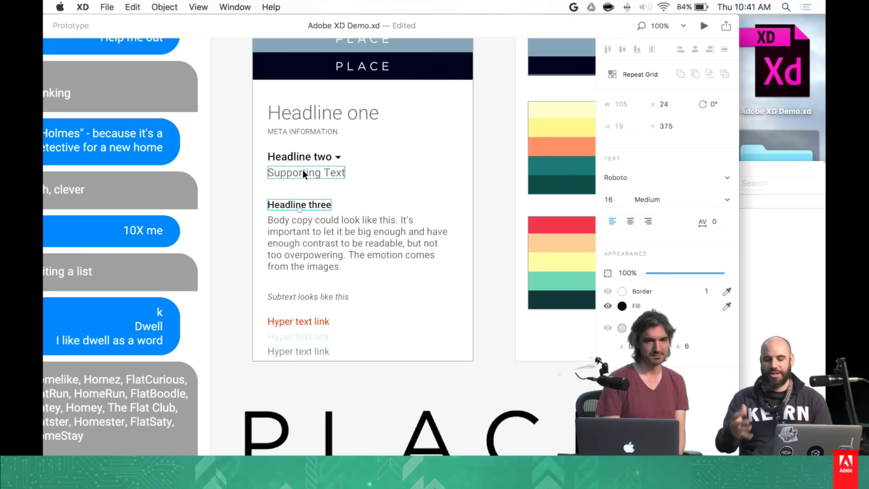
click(286, 157)
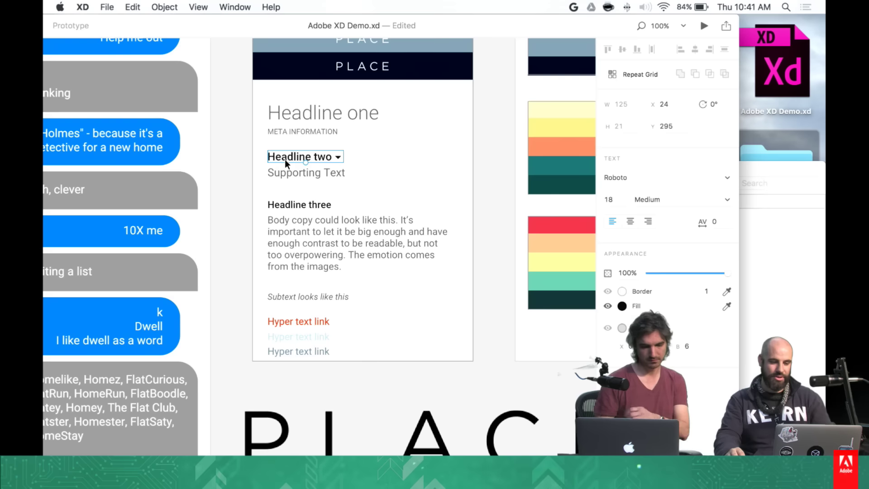
shift+click(307, 204)
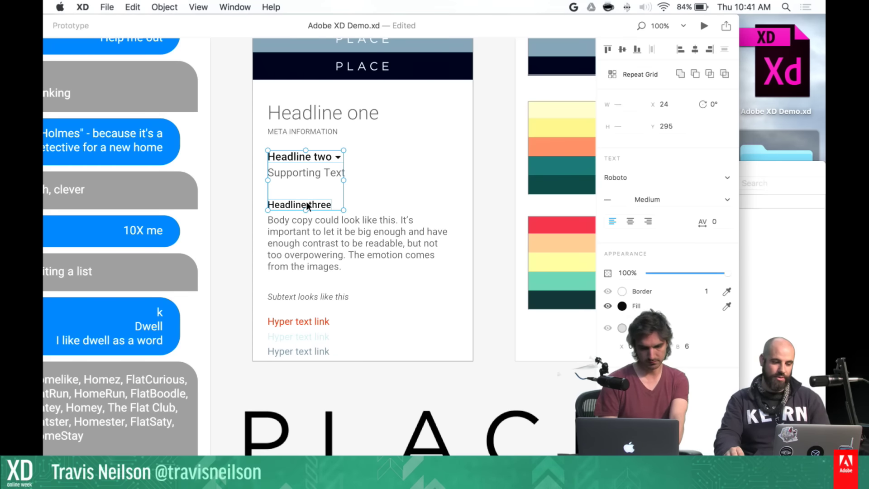
key(super+c)
Scroll back to the round avatar beside the Your Profile artboard
scroll(391, 198, down, 10)
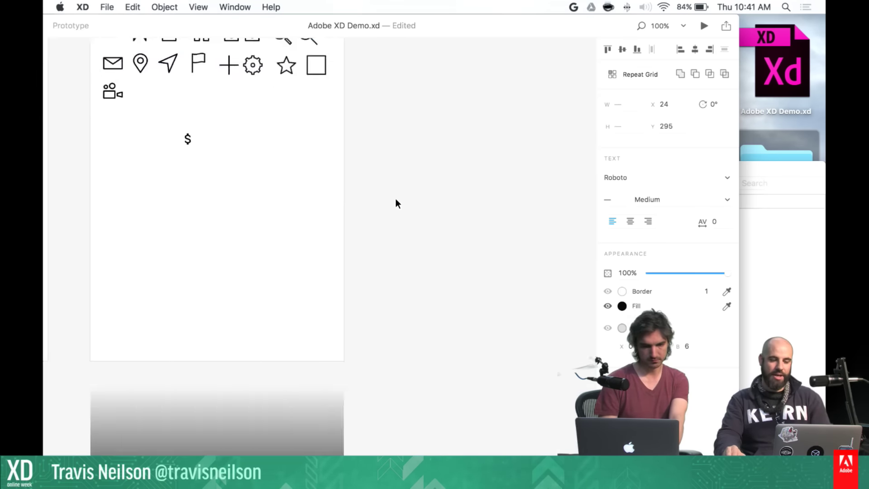
scroll(396, 198, down, 5)
scroll(395, 198, right, 15)
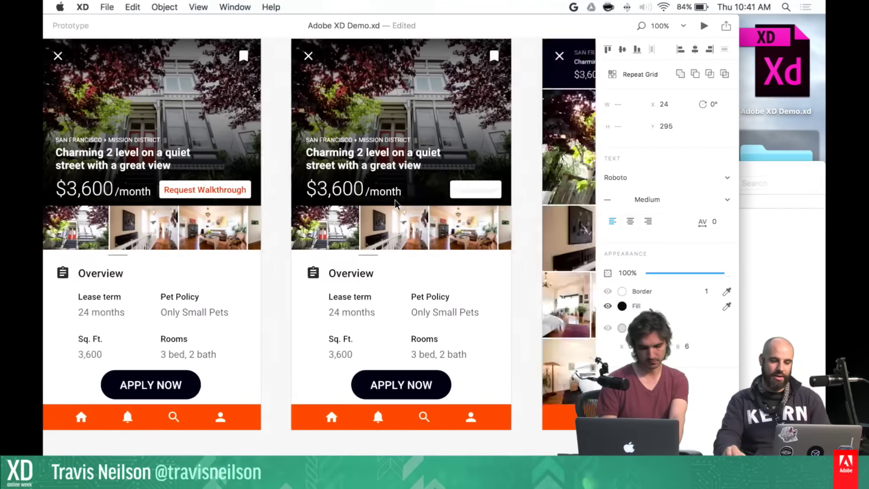
scroll(394, 199, down, 10)
scroll(395, 199, left, 10)
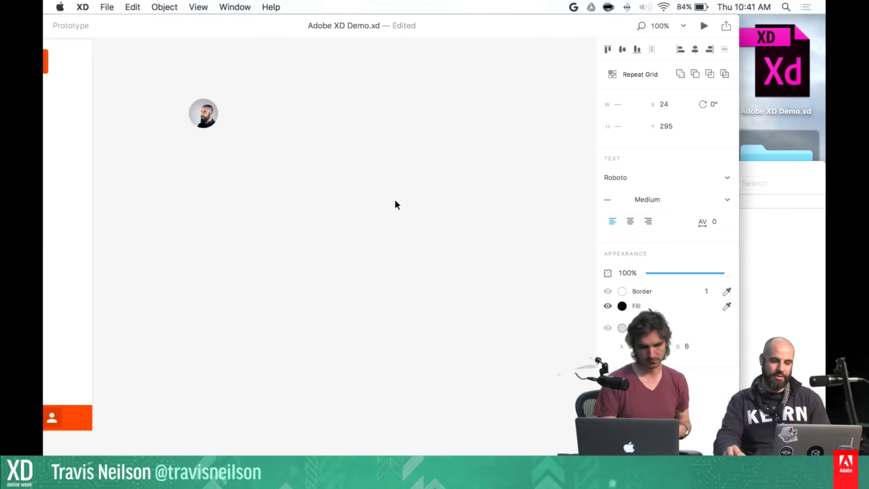
Paste both headlines, placing Headline three under the avatar and Headline two lower down
drag(387, 167, 392, 126)
drag(361, 97, 390, 205)
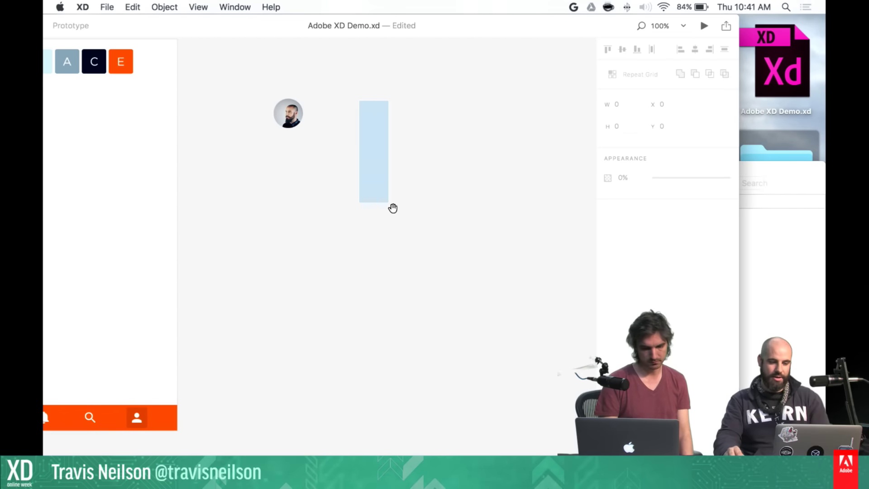
scroll(380, 202, up, 4)
scroll(380, 202, left, 3)
key(super+v)
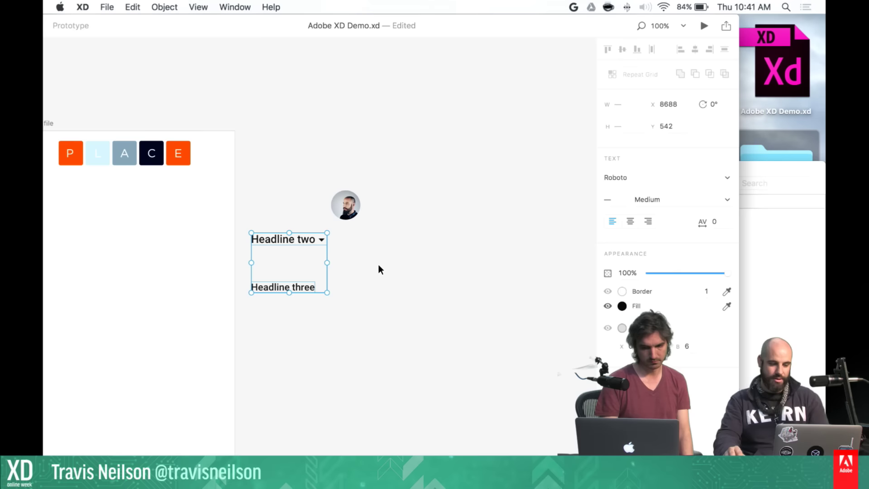
click(378, 267)
drag(296, 242, 352, 353)
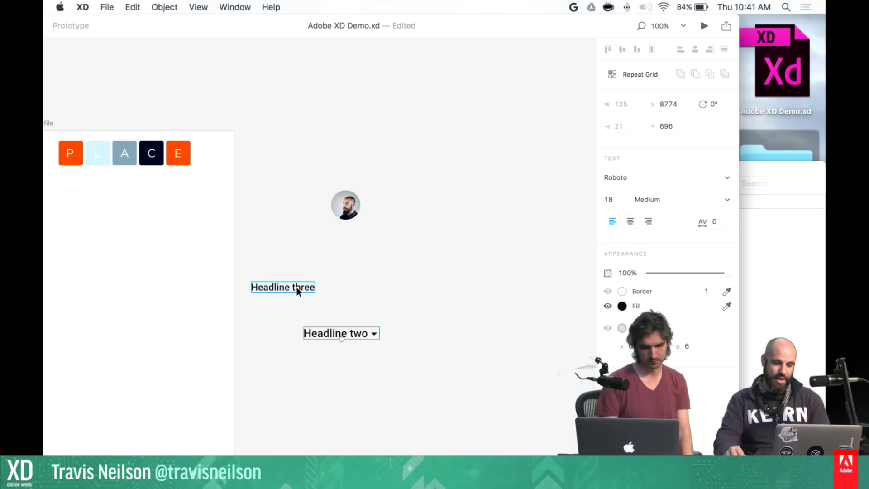
drag(296, 289, 373, 236)
Change Headline three's text to 'Travis Neilson' and centre-align it
double_click(373, 235)
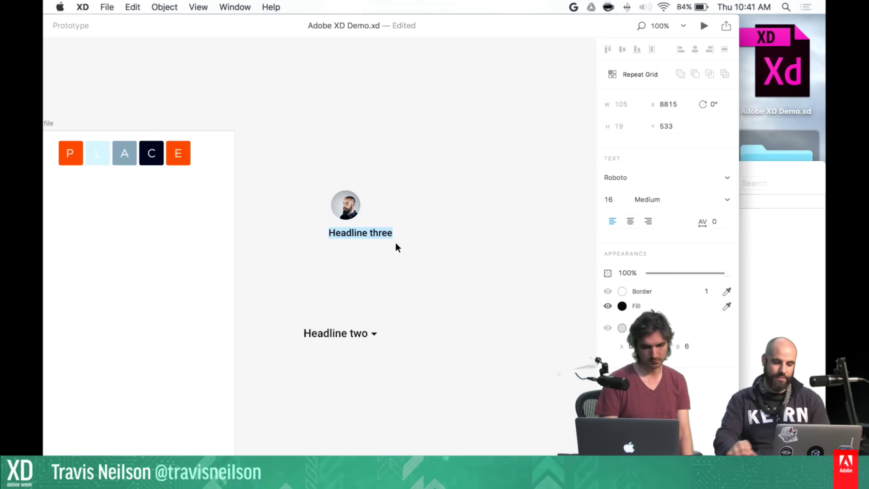
text(Tra)
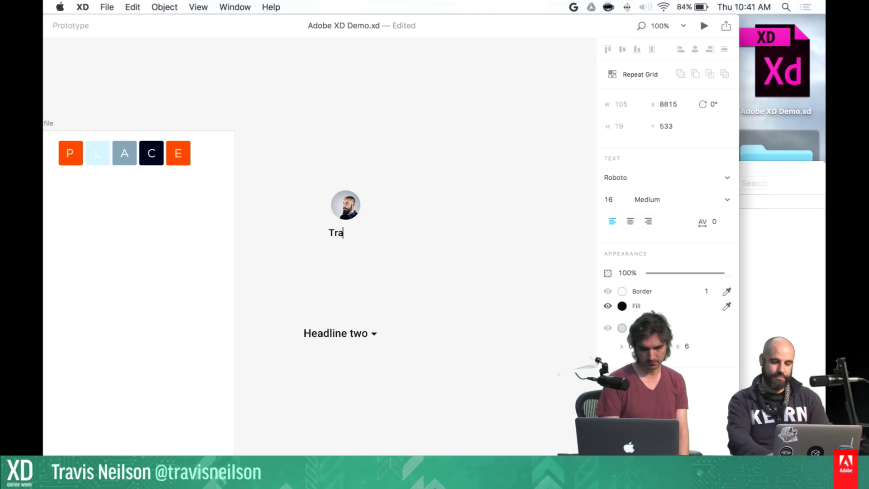
text(vis Neilson)
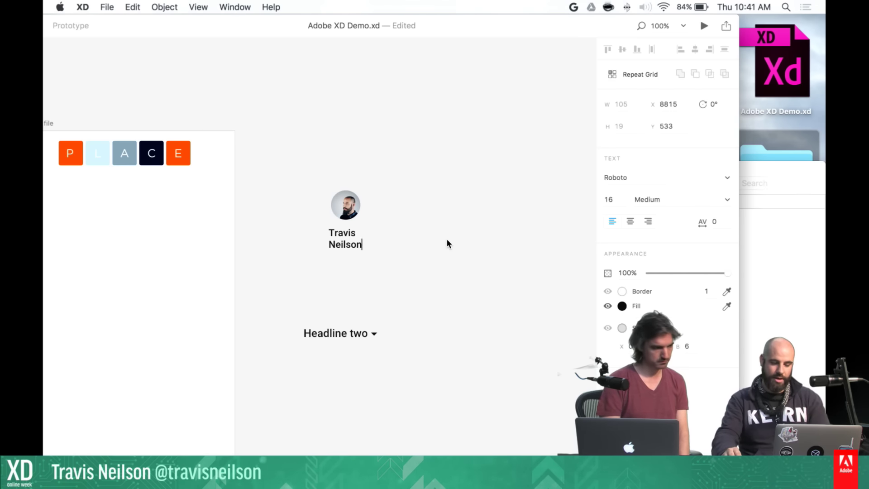
key(Escape)
click(630, 221)
Nudge the name so it sits centred beneath the avatar
click(521, 247)
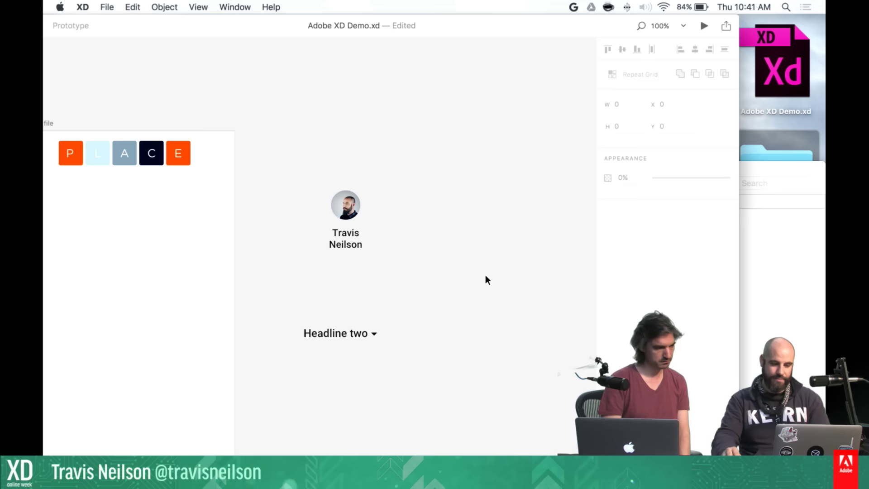
click(362, 244)
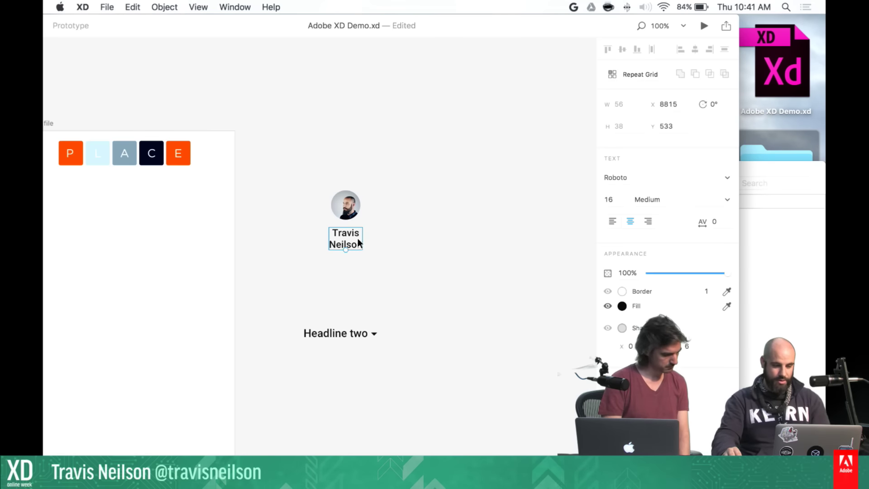
drag(358, 242, 360, 239)
click(403, 250)
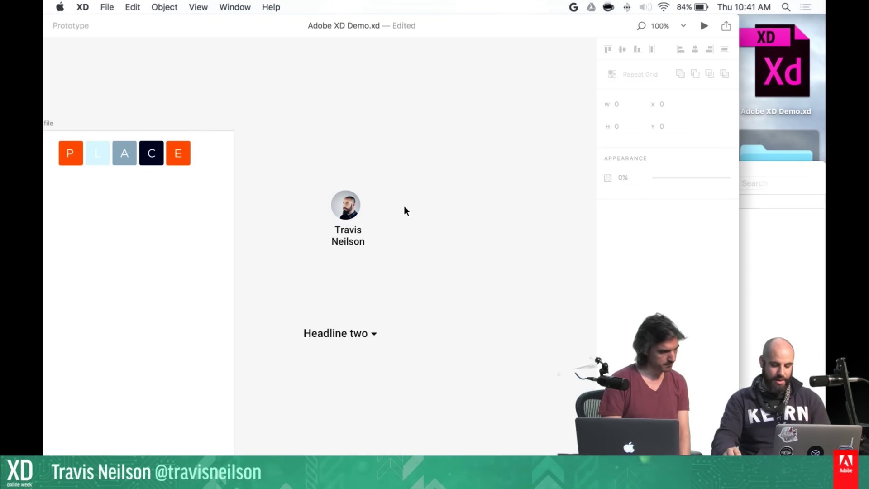
drag(420, 201, 395, 210)
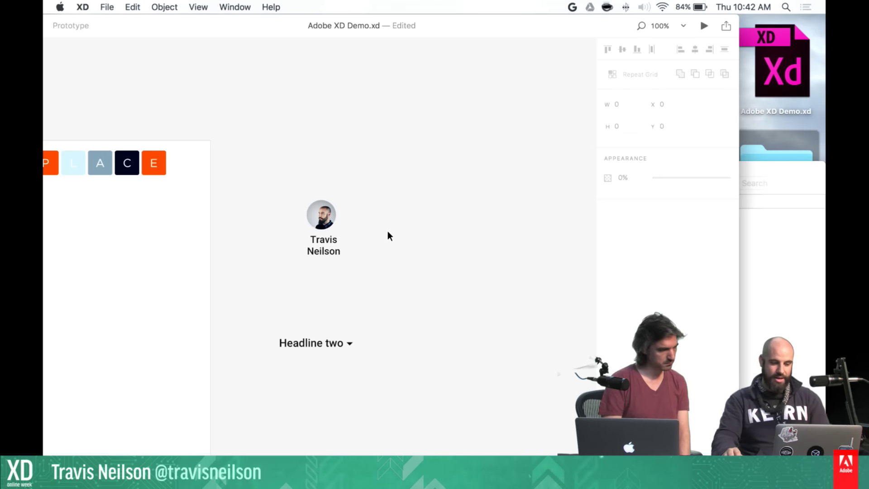
Scroll over to the Property Profile - not live artboard
scroll(371, 234, left, 20)
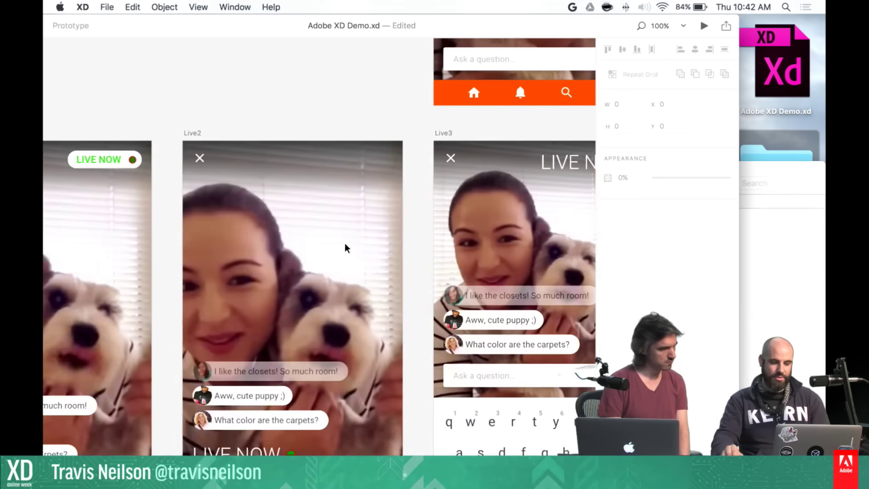
scroll(344, 245, left, 20)
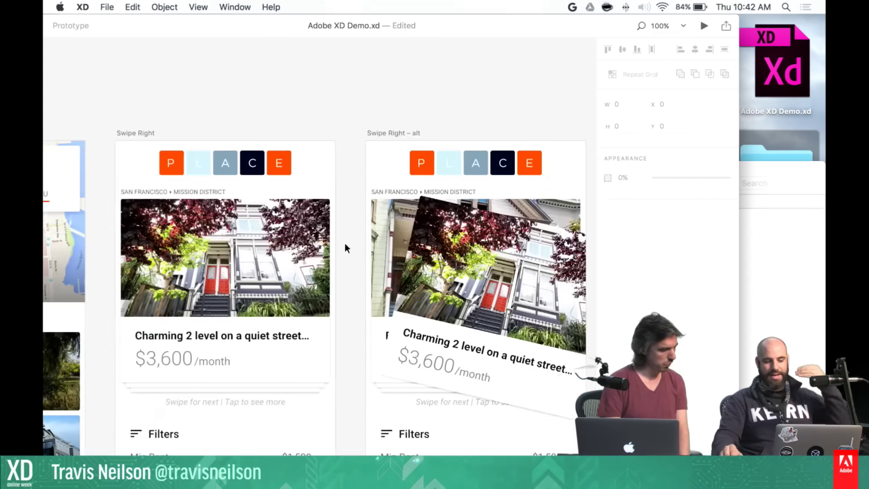
scroll(346, 248, left, 20)
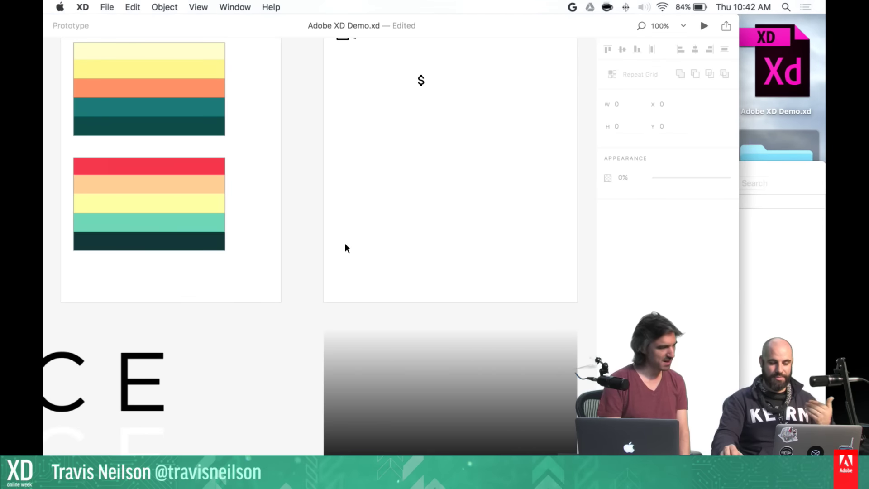
scroll(346, 248, left, 10)
scroll(346, 248, up, 5)
scroll(345, 243, left, 15)
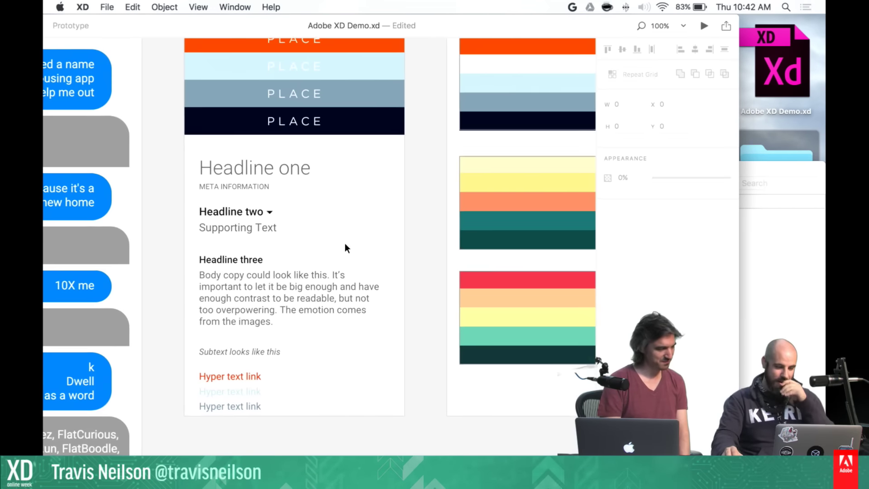
scroll(344, 243, left, 1)
scroll(344, 244, right, 20)
scroll(335, 244, down, 8)
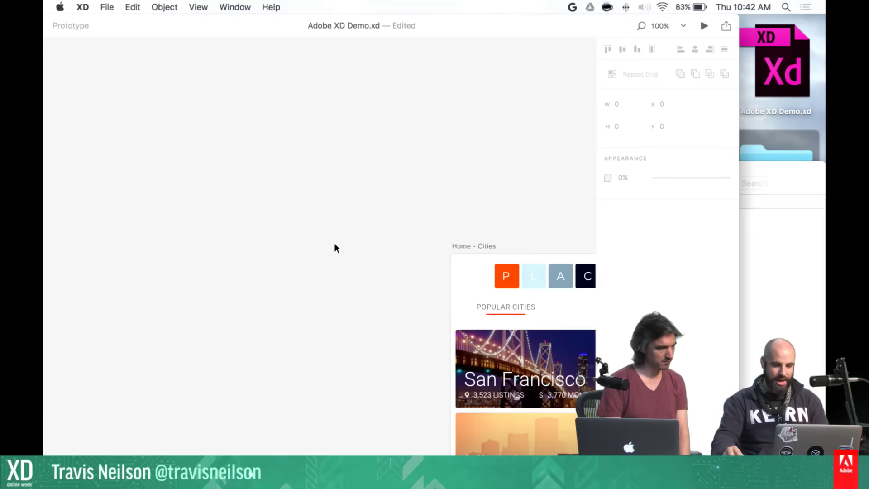
scroll(334, 243, right, 15)
scroll(335, 243, right, 15)
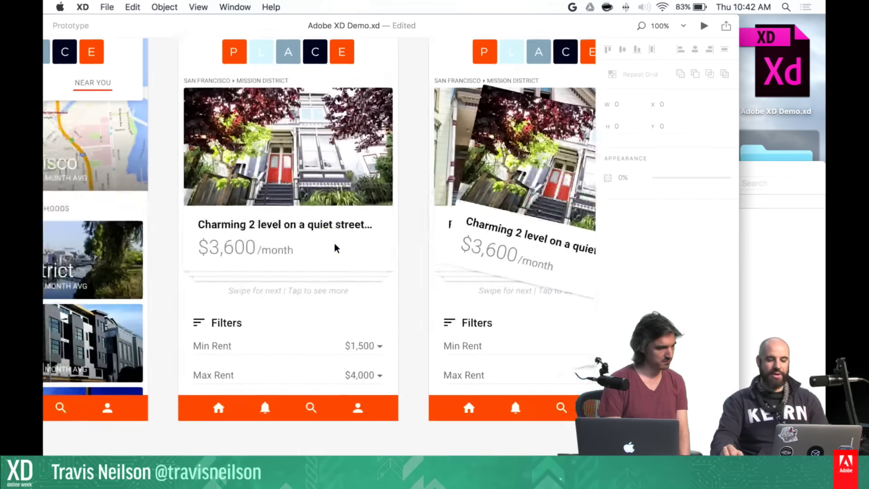
scroll(335, 243, right, 2)
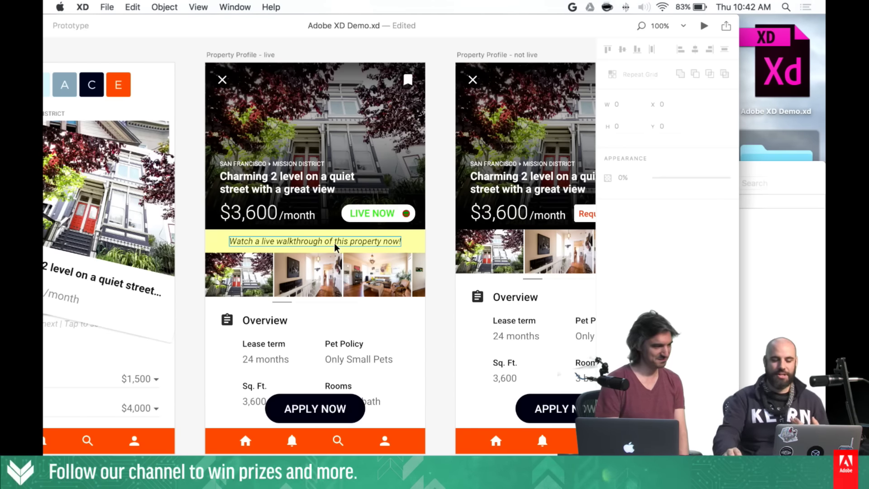
scroll(335, 243, right, 6)
scroll(335, 248, right, 3)
Copy the Lease term and 24 months texts, then scroll back toward Your Profile
click(364, 321)
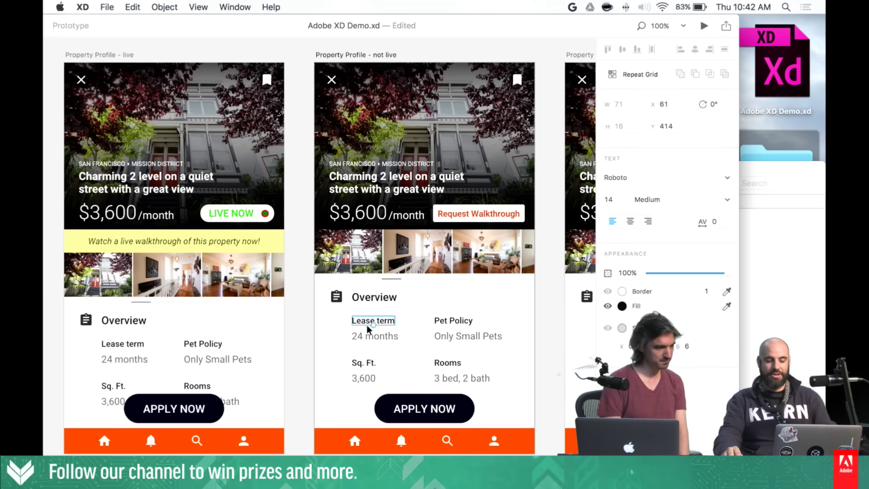
shift+click(375, 335)
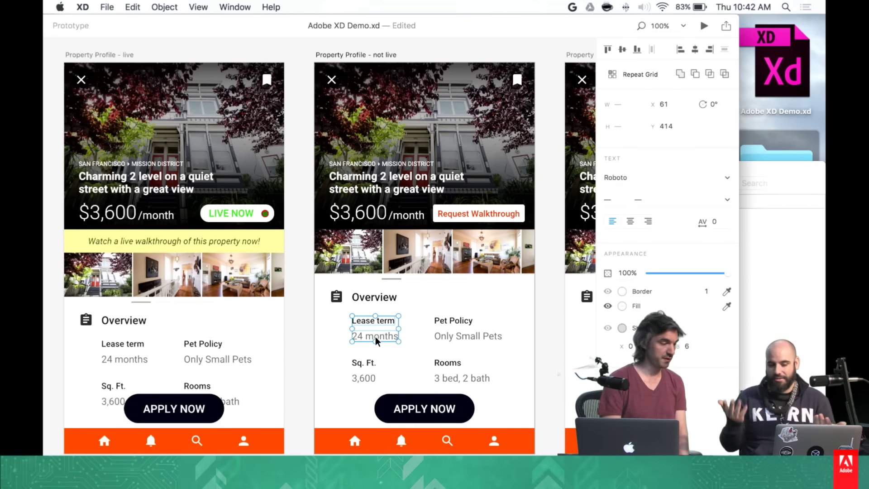
key(super+c)
scroll(375, 336, right, 15)
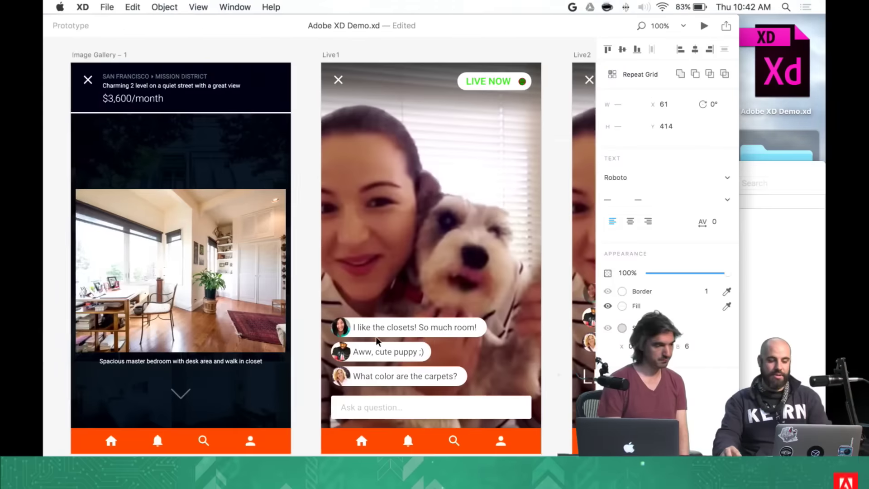
scroll(376, 336, right, 20)
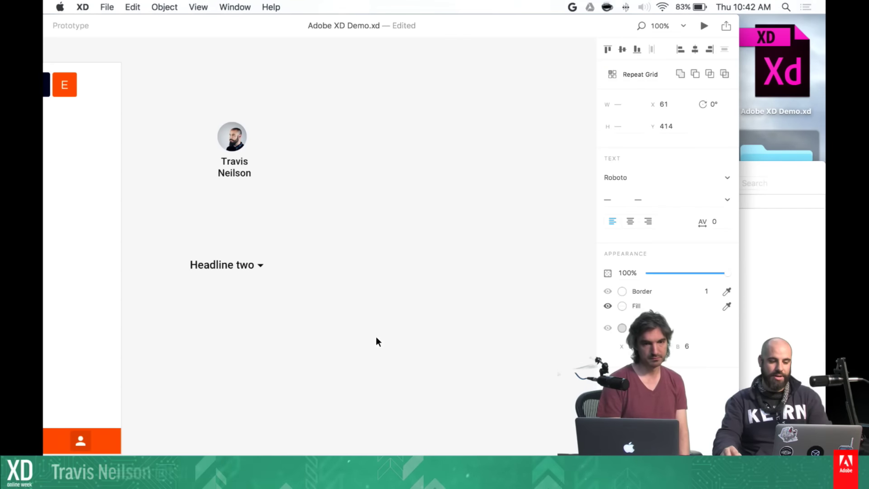
Paste the Lease term / 24 months pair onto the profile below the name
click(351, 251)
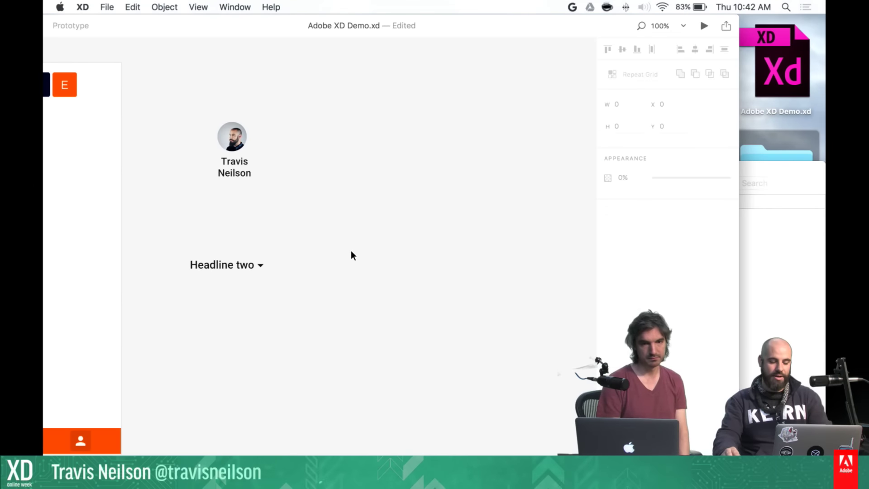
key(super+v)
click(341, 241)
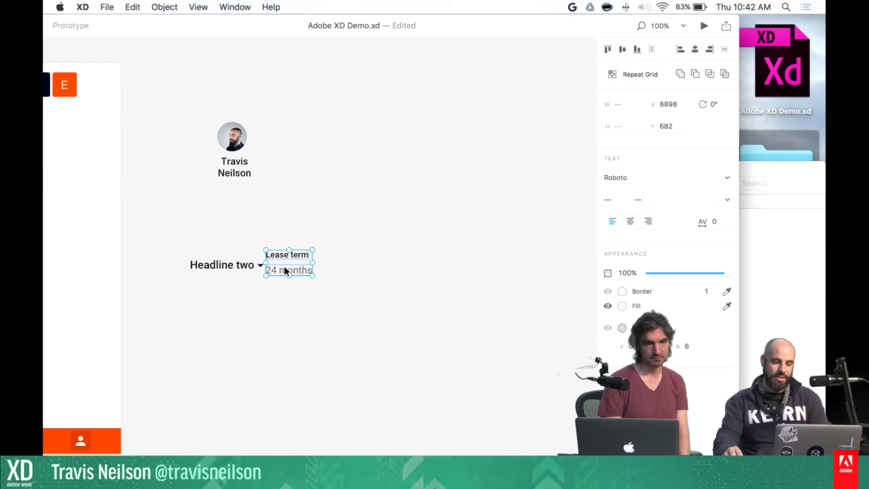
drag(283, 269, 331, 230)
click(329, 275)
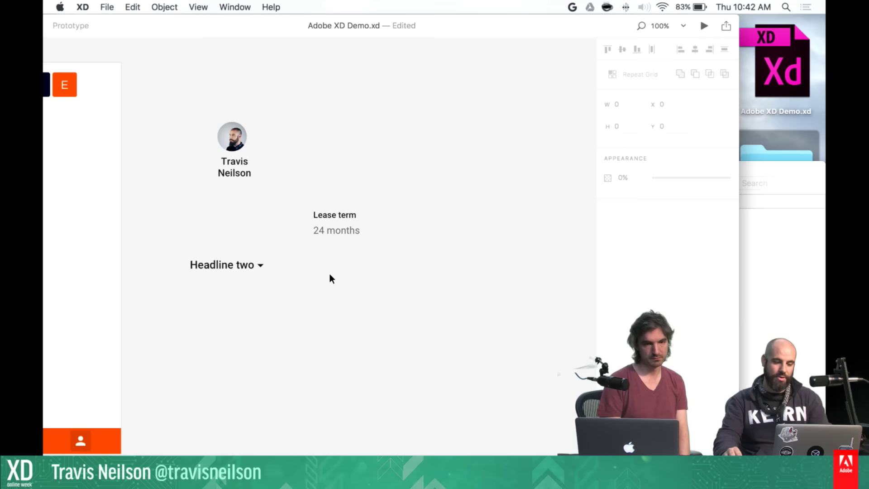
Move the 24 months value just above its Lease term label
click(336, 219)
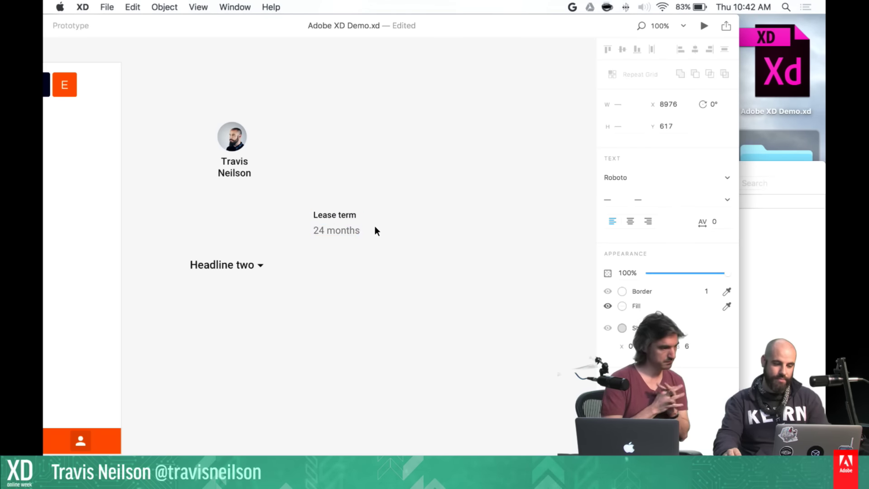
double_click(353, 230)
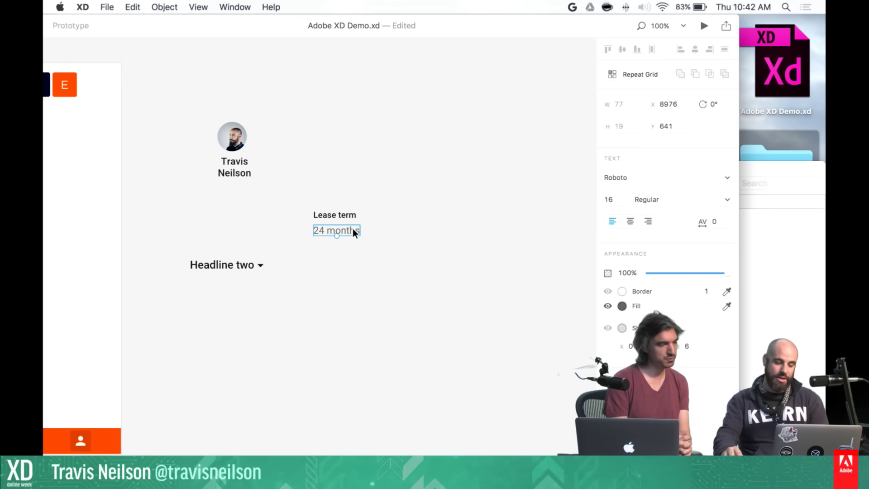
drag(353, 229, 355, 200)
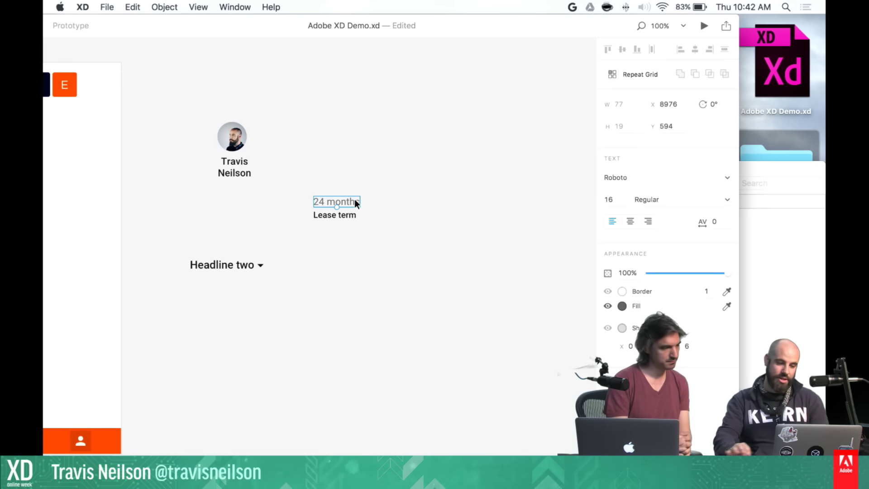
key(Up)
key(Up)
key(Up)
key(Up)
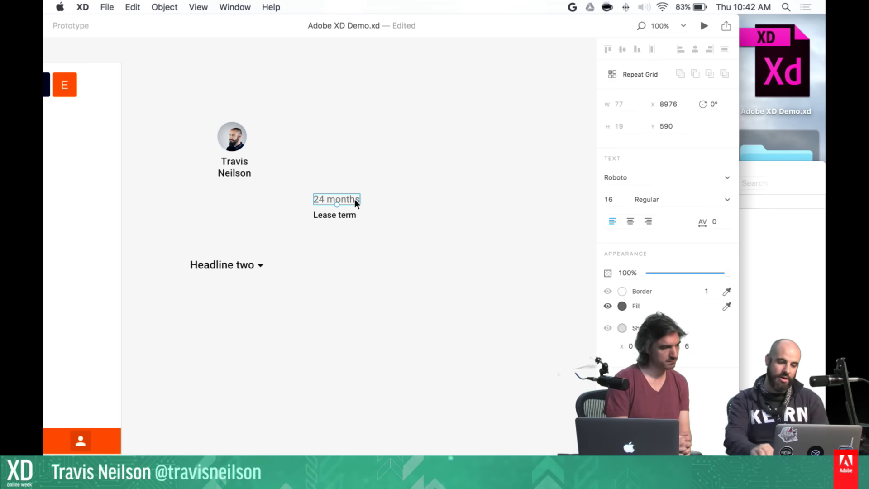
click(376, 186)
click(354, 202)
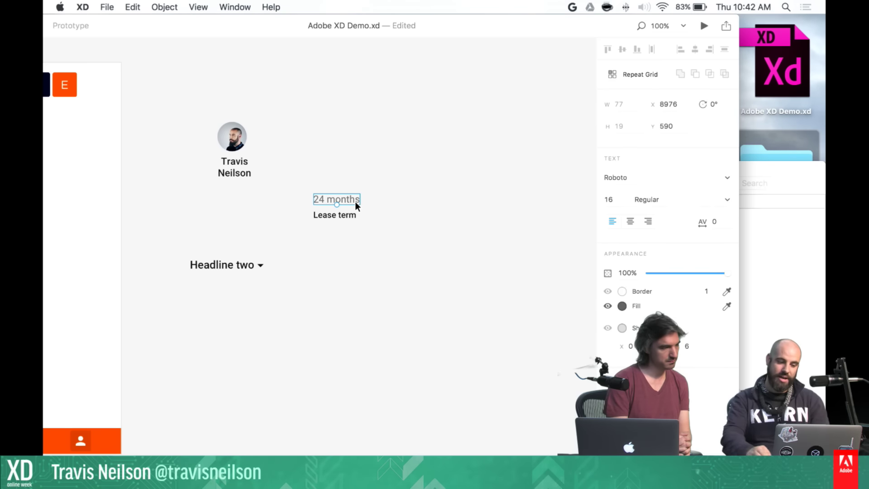
key(Down)
key(Down)
key(Down)
key(Down)
key(Down)
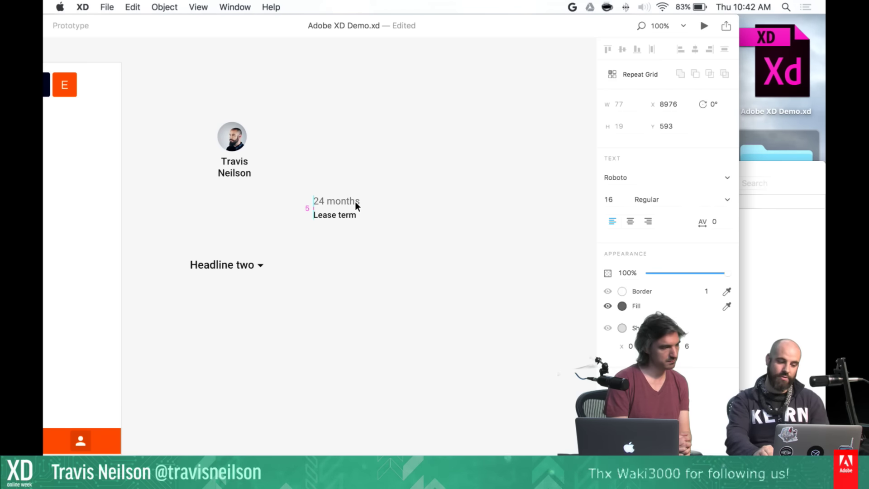
click(370, 221)
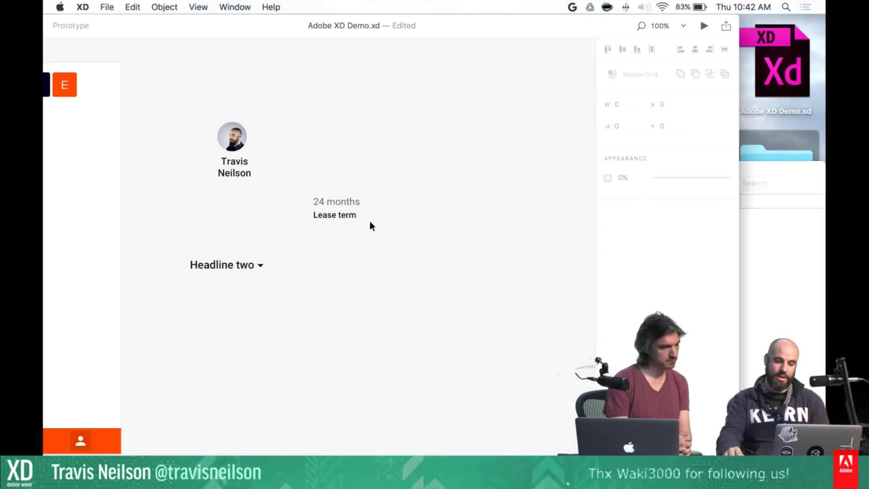
double_click(338, 214)
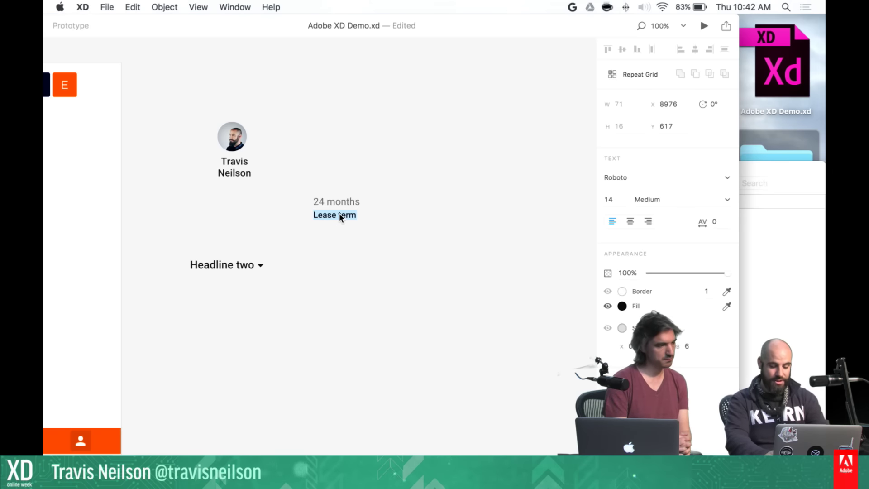
Relabel the text pair as 14 Watching
text(Watc)
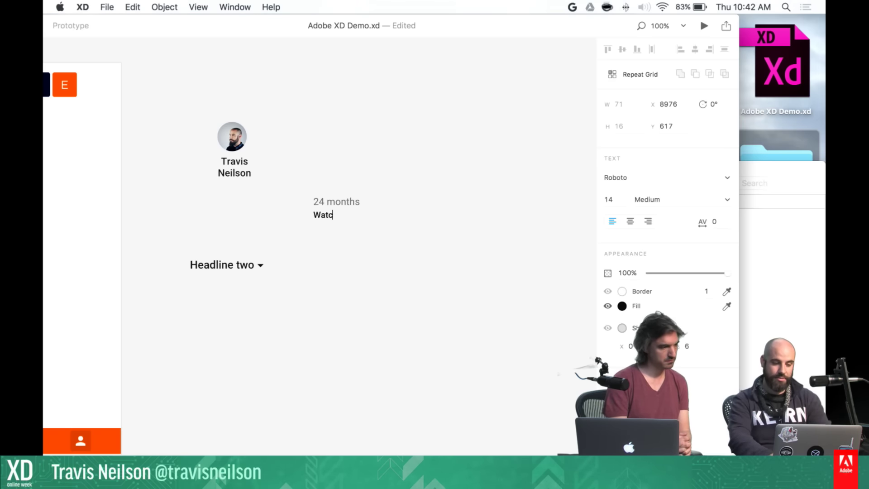
text(hing)
key(Escape)
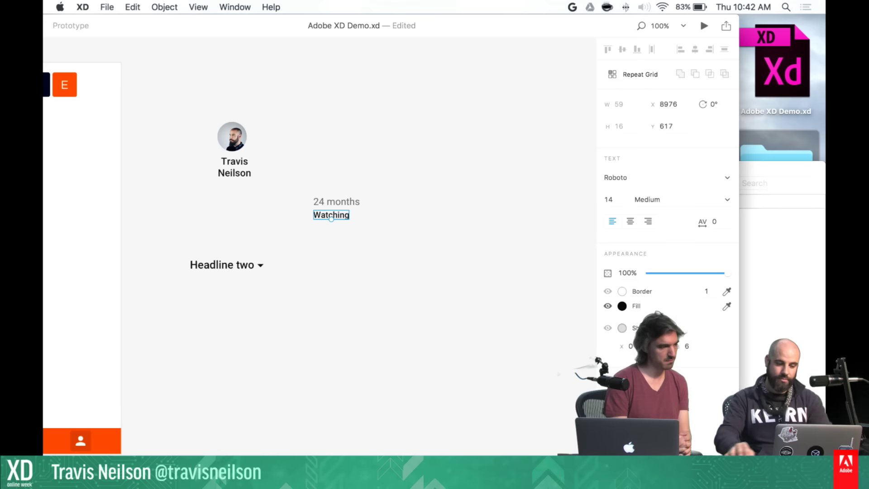
double_click(341, 200)
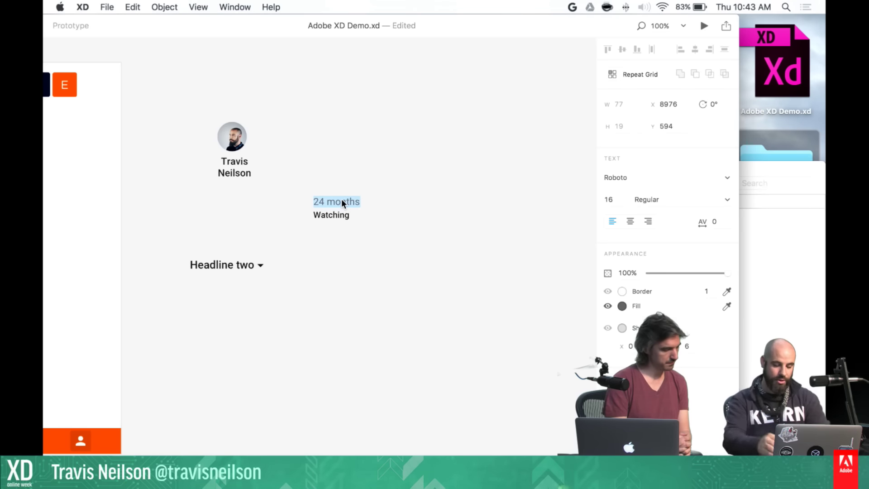
key(Escape)
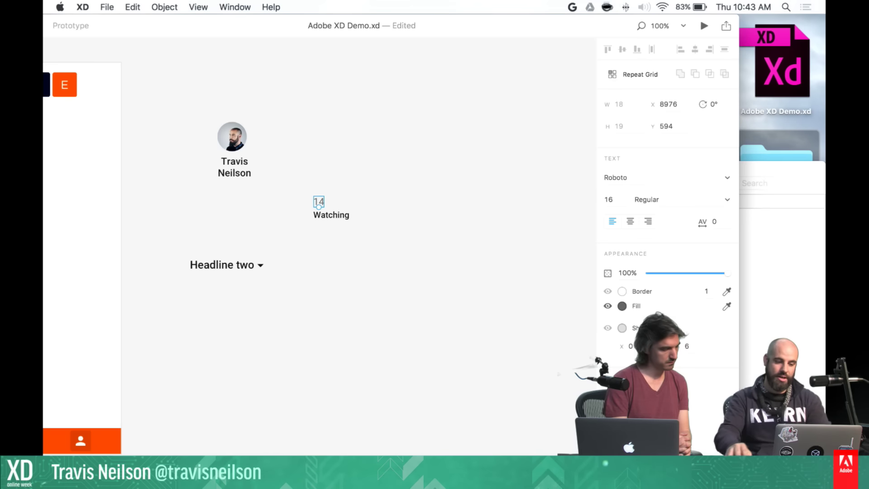
Turn the 14 Watching pair into a Repeat Grid with three columns
drag(368, 186, 322, 214)
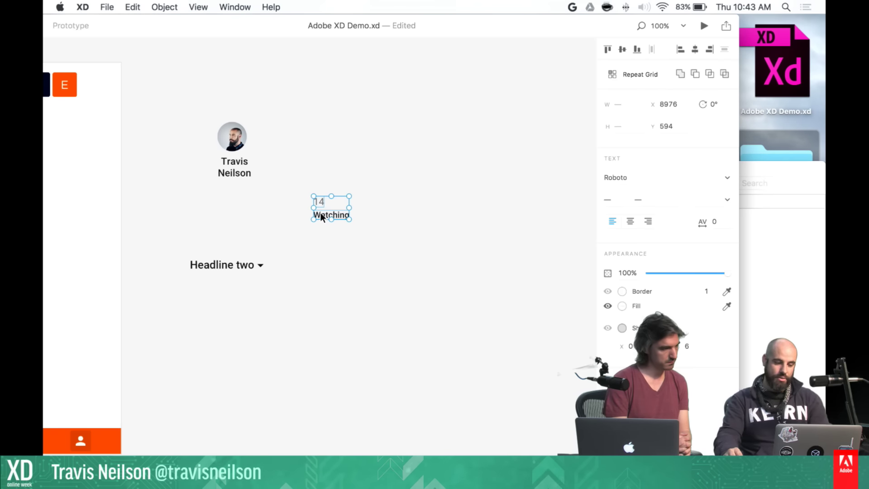
drag(382, 167, 317, 227)
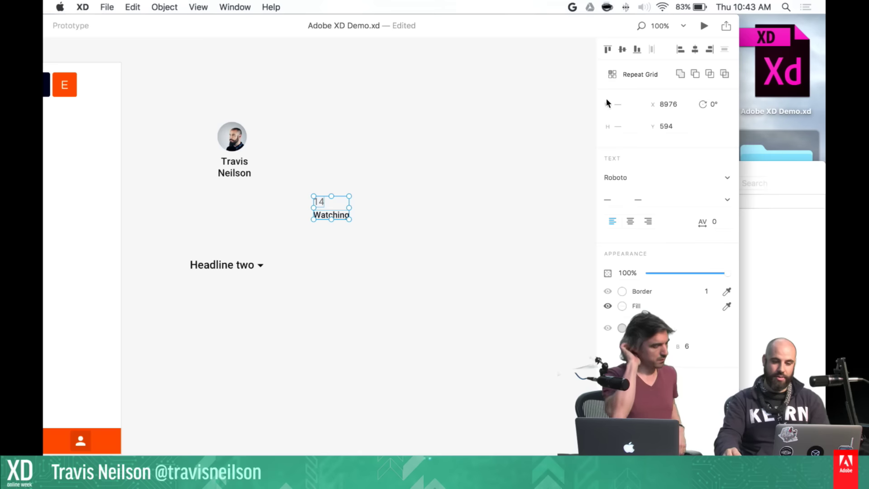
click(625, 72)
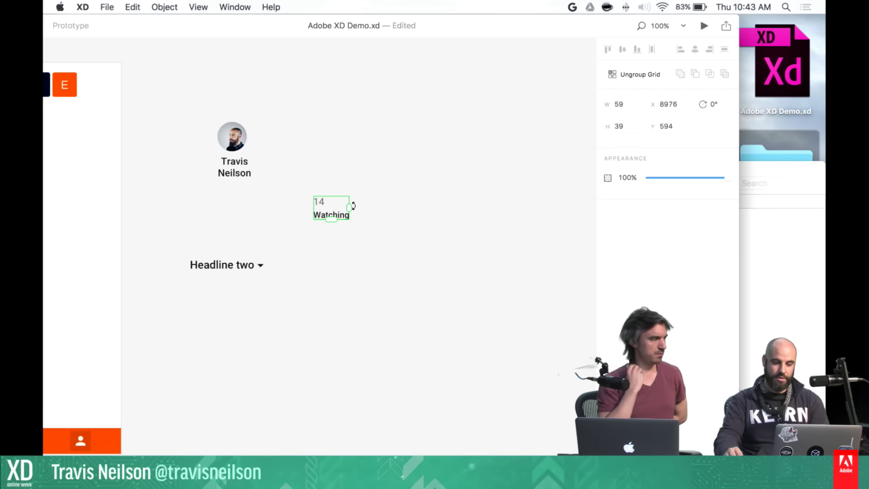
drag(353, 206, 452, 211)
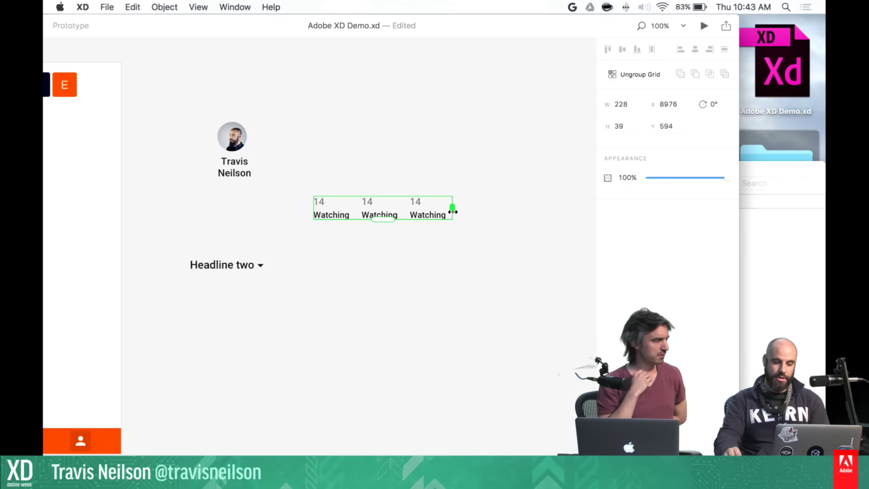
scroll(464, 235, left, 15)
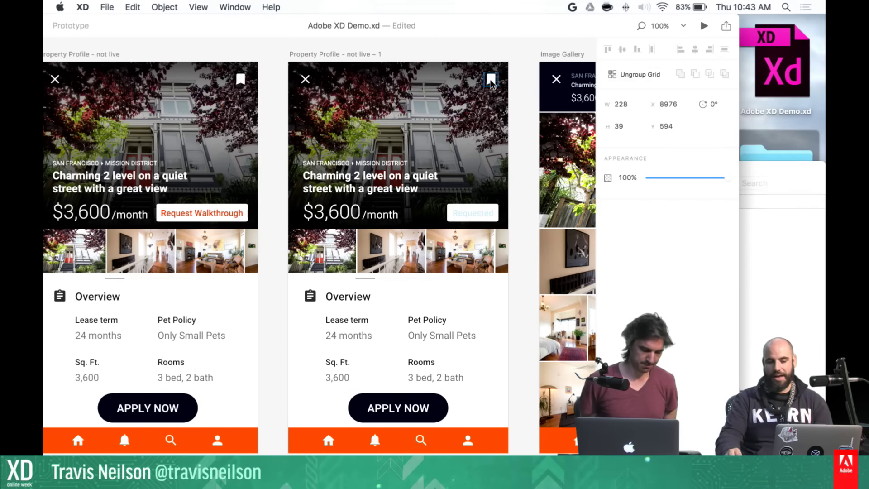
scroll(447, 124, right, 3)
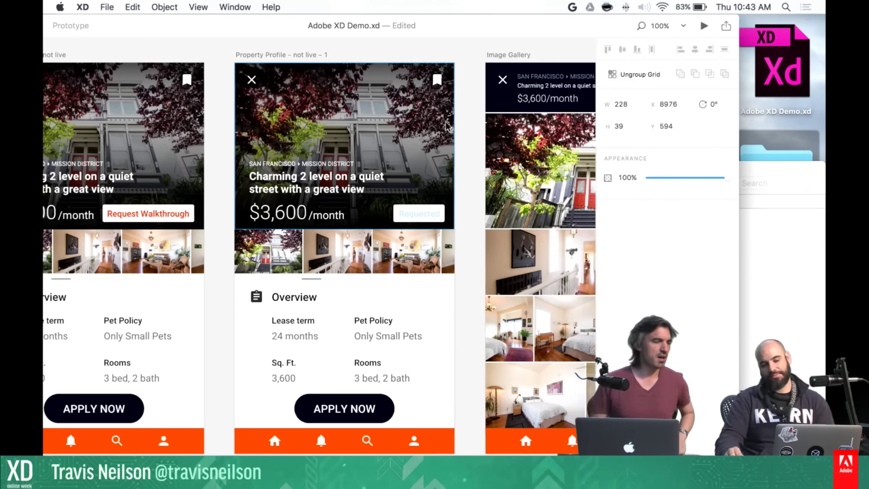
scroll(445, 121, right, 20)
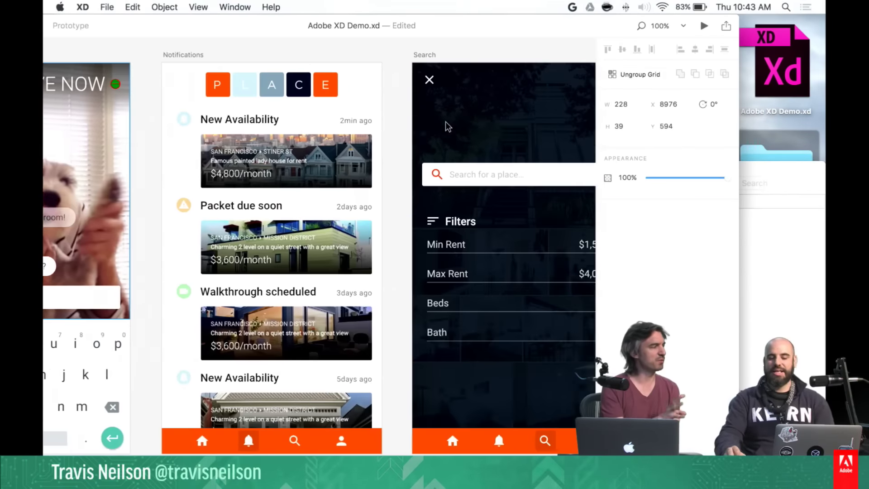
scroll(446, 121, right, 7)
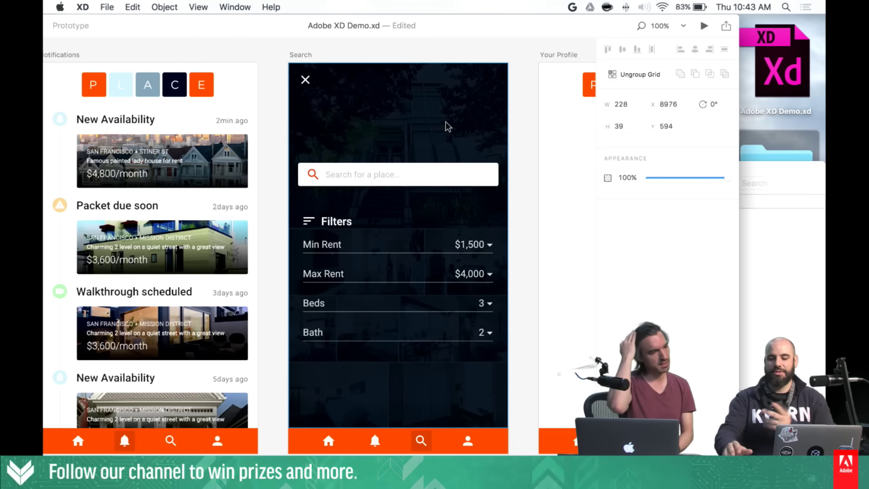
scroll(445, 121, right, 20)
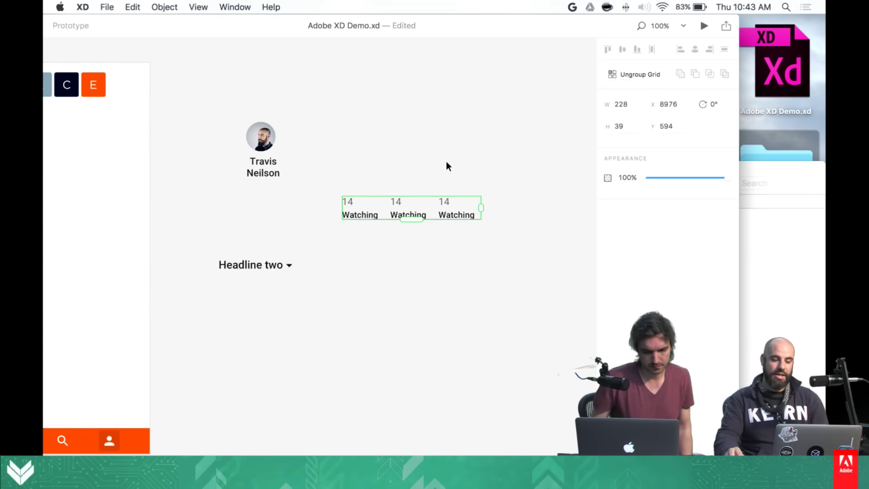
Narrow the grid's column gap and set the second and third numbers to 6 and 23
click(410, 181)
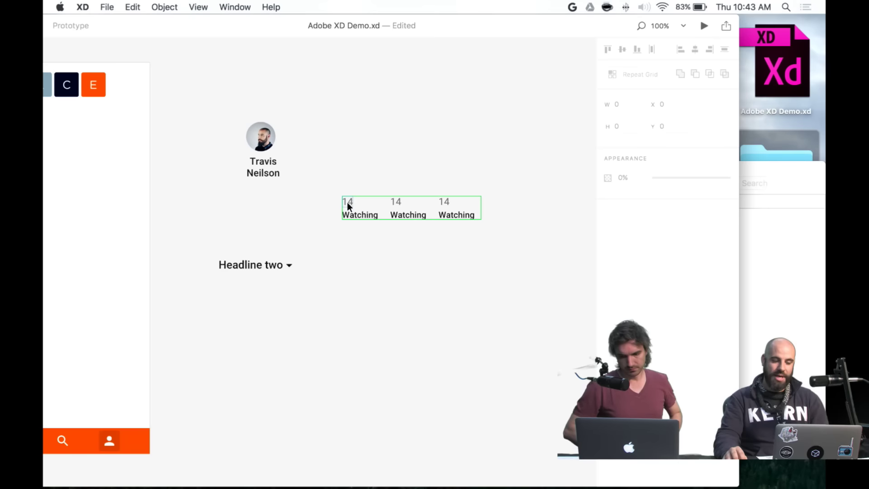
click(395, 214)
drag(381, 210, 379, 210)
double_click(393, 200)
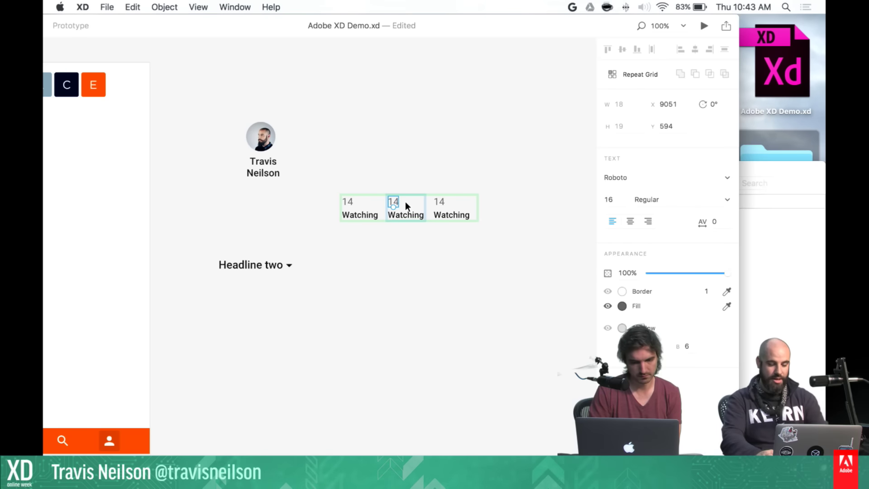
key(Return)
text(6)
double_click(439, 201)
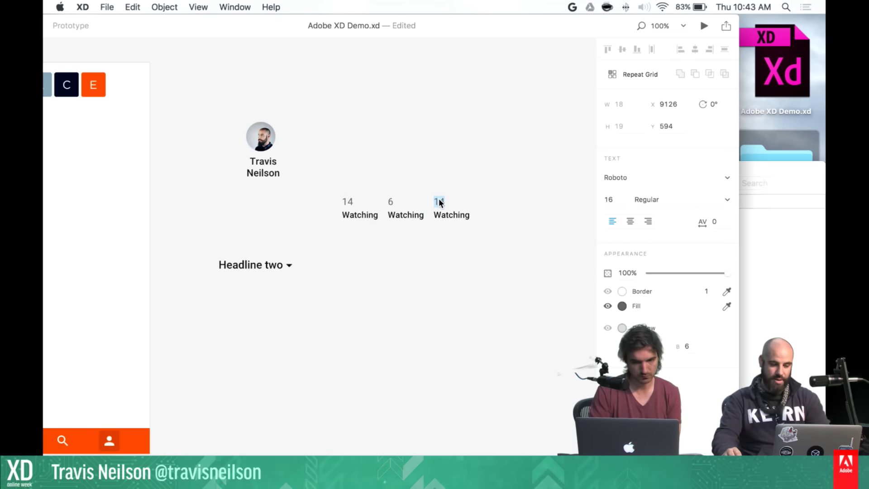
text(23)
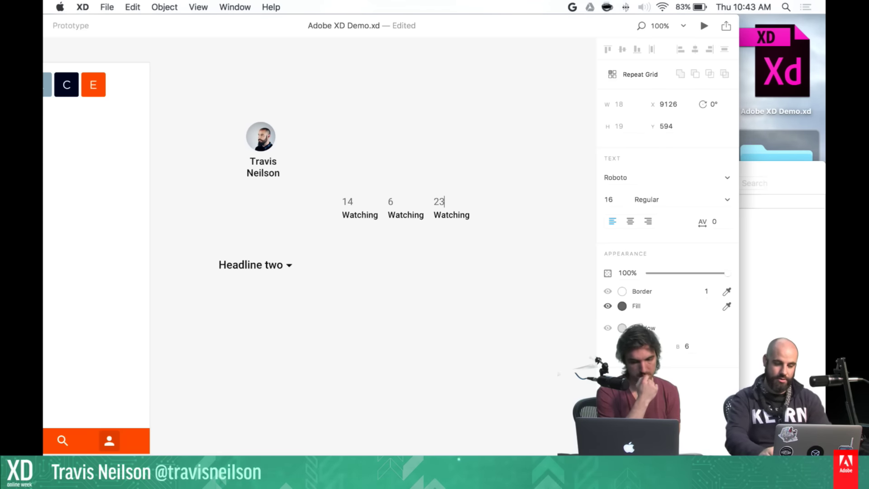
key(Escape)
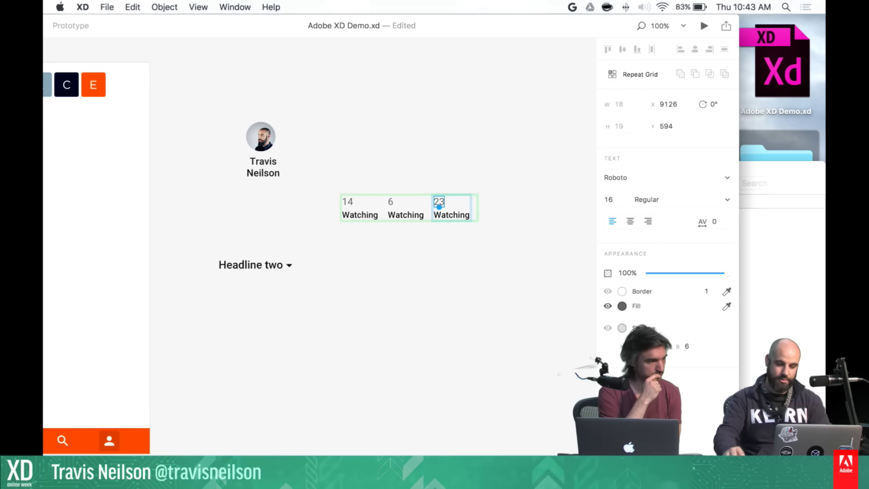
Rename the second and third labels to Applications and Views
double_click(415, 213)
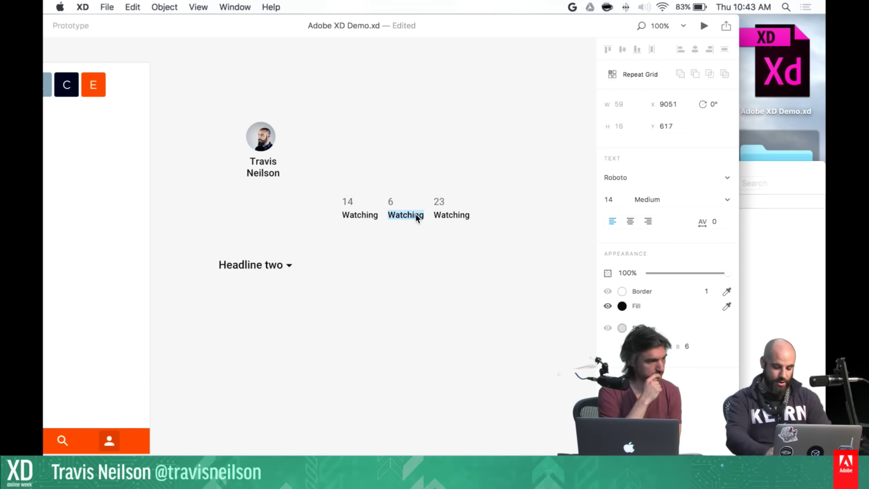
text(App)
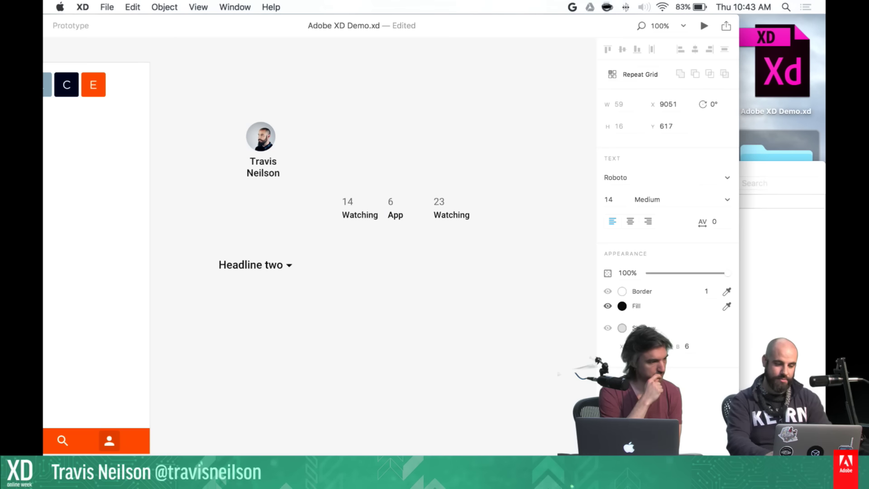
text(lications)
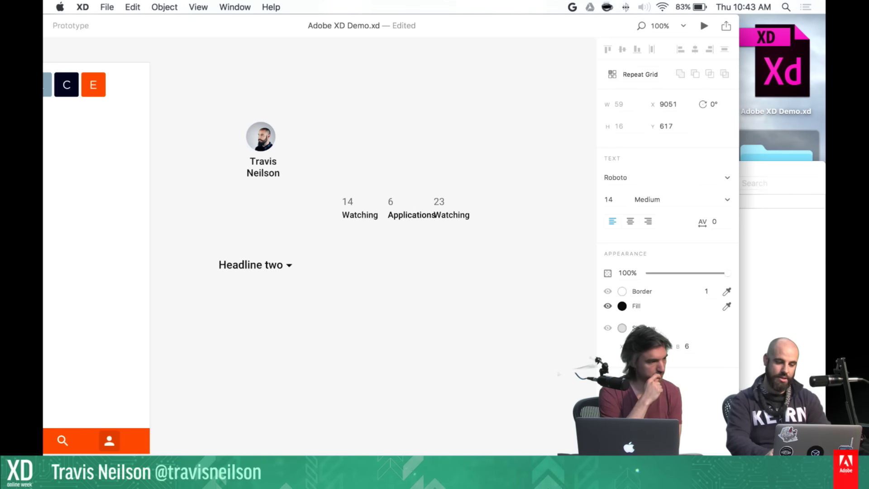
double_click(461, 215)
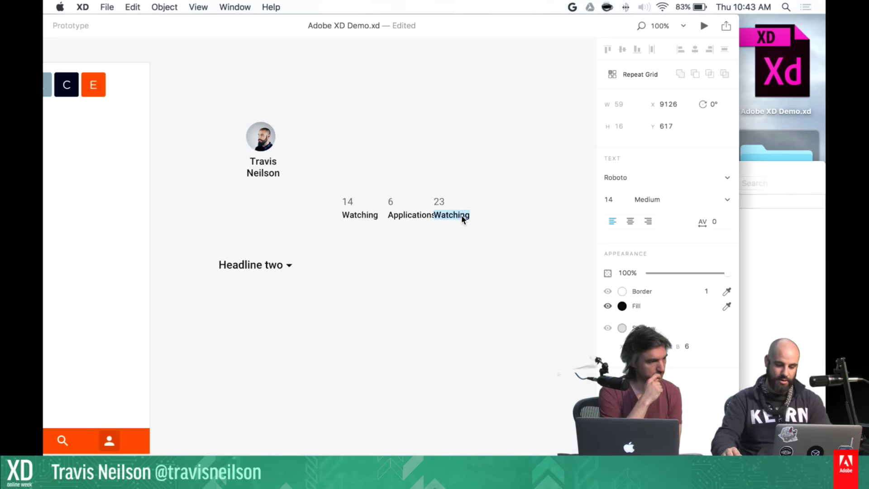
text(Vi)
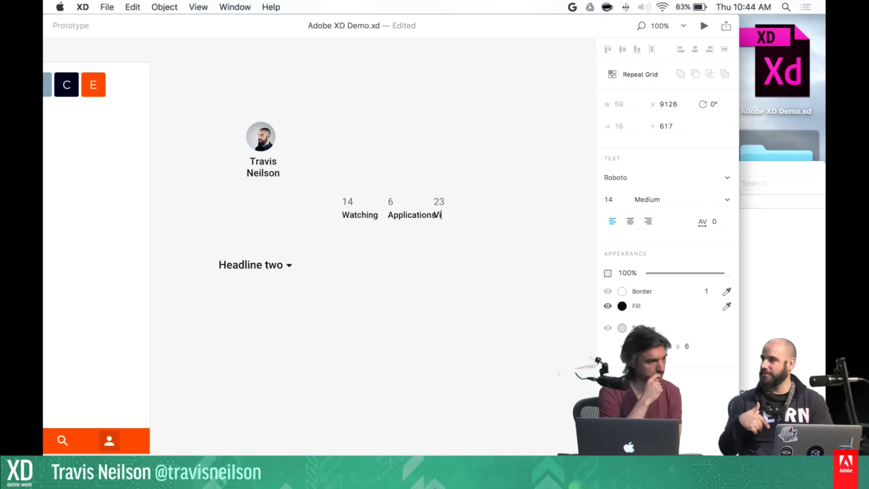
text(ews)
key(Escape)
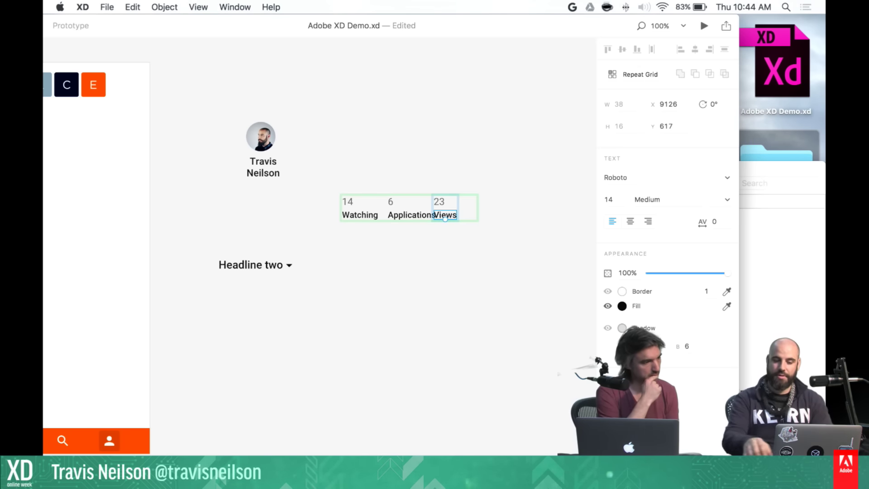
key(Escape)
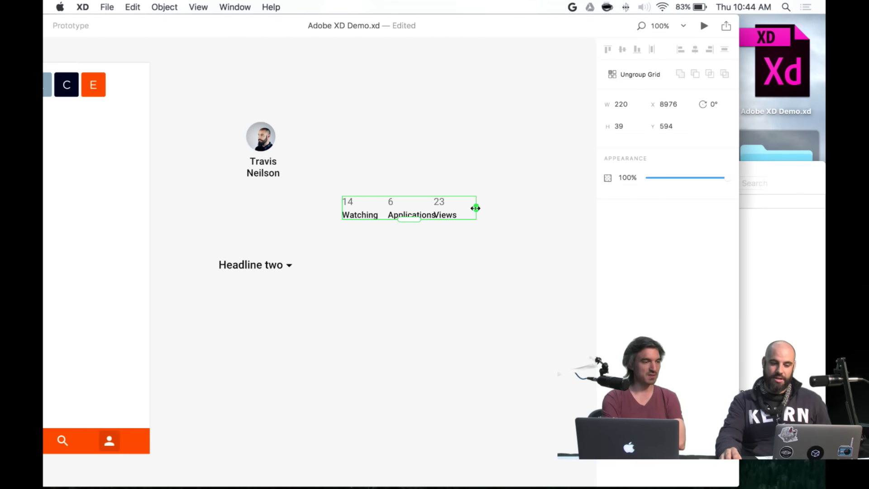
mouse_move(475, 208)
mouse_down()
mouse_move(567, 208)
mouse_move(461, 217)
mouse_up()
click(457, 260)
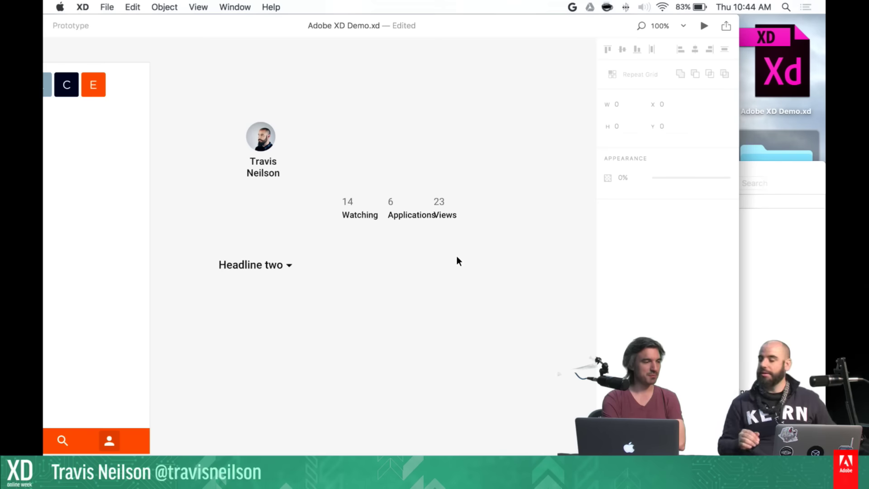
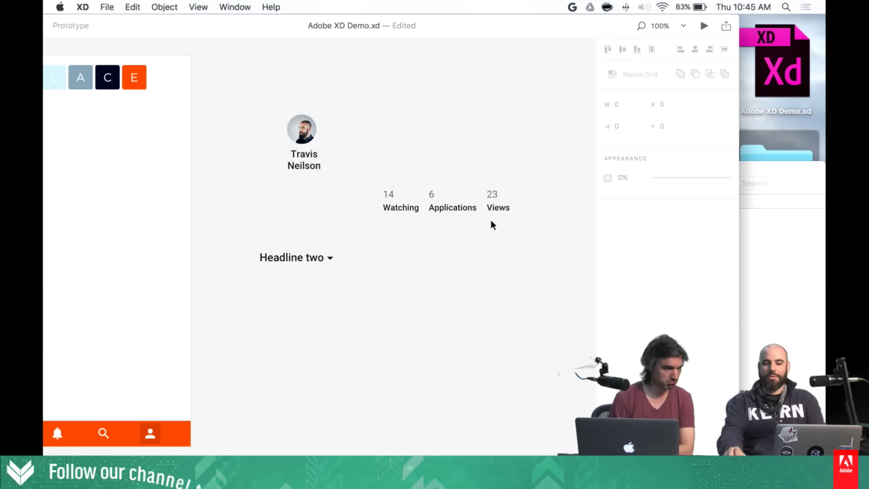
Group the three stats and position the row beside the avatar
drag(520, 220, 388, 160)
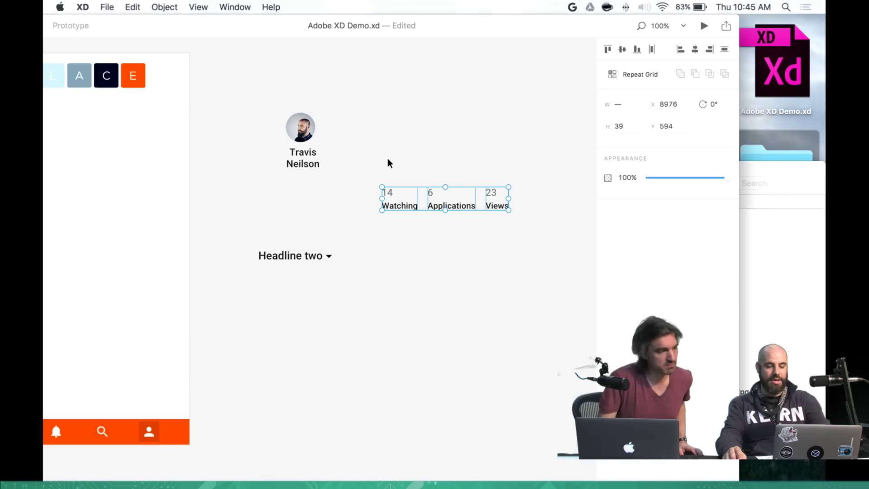
key(super+g)
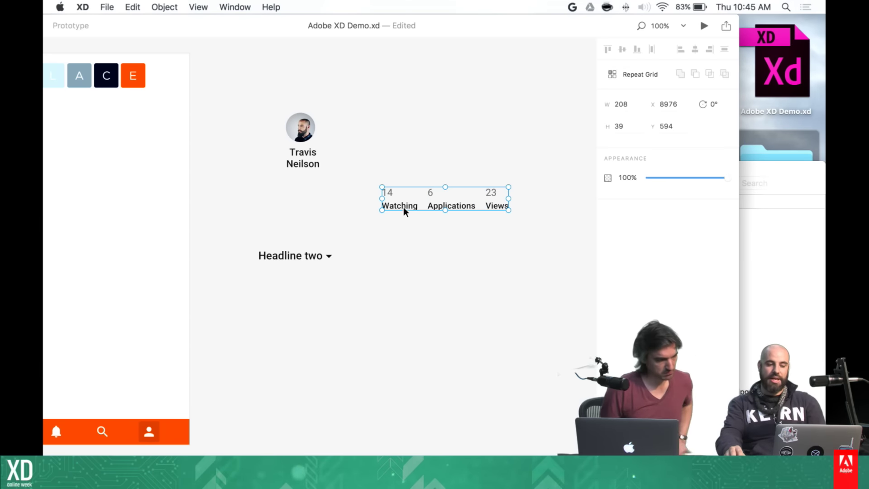
drag(403, 207, 349, 135)
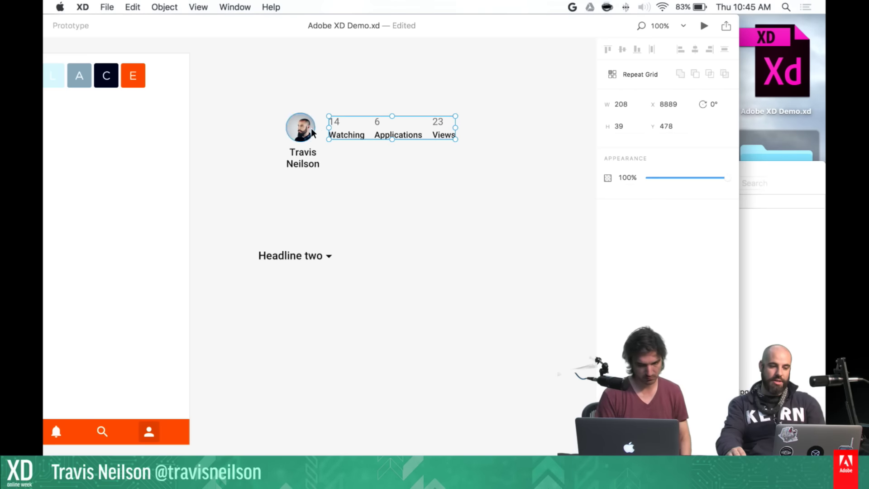
click(300, 127)
key(Escape)
click(339, 131)
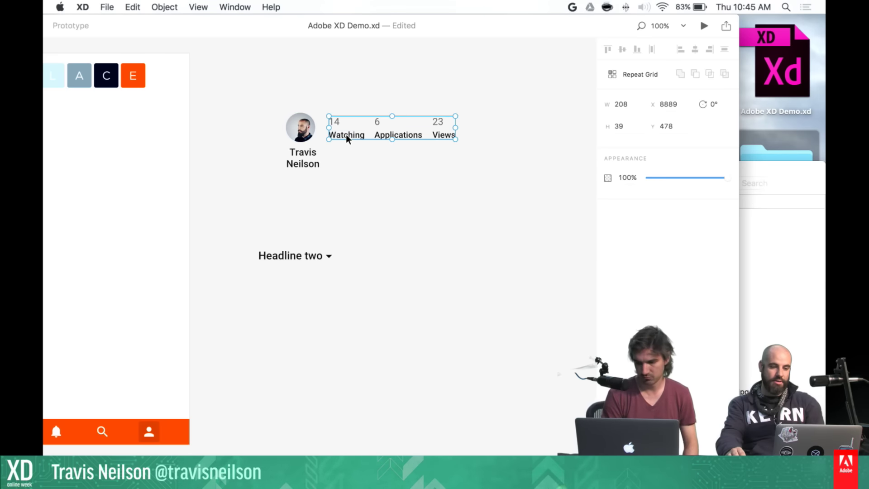
shift+click(306, 132)
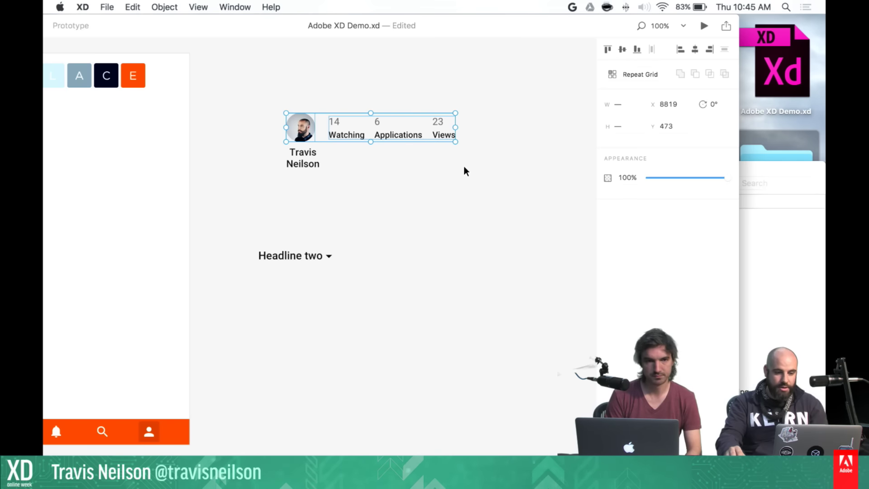
click(481, 162)
drag(381, 130, 398, 131)
Set the name under the avatar to font size 14
click(311, 154)
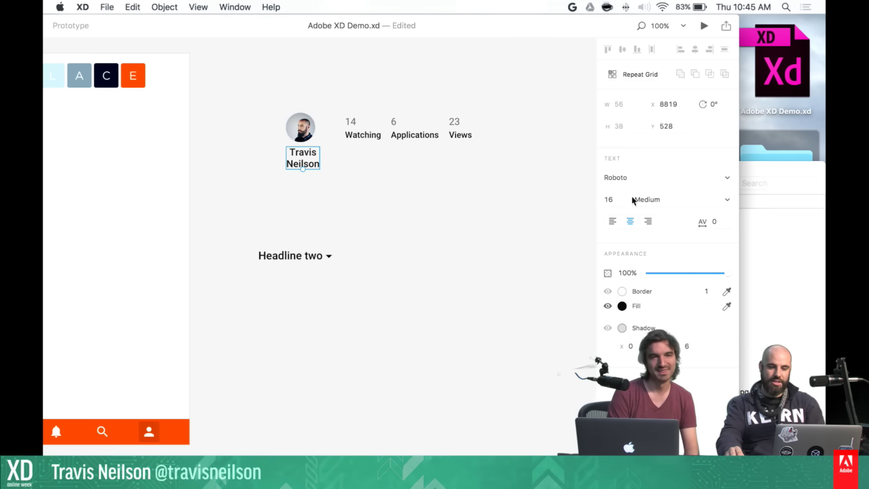
click(611, 199)
text(14)
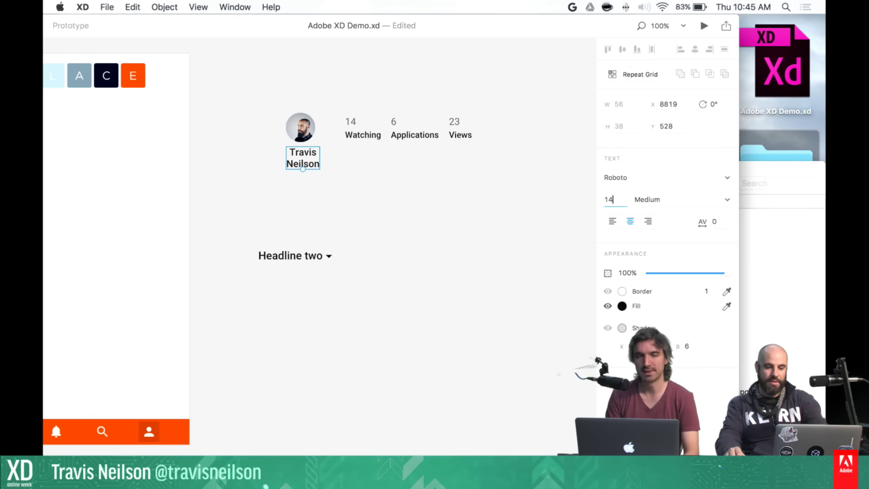
click(532, 216)
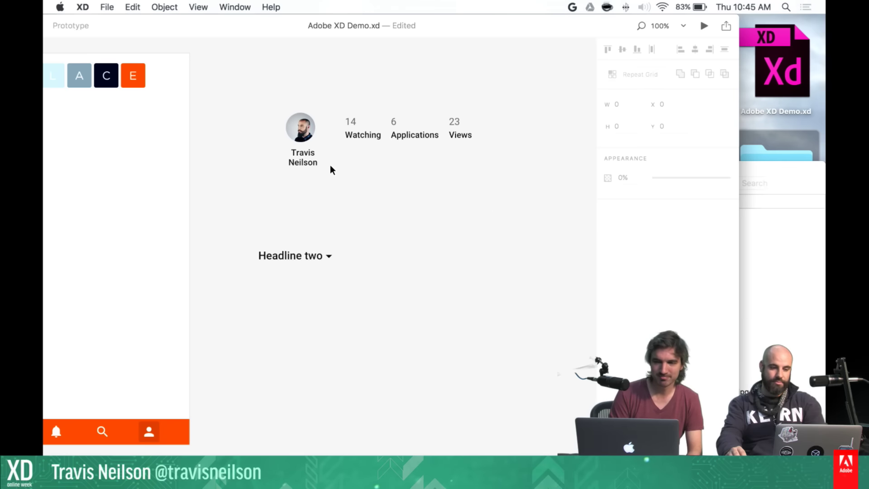
Give the name text an Aluminum grey fill
click(311, 166)
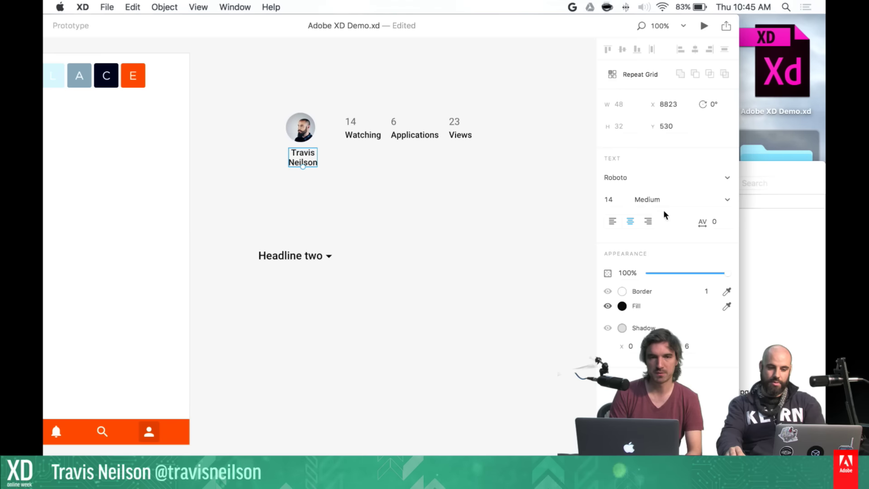
click(622, 307)
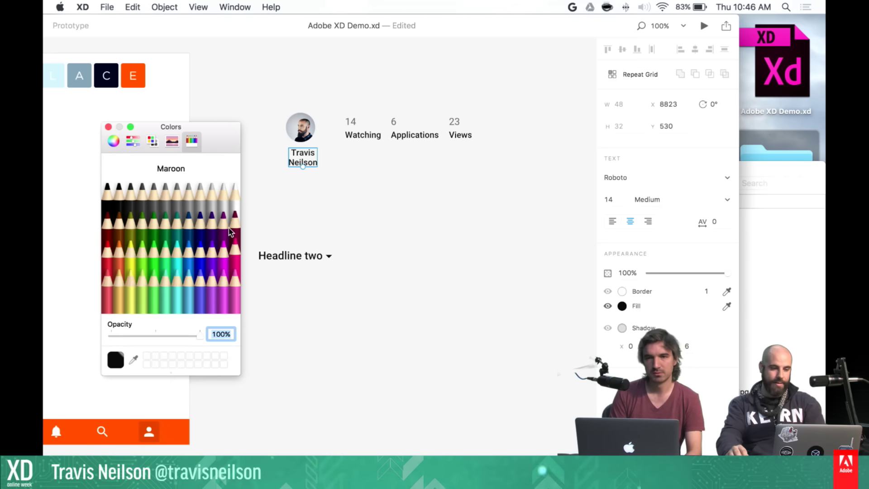
click(184, 190)
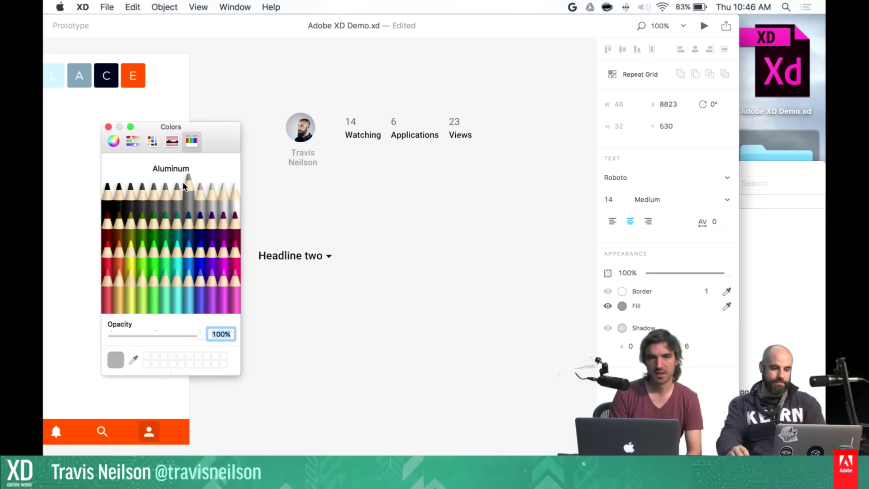
click(108, 127)
click(344, 222)
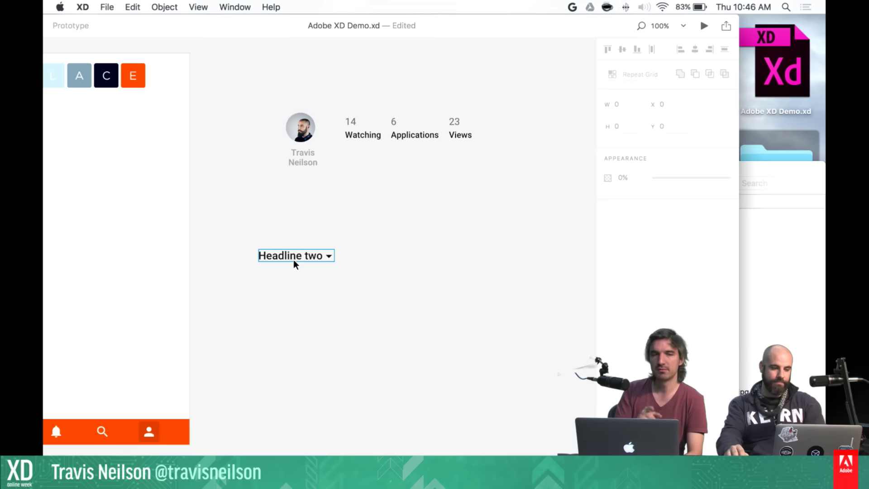
Move the Headline two text below the stats row, undoing an accidental edit
drag(295, 257, 425, 199)
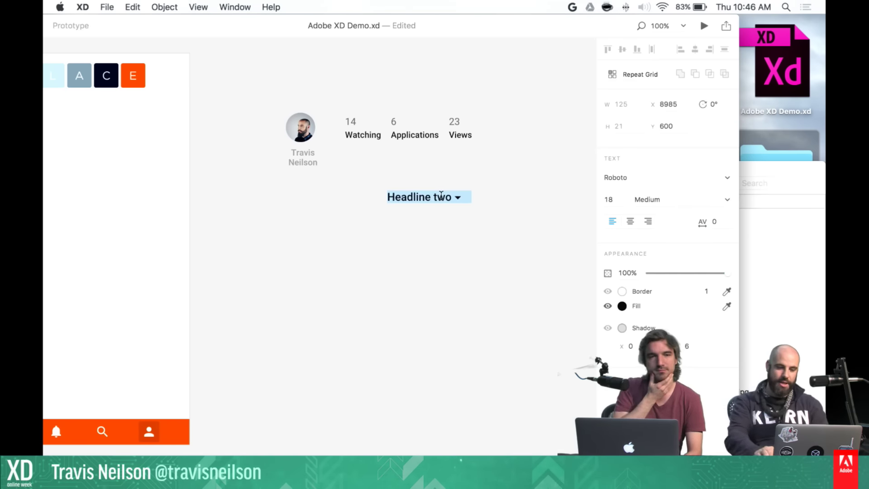
key(Return)
key(super+z)
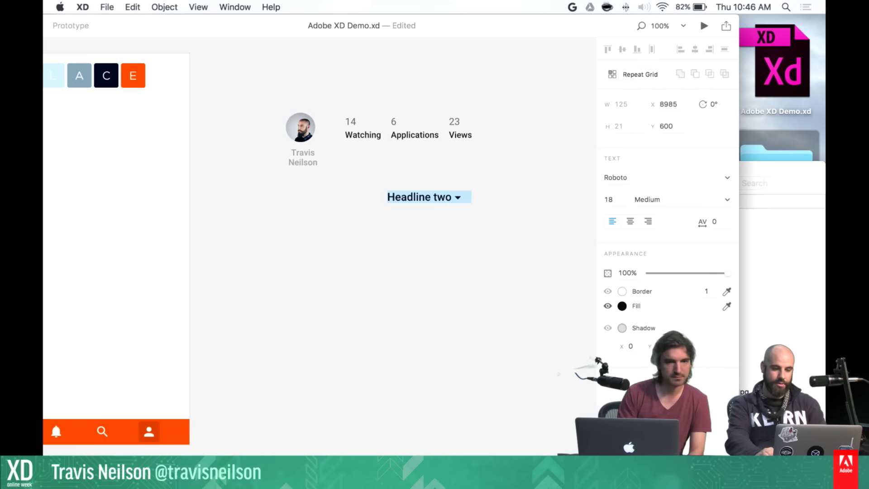
key(Left)
key(Right)
key(Return)
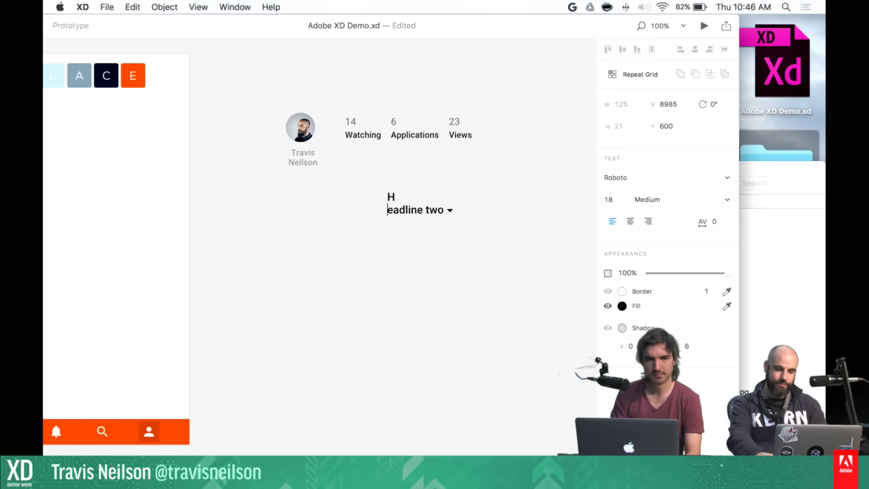
key(BackSpace)
Replace the headline wording with 'Auto Apply' and finish editing
key(shift+End)
key(BackSpace)
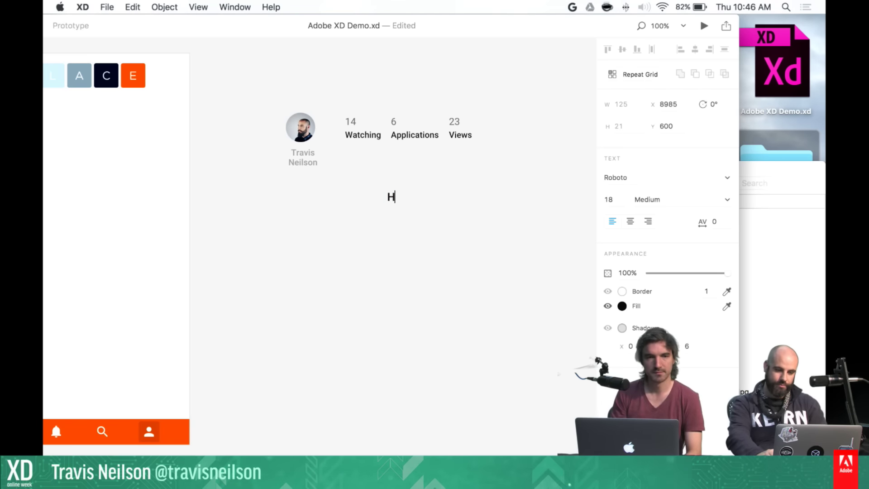
text(Au)
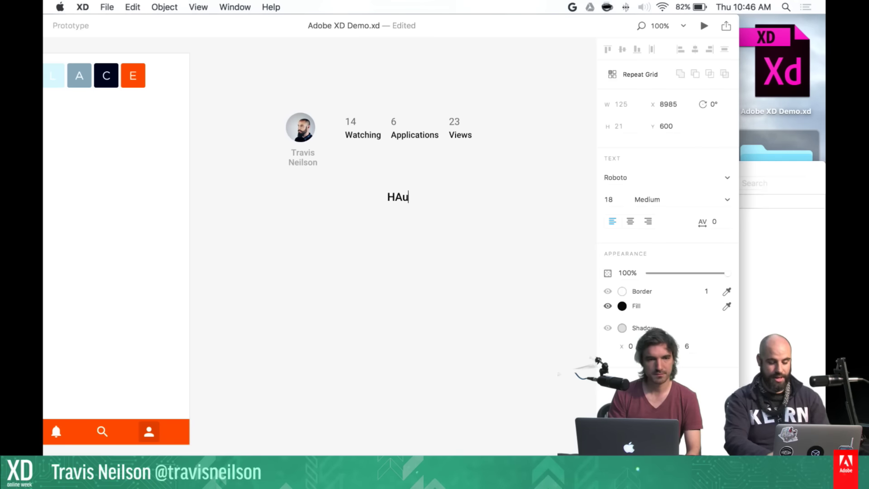
text(to)
key(super+Left)
key(Delete)
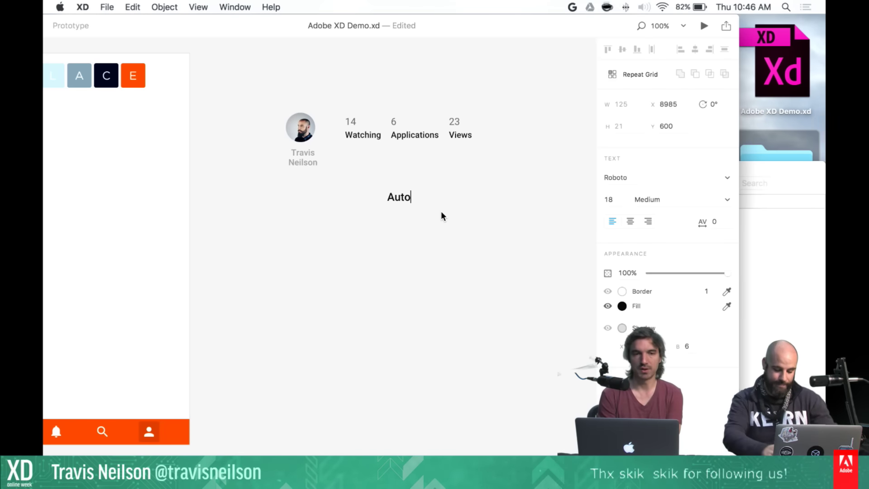
text(y)
key(Escape)
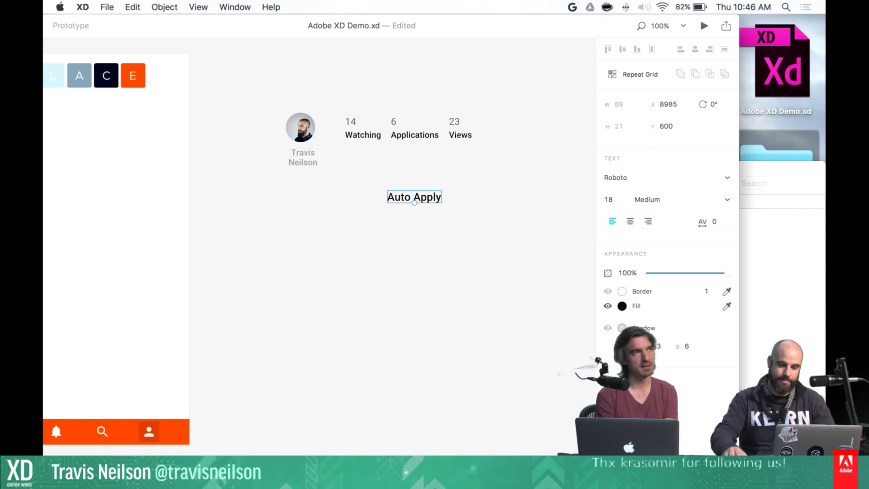
click(442, 252)
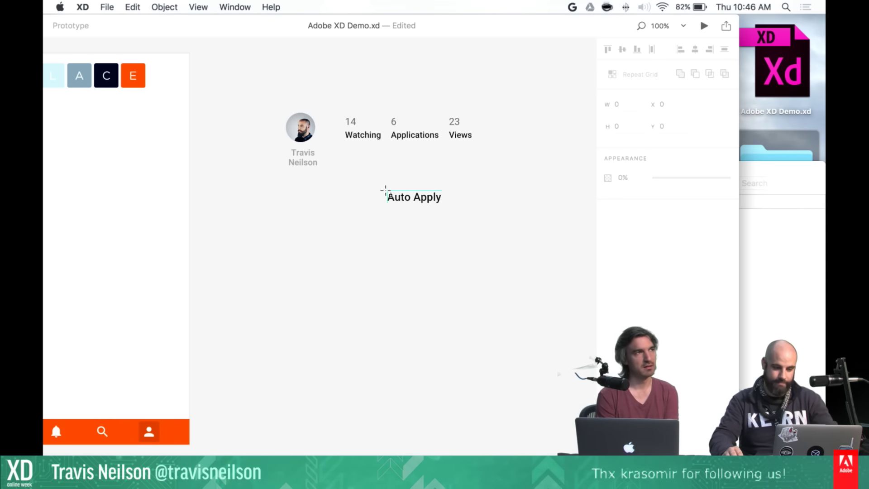
Draw a rectangle around the Auto Apply label, send it to back, and nudge it right and down
drag(381, 187, 460, 211)
key(super+shift+bracketleft)
key(super+shift+bracketleft)
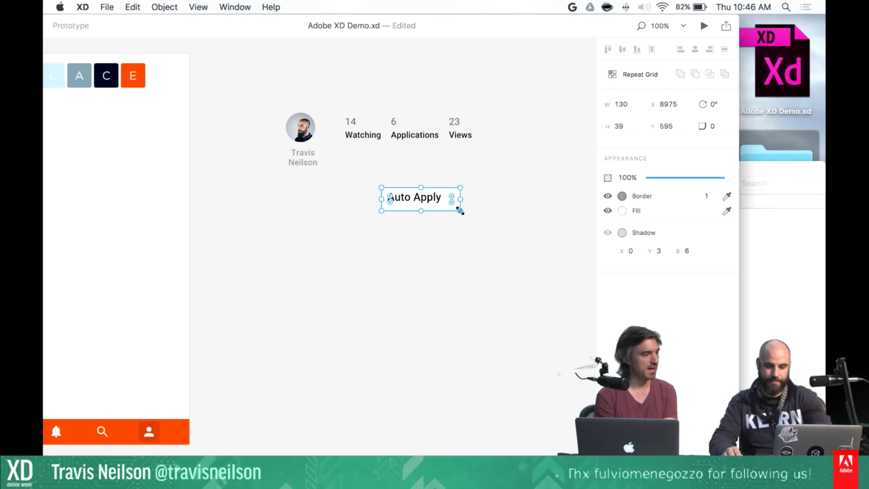
scroll(461, 211, up, 5)
drag(481, 181, 319, 270)
click(384, 278)
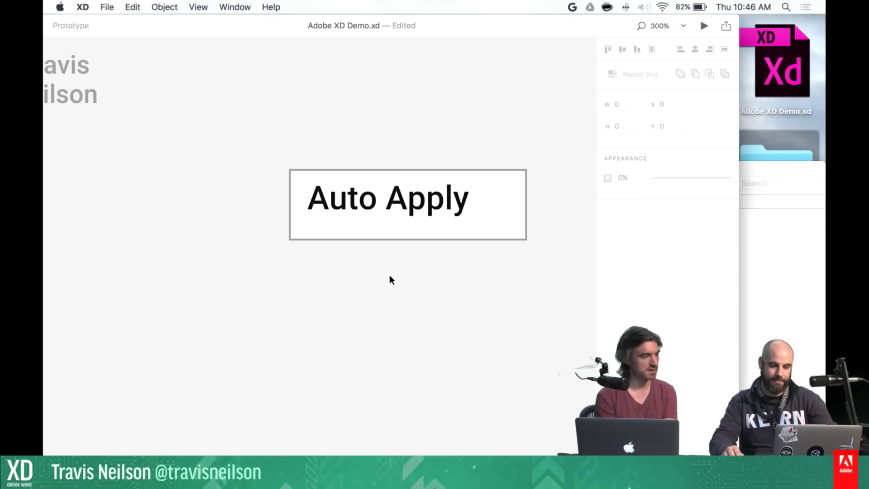
click(422, 231)
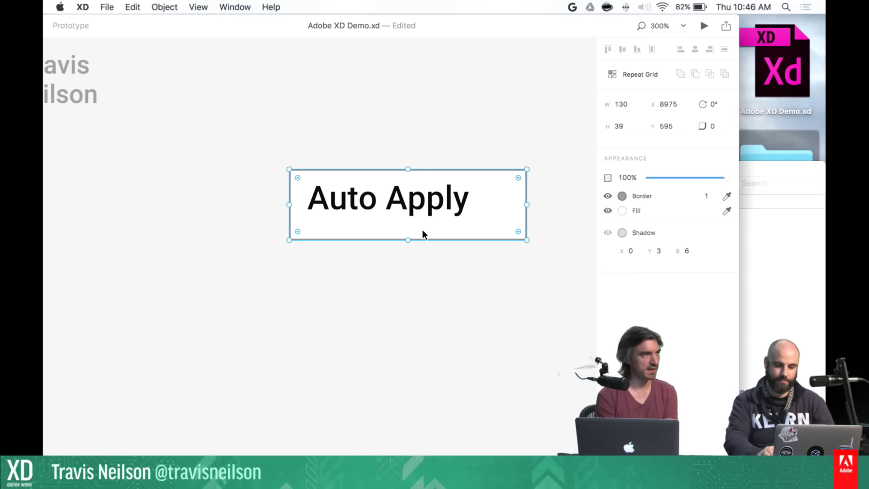
key(Right)
key(Right)
key(Right)
key(Right)
key(Right)
key(Right)
key(Right)
key(Right)
key(Right)
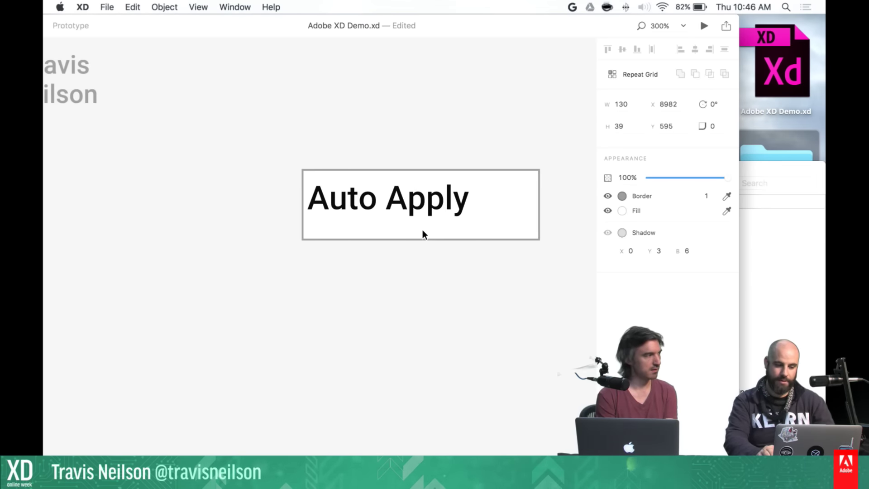
key(Down)
key(Down)
key(Down)
key(Down)
key(Down)
key(Down)
key(Down)
key(Down)
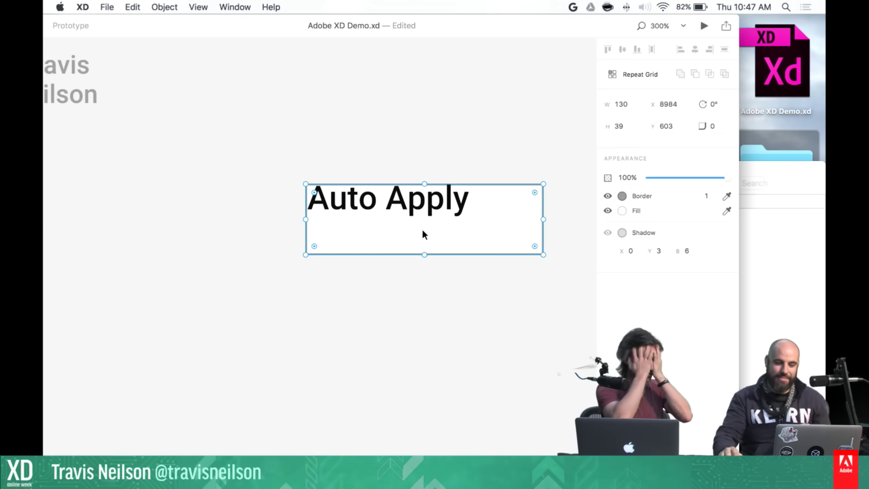
Remove the rectangle's border and give it a 3 px corner radius
click(607, 196)
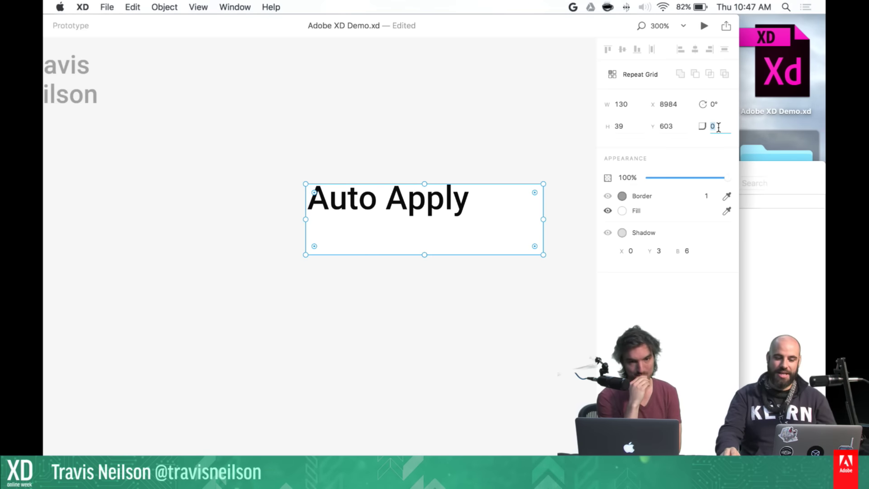
text(3)
key(Return)
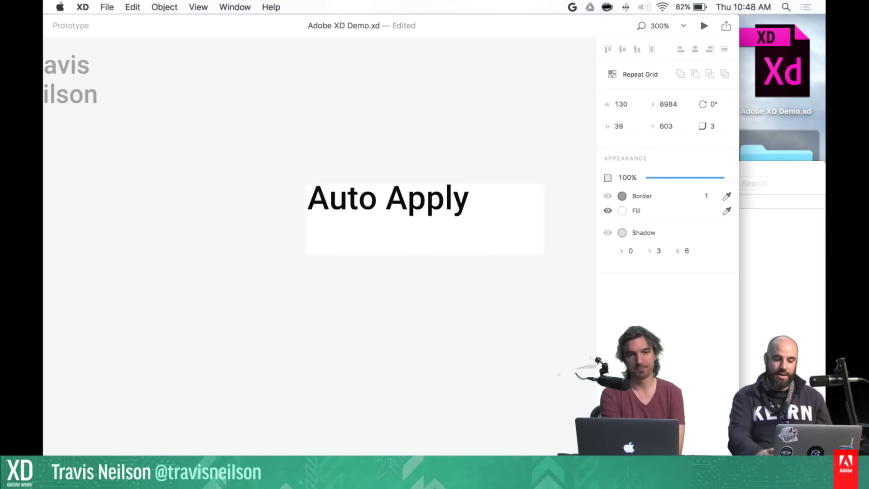
click(489, 134)
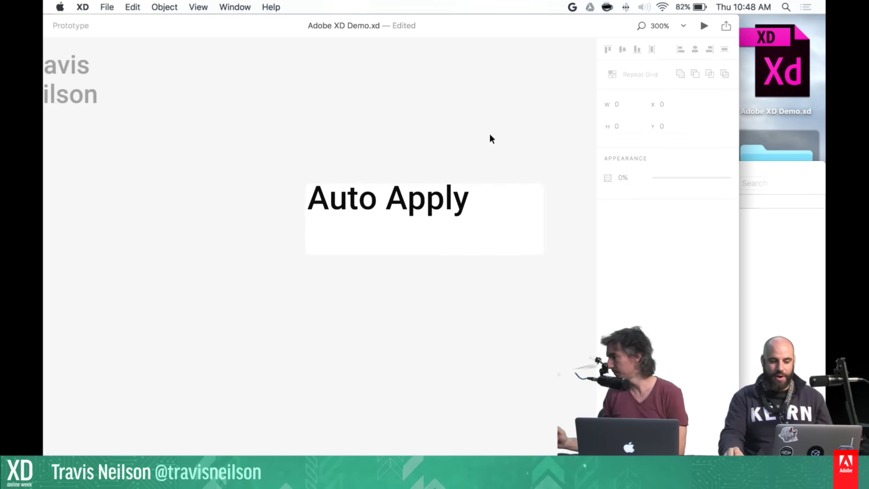
click(399, 206)
click(462, 126)
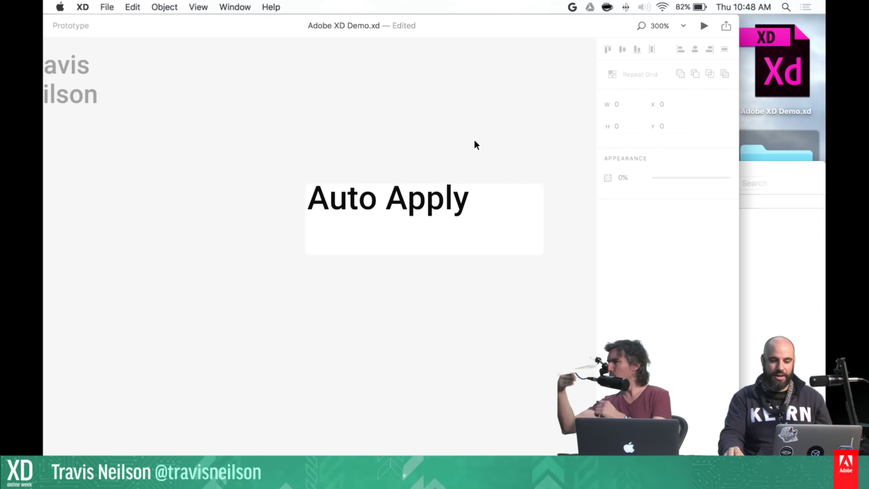
click(437, 204)
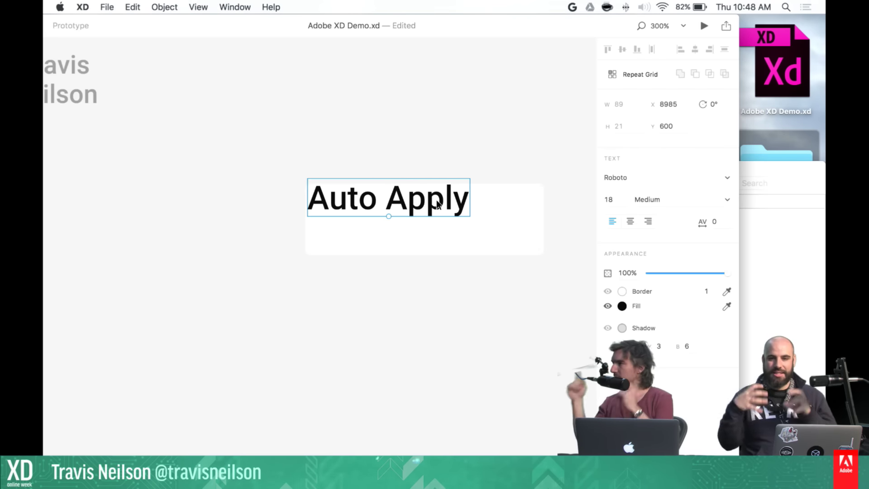
click(480, 148)
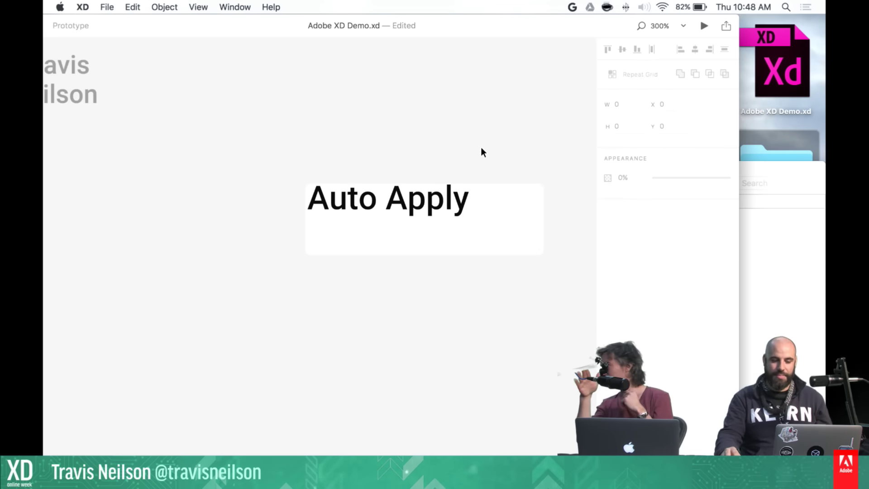
click(499, 202)
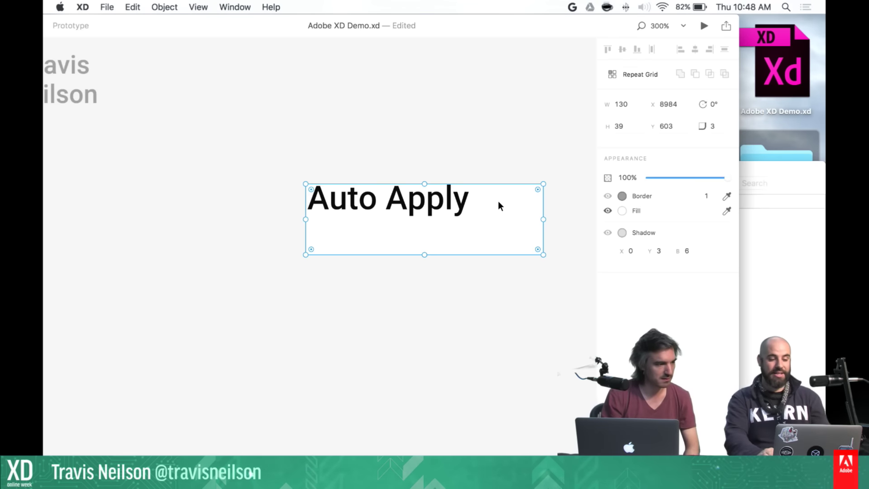
Nudge the rectangle up and left so the Auto Apply text is centred on it
key(shift+Up)
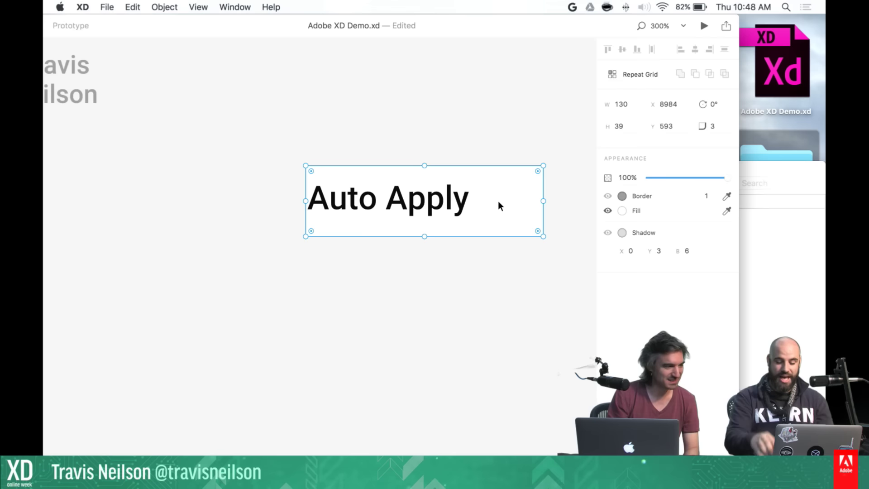
key(Down)
key(Down)
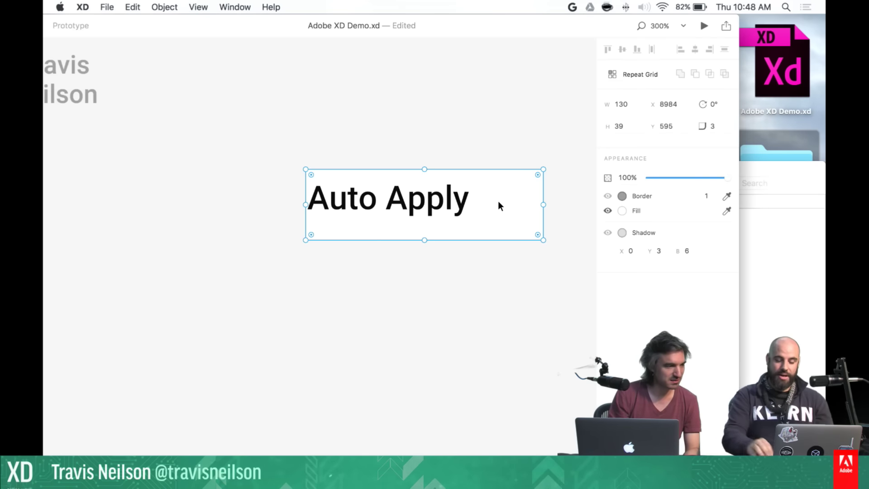
key(shift+Left)
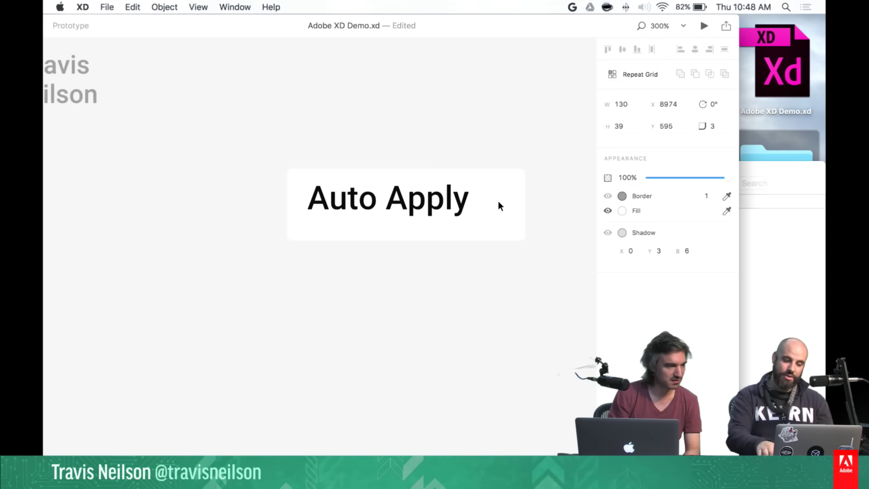
key(Escape)
scroll(498, 200, down, 3)
click(493, 158)
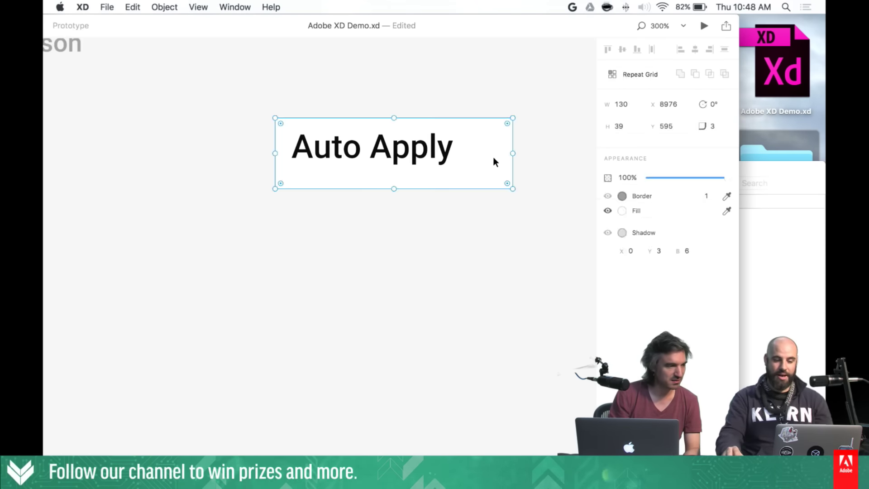
Resize the rectangle to 106 wide by 36 high
click(617, 126)
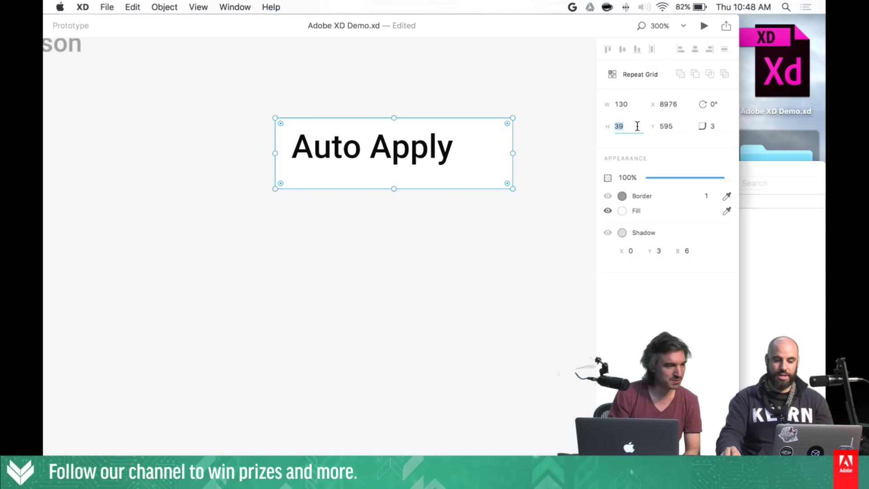
click(623, 108)
key(shift+Down)
key(shift+Down)
key(shift+Down)
key(Down)
key(Down)
key(Up)
key(Up)
key(Up)
key(Up)
key(Up)
key(Up)
key(Up)
key(Up)
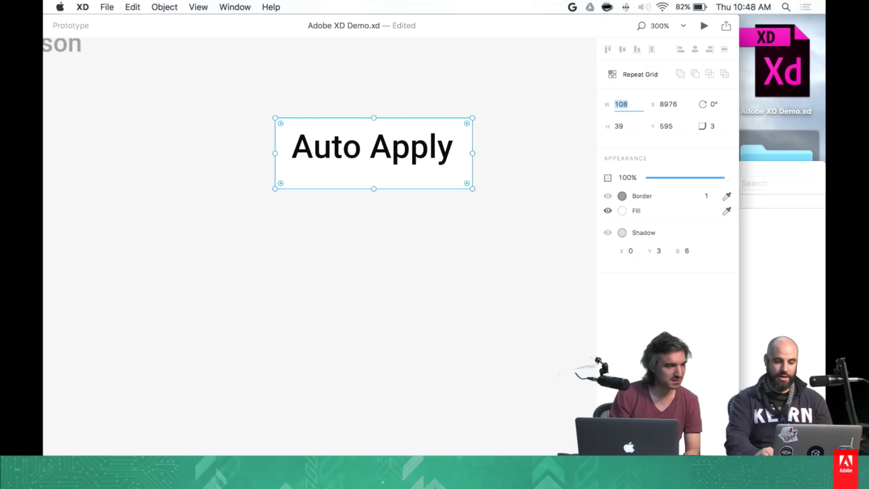
click(620, 126)
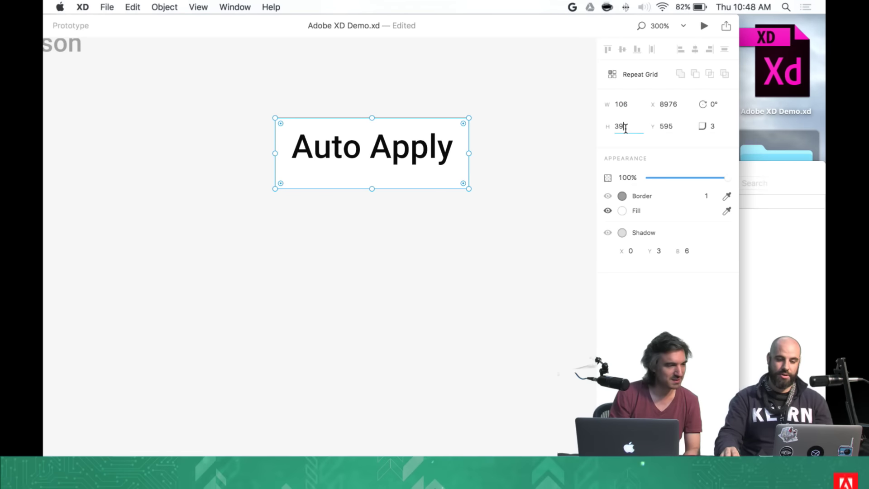
key(shift+Down)
key(shift+Down)
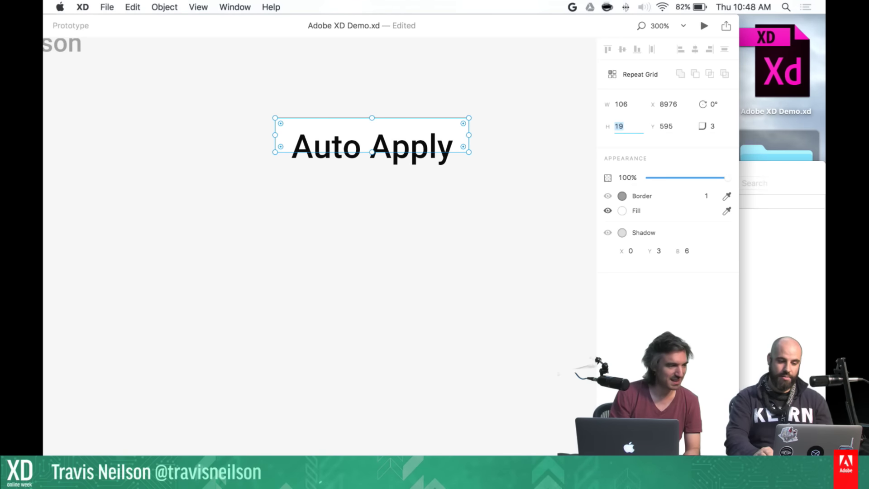
key(Up)
key(Up)
key(Up)
key(Up)
key(Up)
key(Up)
key(Up)
key(Up)
key(Up)
key(Up)
key(Up)
key(Up)
key(Up)
key(Up)
key(Up)
key(Up)
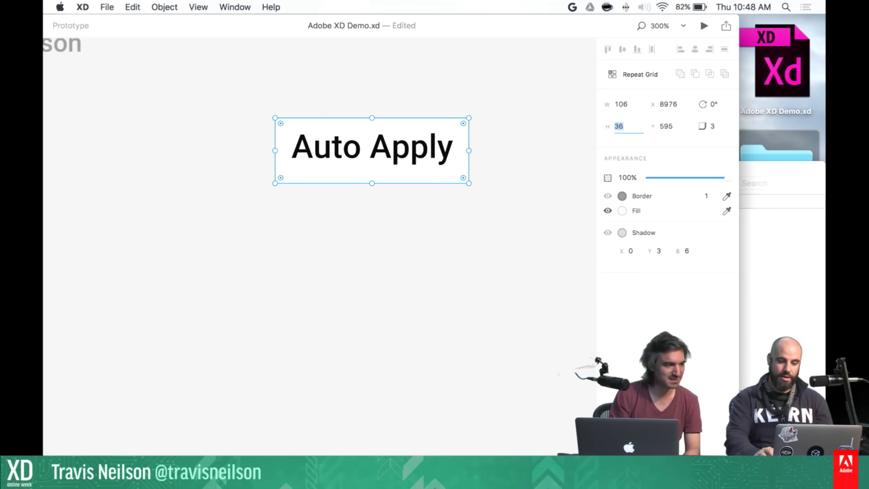
Select the whole Auto Apply button to check the result
click(511, 209)
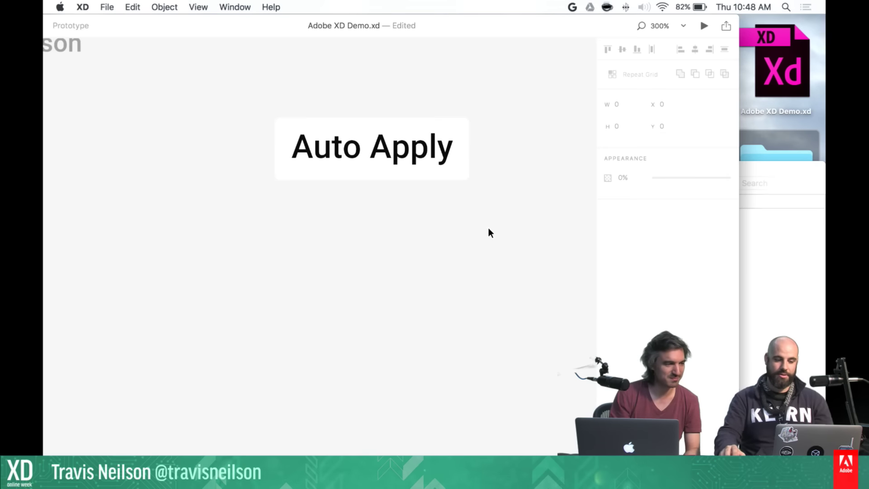
drag(496, 216, 398, 141)
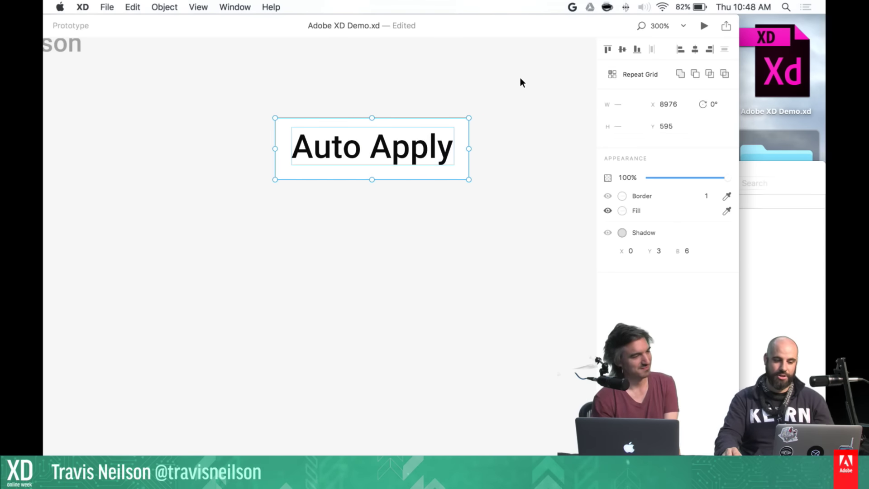
click(508, 131)
drag(460, 119, 395, 164)
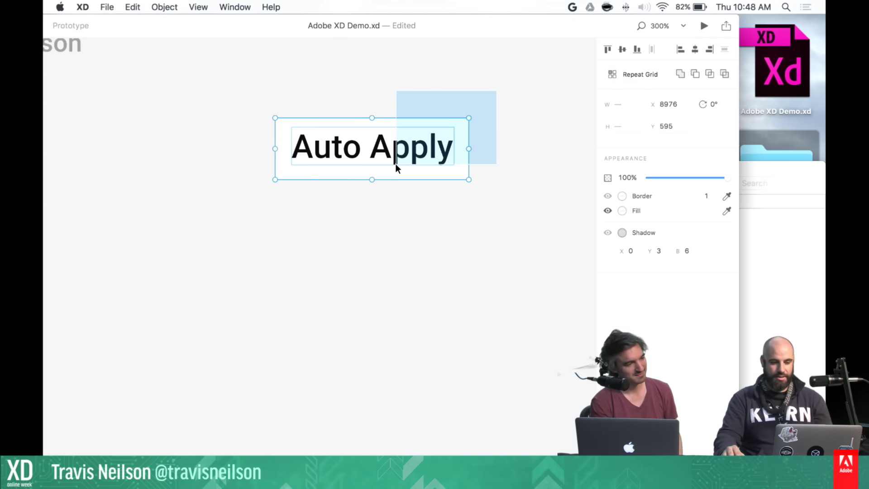
click(449, 222)
scroll(449, 223, right, 1)
scroll(449, 219, down, 3)
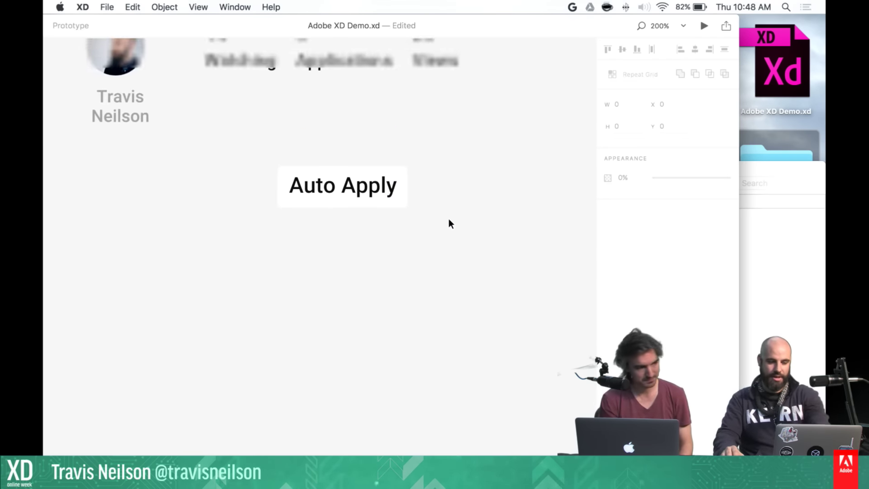
Fill the button background with the grey-blue colour sampled from the canvas
scroll(423, 226, up, 2)
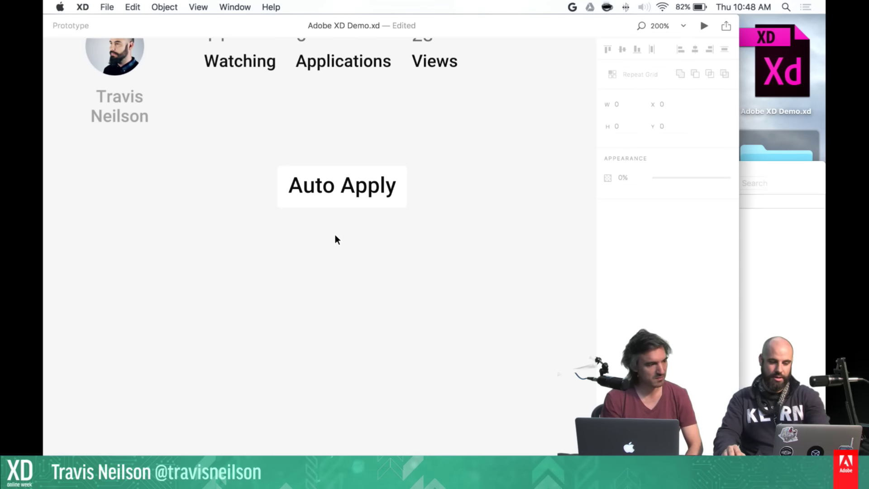
key(super+1)
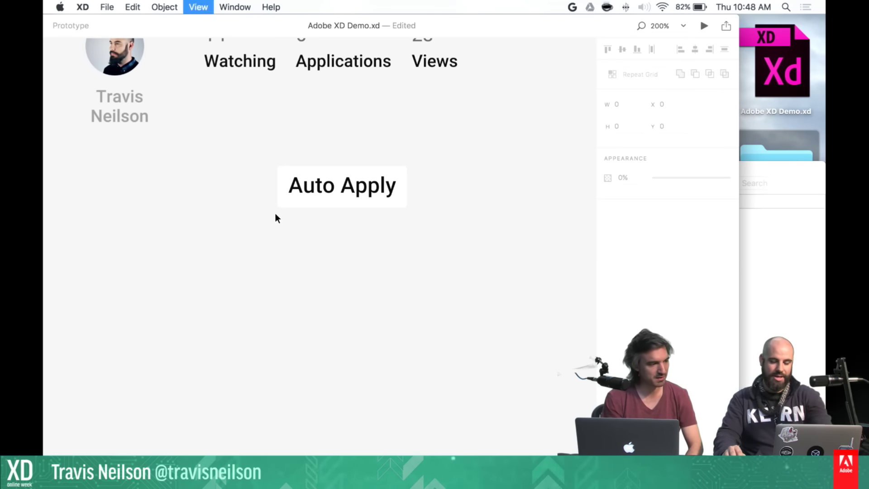
scroll(434, 287, left, 5)
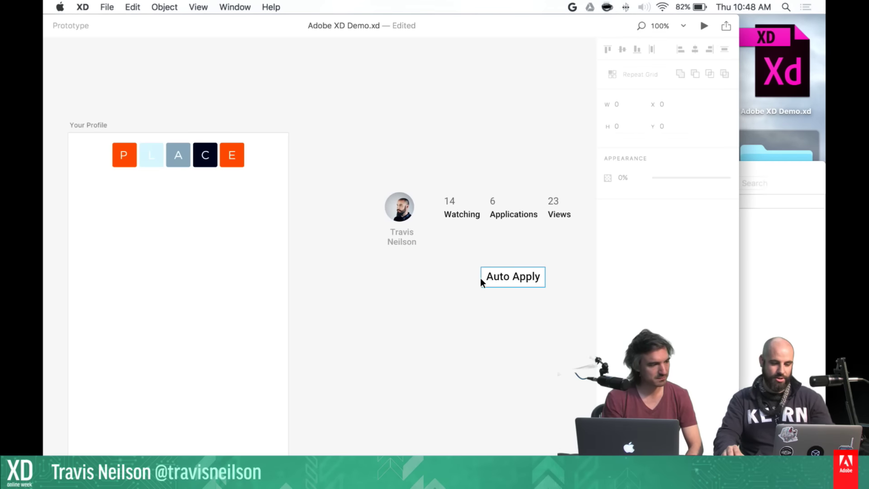
click(481, 279)
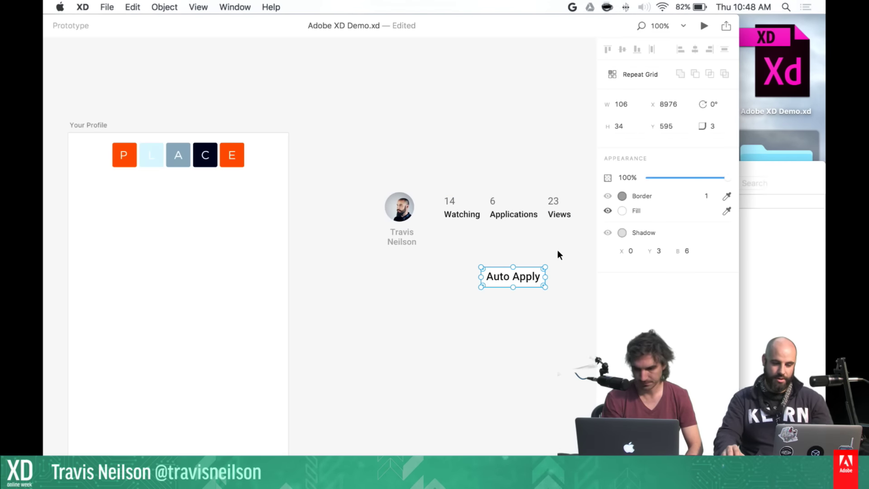
click(622, 210)
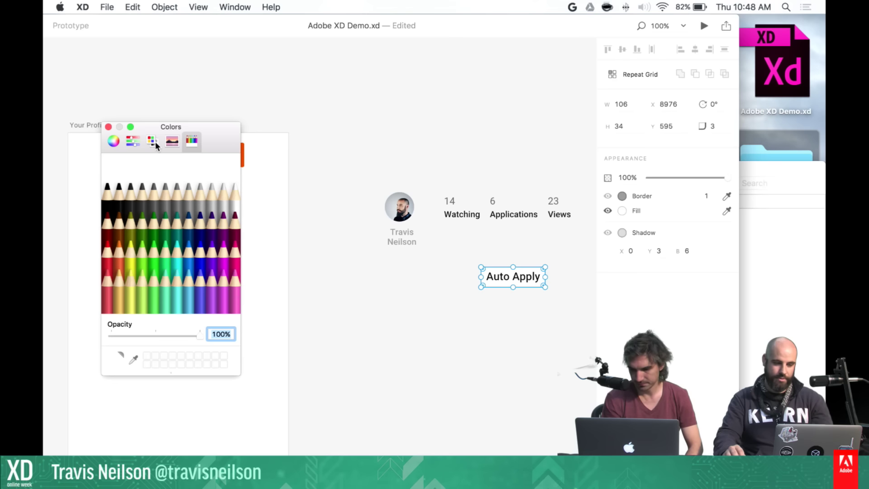
drag(155, 122, 226, 108)
click(207, 344)
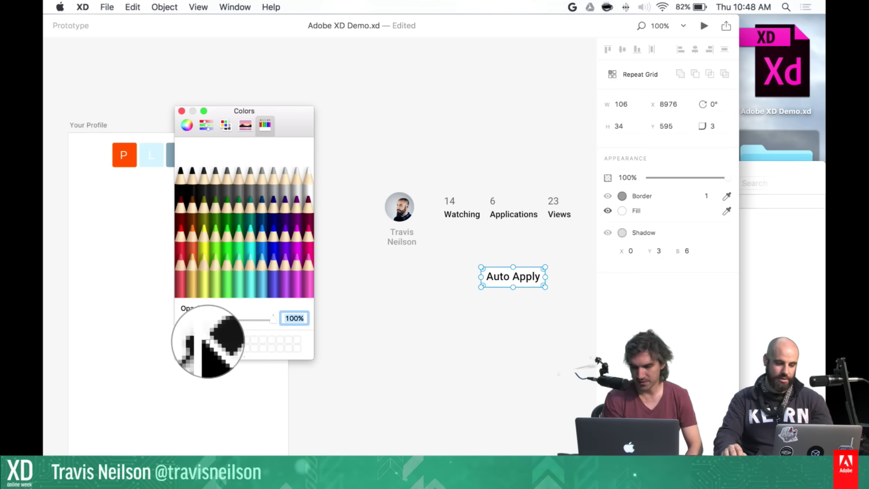
click(171, 153)
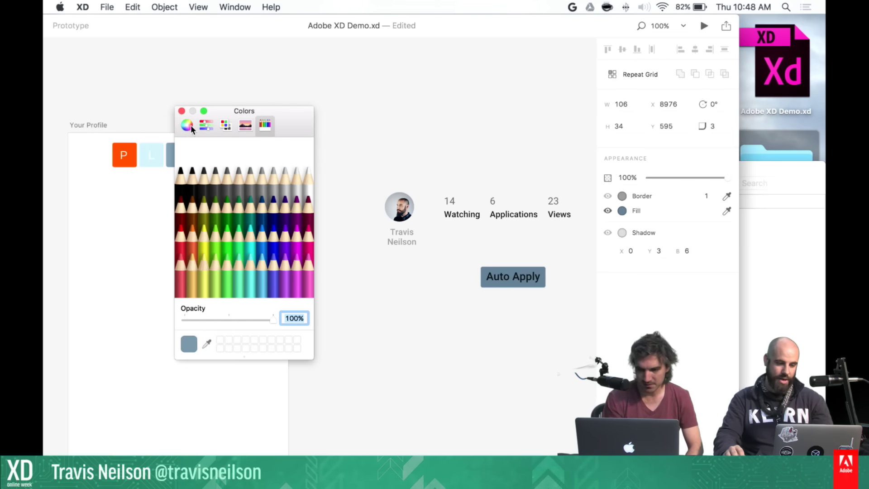
click(181, 111)
click(505, 299)
Make the Auto Apply text white
double_click(514, 278)
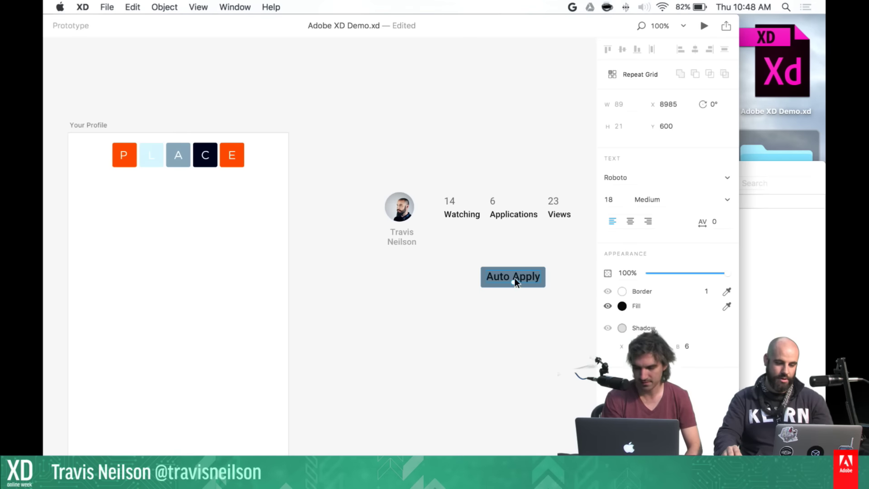
click(621, 306)
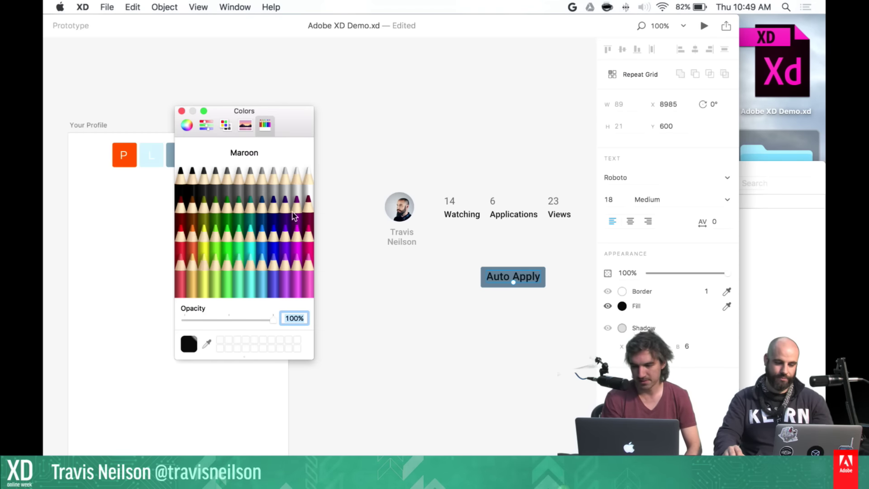
click(306, 175)
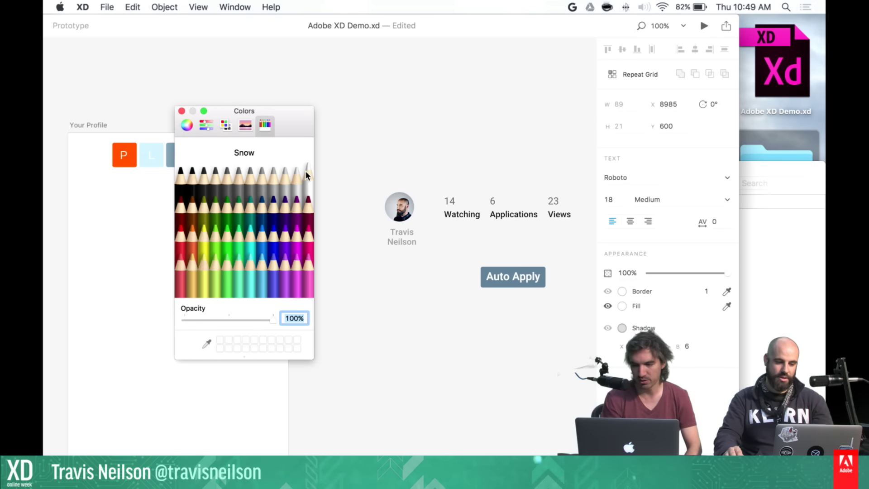
click(182, 111)
click(482, 358)
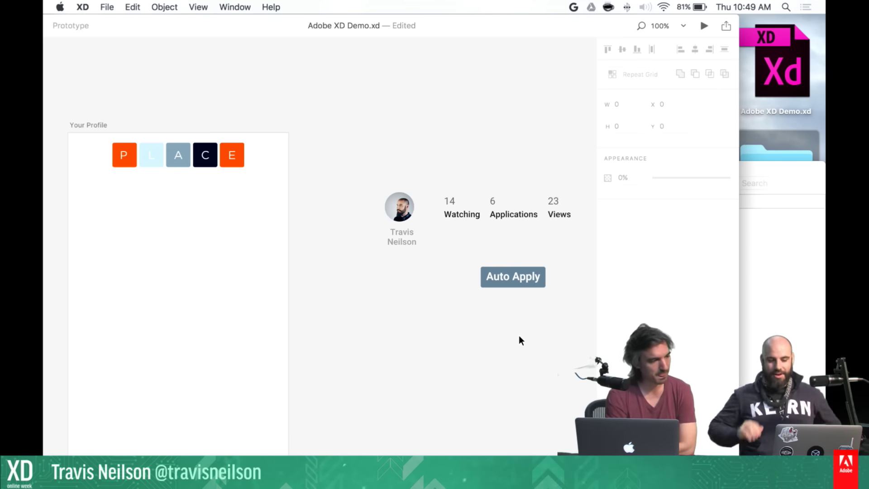
Inspect the Watching label's fill colour inside the stats group
click(513, 277)
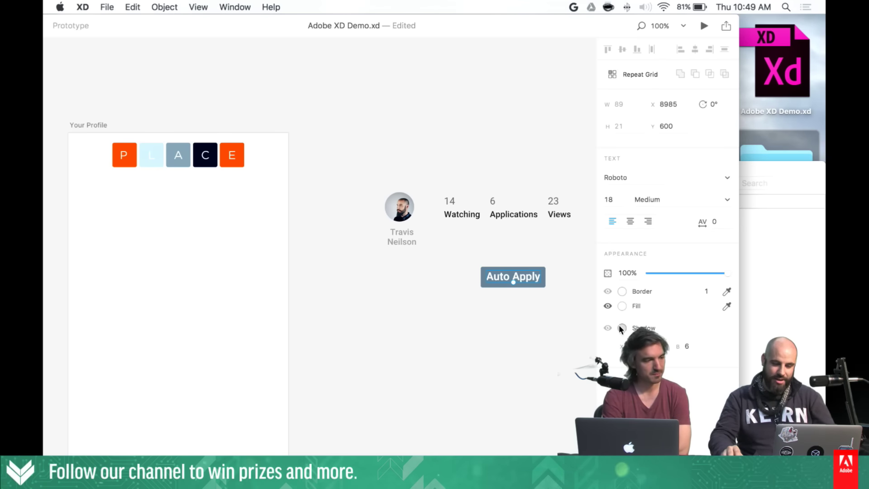
click(727, 307)
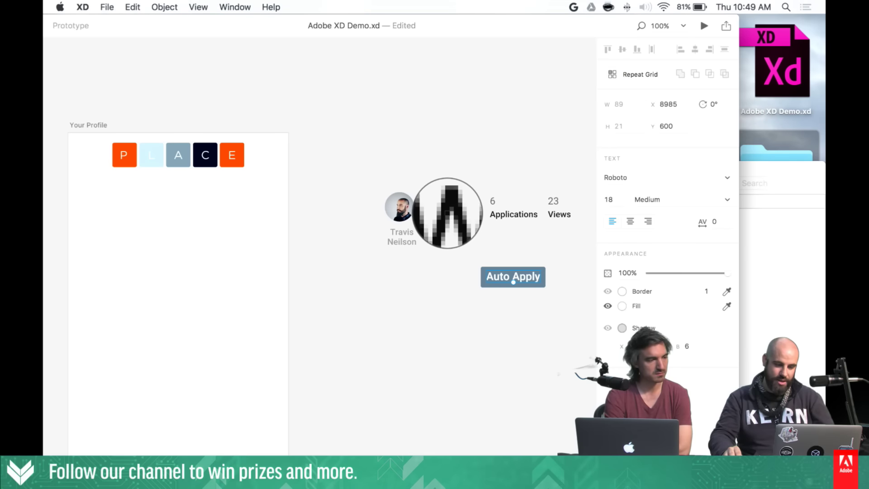
key(Escape)
click(462, 216)
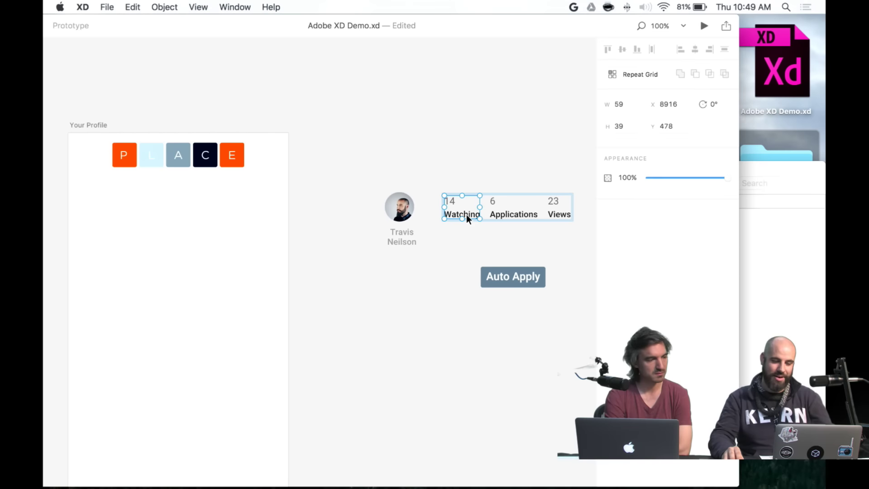
double_click(466, 214)
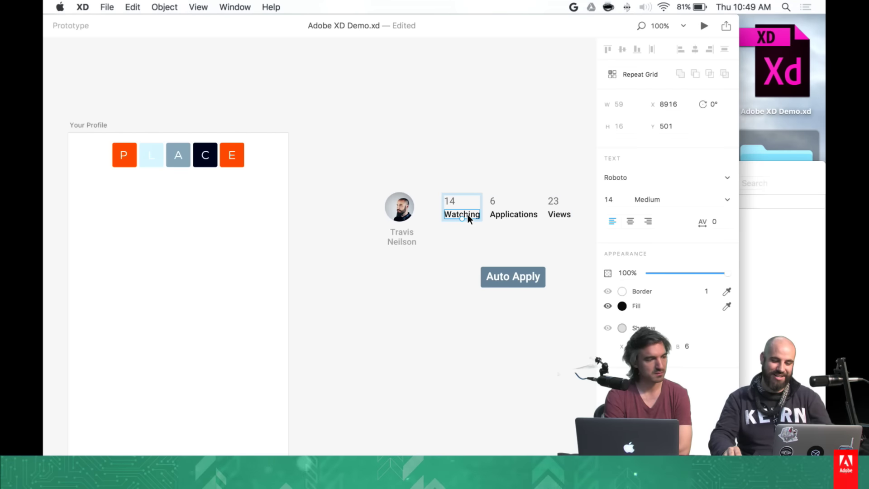
click(622, 307)
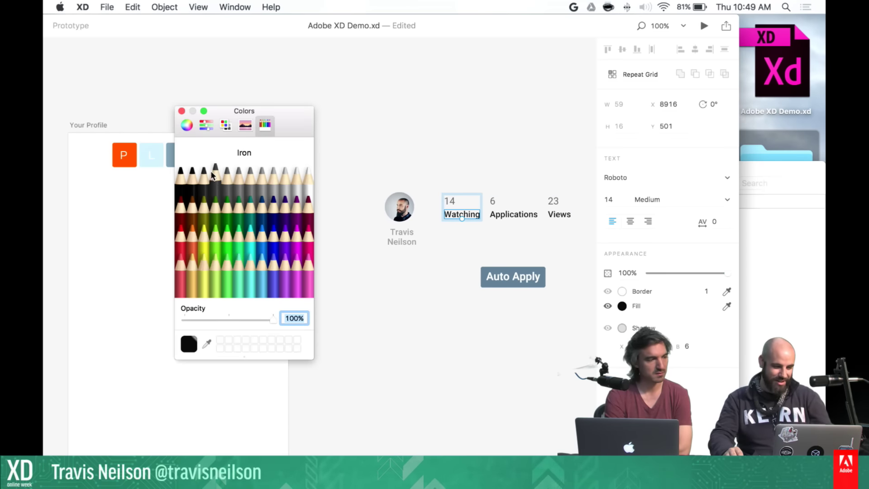
click(181, 111)
Change the Auto Apply text fill to dark Tungsten
click(327, 212)
double_click(487, 273)
click(622, 306)
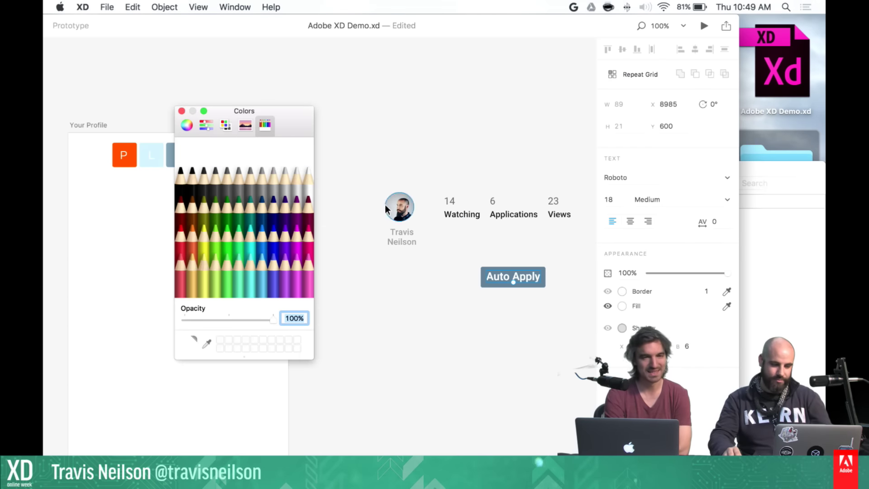
click(203, 159)
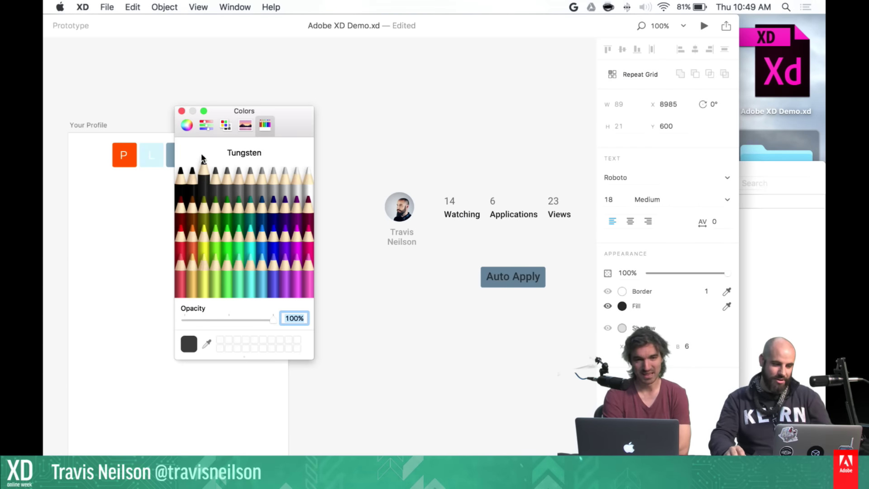
click(181, 111)
click(486, 284)
Move the old button rectangle beside the Auto Apply label and shorten it to 32 high
drag(485, 288, 413, 327)
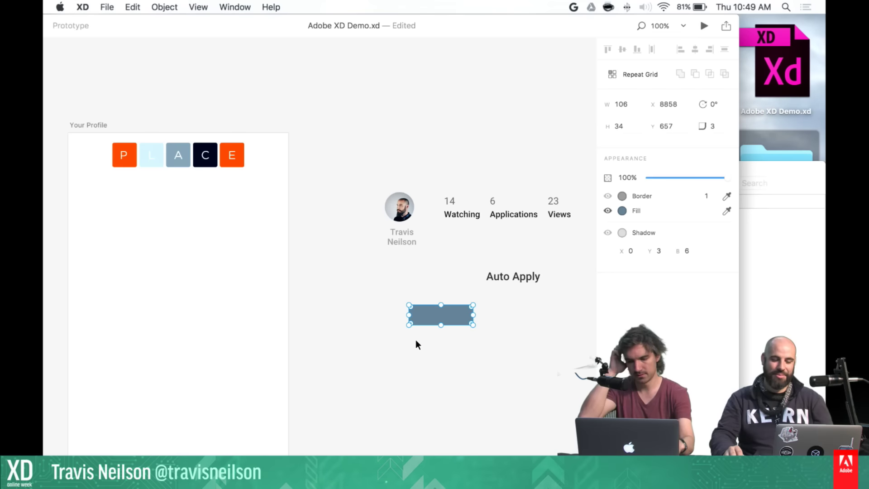
click(513, 379)
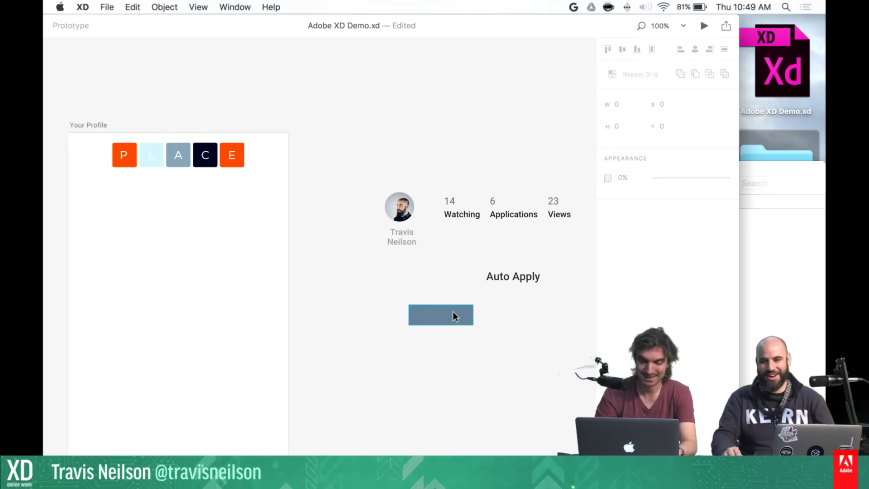
scroll(470, 302, right, 3)
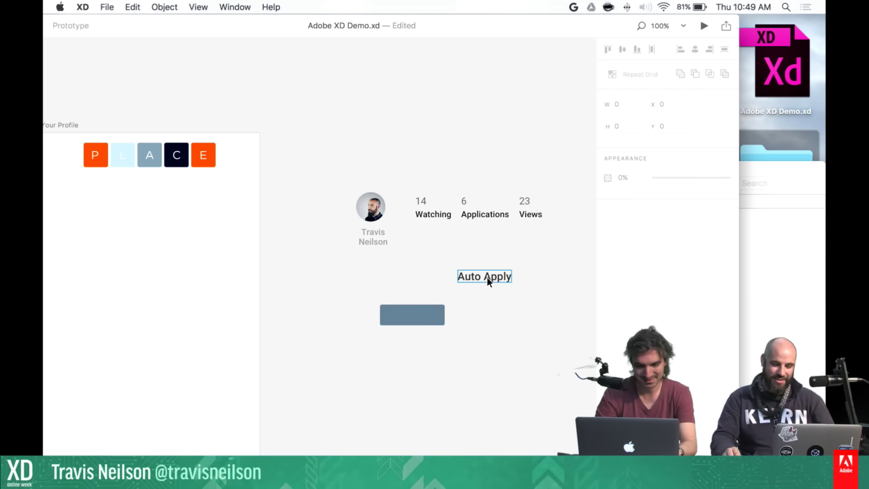
drag(425, 313, 162, 222)
key(super+equal)
key(super+equal)
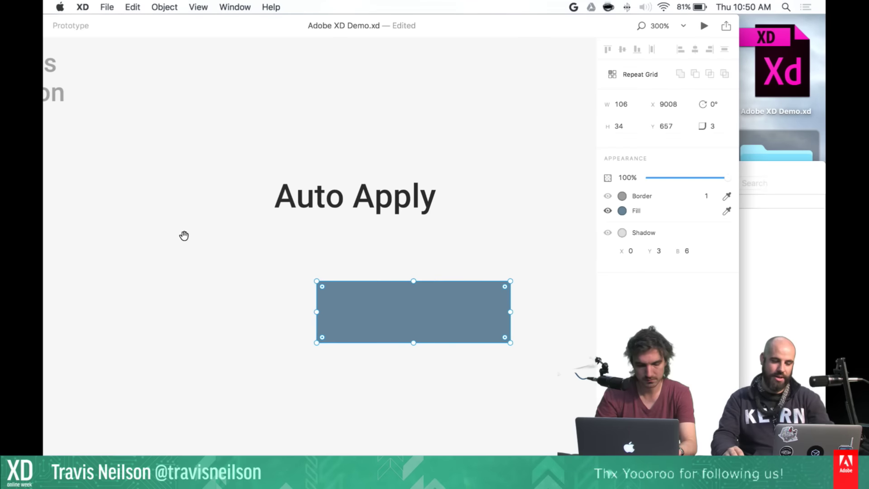
drag(473, 294, 443, 297)
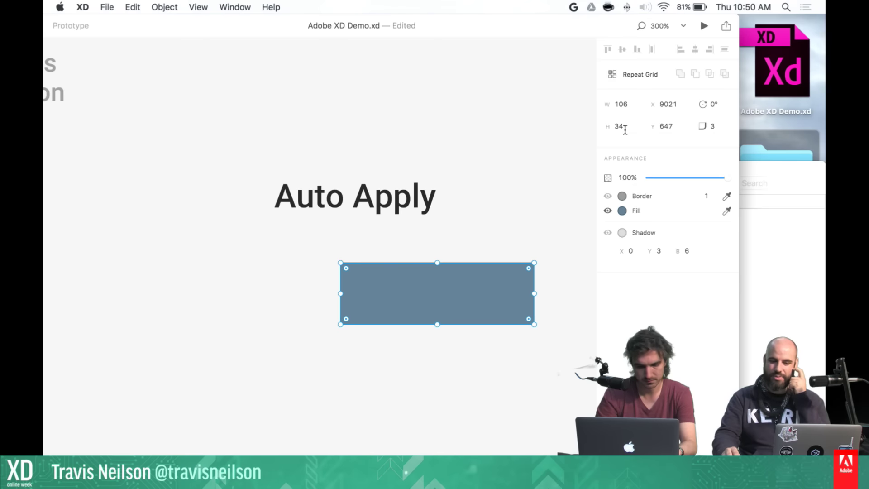
key(Down)
key(Down)
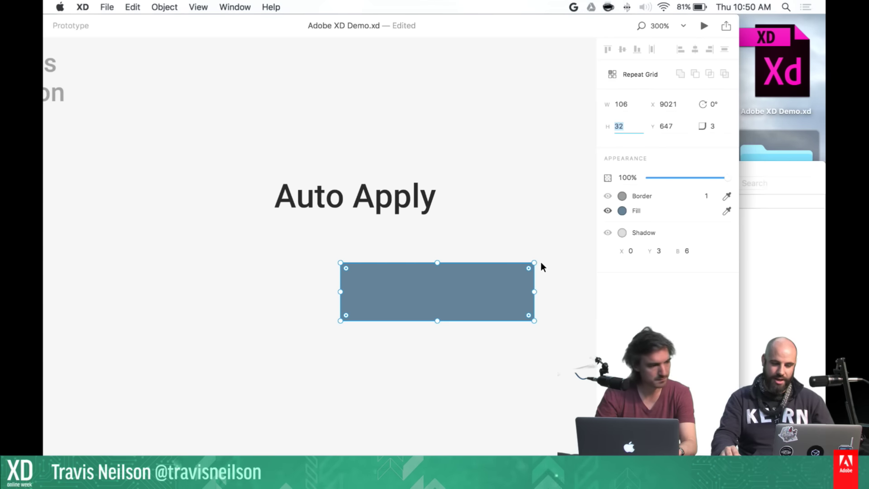
Round the rectangle into a pill 74 wide and 24 high, aligned with the label
drag(529, 267, 466, 292)
drag(343, 292, 507, 194)
click(619, 126)
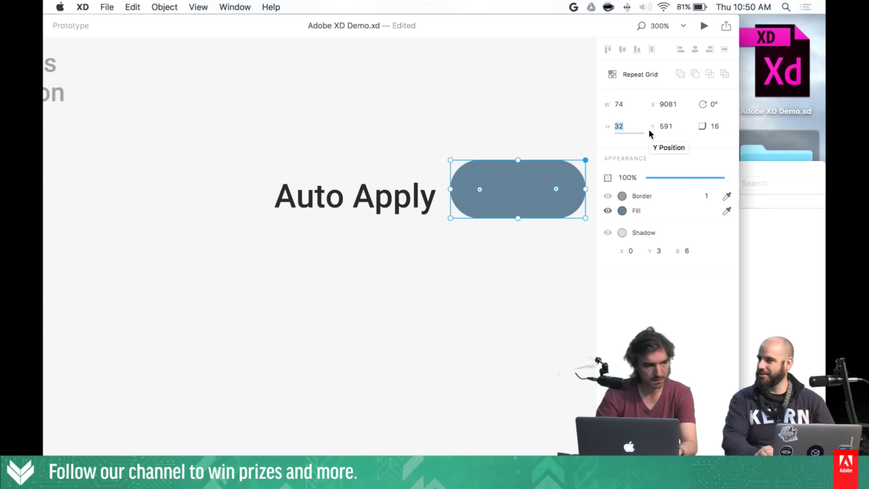
text(30.5)
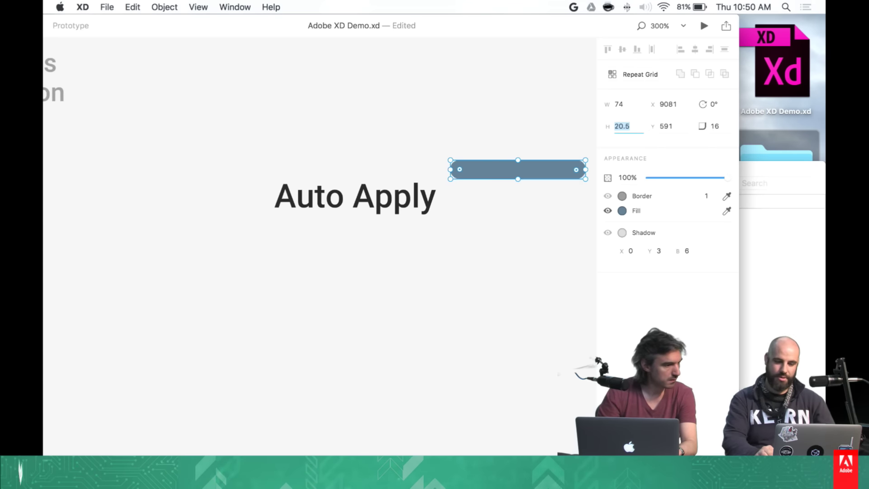
key(Return)
key(Down)
key(Down)
key(Down)
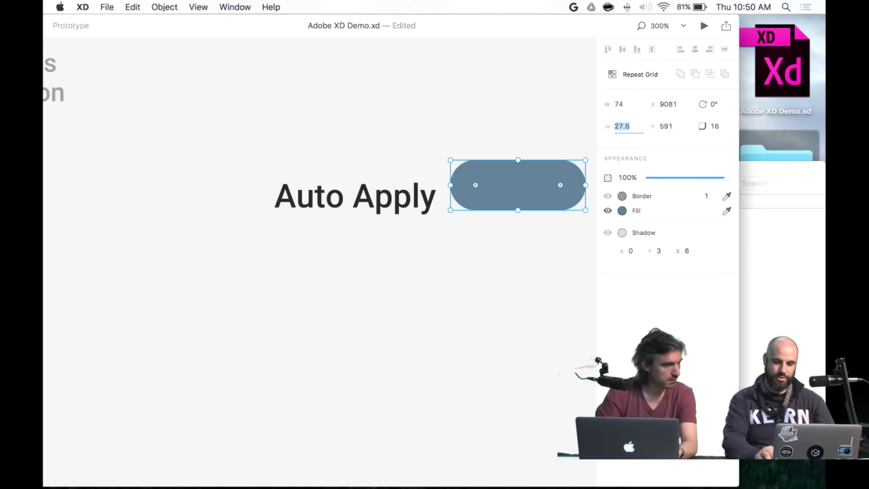
text(24)
key(Return)
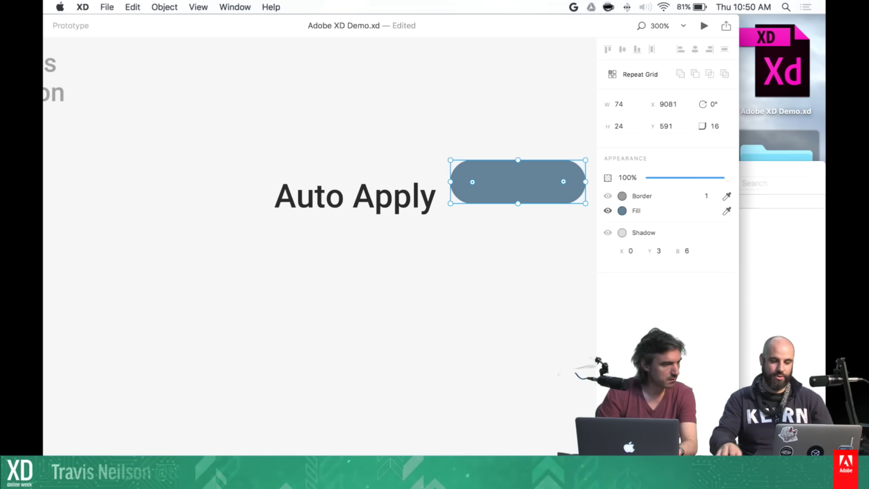
drag(545, 180, 562, 201)
Turn off the pill's fill and give it a border outline
click(607, 210)
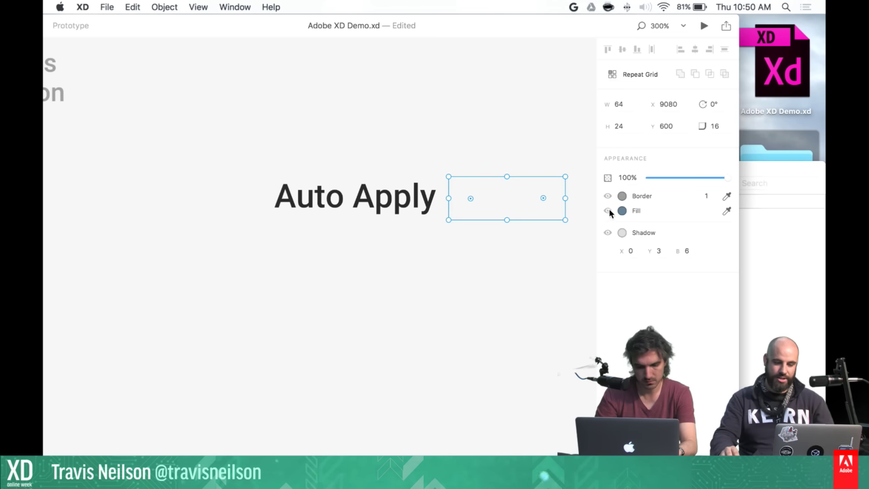
click(607, 196)
click(530, 256)
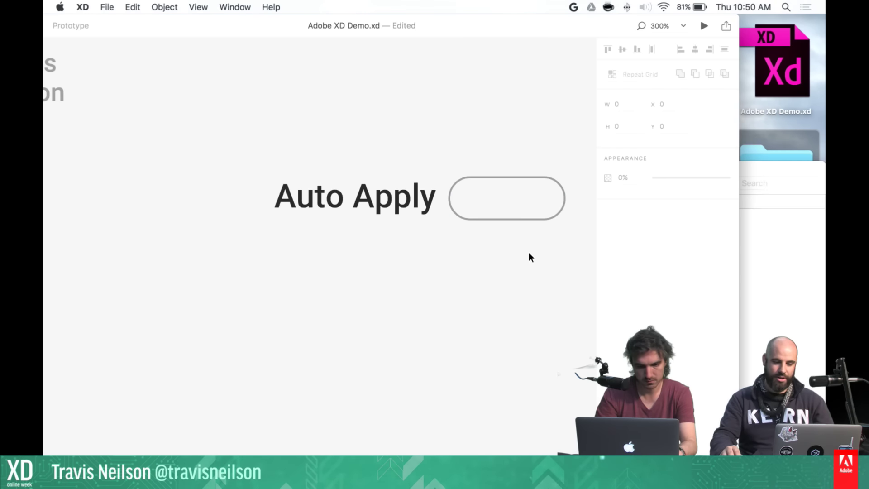
click(515, 218)
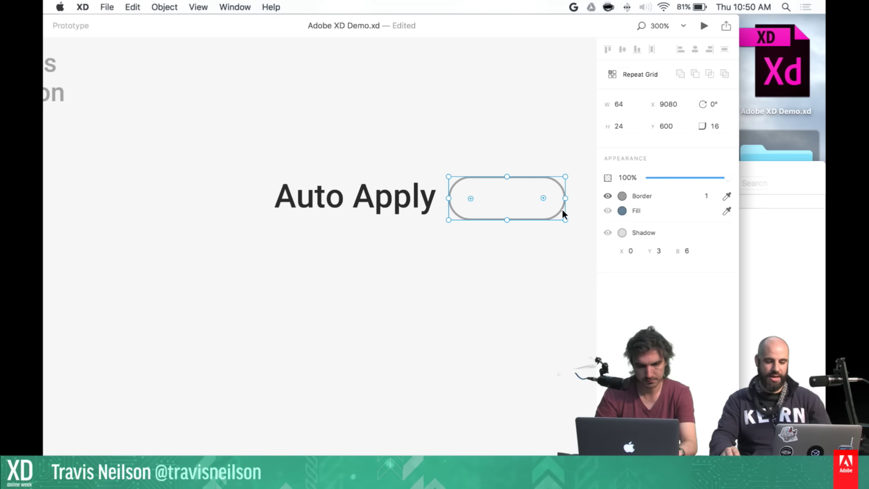
Shrink a duplicate of the pill into an 18-pixel circle
drag(565, 199, 532, 198)
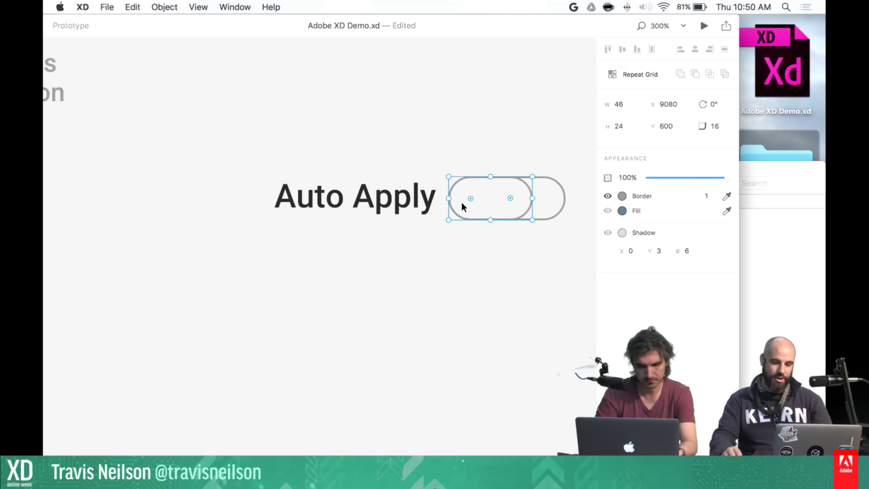
drag(450, 199, 491, 198)
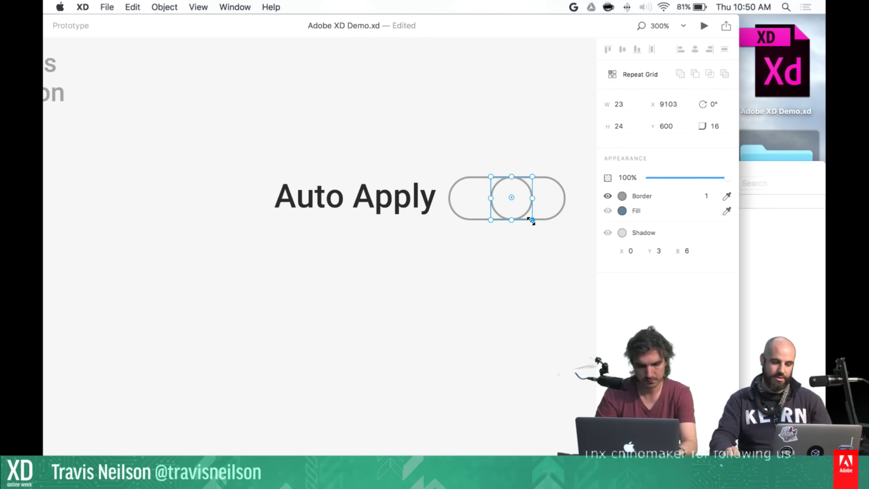
drag(532, 219, 527, 215)
click(619, 105)
text(18)
key(Return)
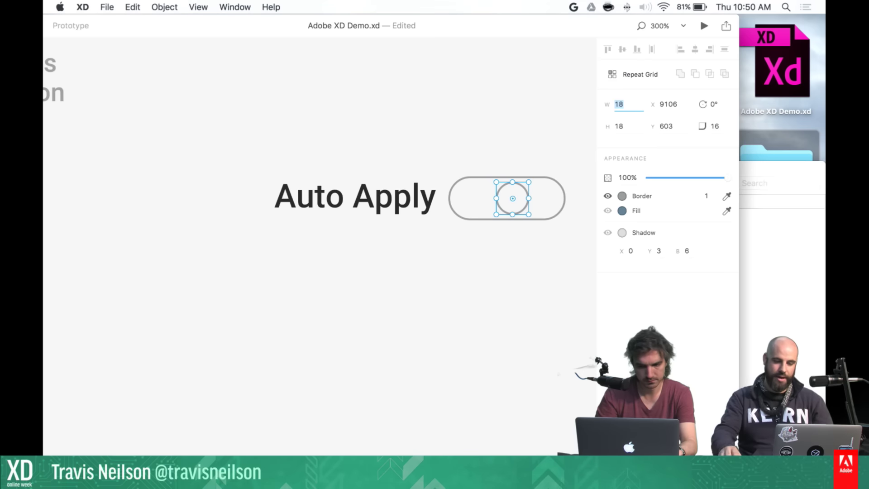
Fill the circle and place it at the track's left end as the knob
click(607, 209)
click(517, 257)
drag(509, 205, 475, 205)
click(529, 259)
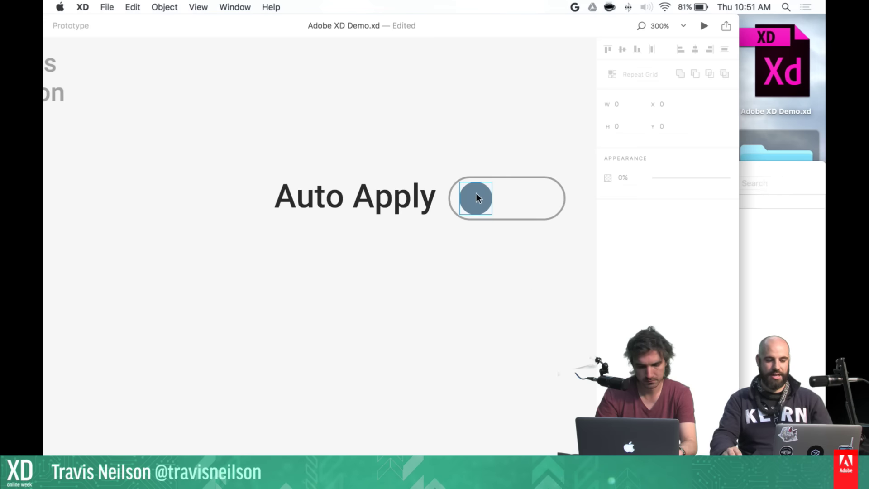
key(super+minus)
key(super+minus)
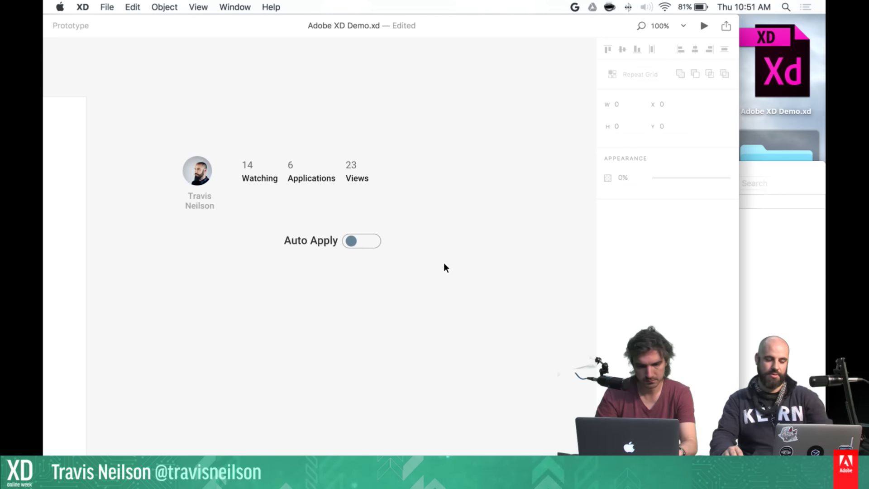
key(super+plus)
key(super+plus)
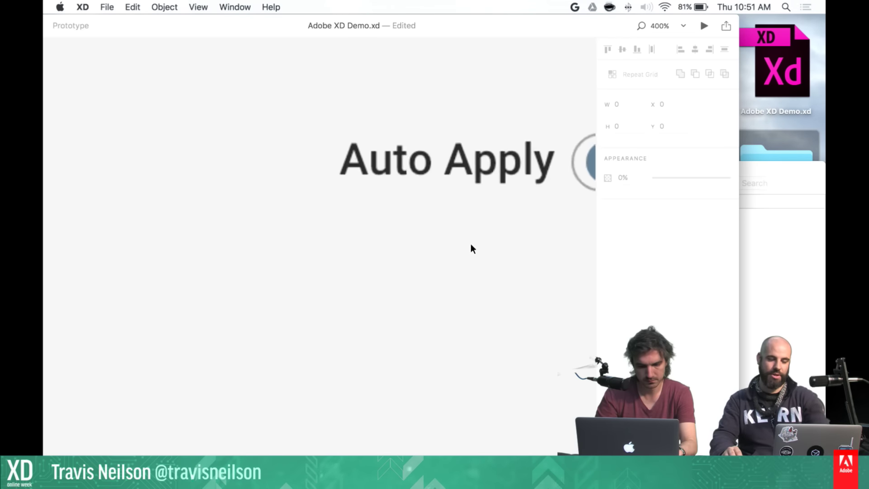
Duplicate the Auto Apply text into the toggle and retype the copy as 'off'
drag(469, 249, 229, 273)
click(243, 220)
drag(243, 216, 563, 215)
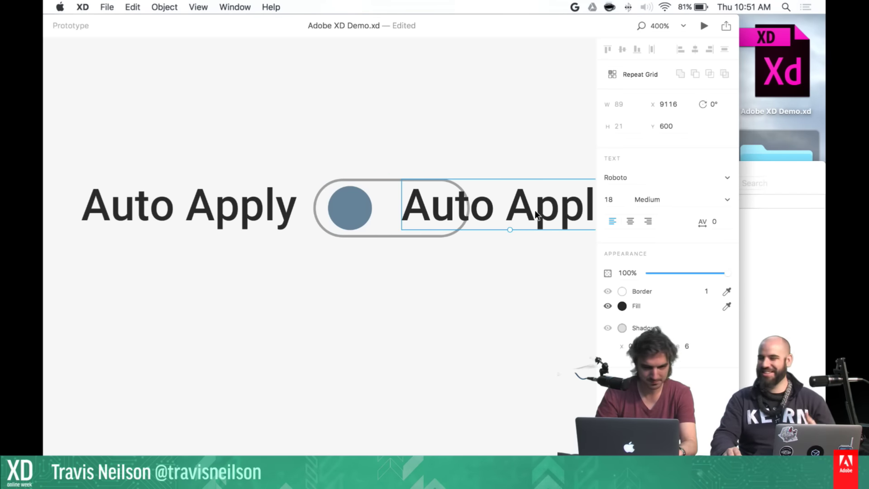
double_click(535, 212)
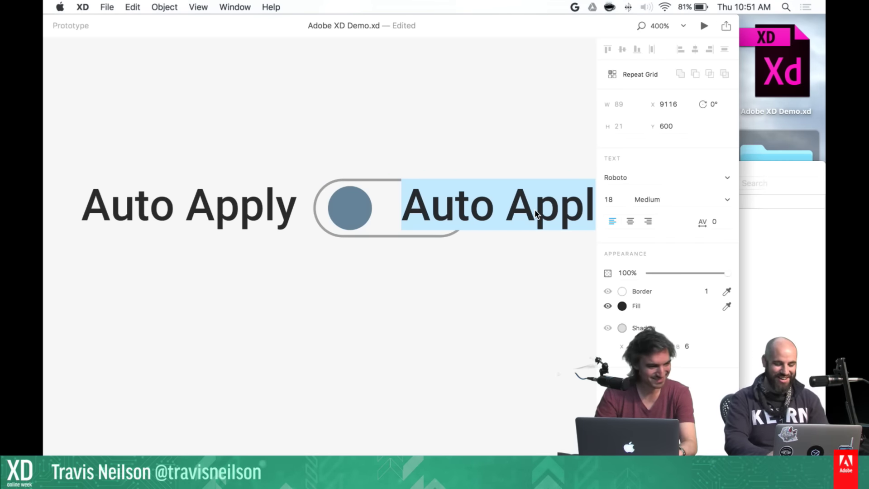
text(off)
key(Escape)
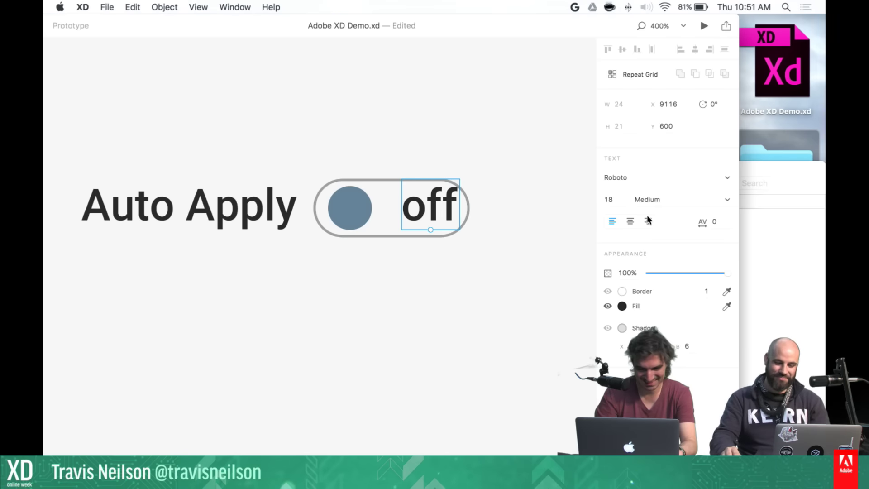
Style the 'off' label at size 14, Regular weight, with an Aluminum grey fill
click(617, 200)
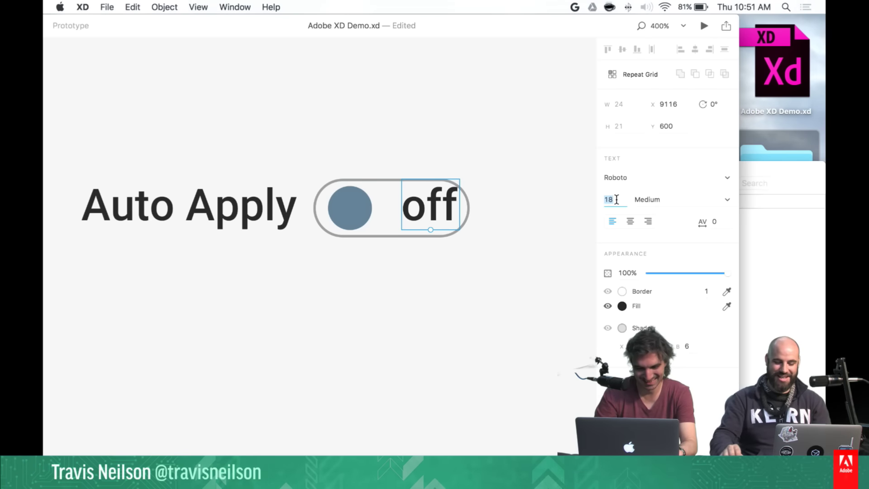
text(14)
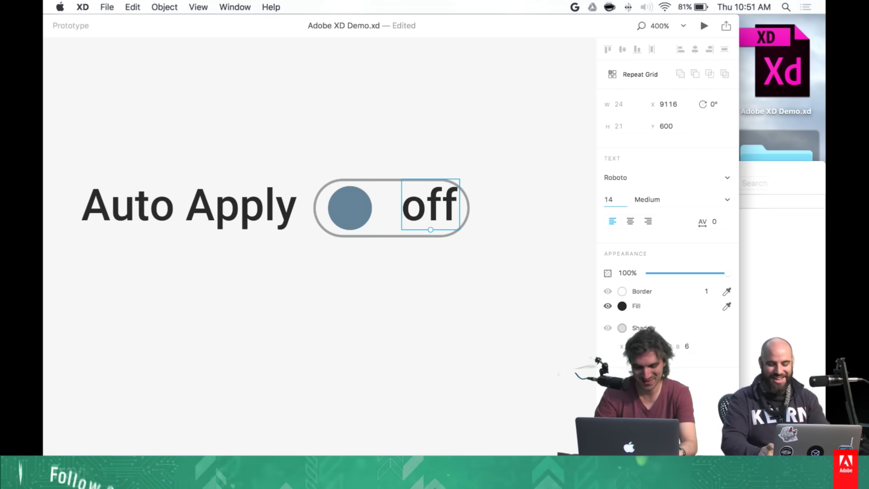
key(Return)
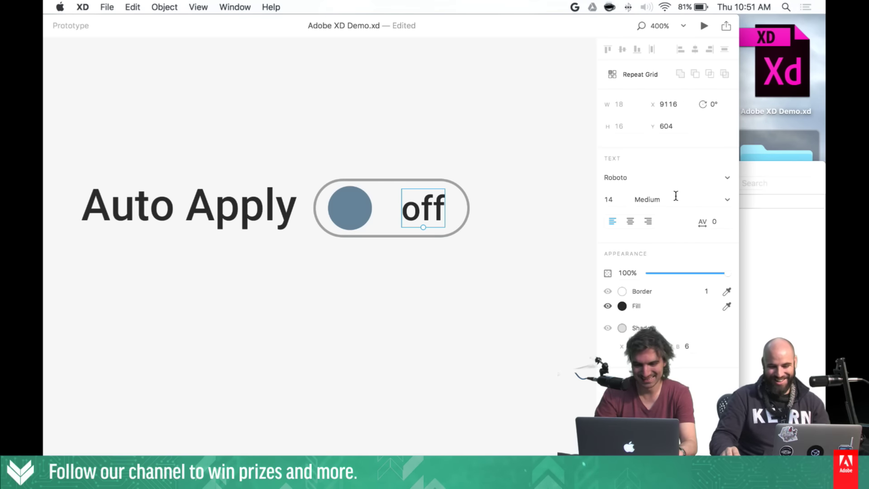
click(724, 198)
click(656, 250)
click(622, 306)
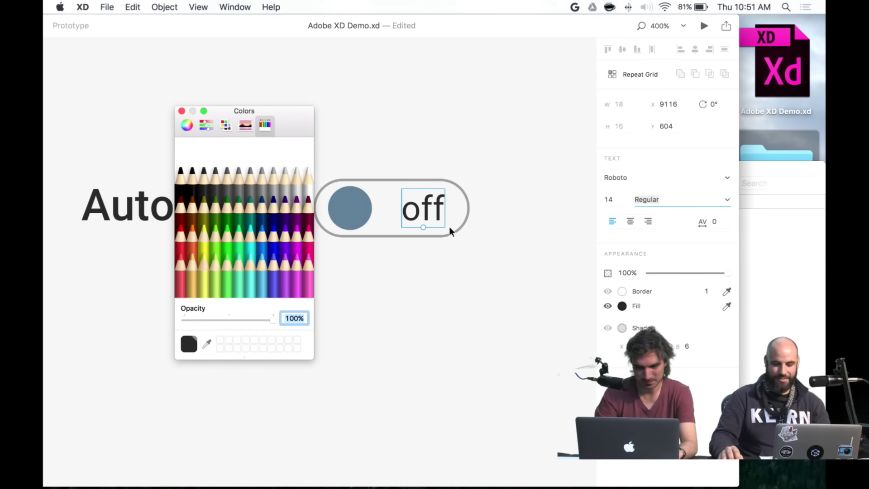
click(262, 172)
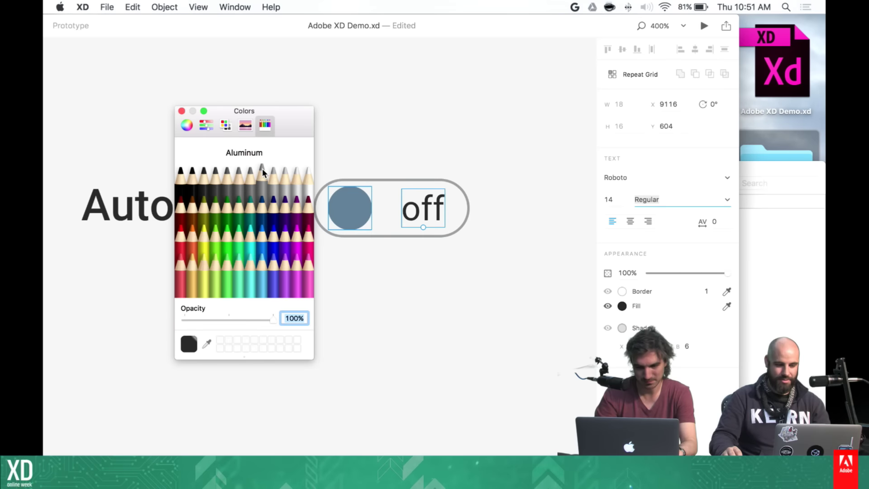
click(181, 111)
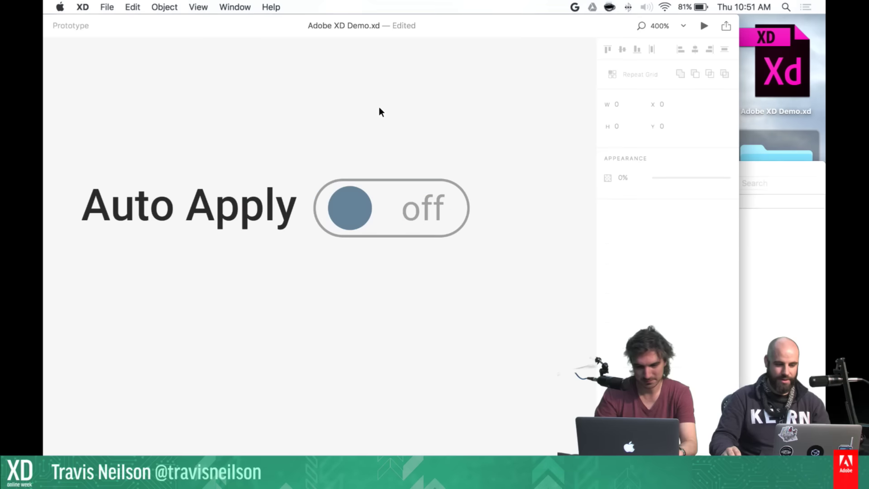
Nudge the 'off' label and the toggle knob slightly left inside the toggle
drag(429, 209, 425, 208)
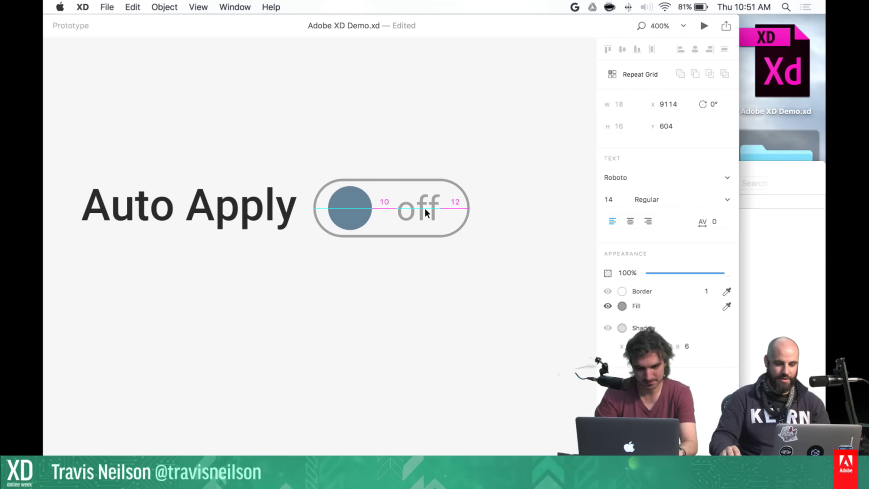
click(384, 132)
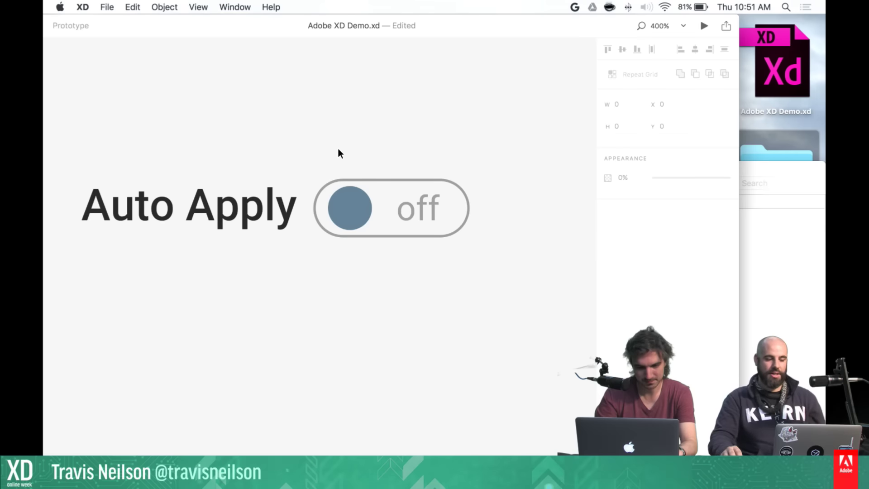
click(341, 202)
drag(342, 203, 338, 203)
click(381, 137)
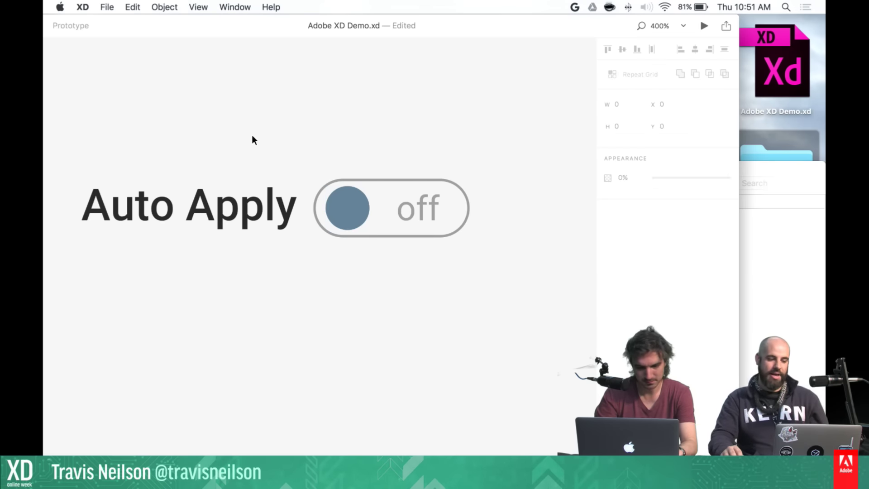
key(super+minus)
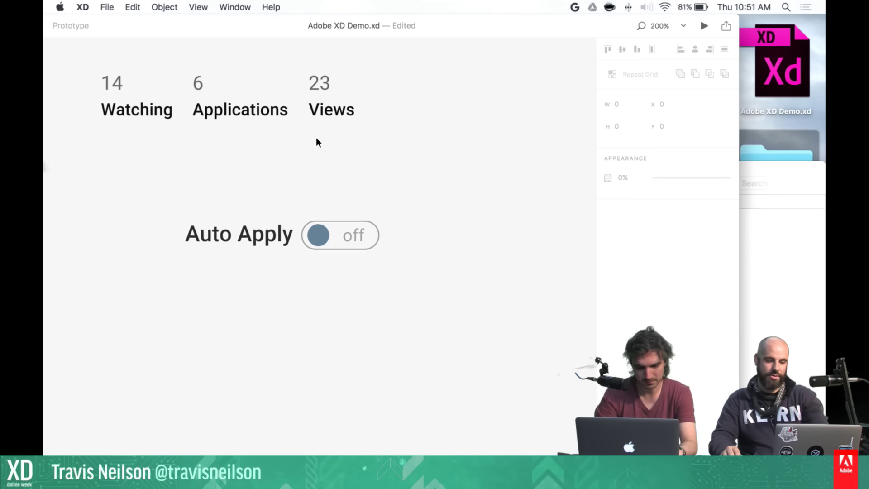
drag(297, 145, 386, 161)
click(406, 247)
drag(438, 250, 432, 163)
key(super+z)
Group Auto Apply with its toggle, move it under the stats row, and right-align them
drag(496, 176, 311, 290)
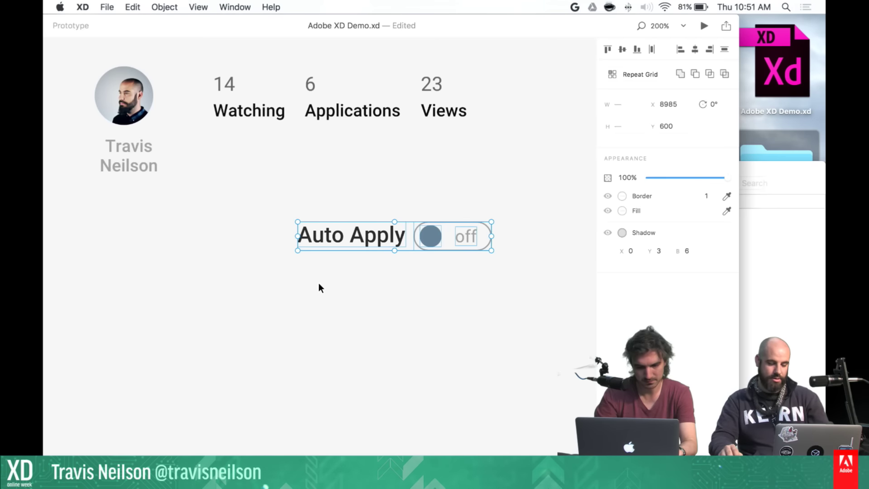
key(super+g)
drag(351, 234, 244, 163)
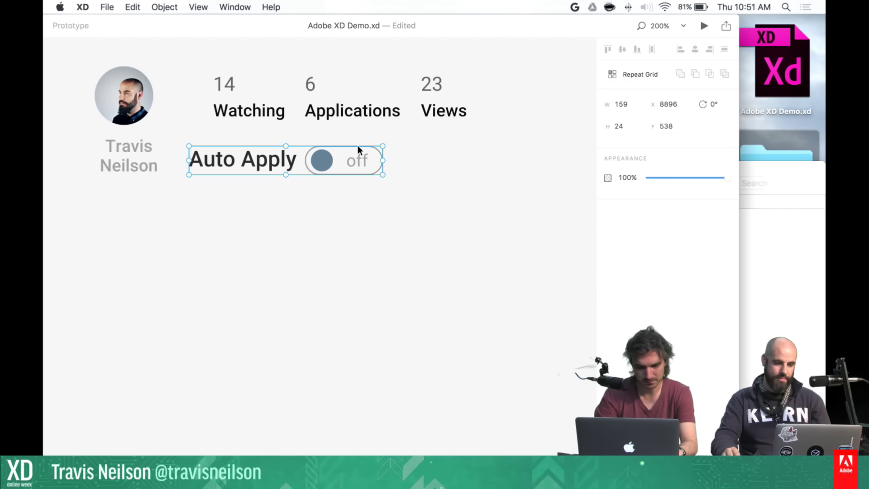
shift+click(441, 113)
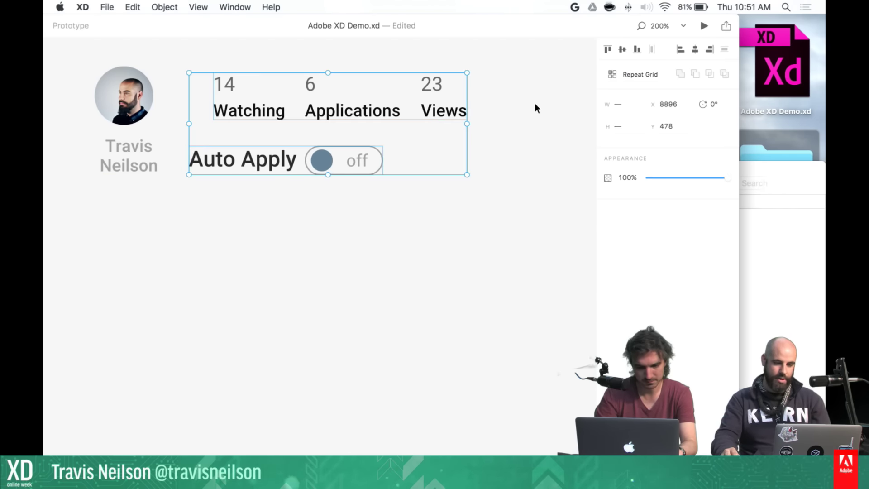
click(705, 47)
click(443, 257)
key(super+minus)
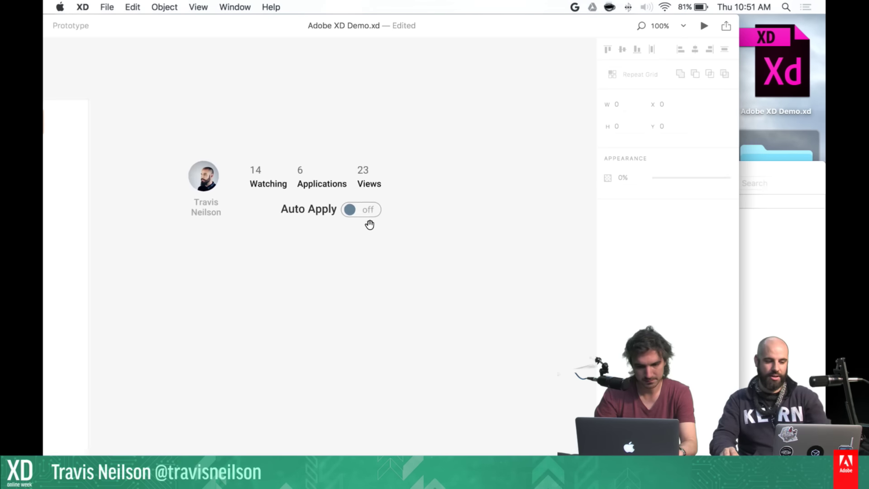
Drag the avatar, name, stats row and Auto Apply group into Your Profile below PLACE
drag(378, 224, 500, 234)
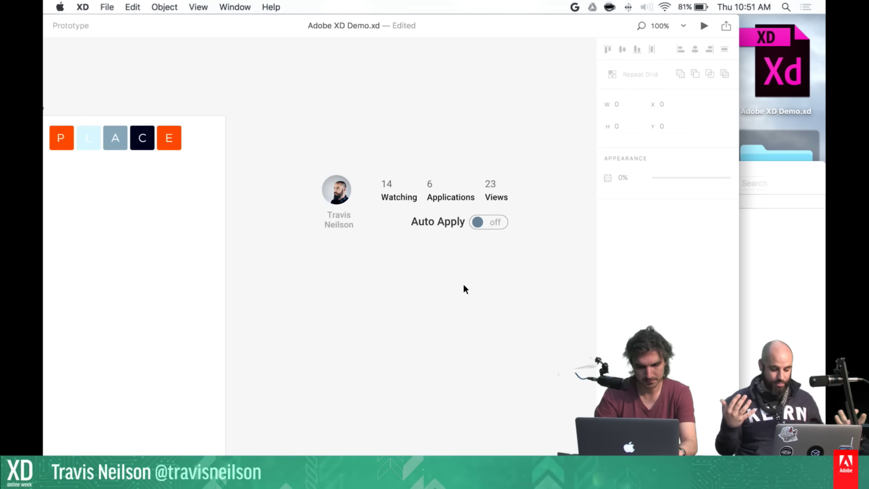
drag(532, 247, 327, 133)
scroll(351, 180, left, 5)
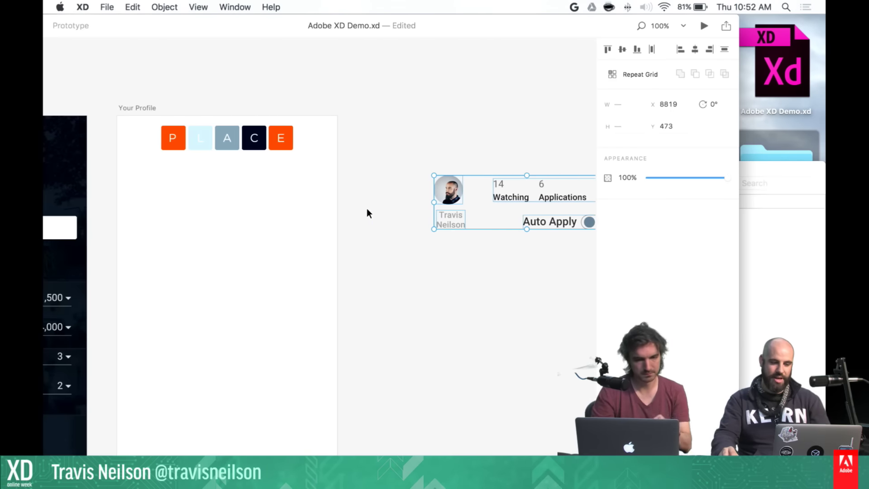
click(498, 194)
drag(440, 142, 262, 210)
click(401, 210)
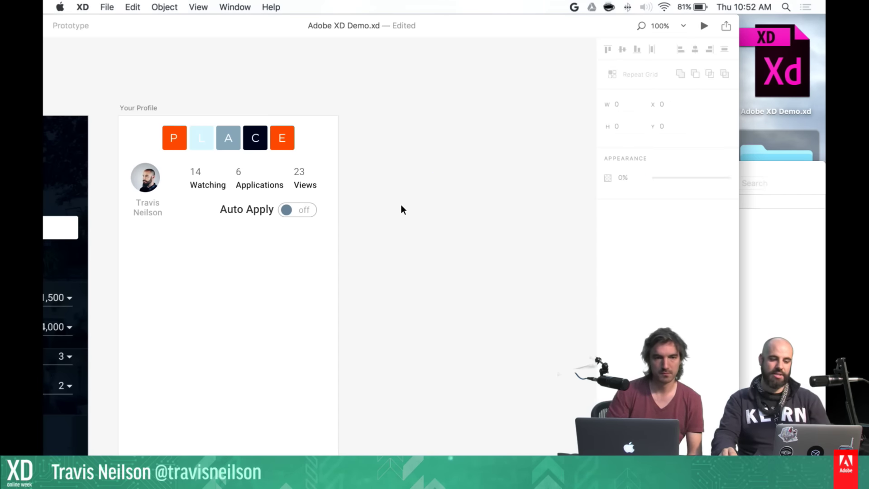
key(super+2)
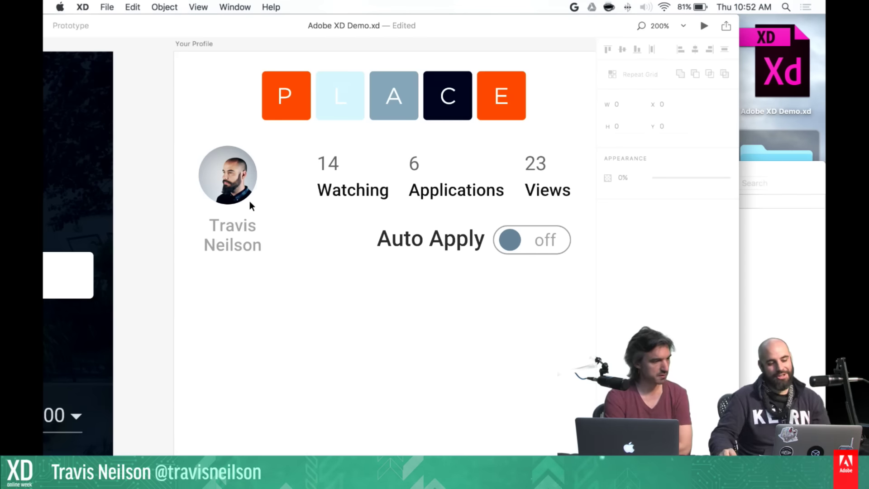
Centre-align the avatar and name, group them, and place the group at X 16
click(233, 192)
click(243, 249)
shift+click(231, 180)
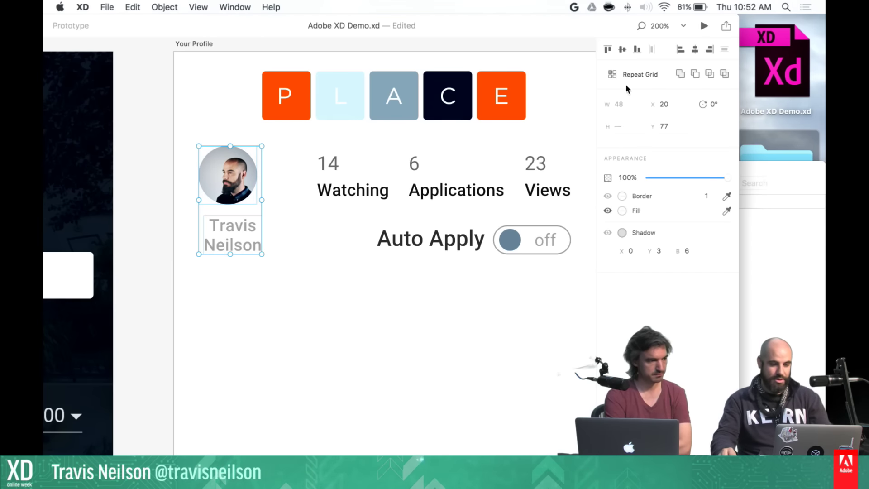
click(695, 50)
key(super+g)
drag(219, 188, 194, 186)
key(Right)
key(Right)
key(Right)
key(Right)
key(Right)
key(Right)
key(Right)
key(Right)
key(Right)
key(Right)
key(Right)
key(Right)
key(Right)
key(Right)
key(Right)
key(Right)
key(Right)
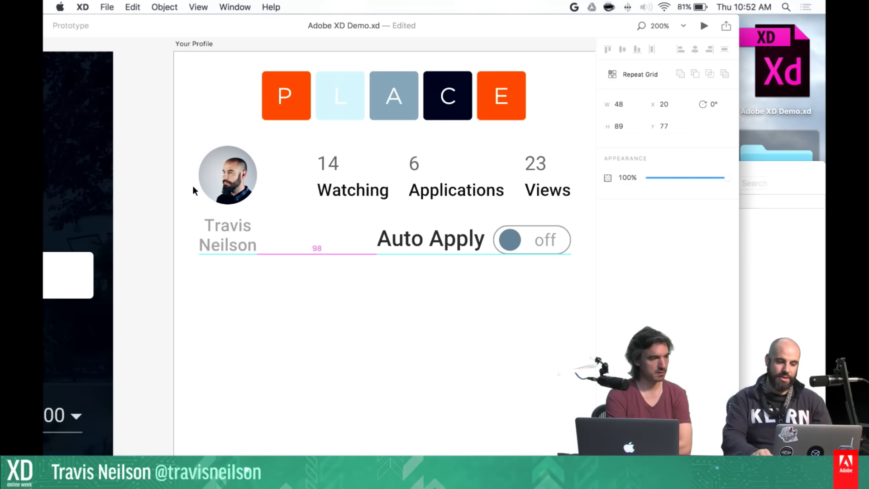
key(Left)
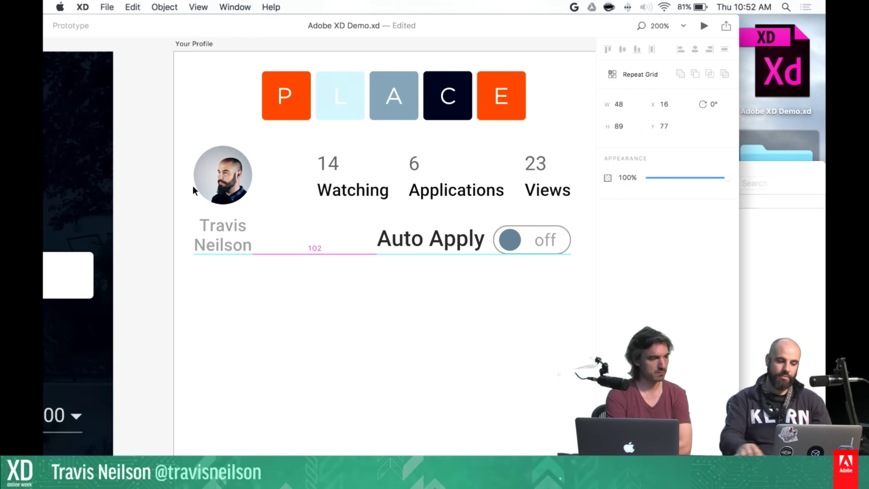
Reposition the stats row and right-align the Auto Apply group with it
scroll(356, 191, right, 2)
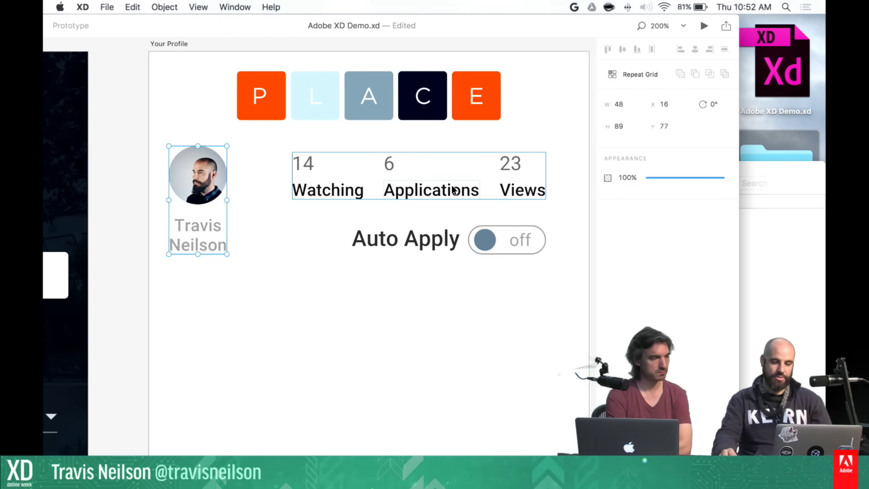
mouse_move(452, 189)
mouse_down()
mouse_move(493, 191)
mouse_move(440, 178)
mouse_move(460, 179)
mouse_move(452, 178)
mouse_up()
scroll(491, 187, down, 3)
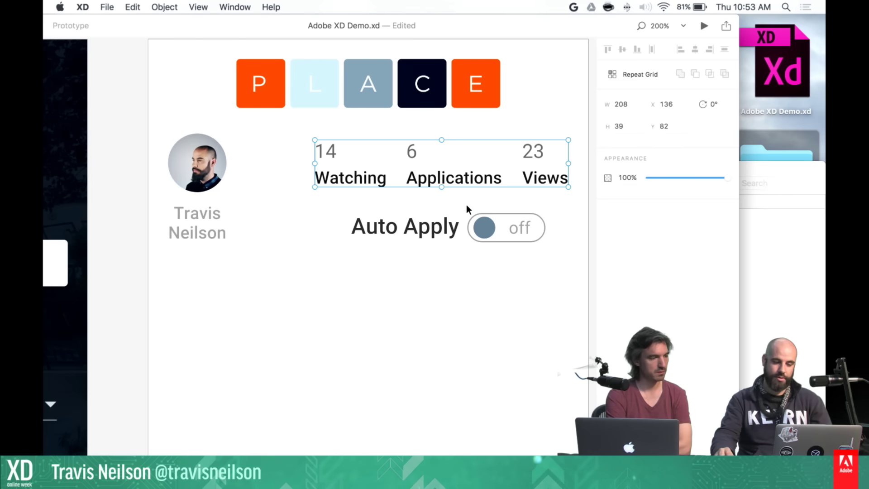
click(491, 197)
click(488, 219)
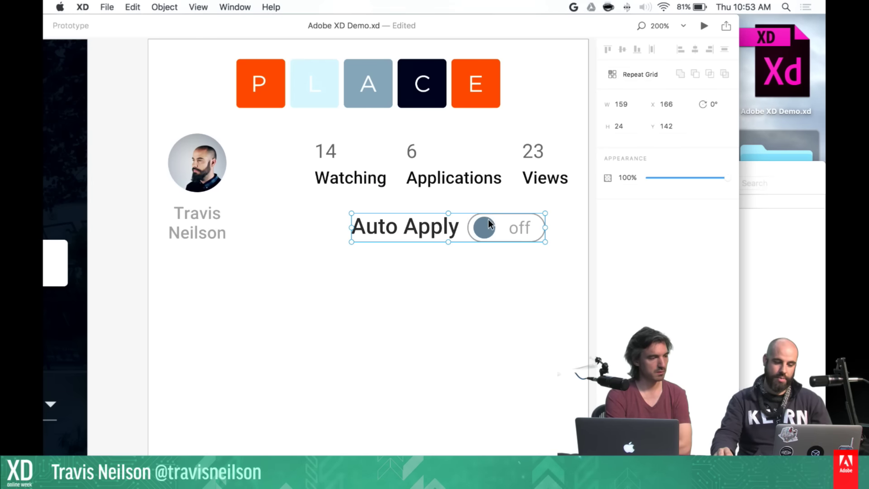
shift+click(497, 181)
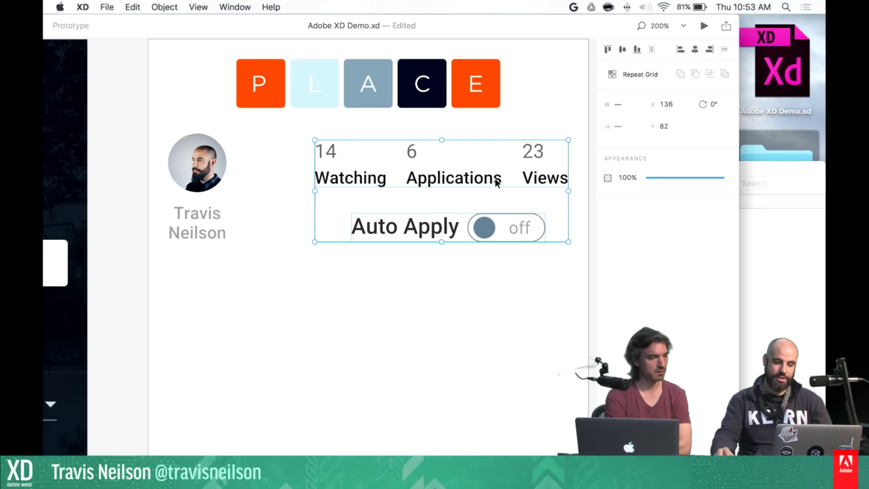
click(710, 49)
click(581, 292)
key(super+1)
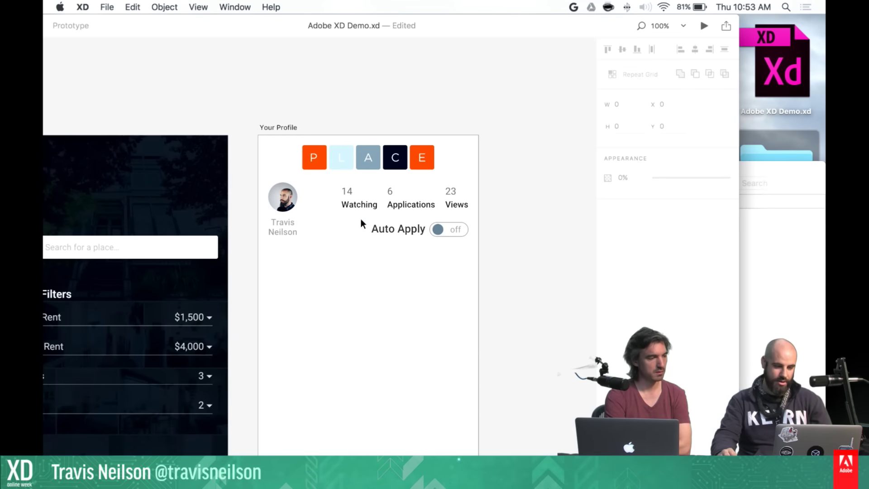
Test a top alignment of Auto Apply with the avatar group, revert it, and select the avatar circle
click(377, 229)
shift+click(279, 199)
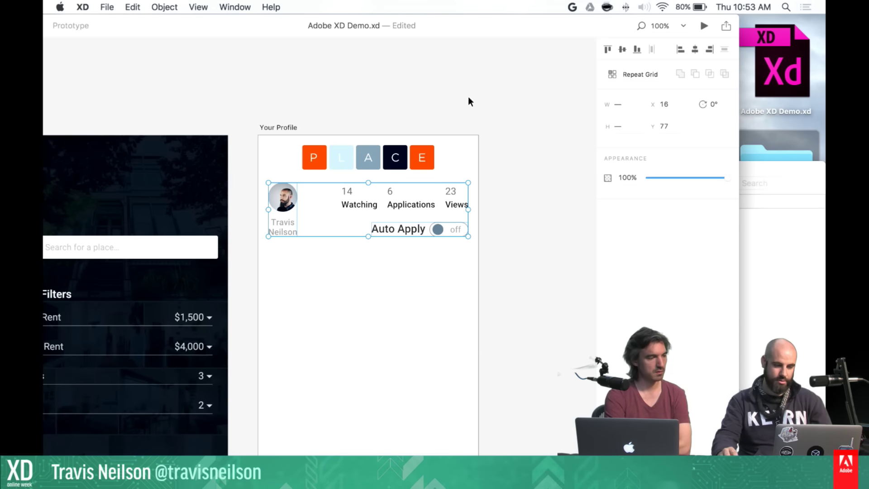
click(608, 49)
click(636, 48)
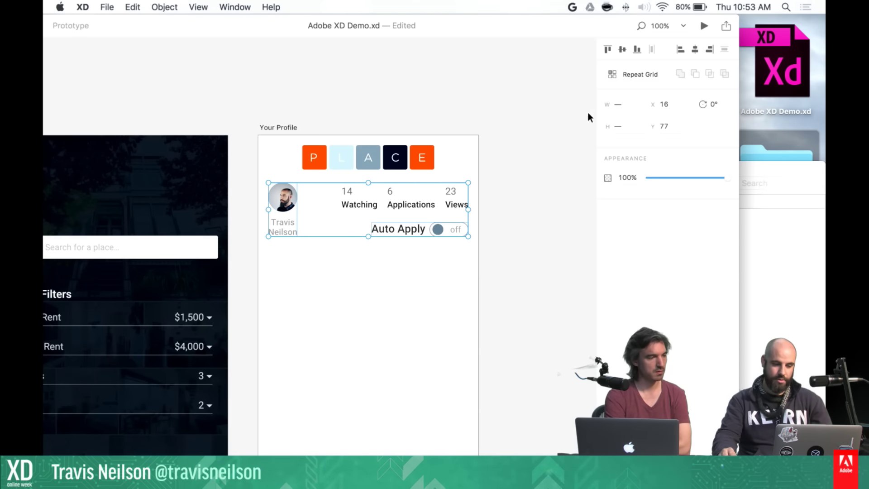
click(443, 204)
key(Escape)
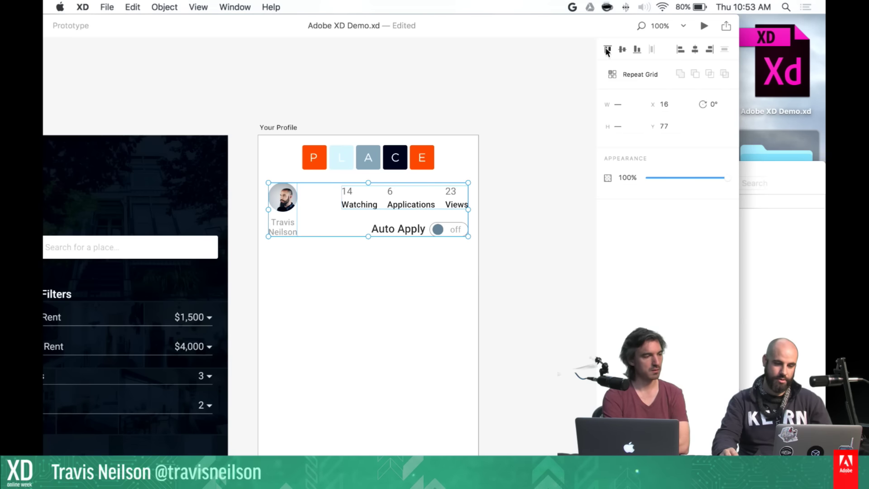
click(553, 137)
drag(524, 248, 567, 231)
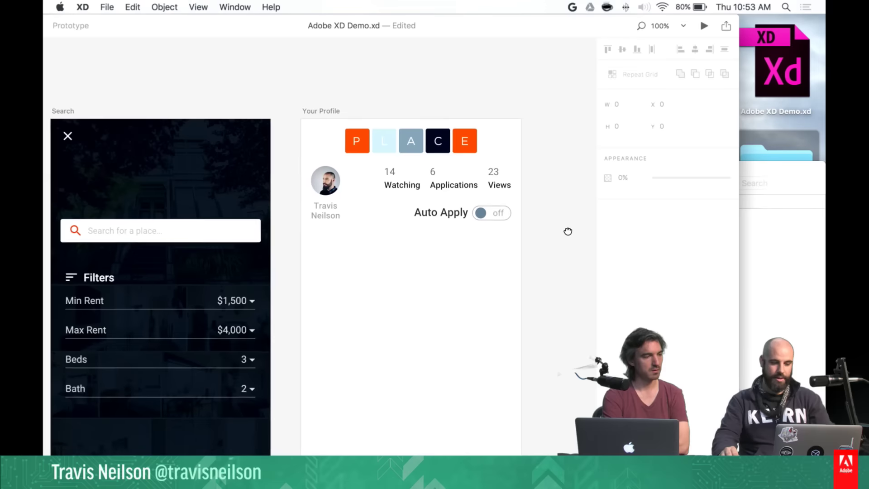
double_click(344, 183)
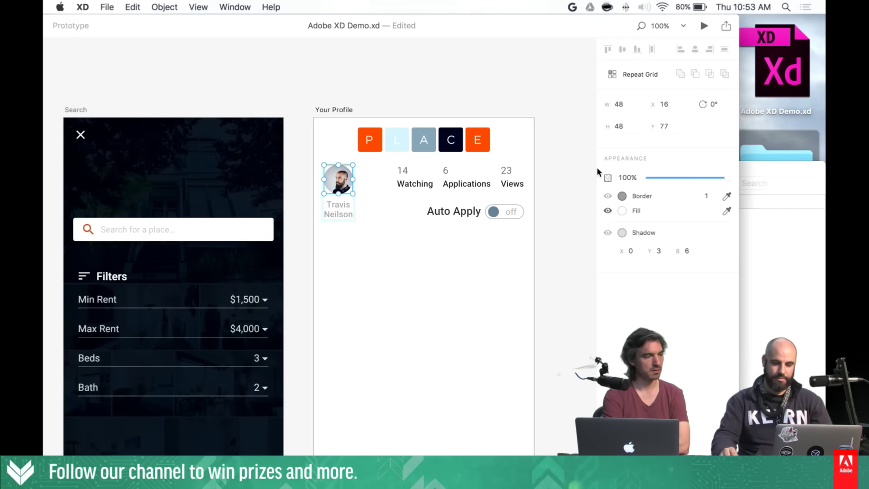
click(629, 104)
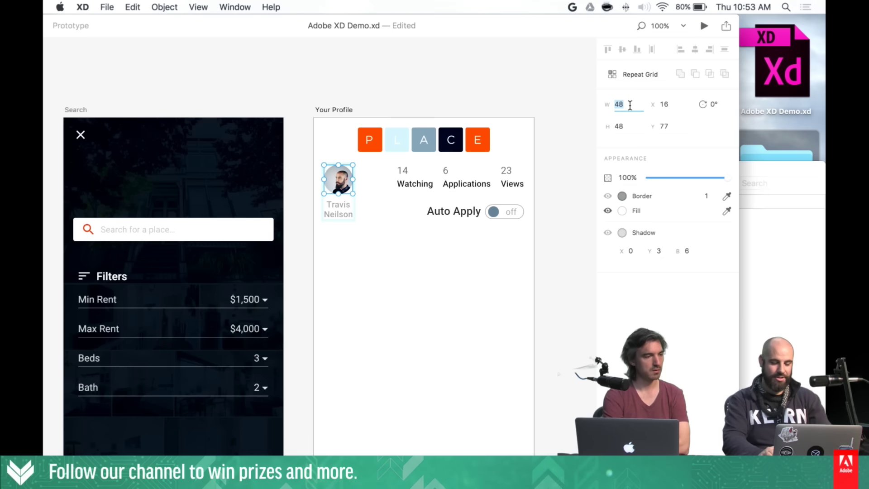
text(52)
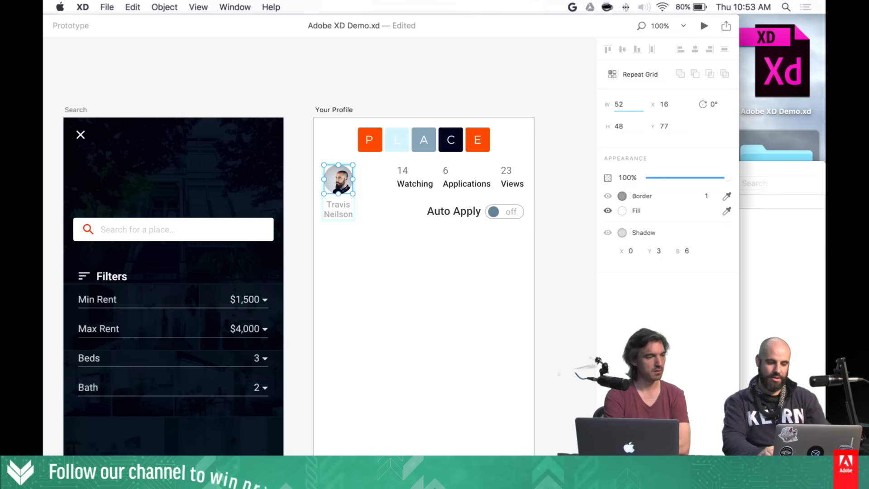
key(Tab)
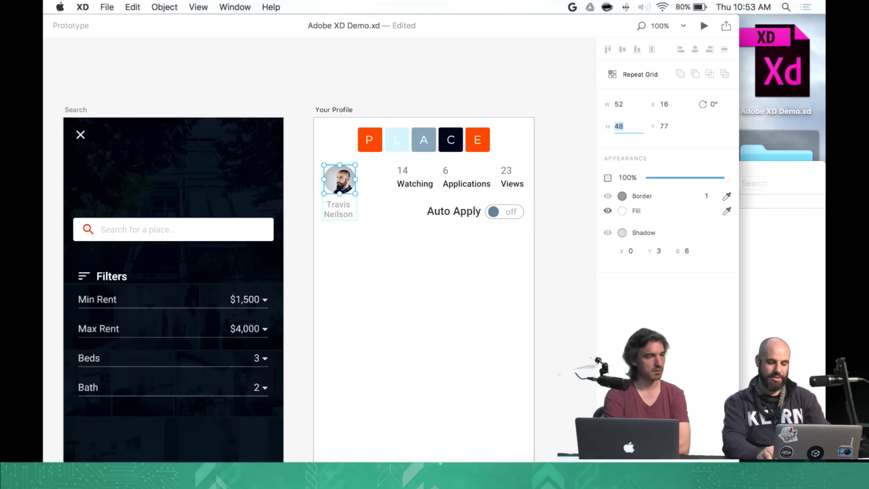
text(52)
key(Return)
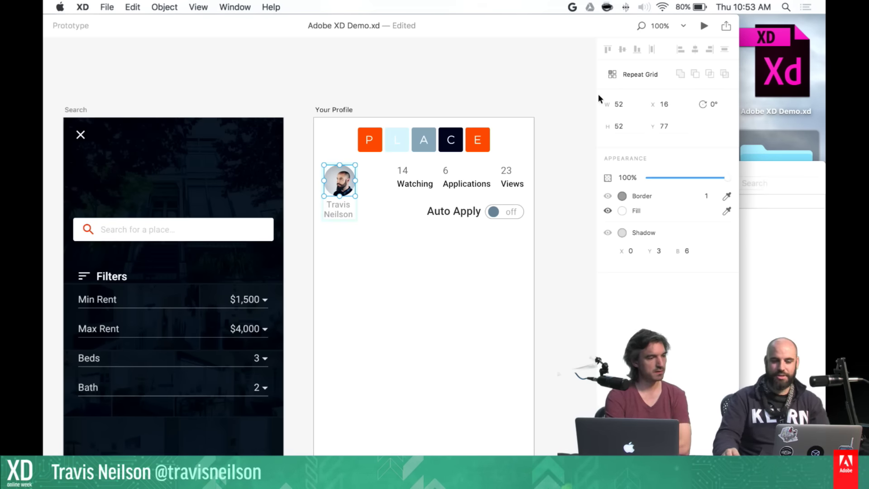
click(613, 101)
key(Up)
key(Up)
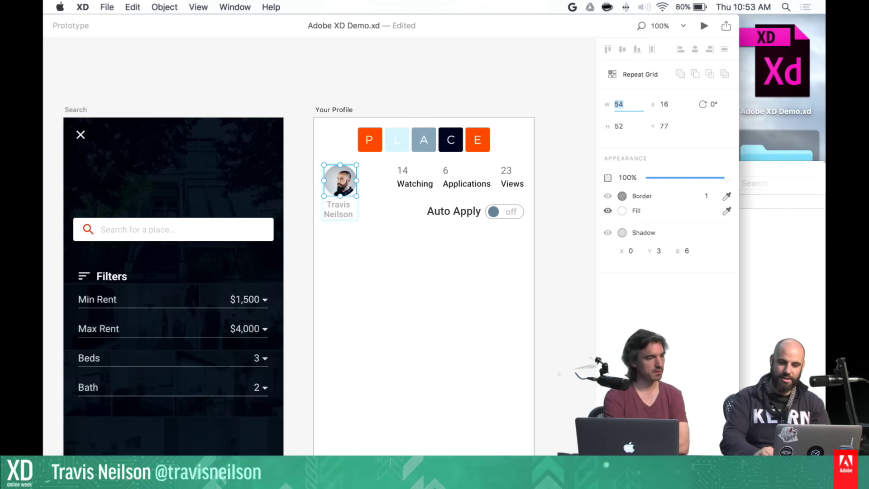
key(Up)
key(Up)
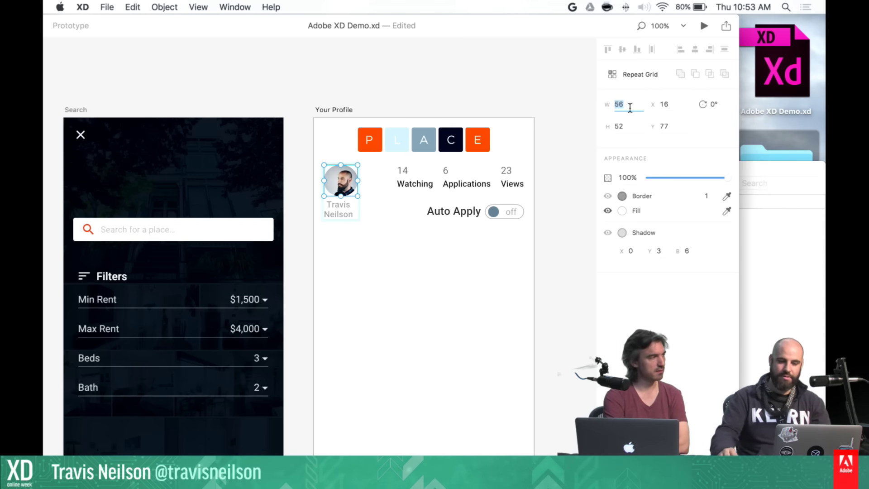
click(632, 128)
key(Up)
key(Up)
key(Up)
key(Up)
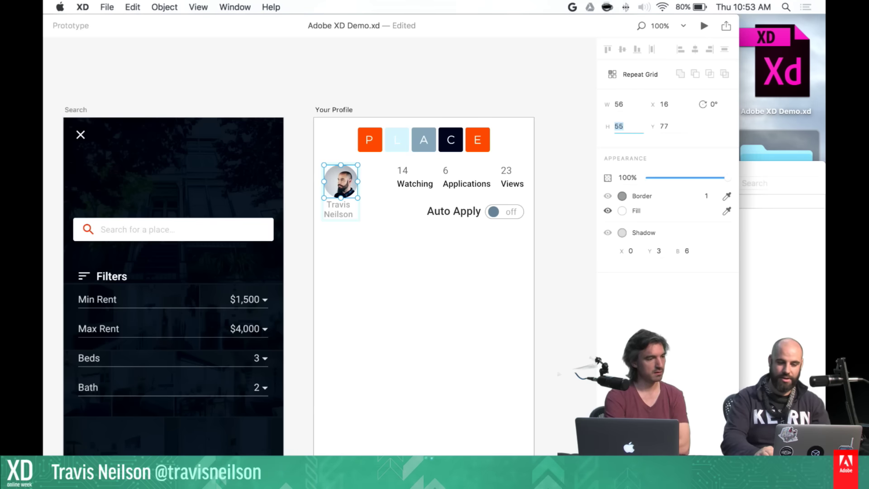
click(473, 81)
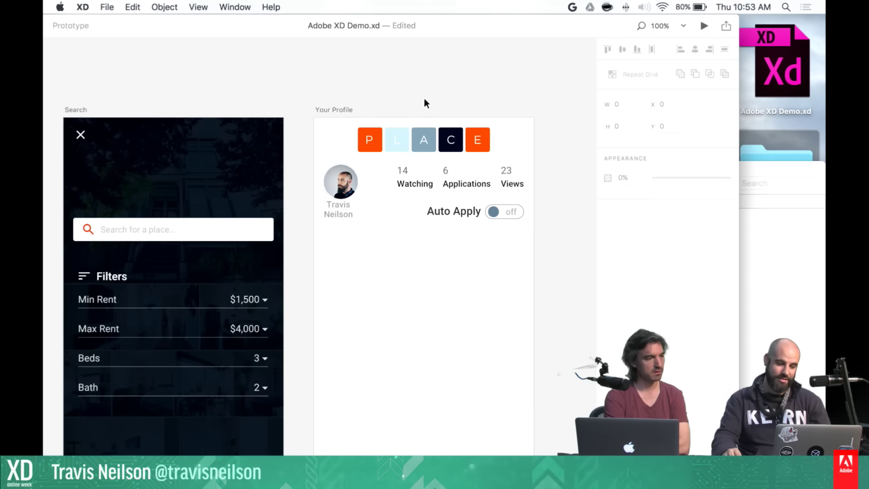
click(347, 204)
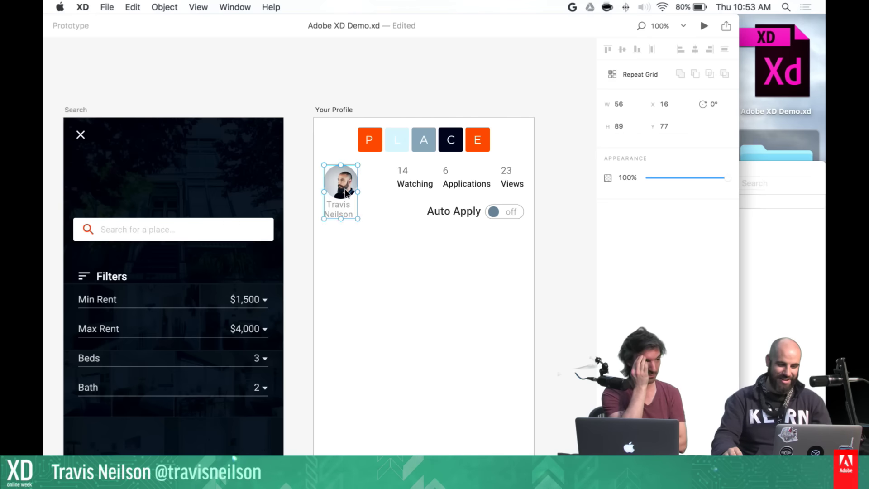
double_click(346, 193)
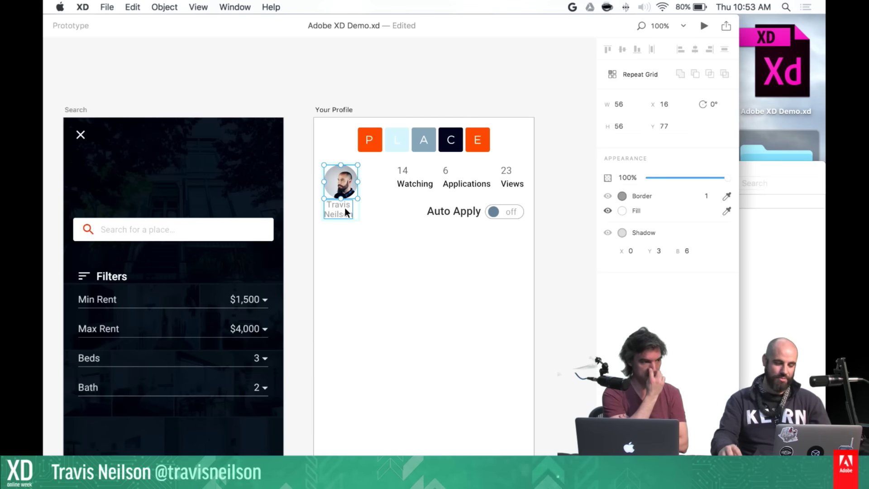
Horizontally centre the name text under the avatar with Align Center, then deselect
scroll(346, 212, up, 5)
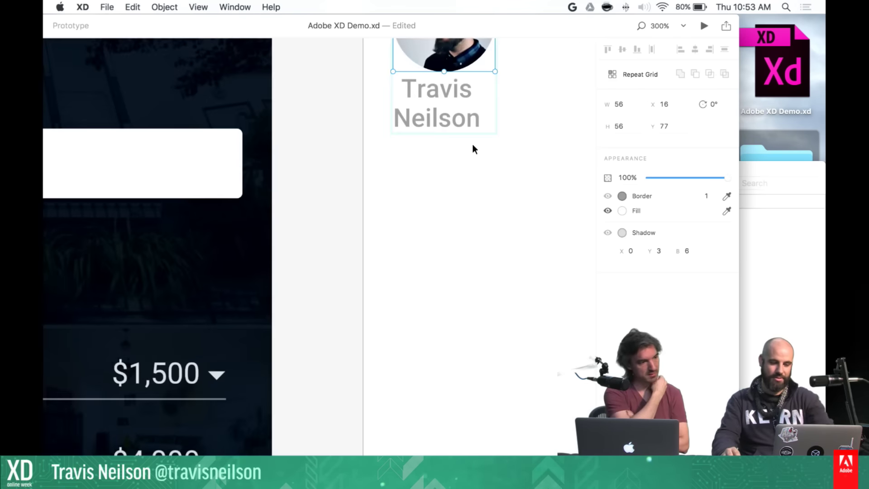
scroll(466, 151, up, 2)
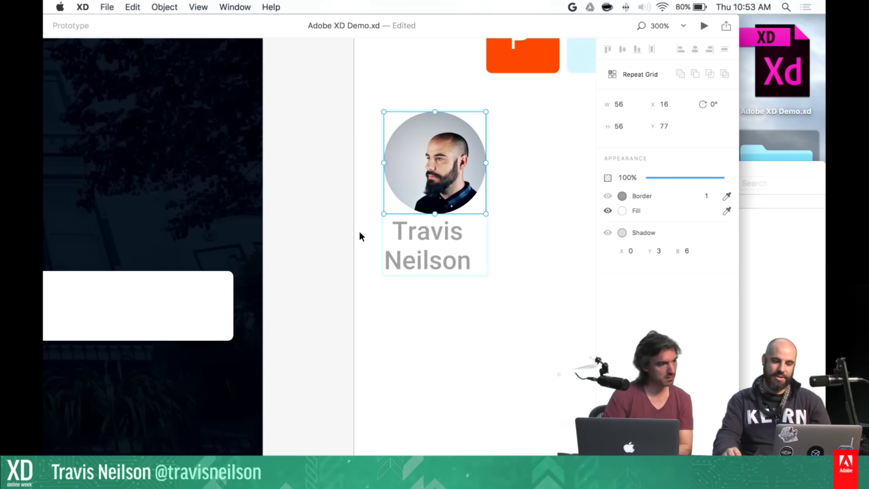
shift+click(453, 235)
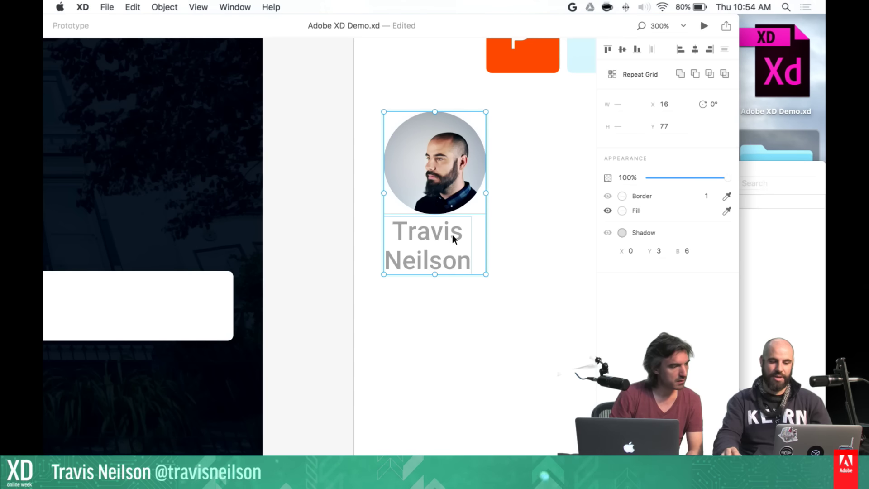
click(693, 51)
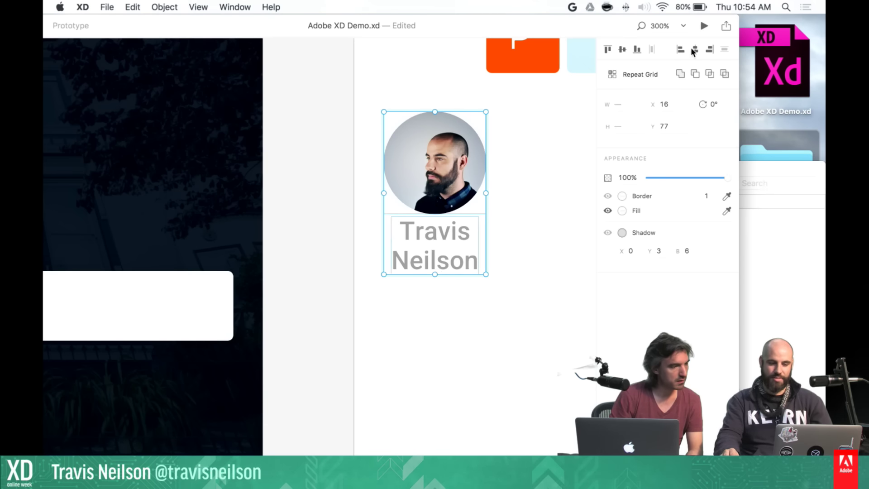
double_click(461, 233)
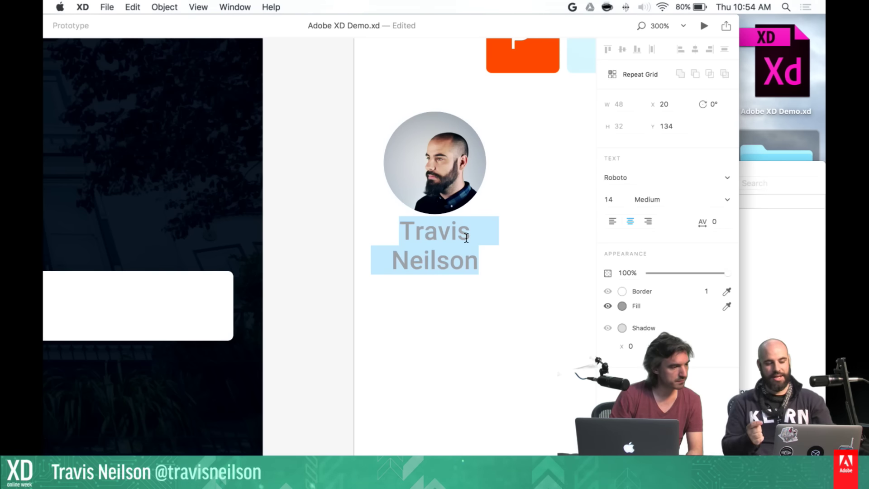
key(Escape)
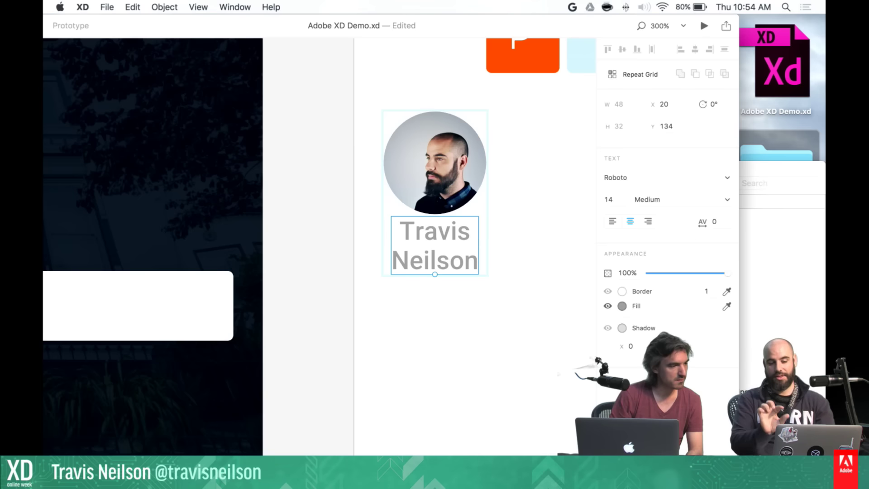
key(Escape)
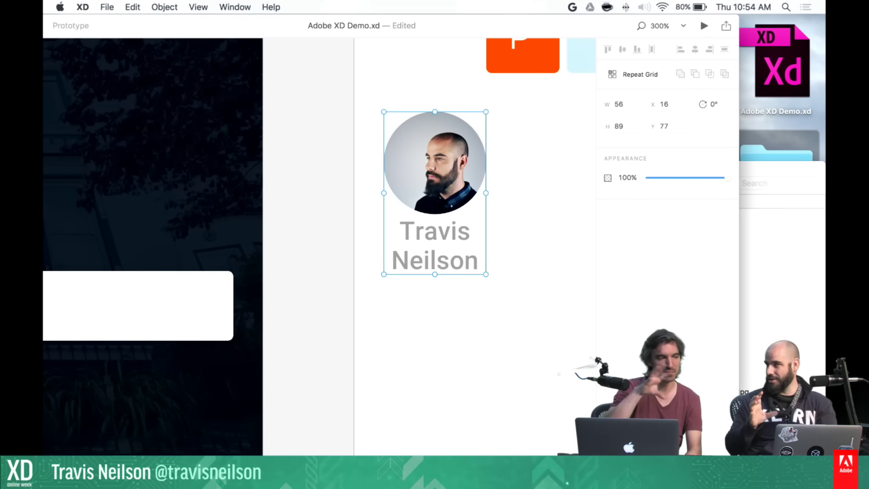
key(Escape)
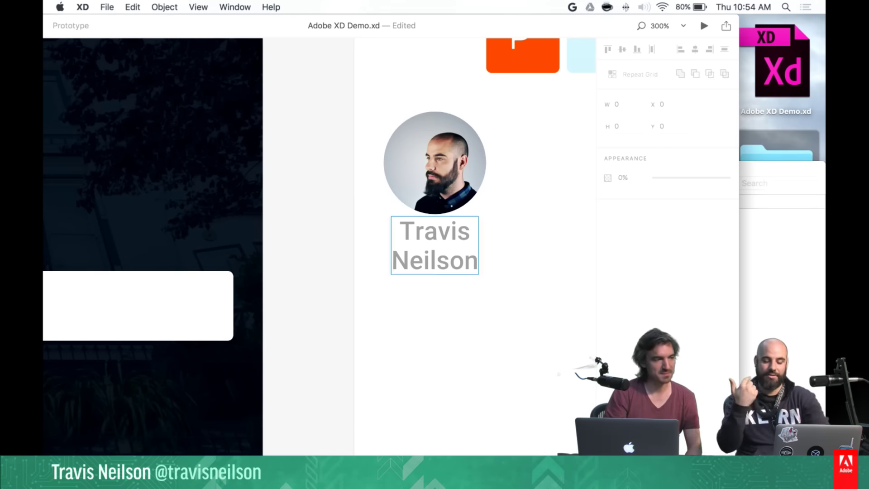
key(super+1)
drag(553, 249, 528, 188)
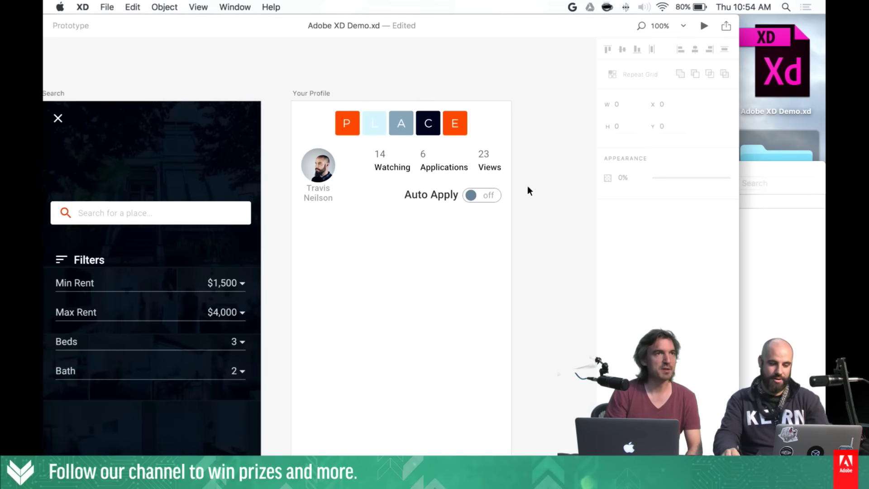
click(326, 178)
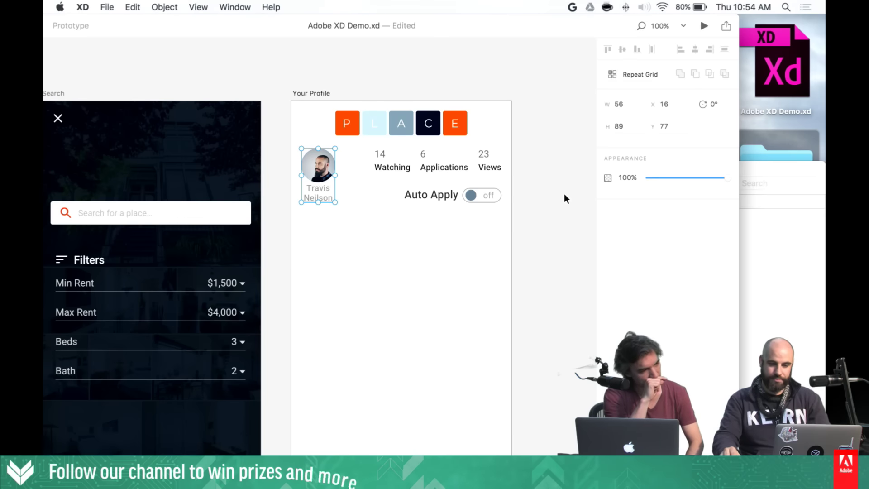
click(545, 218)
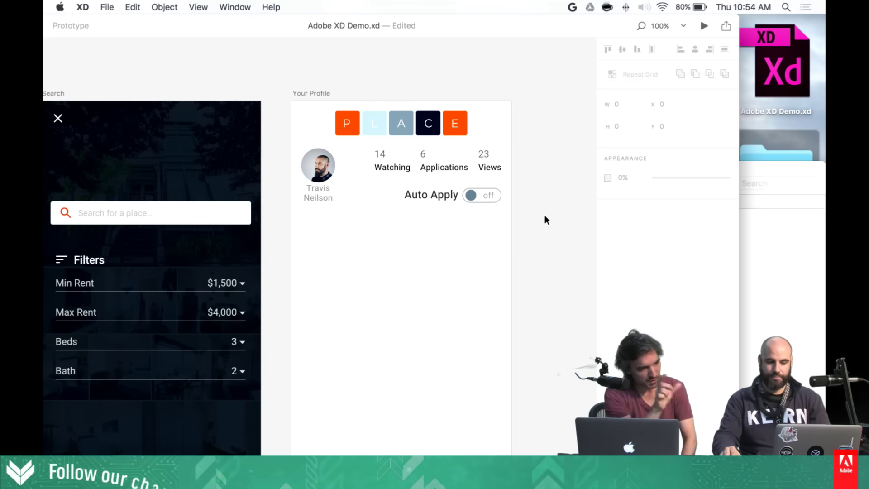
click(311, 163)
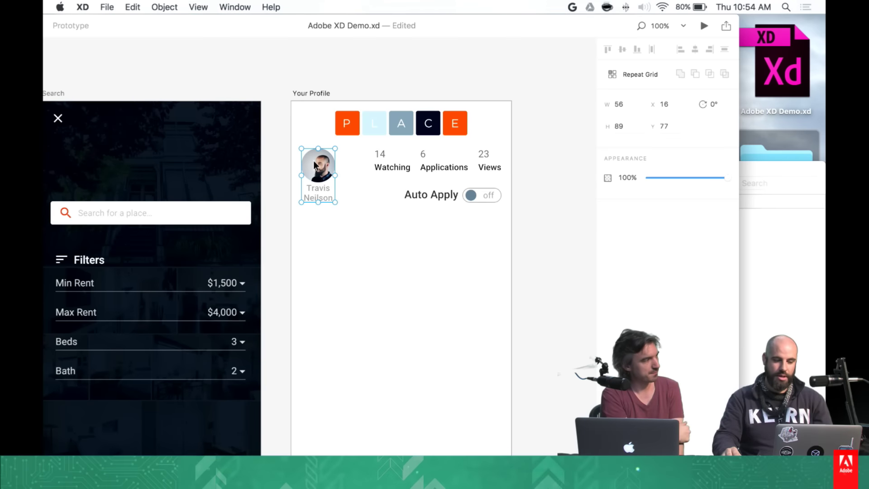
click(554, 182)
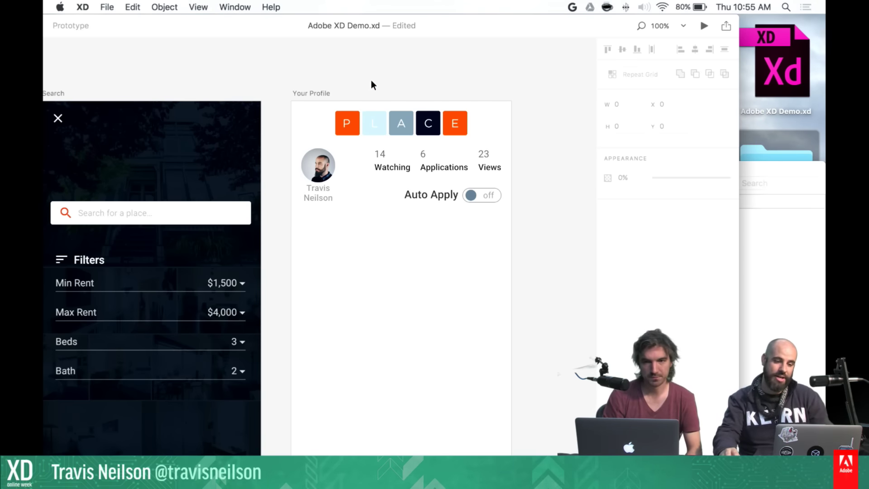
Draw a borderless rectangle below the Auto Apply row and fill it with Mercury light grey
key(r)
drag(360, 224, 436, 276)
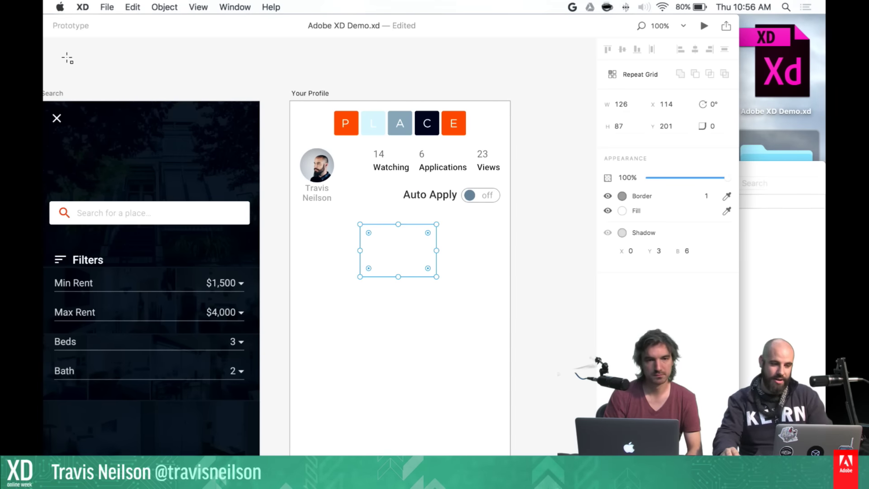
click(607, 195)
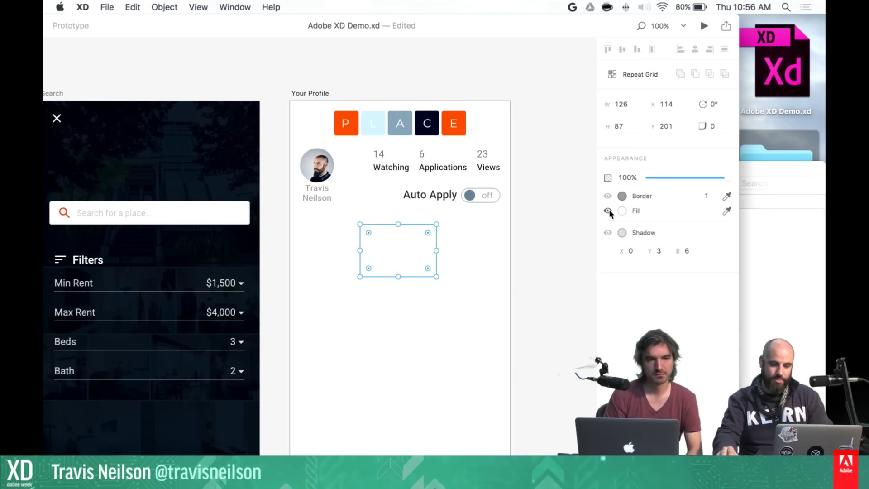
click(622, 210)
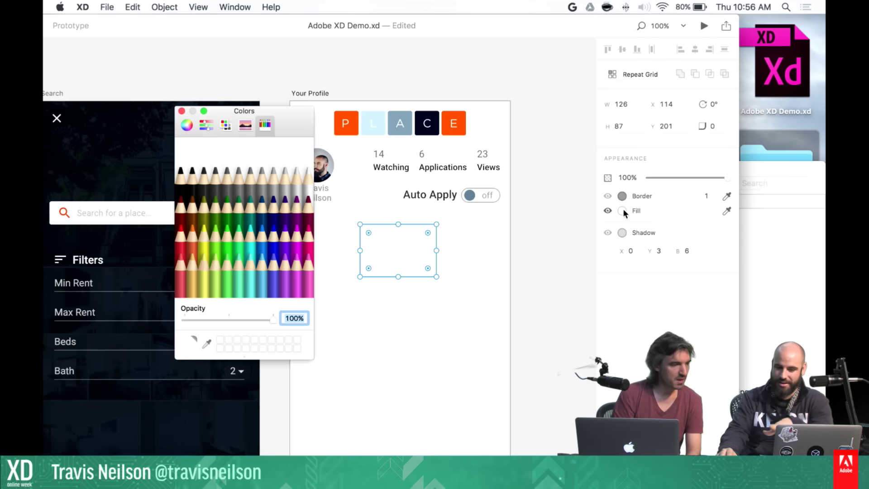
click(285, 178)
click(181, 111)
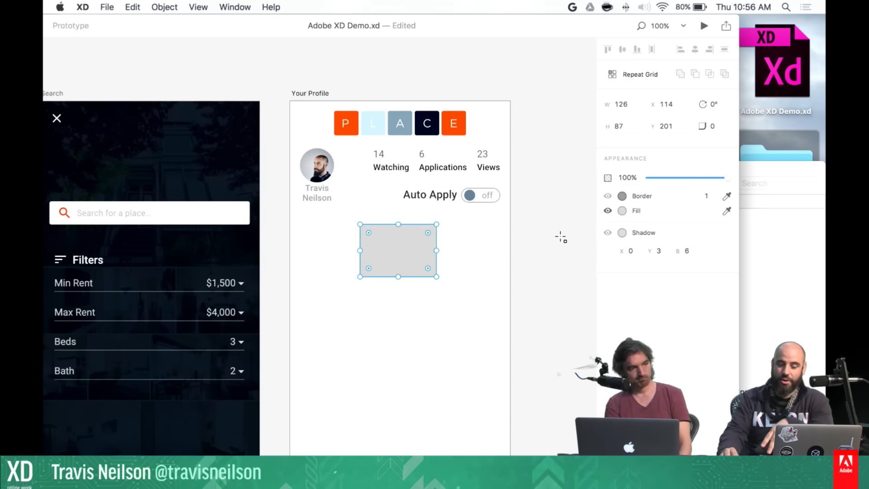
click(622, 210)
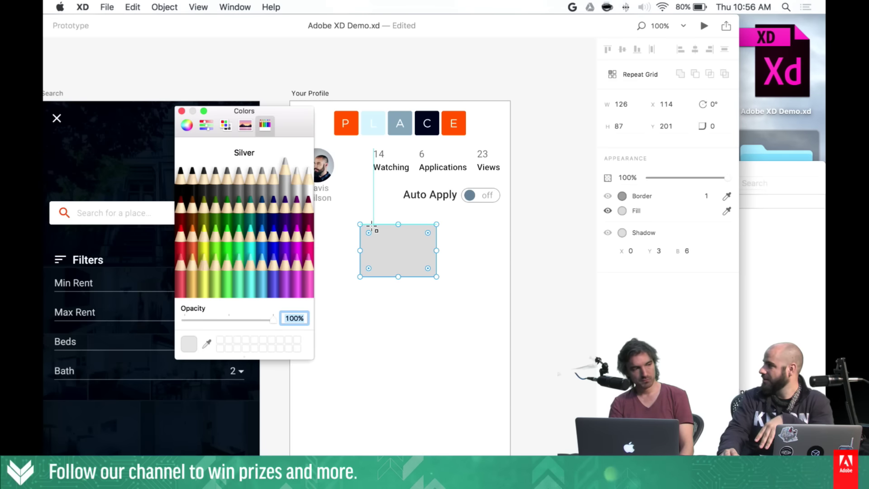
click(311, 171)
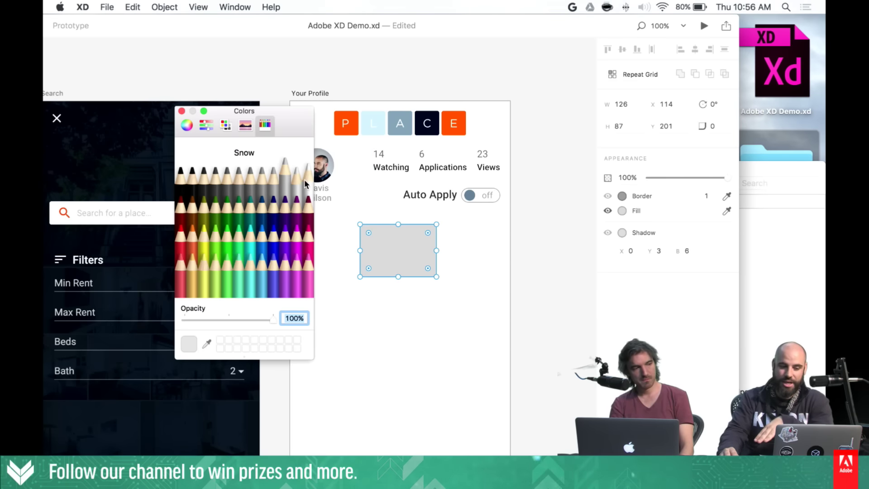
click(295, 172)
click(181, 111)
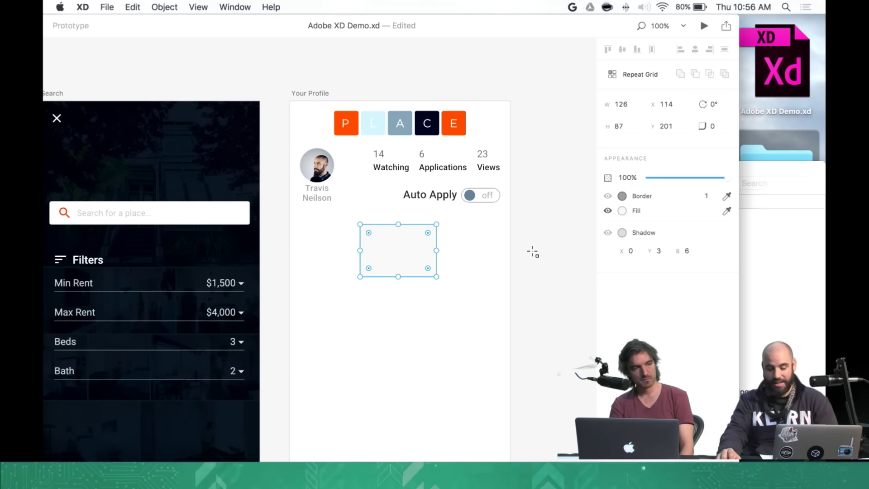
click(532, 251)
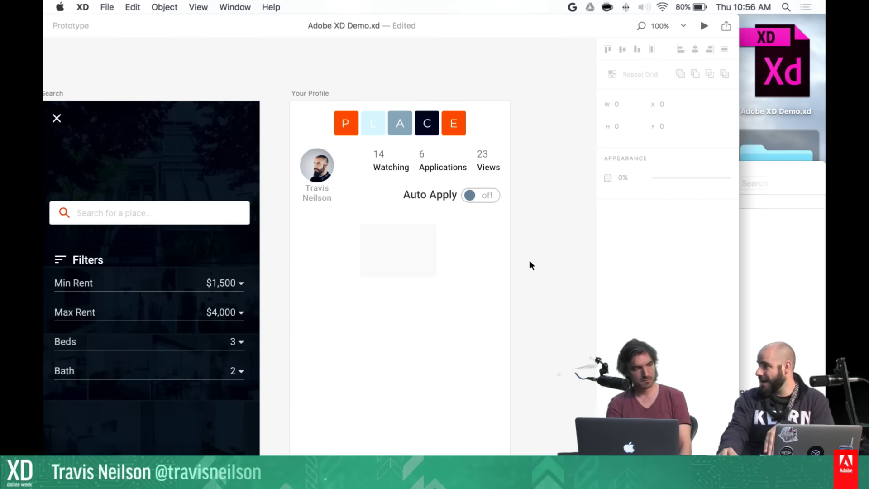
Position the light grey card at X 185, Y 182, 16 px below the Auto Apply toggle
drag(390, 252, 422, 232)
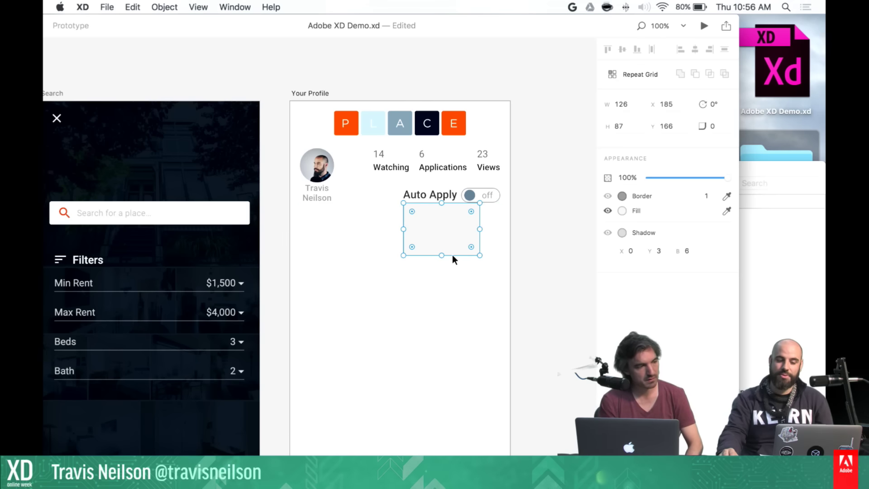
key(Down)
key(Up)
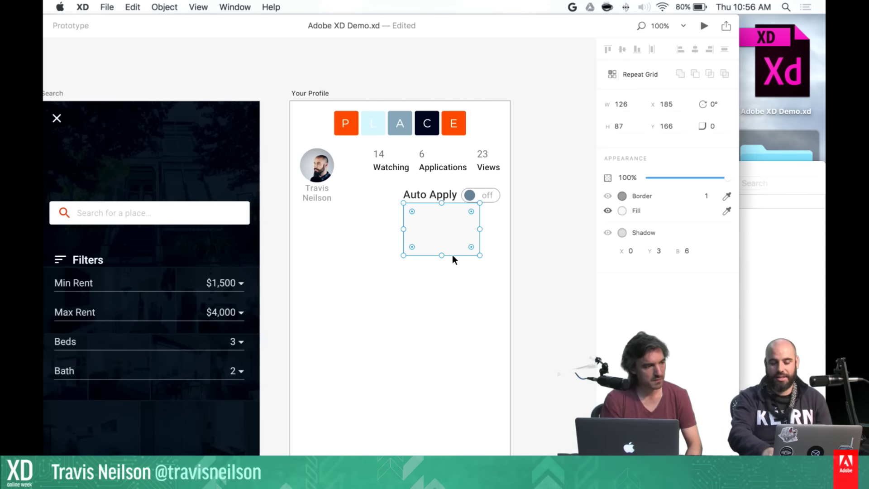
key(super+equal)
scroll(454, 265, right, 6)
scroll(455, 268, up, 4)
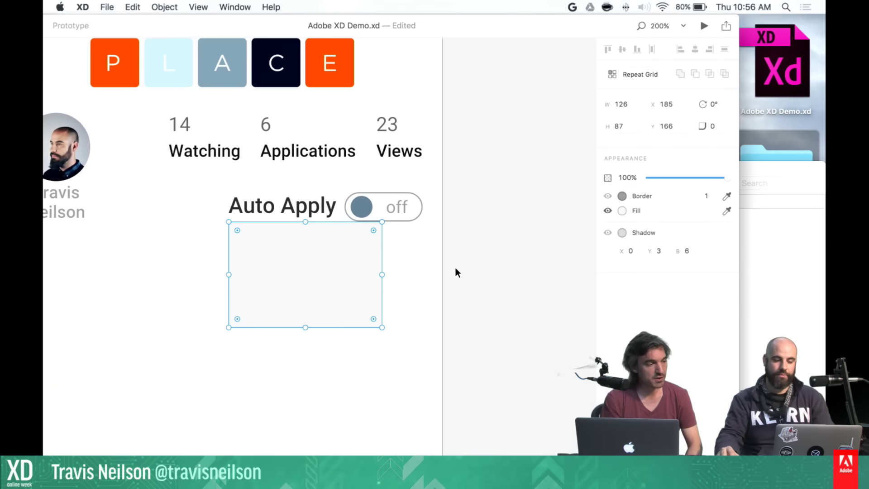
key(Down)
key(Down)
key(Down)
key(Down)
key(Down)
key(Down)
key(Down)
key(Down)
key(Down)
key(Down)
key(Down)
key(Down)
key(Down)
key(Down)
key(Down)
key(Down)
key(Down)
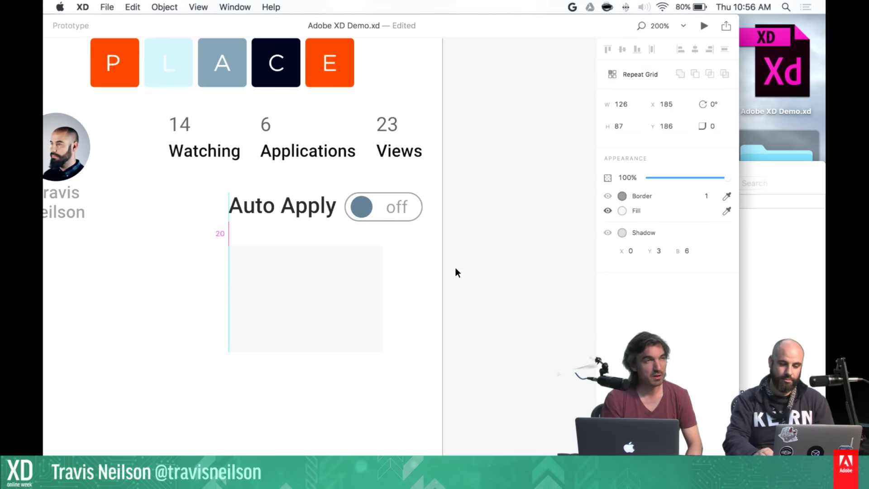
key(Up)
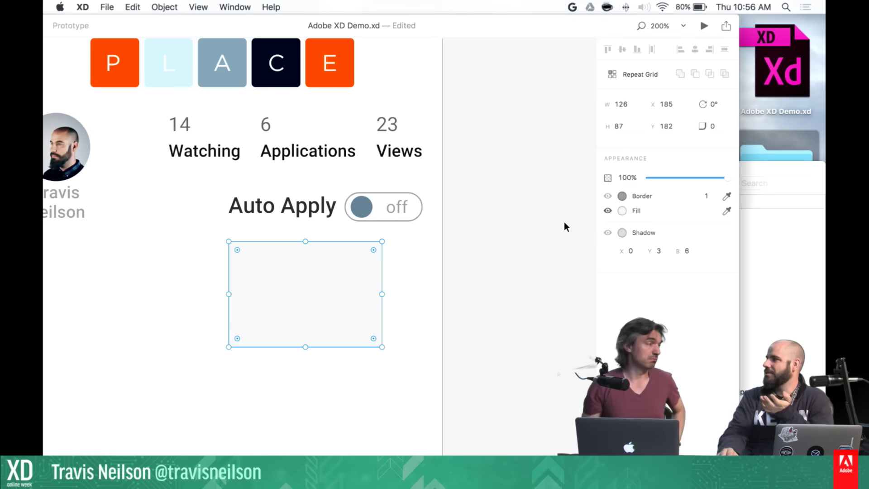
click(497, 273)
click(384, 293)
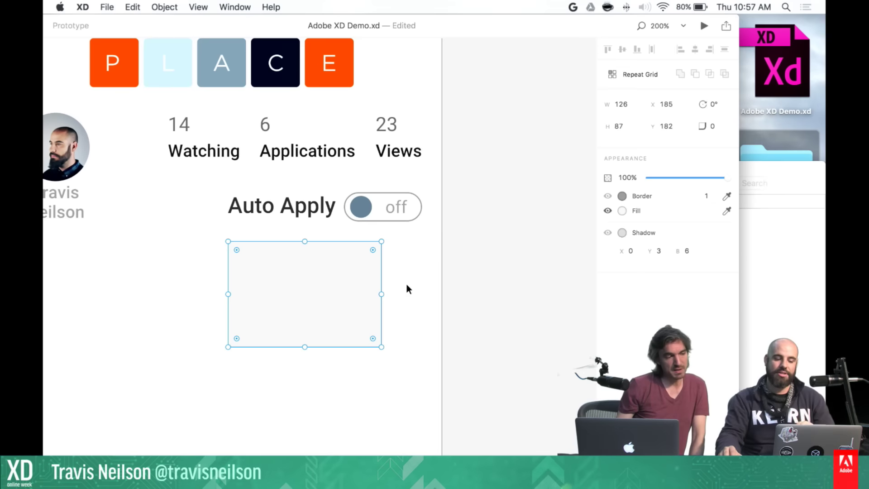
scroll(441, 265, left, 5)
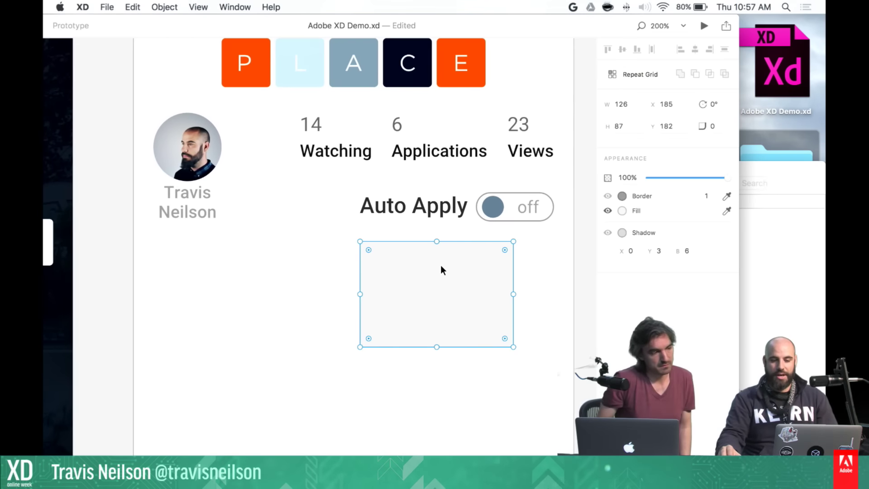
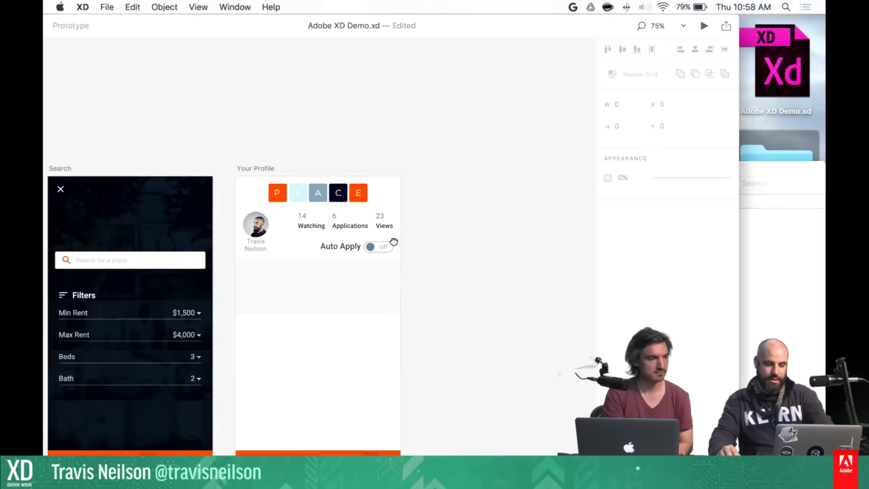
Copy the Headline one and META INFORMATION text samples
scroll(622, 241, left, 15)
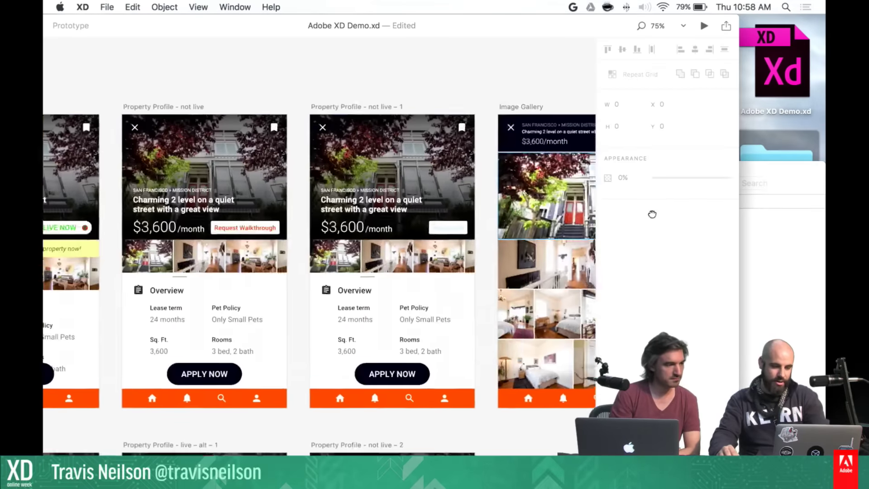
scroll(433, 243, left, 15)
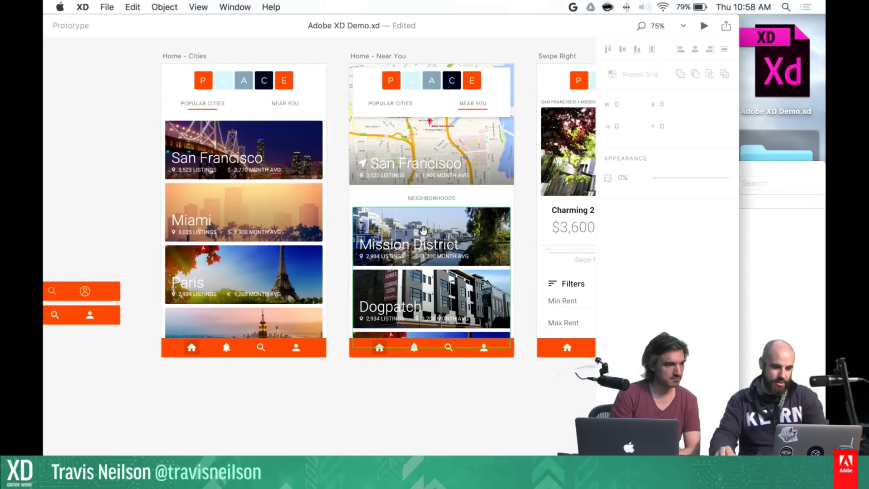
scroll(595, 310, left, 15)
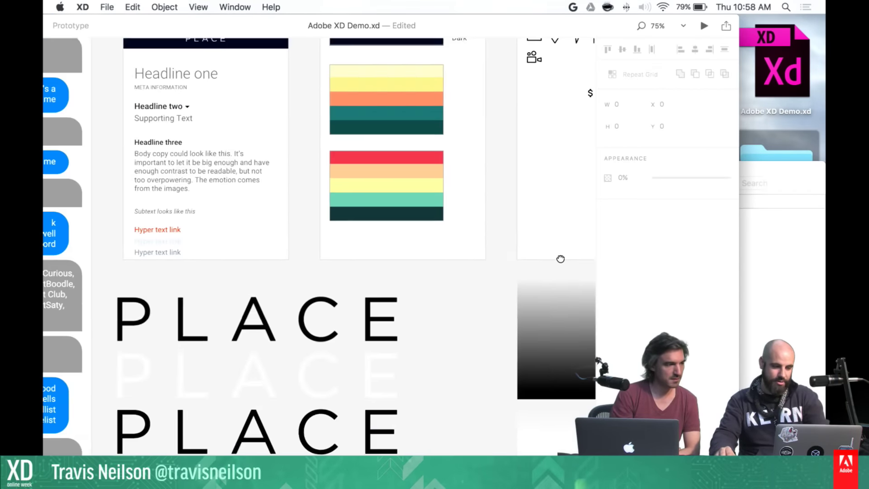
scroll(443, 363, up, 2)
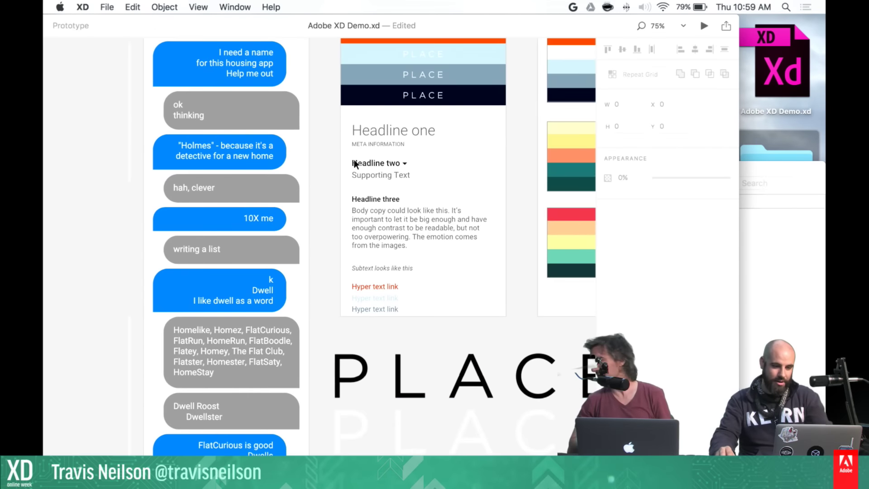
click(379, 130)
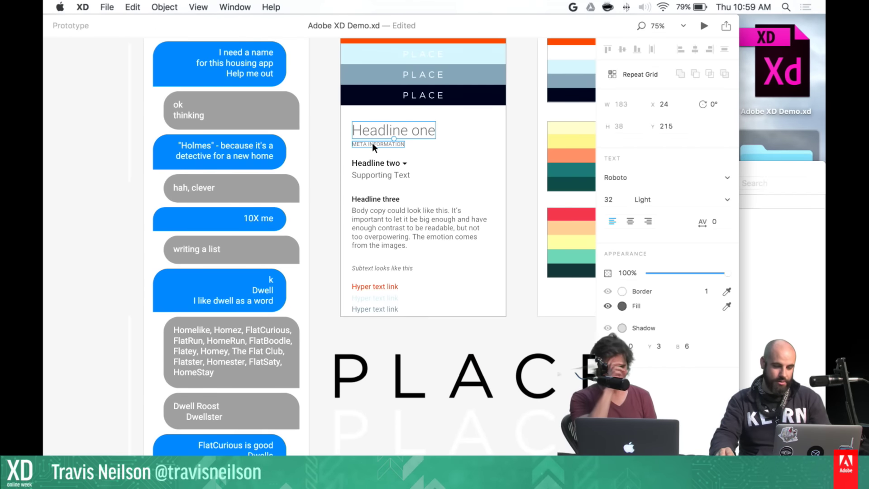
shift+click(372, 142)
key(super+c)
click(528, 176)
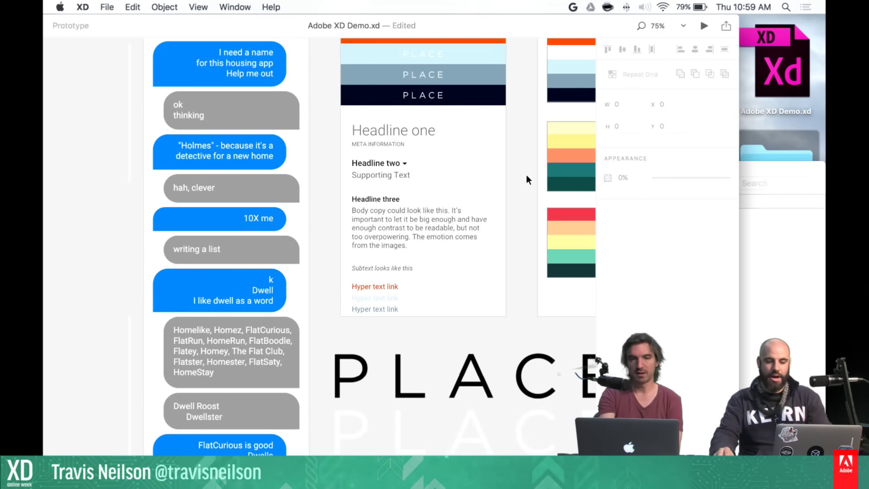
Zoom out to the whole profile screen, select the Your Packet card, and bring Finder forward
scroll(448, 180, right, 15)
scroll(141, 200, right, 10)
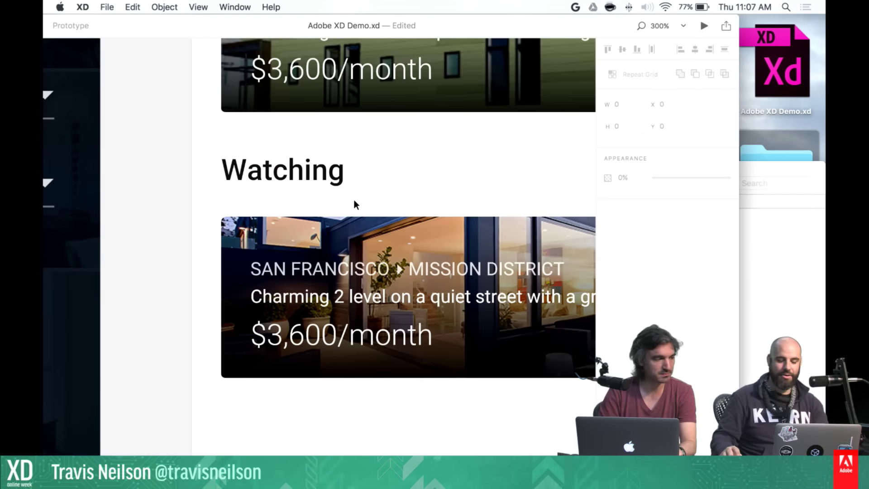
click(354, 200)
key(super+1)
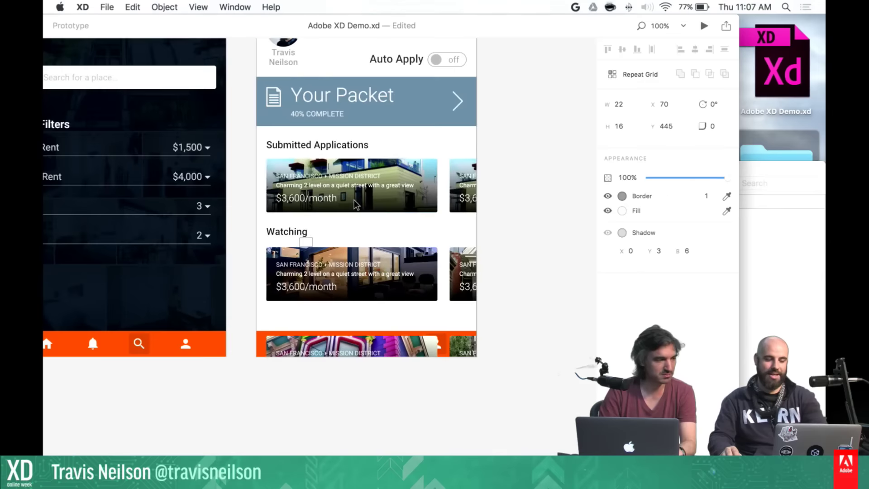
click(535, 123)
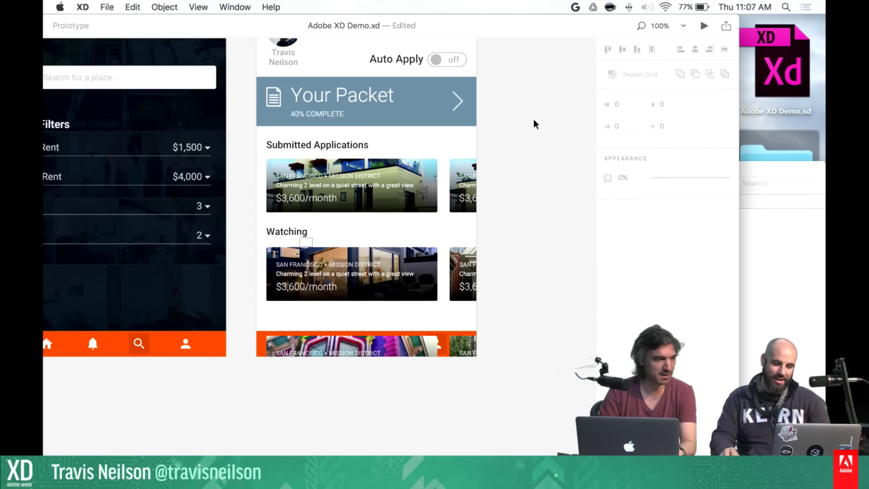
scroll(534, 126, up, 5)
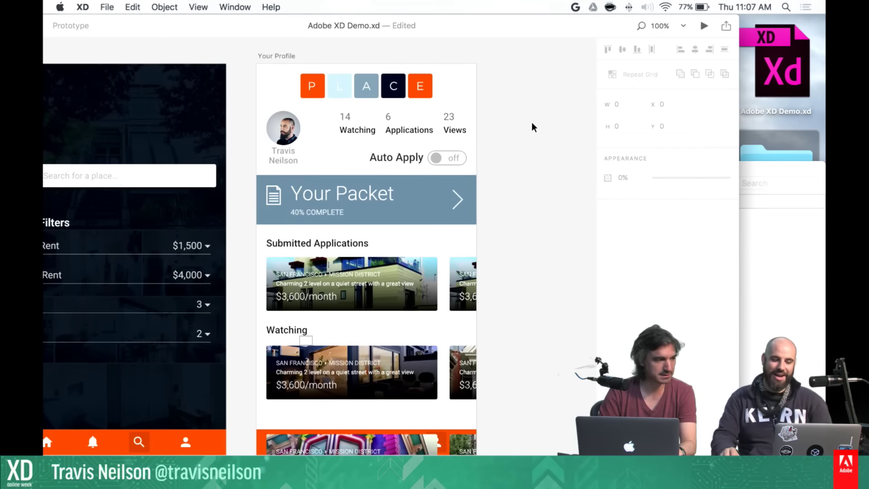
click(421, 202)
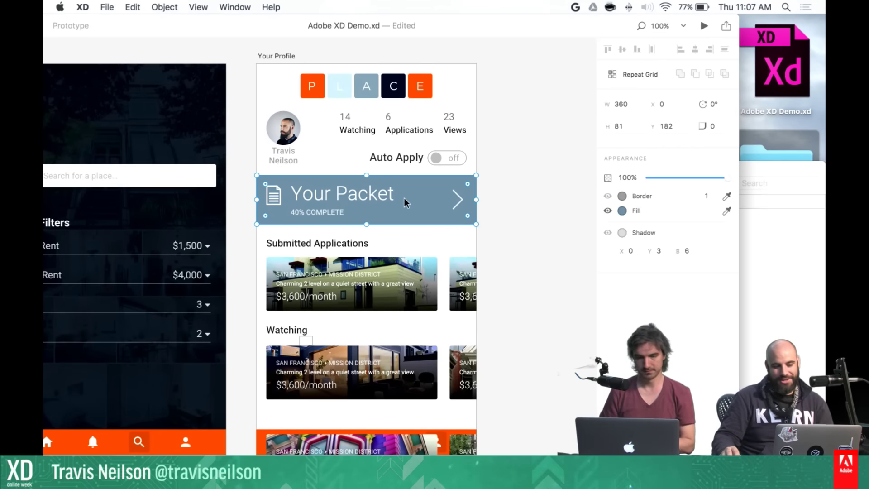
click(750, 292)
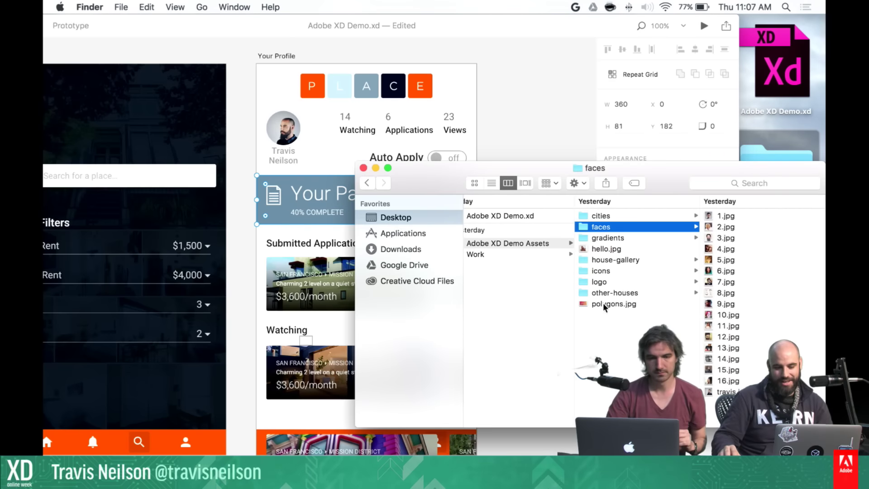
Try dropping polygons.jpg into the Your Packet card from Finder, then undo it
drag(604, 307, 334, 207)
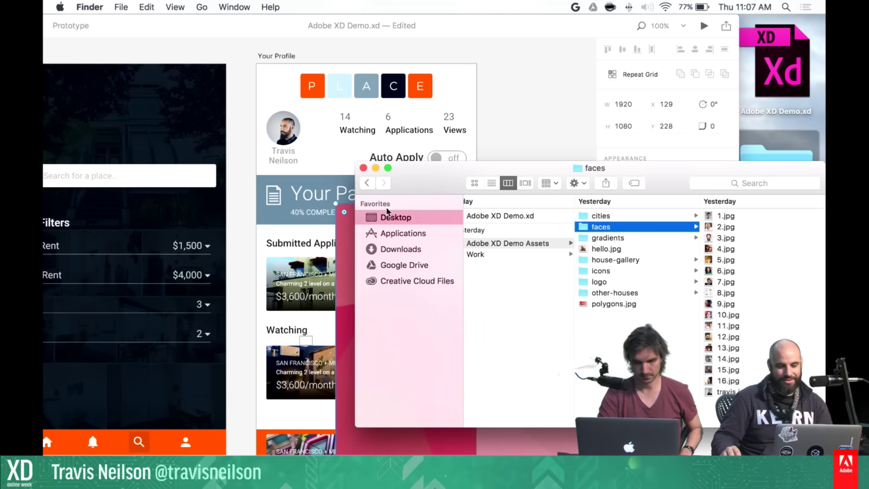
key(super+v)
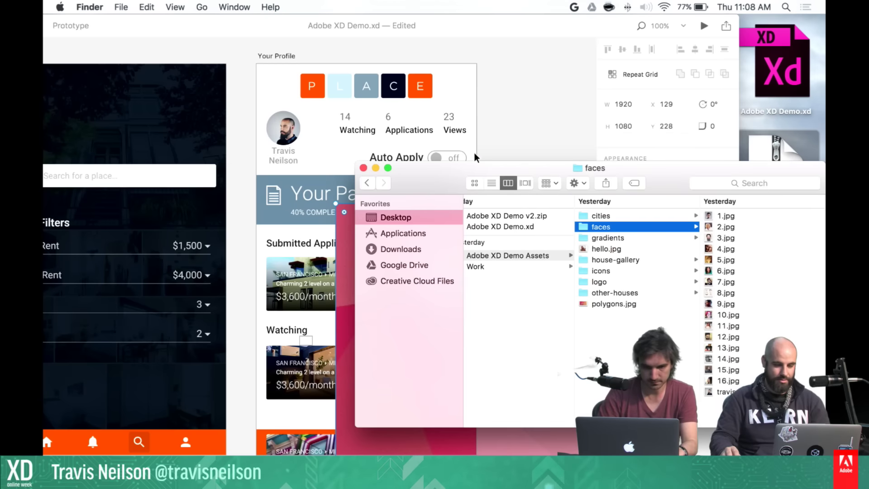
click(518, 136)
key(super+z)
click(762, 271)
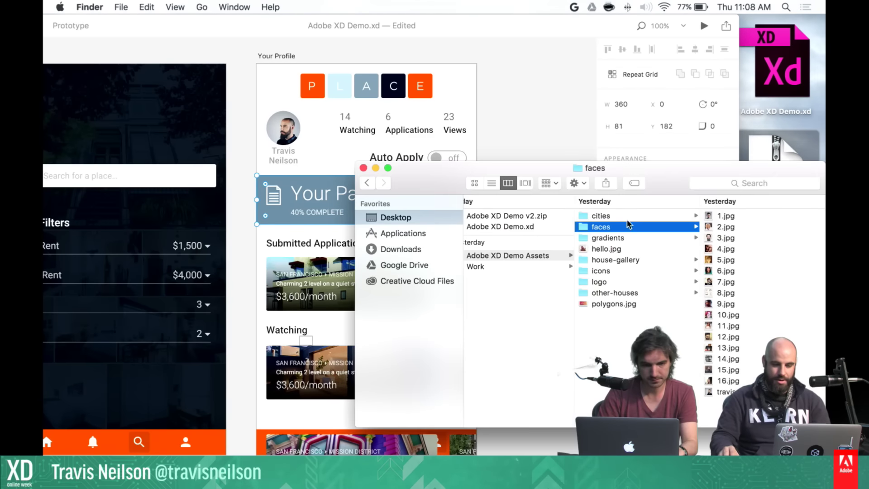
drag(538, 170, 540, 244)
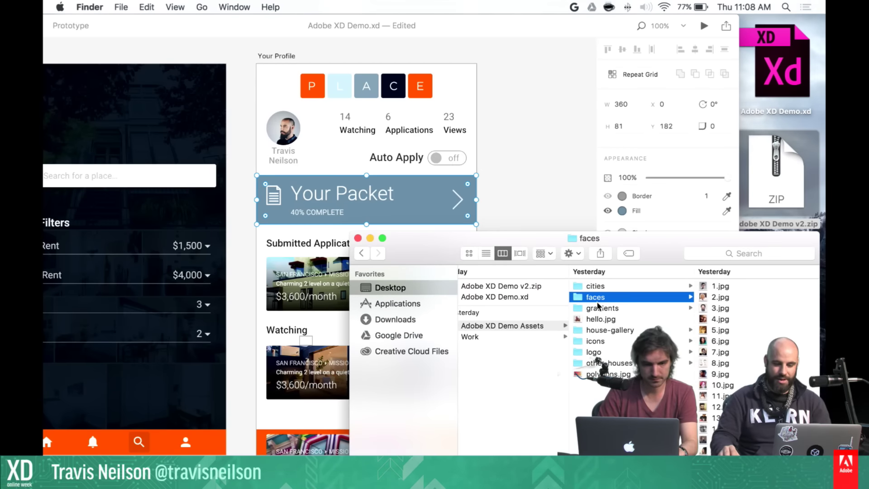
drag(602, 374, 409, 199)
click(550, 143)
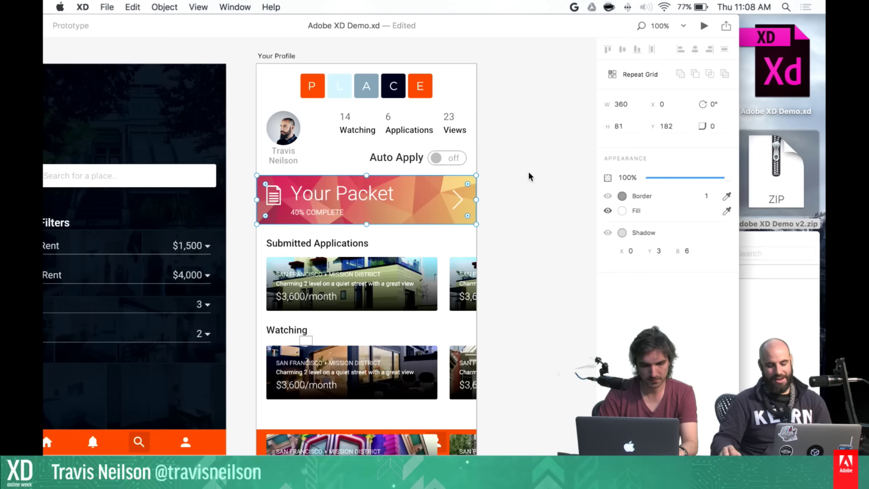
key(super+z)
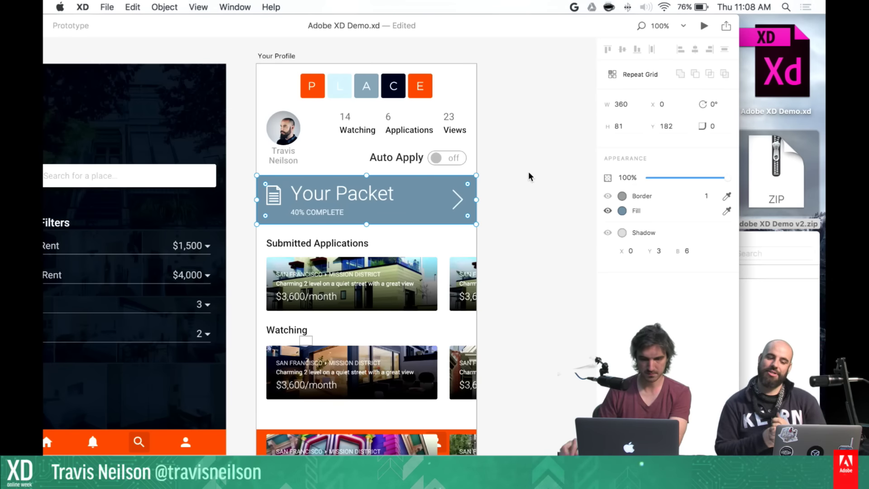
Widen the listing-card repeat grid on Your Profile to the right
click(529, 176)
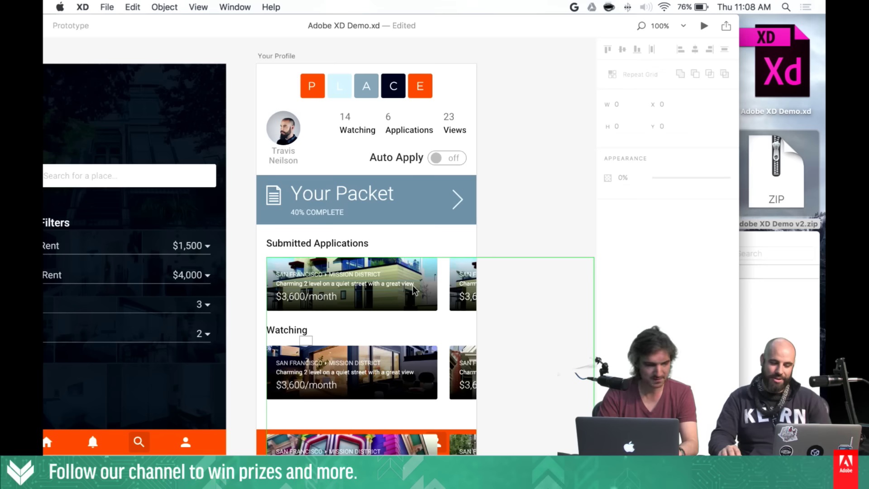
scroll(413, 290, left, 15)
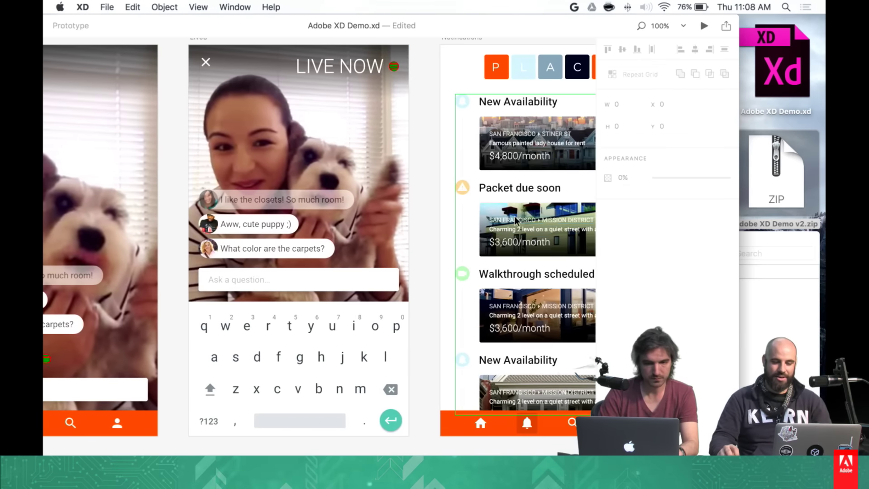
scroll(512, 224, right, 15)
scroll(508, 221, right, 2)
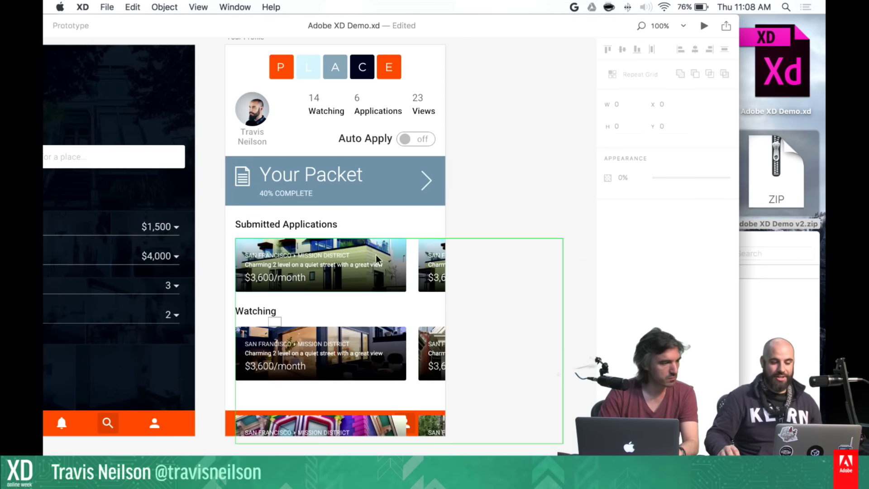
click(537, 394)
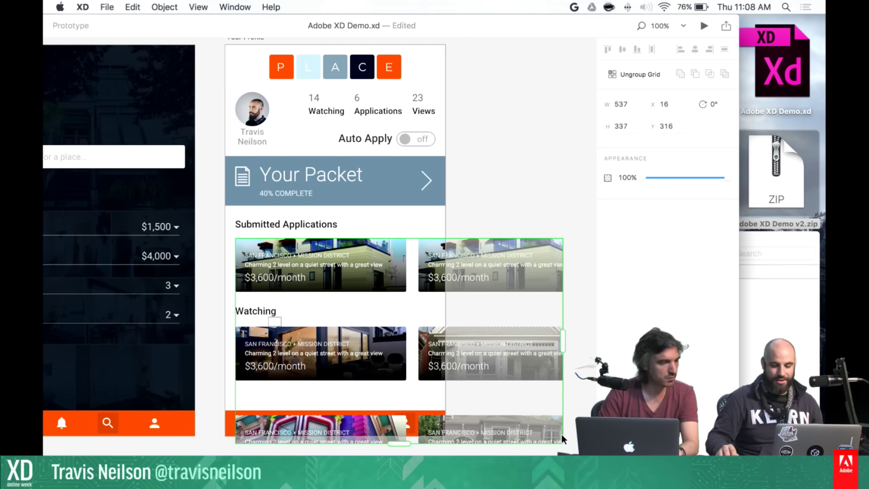
drag(562, 341, 526, 338)
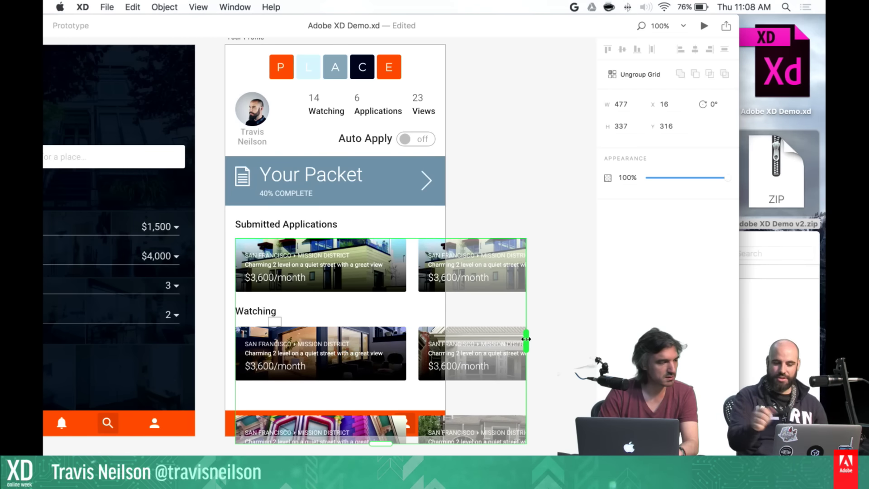
Narrow the listing-card grid's column gap to 16
click(575, 247)
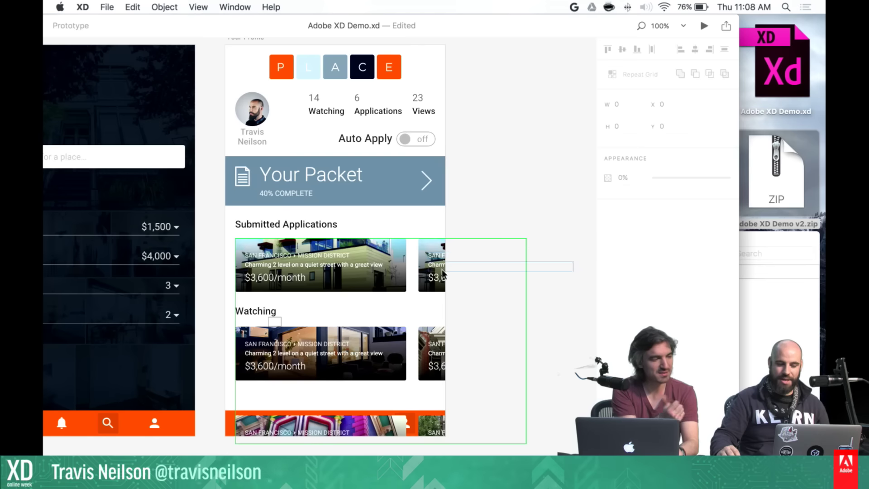
click(410, 268)
drag(410, 268, 409, 267)
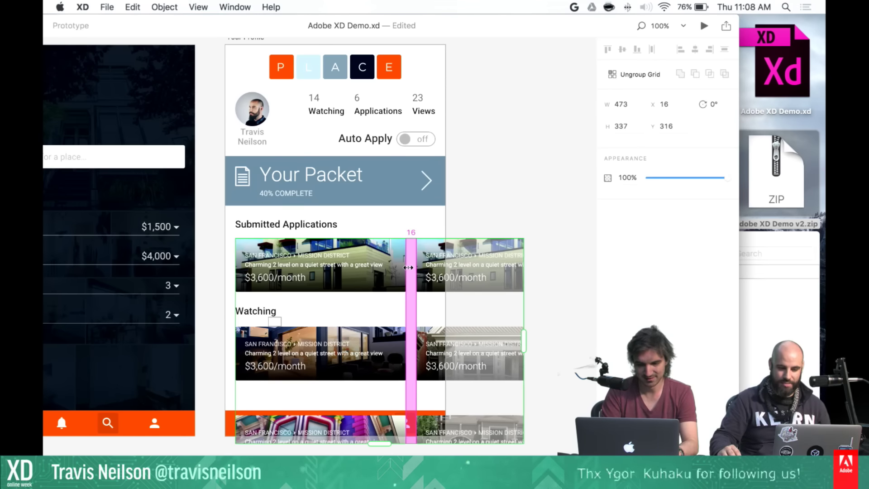
click(487, 194)
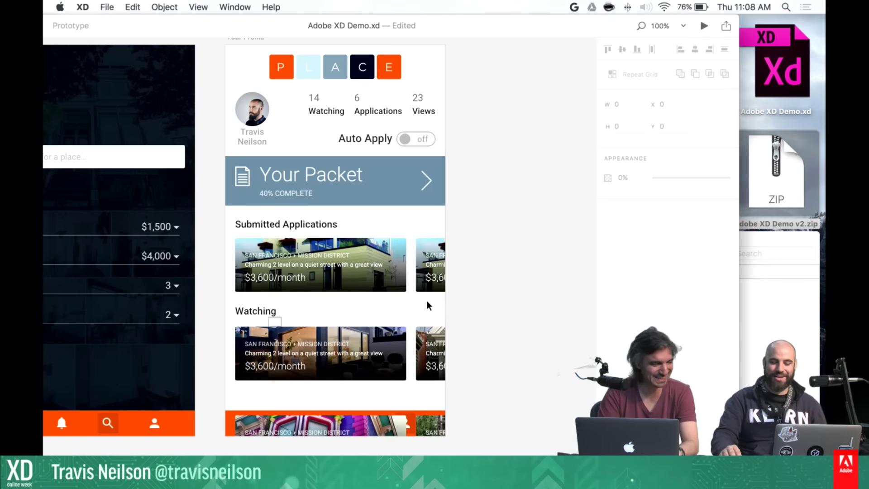
Increase the row gap of the listing-card repeat grid to 70
key(super+equal)
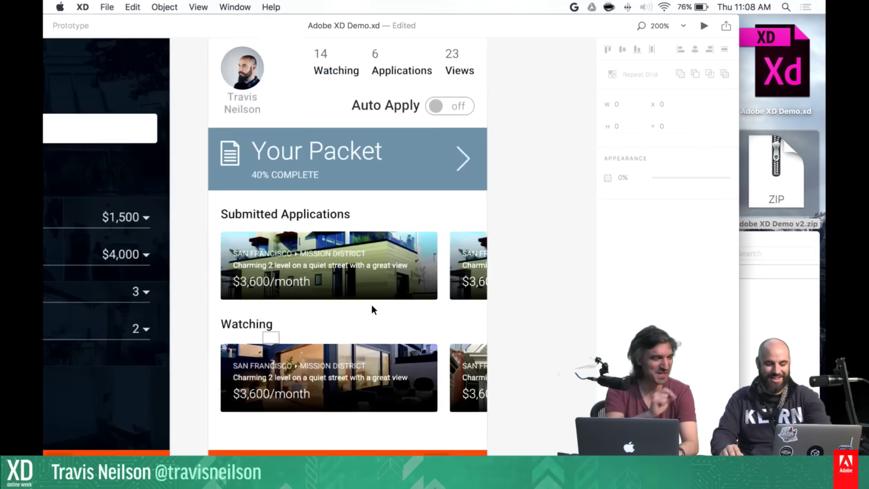
scroll(375, 318, up, 3)
scroll(433, 309, down, 3)
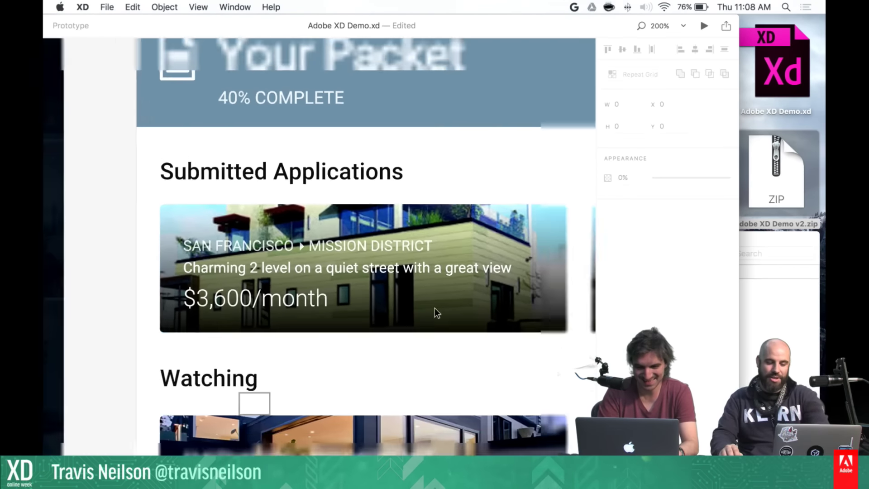
click(514, 280)
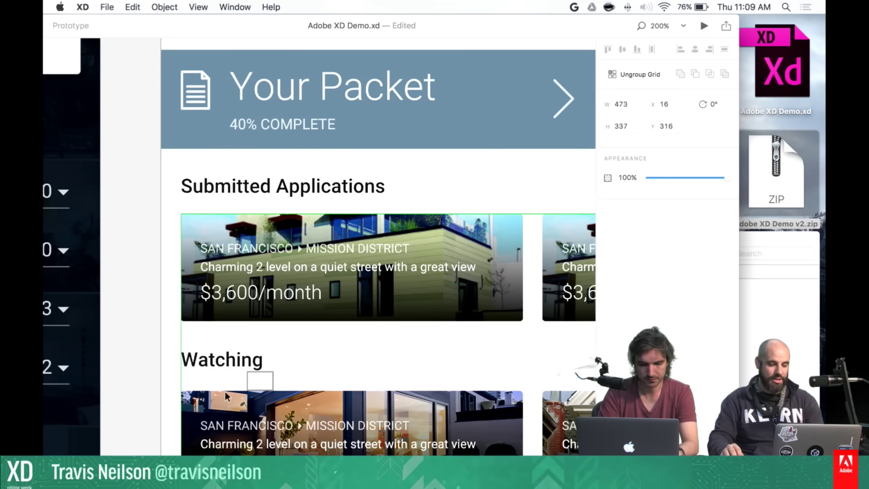
mouse_move(431, 351)
mouse_down()
mouse_move(435, 380)
mouse_move(437, 351)
mouse_up()
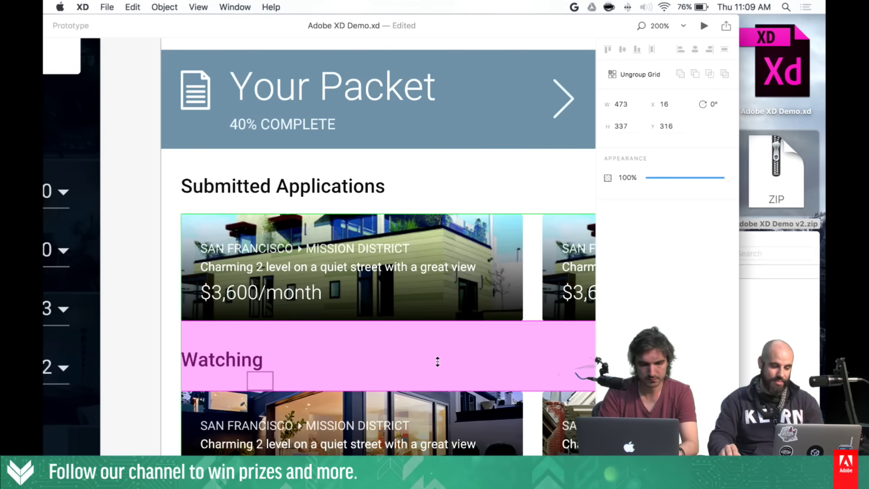
click(147, 360)
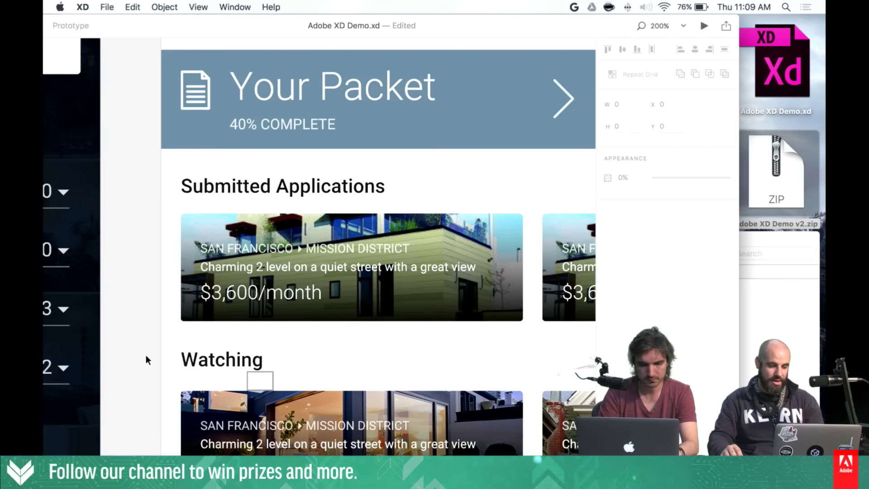
click(258, 379)
Zoom to 100% at the top of the profile artboard and save the document
key(Escape)
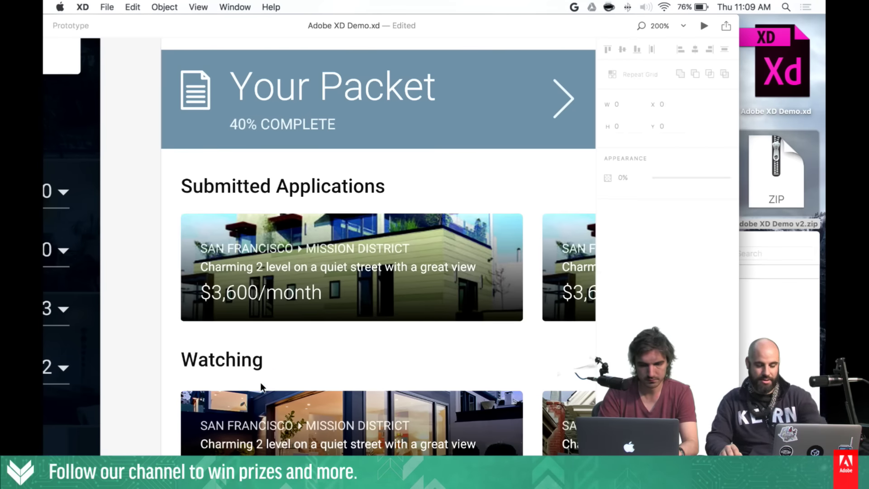
key(super+1)
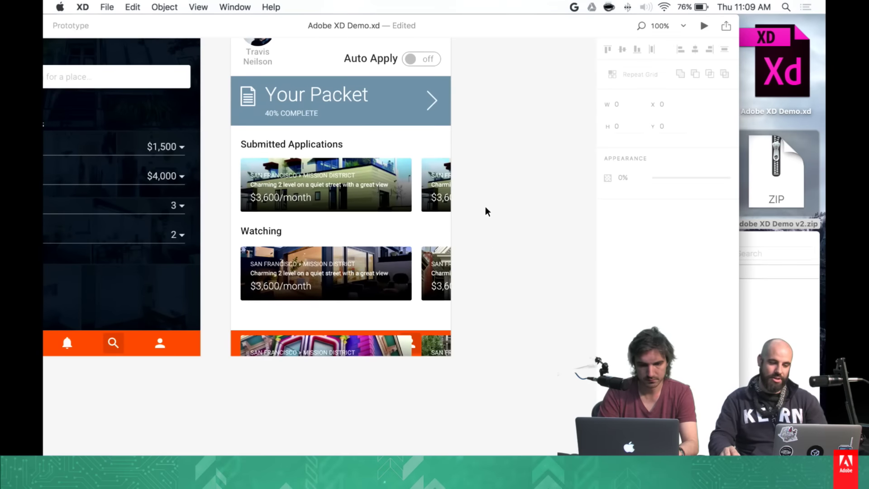
drag(485, 209, 470, 317)
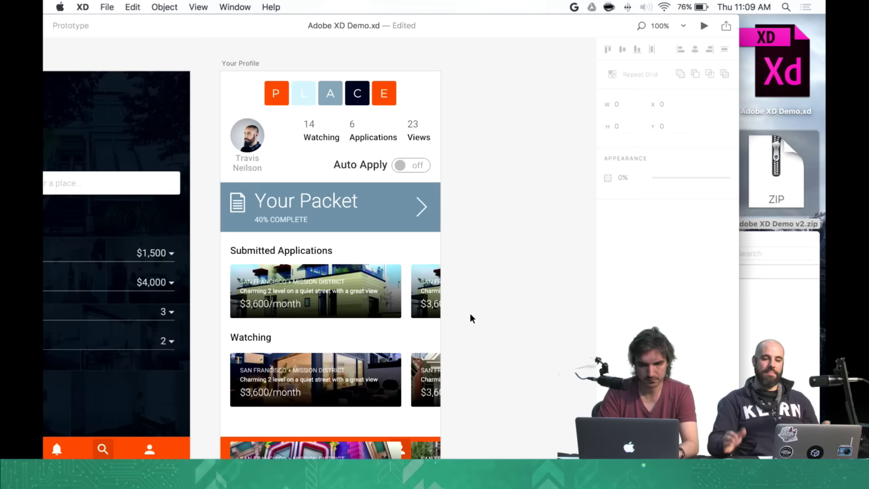
key(super+s)
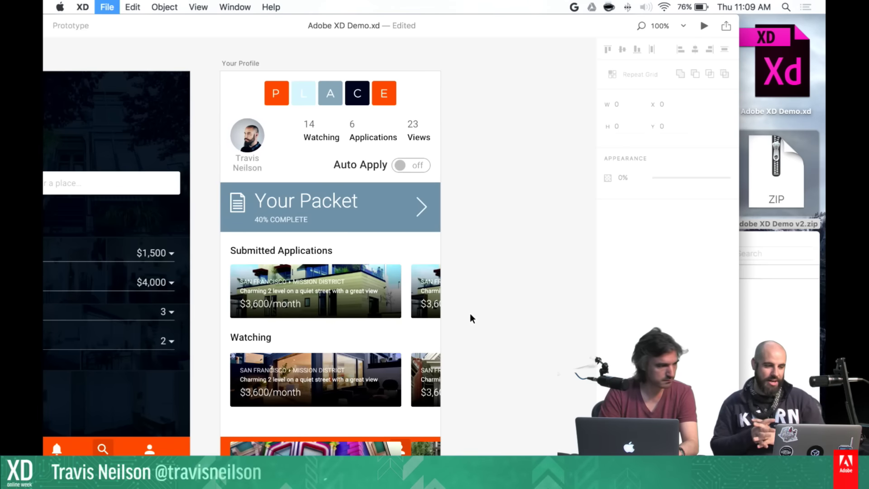
drag(176, 33, 362, 53)
Go full screen in Prototype mode and mark Load – 1 as the home screen
click(185, 48)
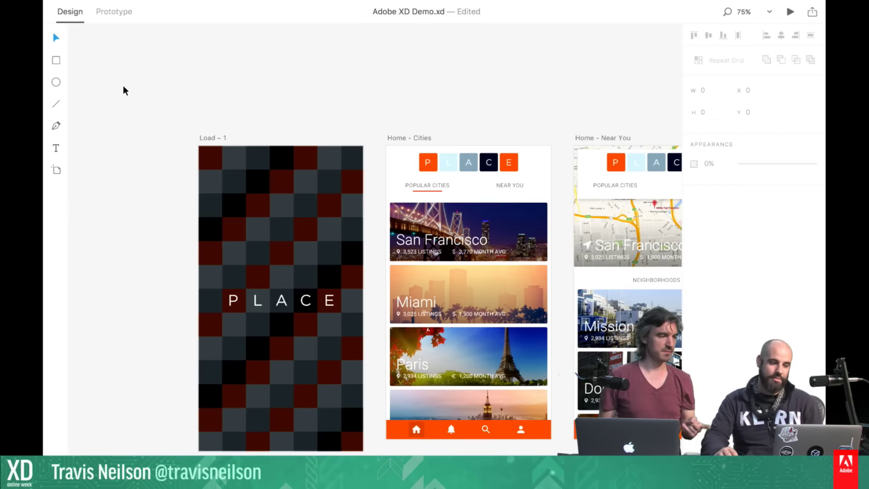
click(120, 11)
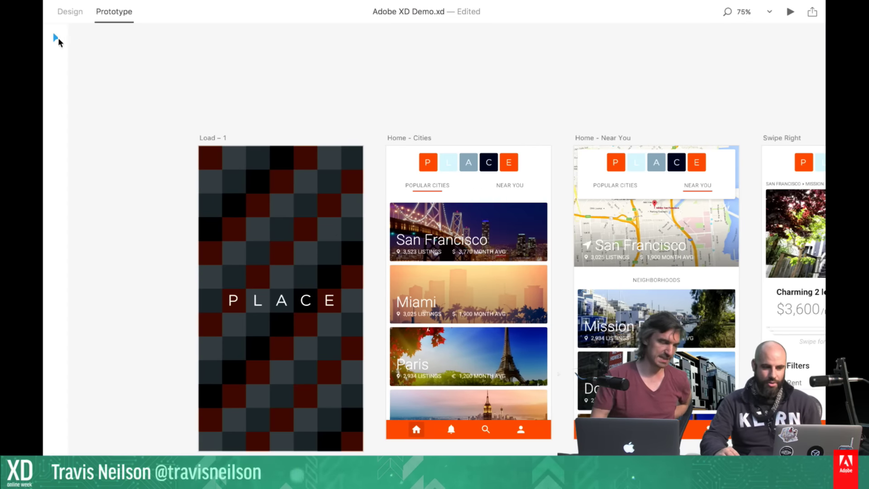
click(210, 139)
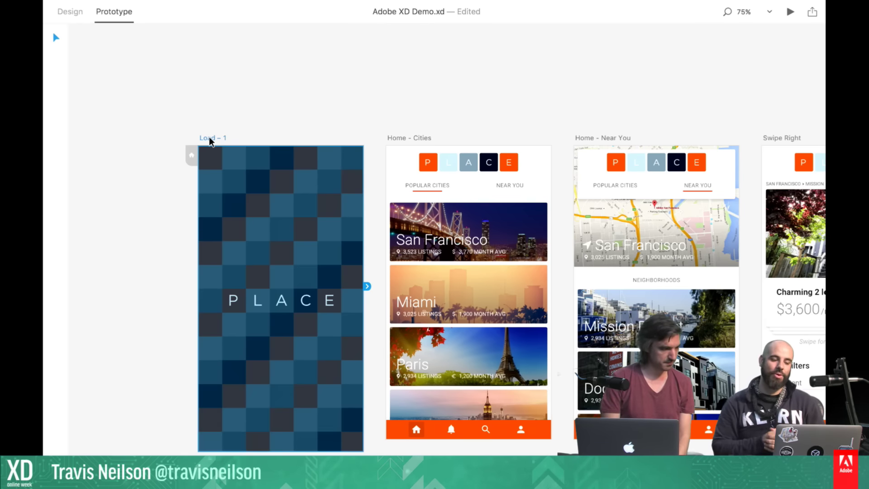
click(191, 165)
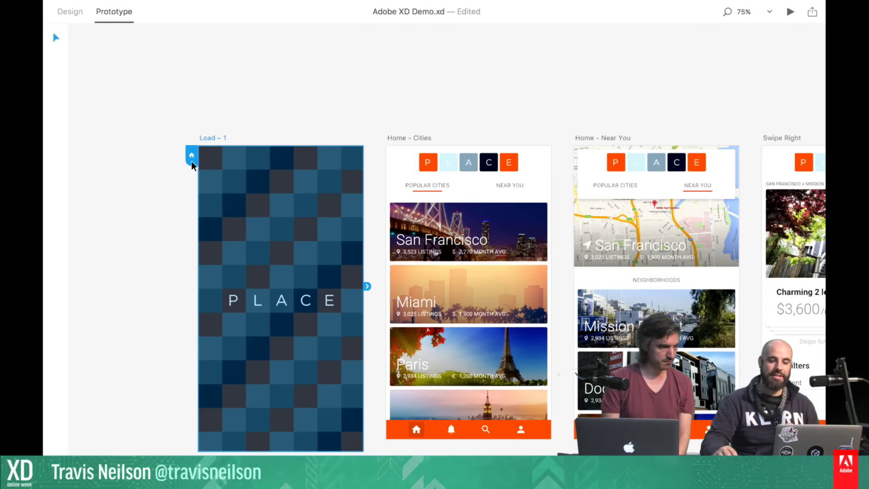
click(790, 12)
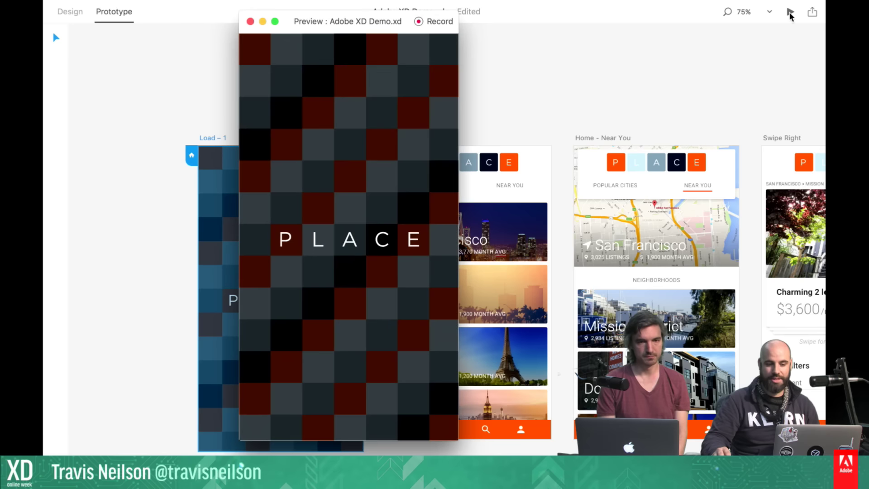
drag(335, 25, 398, 45)
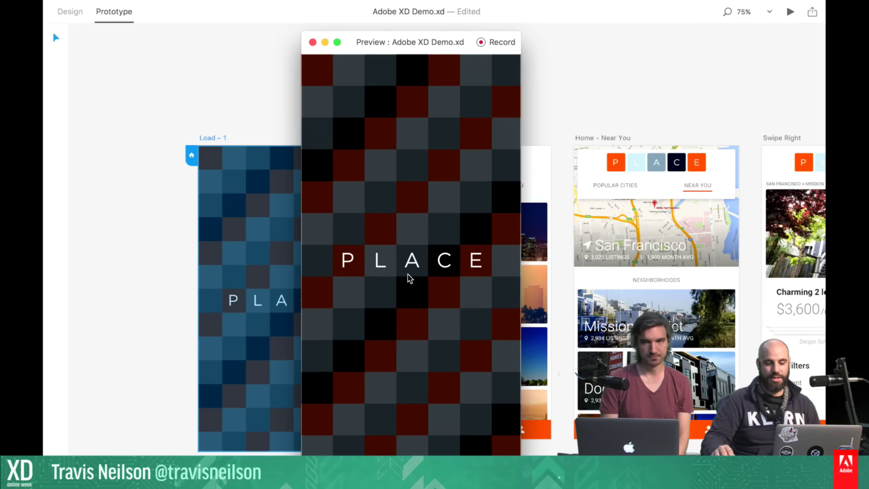
click(312, 42)
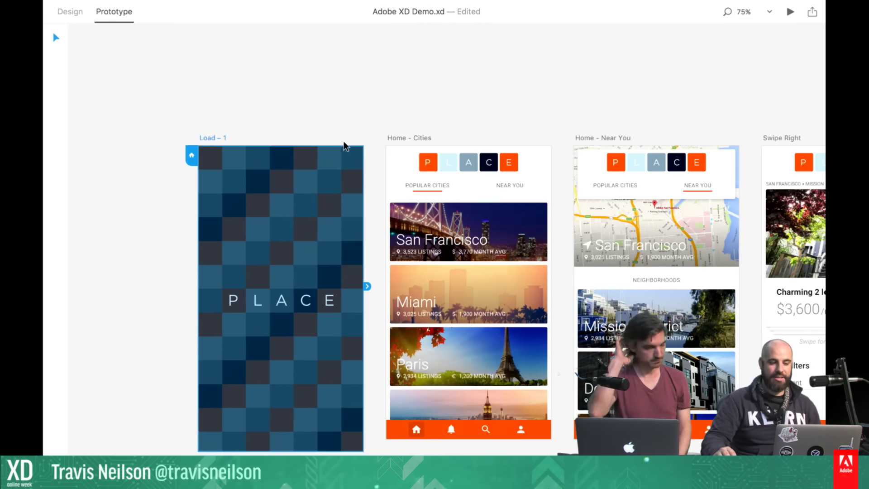
click(397, 138)
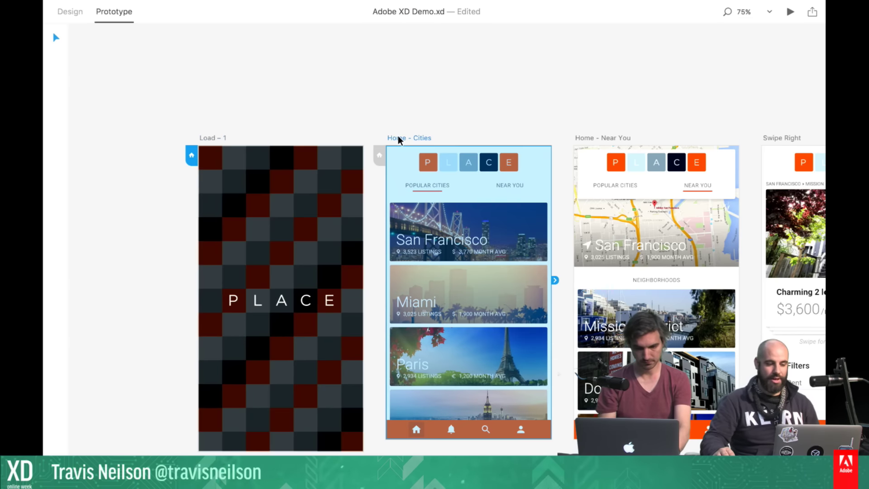
click(379, 157)
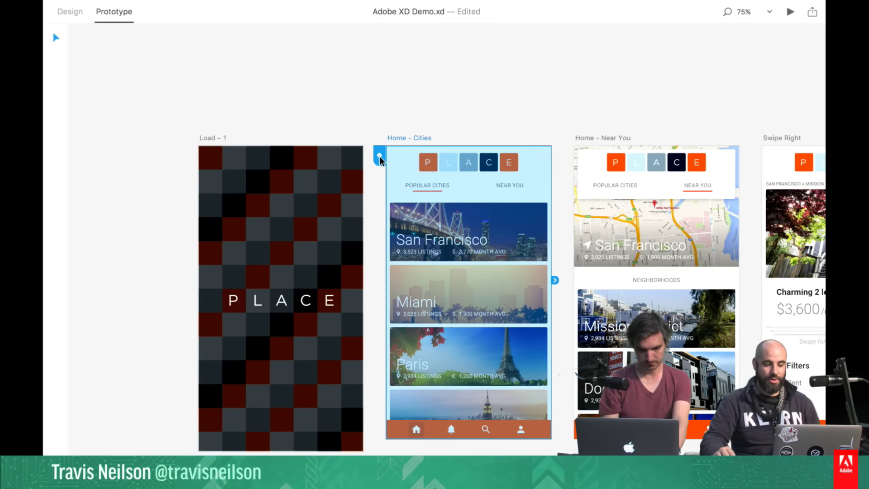
click(787, 14)
click(311, 56)
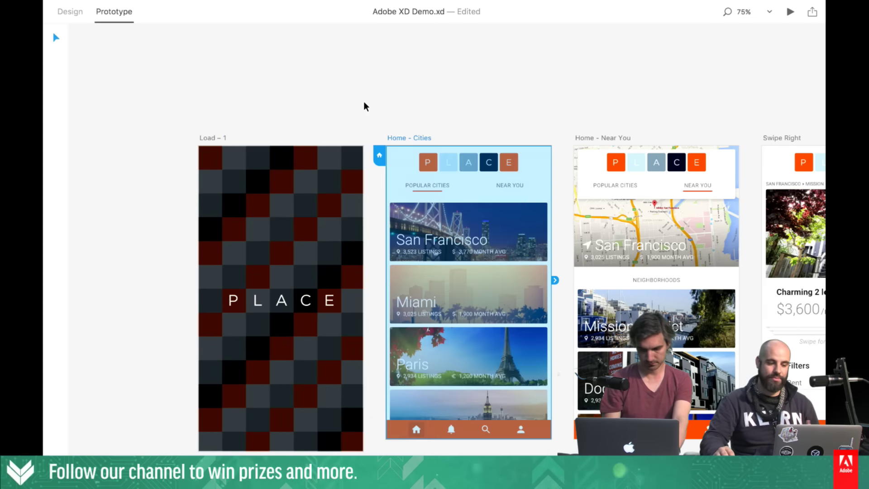
click(209, 137)
click(191, 158)
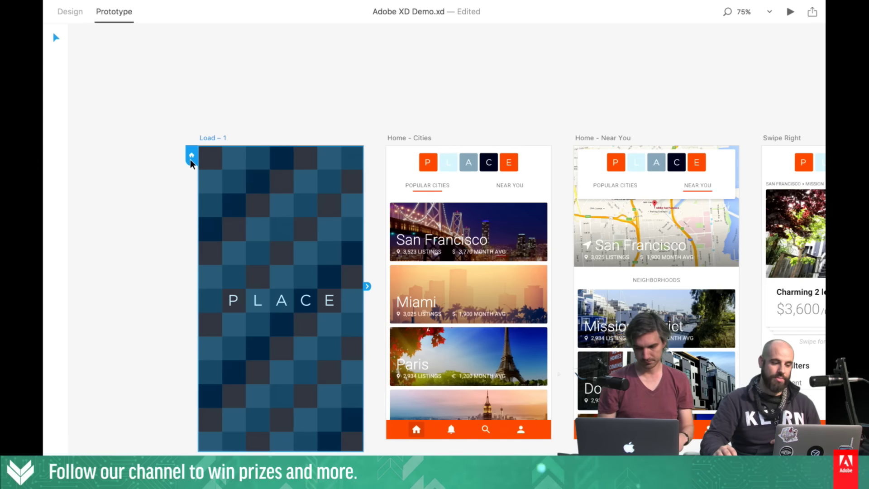
click(330, 100)
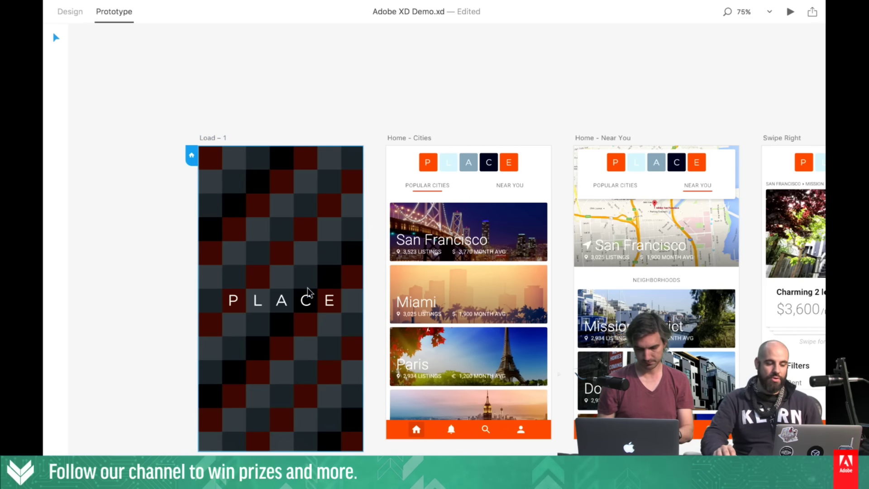
click(317, 300)
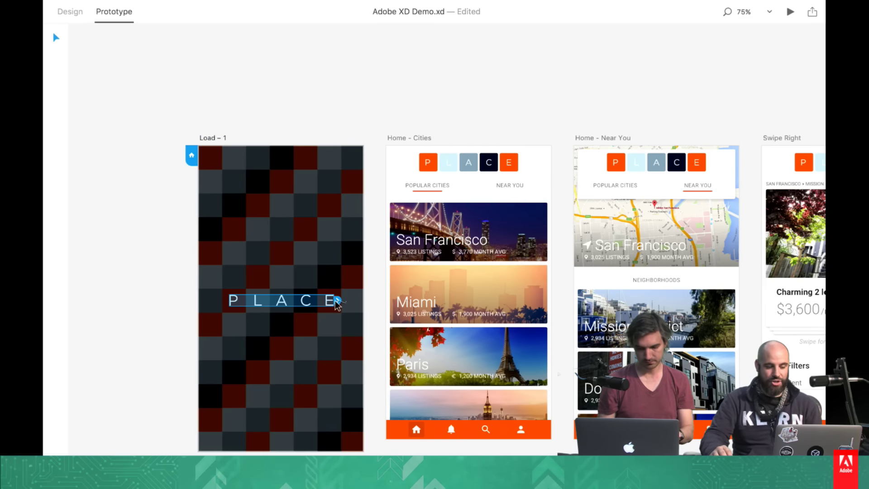
Link Load – 1 to Home - Cities with a 0.2 s Ease Out Dissolve and preview it
drag(336, 302, 332, 243)
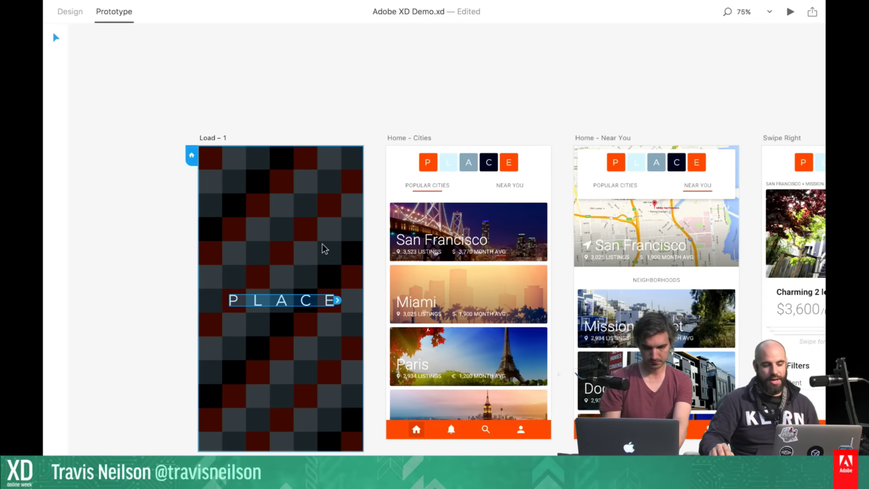
click(217, 140)
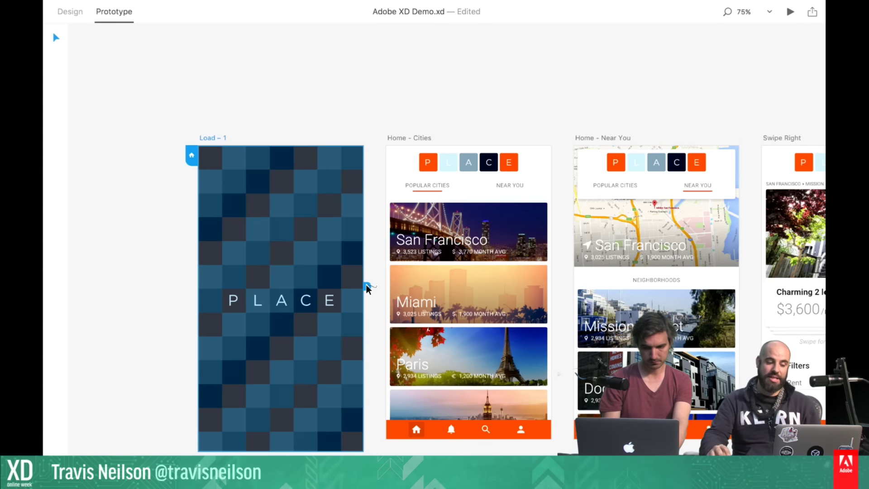
drag(368, 288, 412, 277)
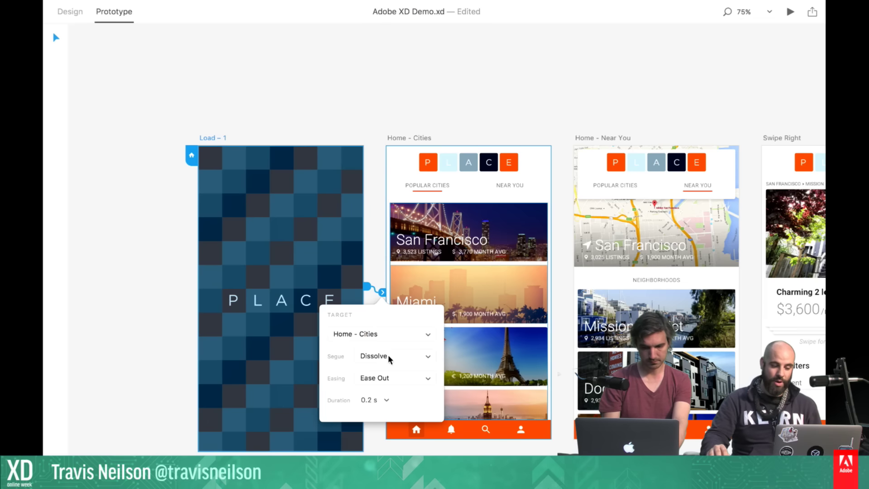
click(790, 13)
drag(462, 53, 337, 44)
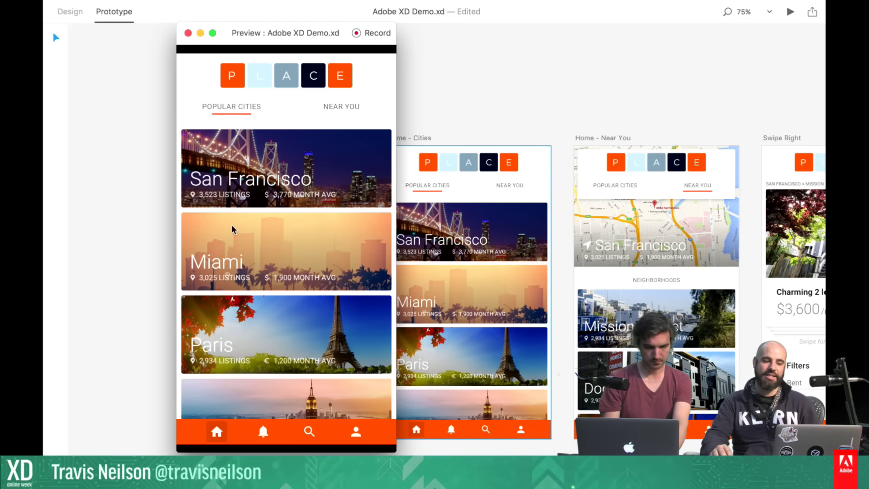
Link the NEAR YOU tab on Home - Cities to Home - Near You
click(188, 32)
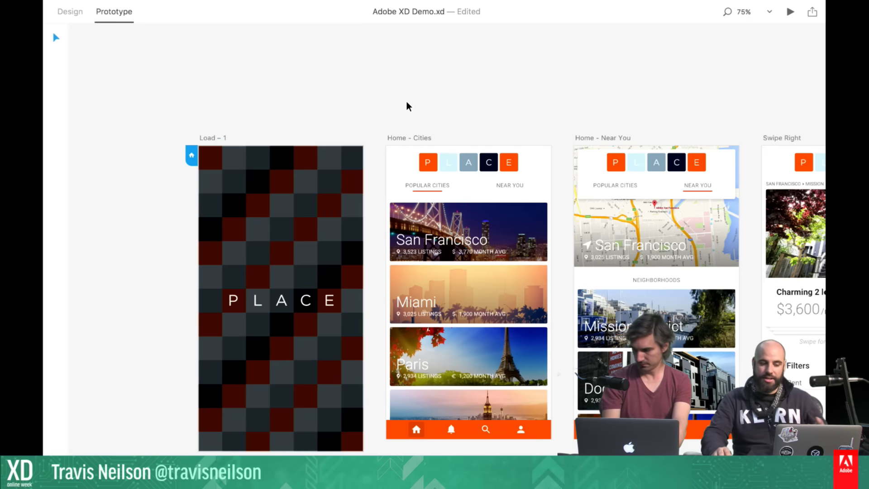
scroll(406, 103, right, 3)
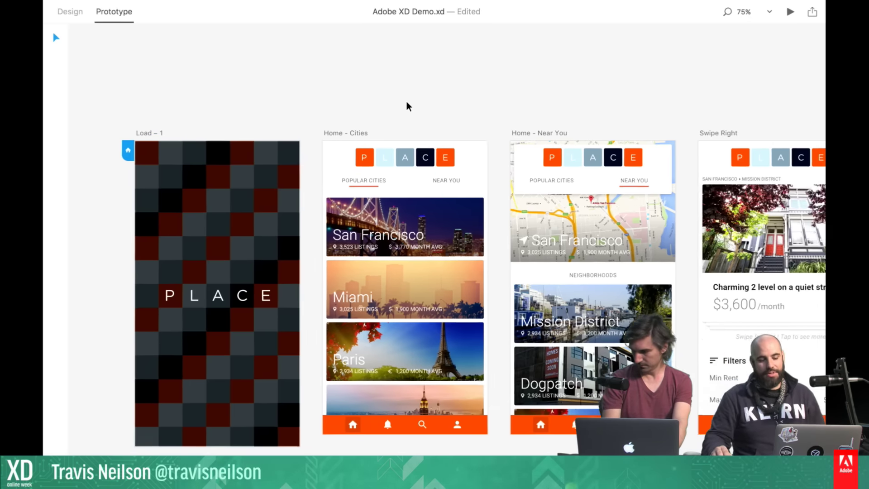
scroll(408, 105, right, 2)
scroll(407, 105, down, 1)
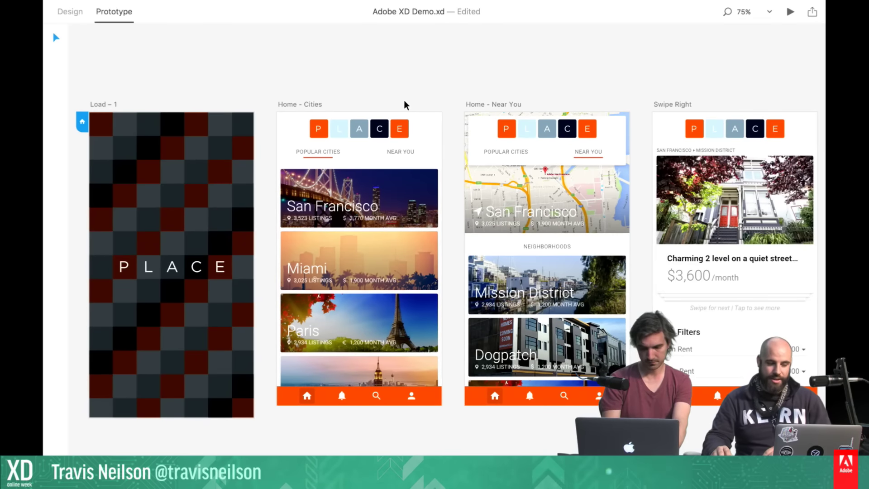
scroll(390, 95, right, 3)
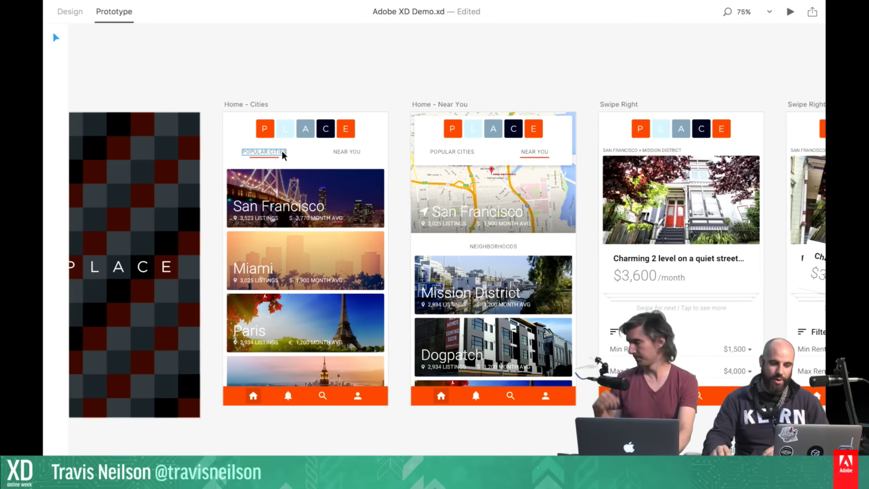
click(351, 152)
drag(365, 151, 416, 172)
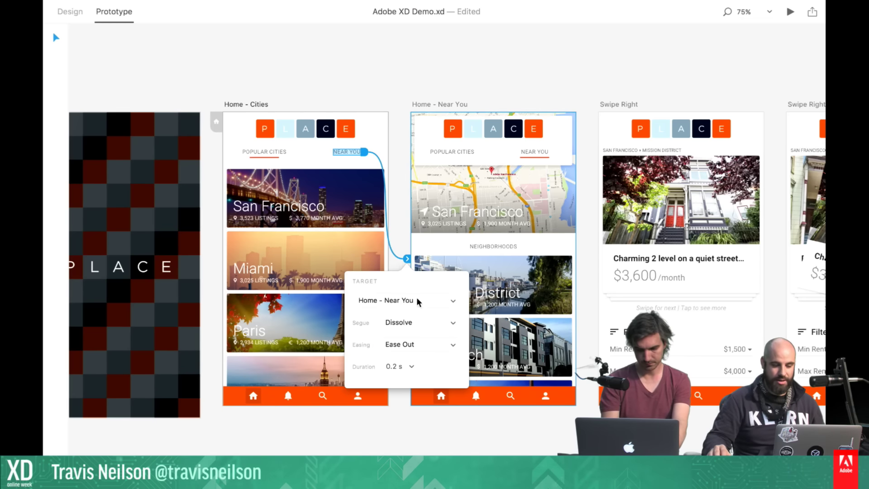
Link the POPULAR CITIES tab on Home - Near You back to Home - Cities
click(439, 151)
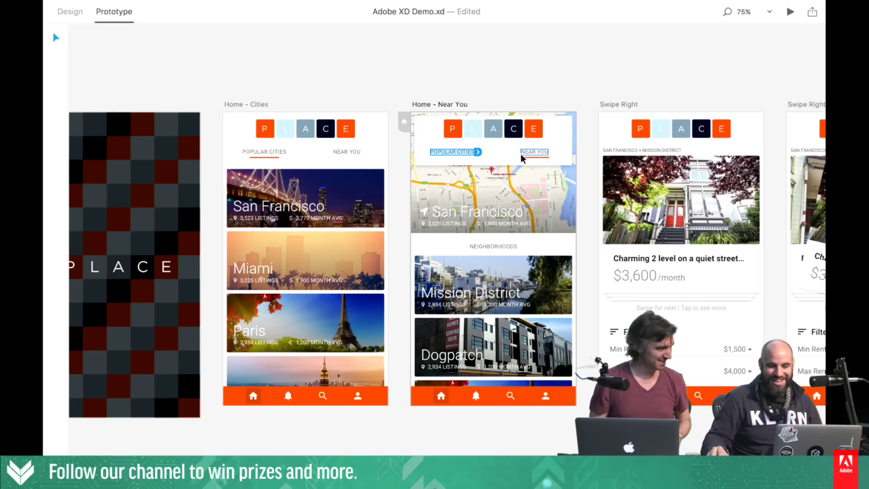
drag(477, 151, 373, 143)
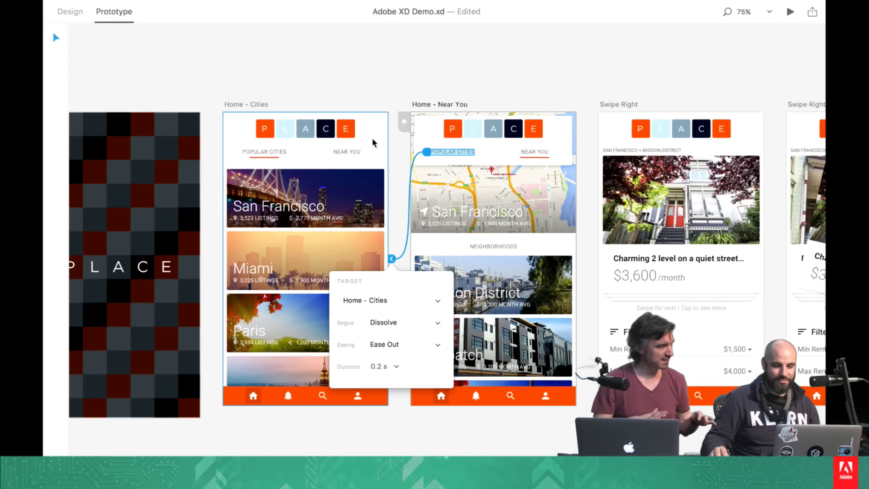
click(366, 86)
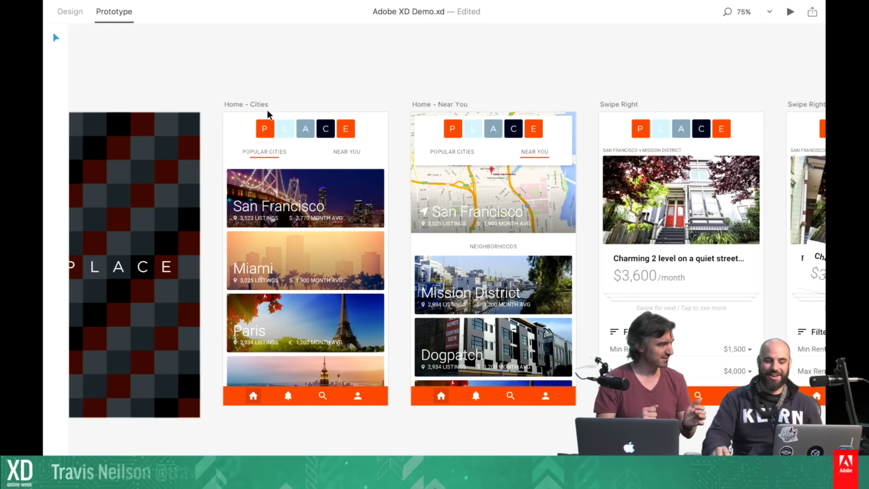
Play the prototype past the PLACE splash to Home - Cities, with the preview moved right
click(790, 12)
click(358, 175)
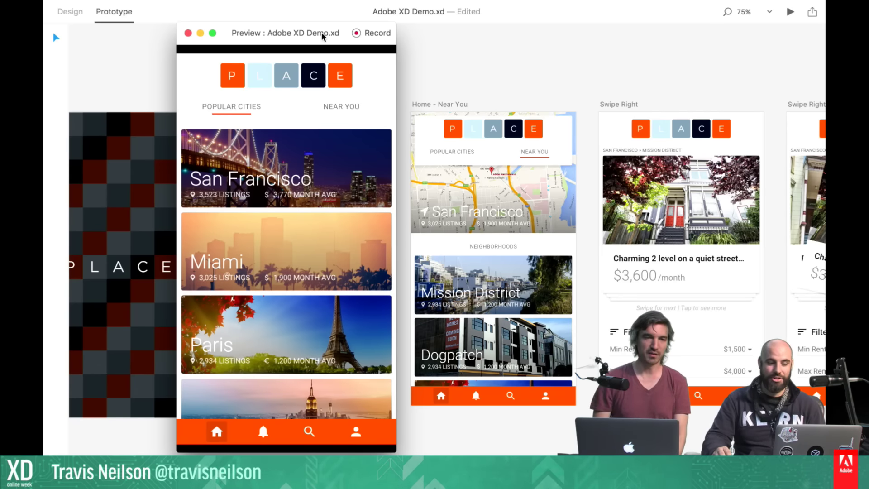
drag(323, 36, 723, 48)
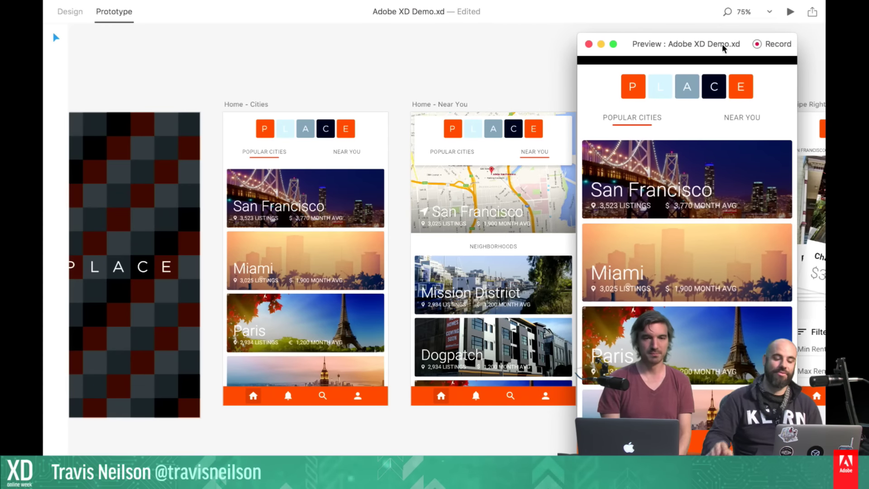
scroll(291, 66, right, 1)
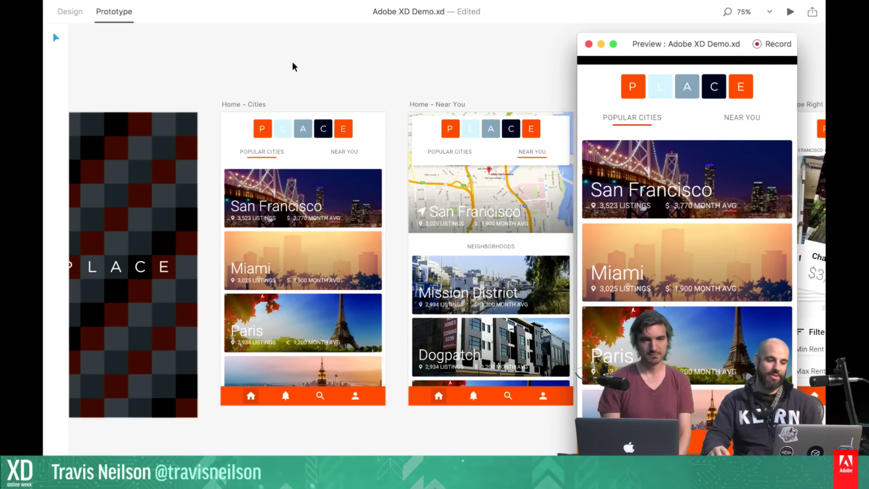
scroll(293, 63, right, 3)
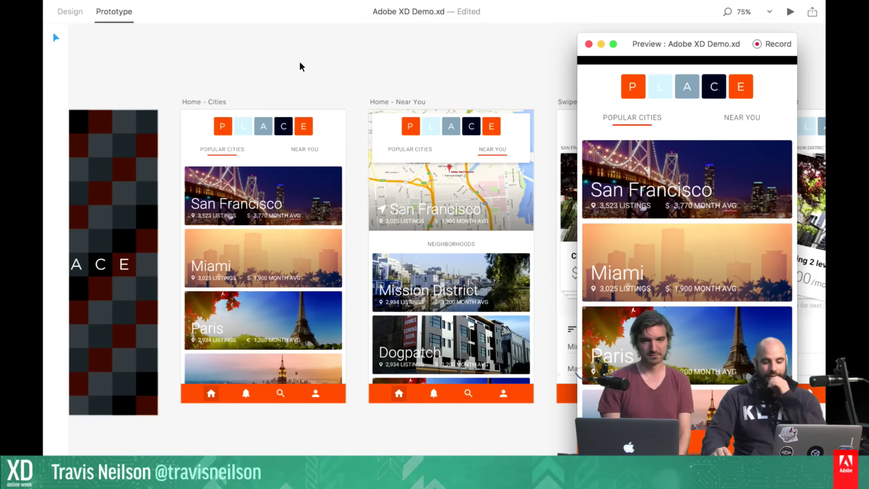
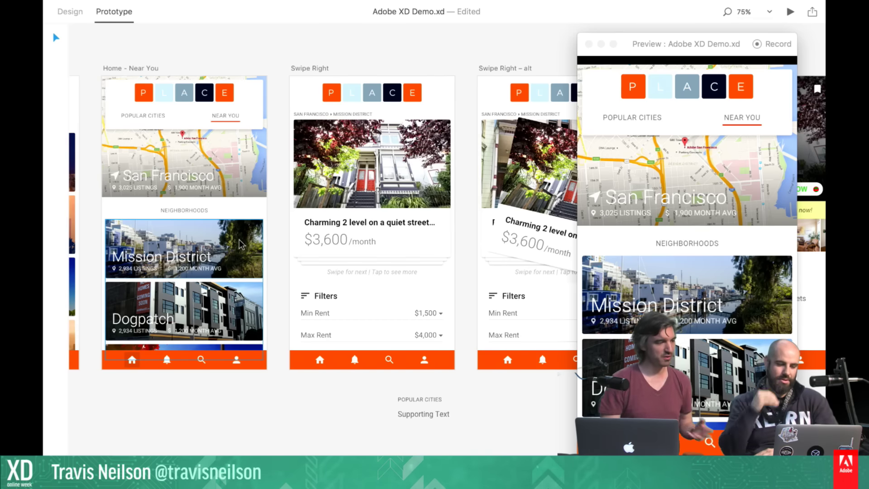
Check the Mission District card's link to Swipe Right and keep its 0.2 s Dissolve transition
click(243, 258)
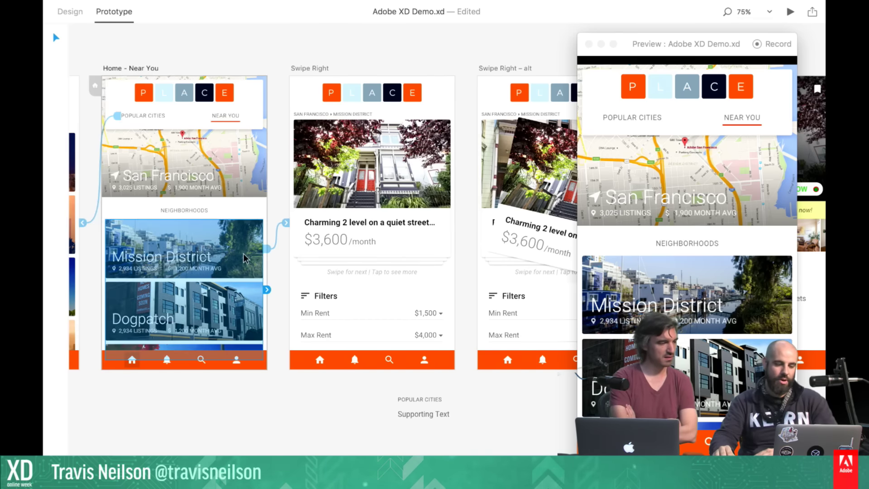
click(283, 226)
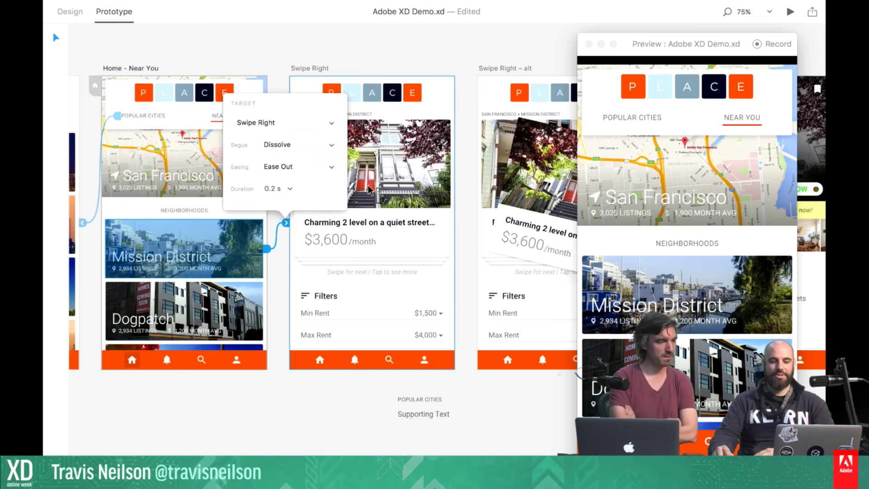
scroll(369, 189, right, 10)
scroll(454, 255, up, 5)
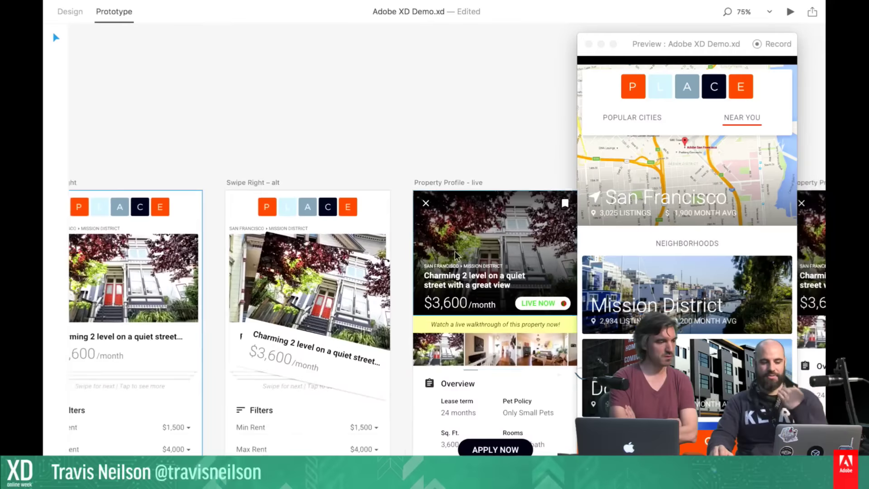
scroll(455, 255, left, 14)
scroll(455, 255, down, 2)
click(398, 293)
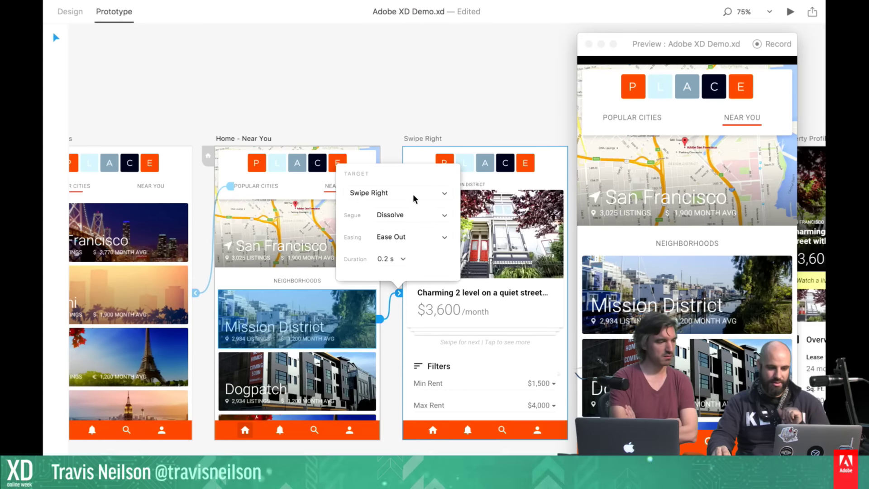
click(410, 215)
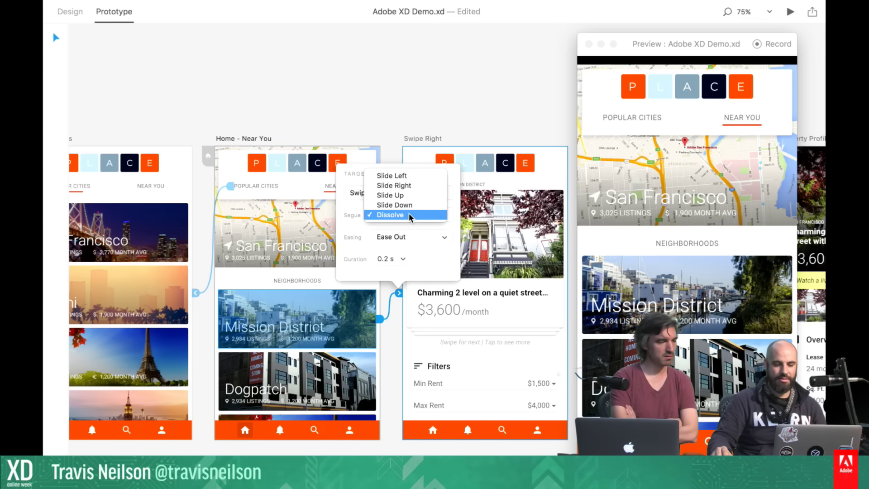
click(410, 215)
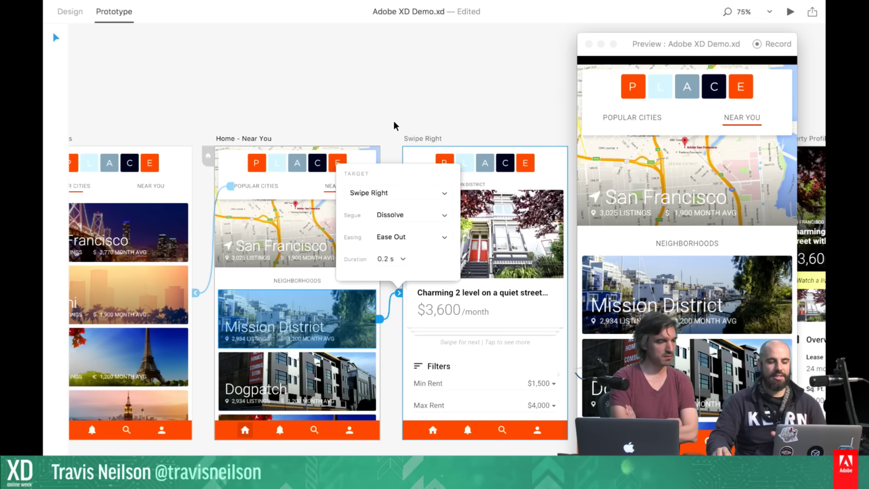
click(391, 115)
In the preview, open Mission District and step through the listing screens to the live walkthrough
scroll(392, 116, right, 3)
scroll(392, 118, right, 5)
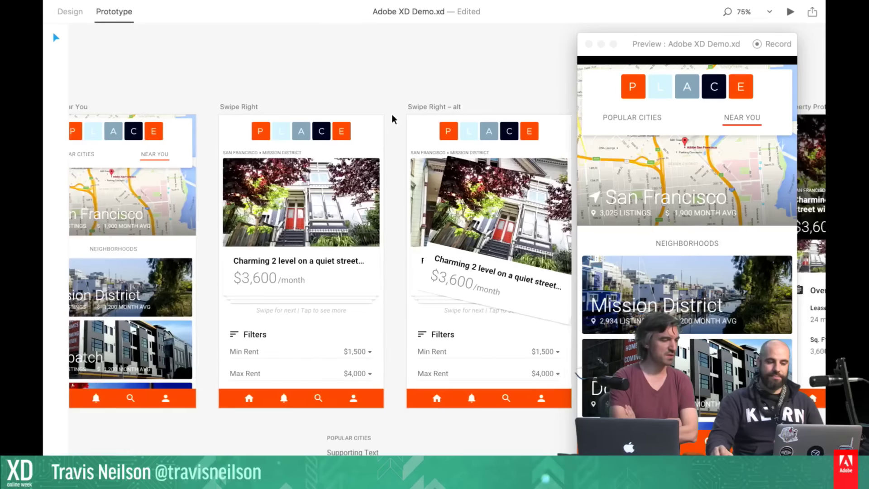
click(703, 187)
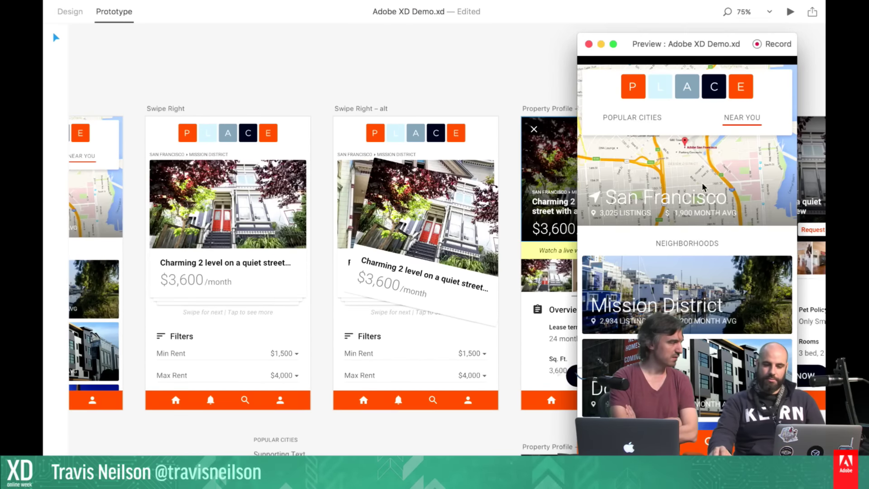
click(704, 310)
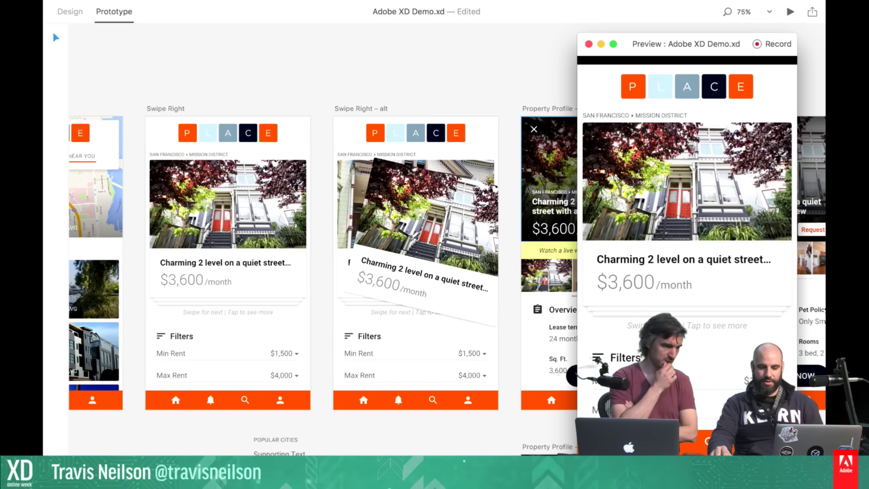
scroll(440, 314, left, 5)
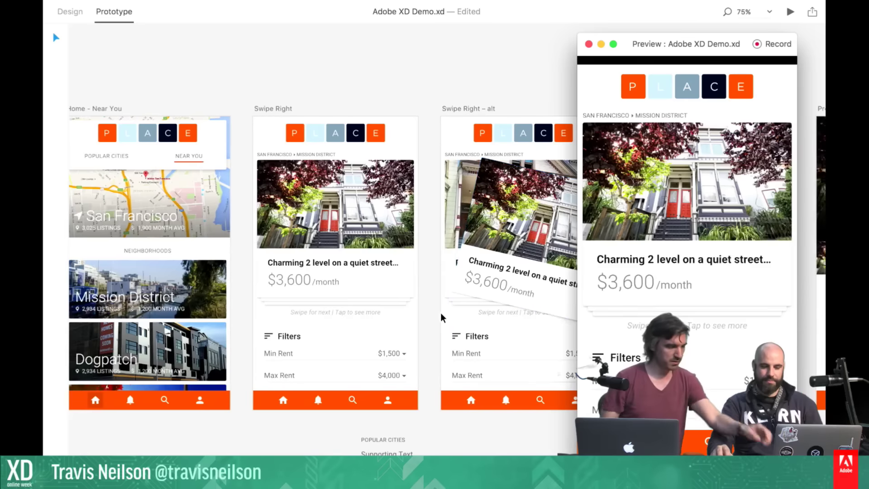
key(Right)
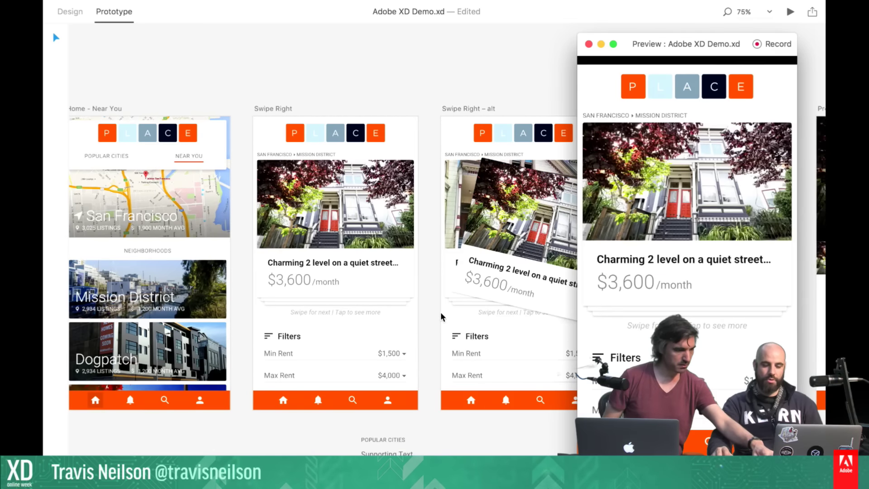
key(Left)
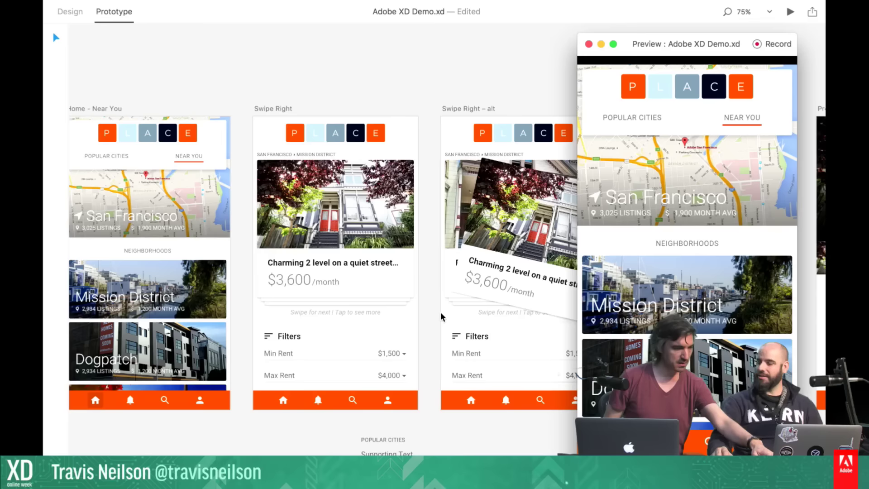
key(Right)
key(Left)
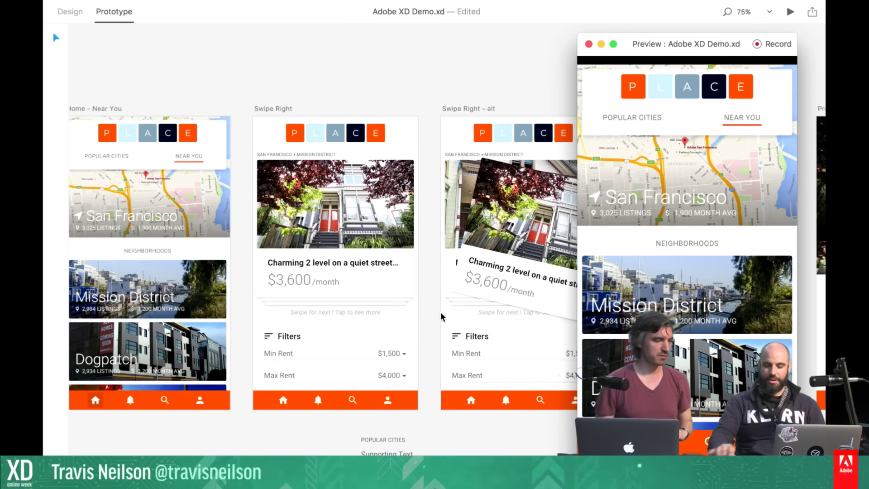
key(Right)
key(Right)
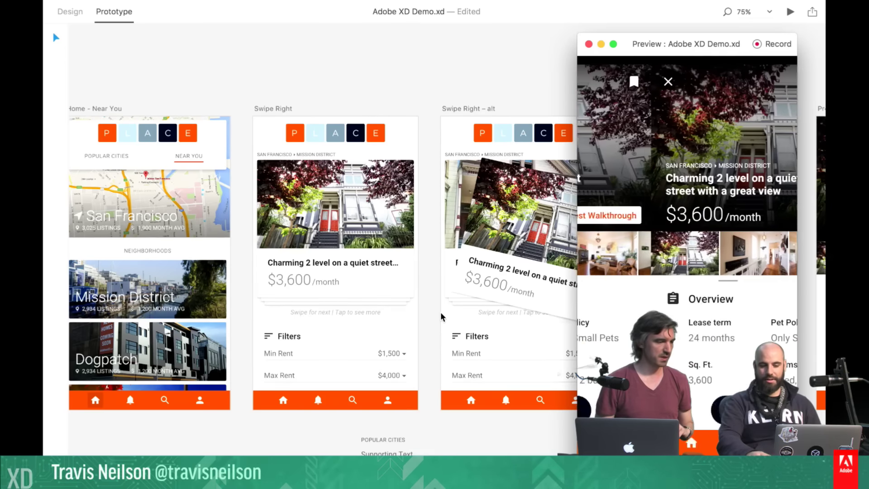
key(Right)
key(Left)
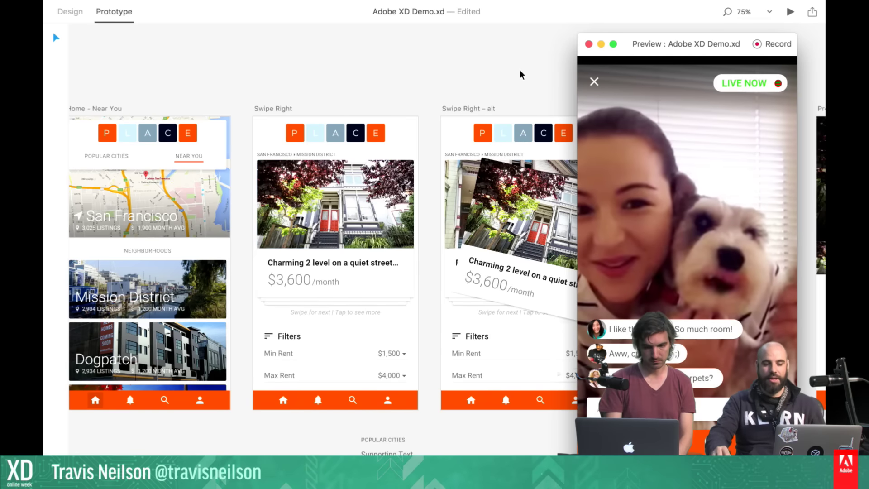
Close the preview, then select the Swipe Right listing card and its photo
click(589, 44)
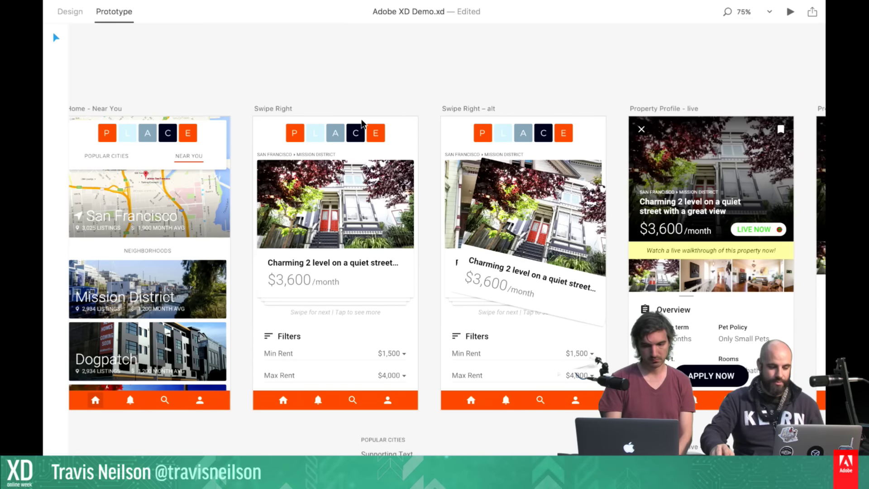
click(283, 253)
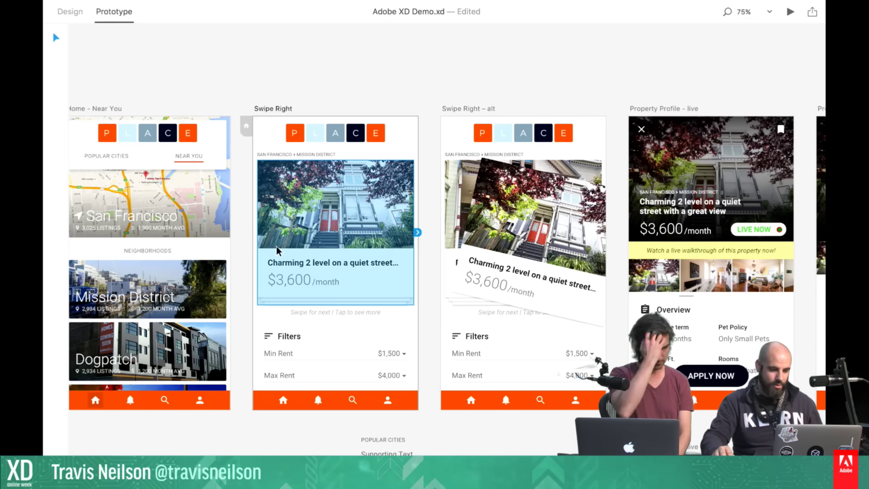
double_click(342, 209)
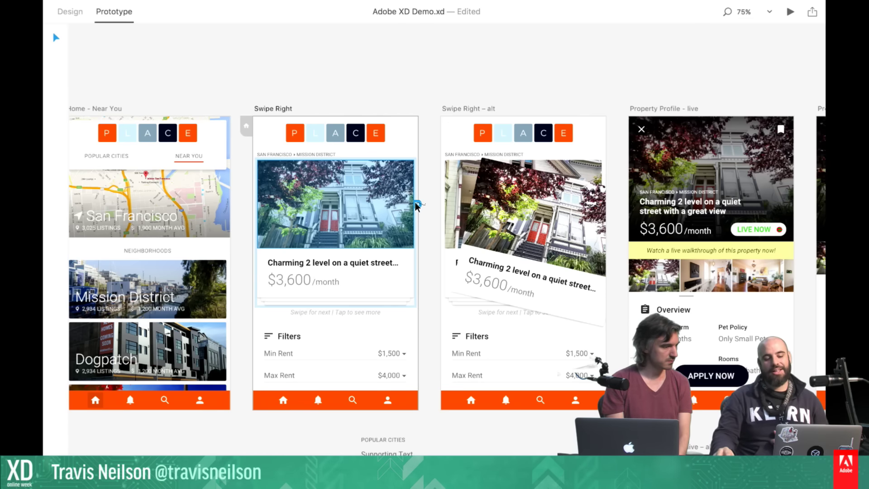
Link the listing photo to Swipe Right – alt, then reselect the whole listing card
drag(417, 206, 476, 212)
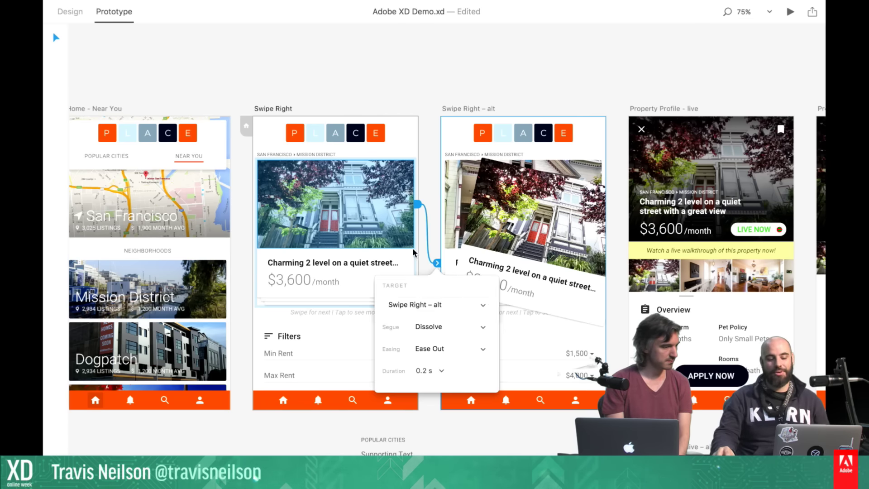
click(366, 262)
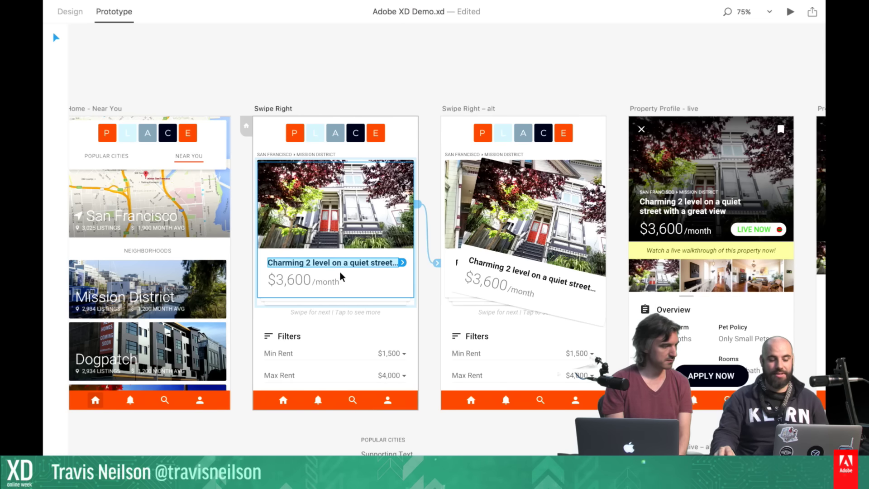
click(393, 276)
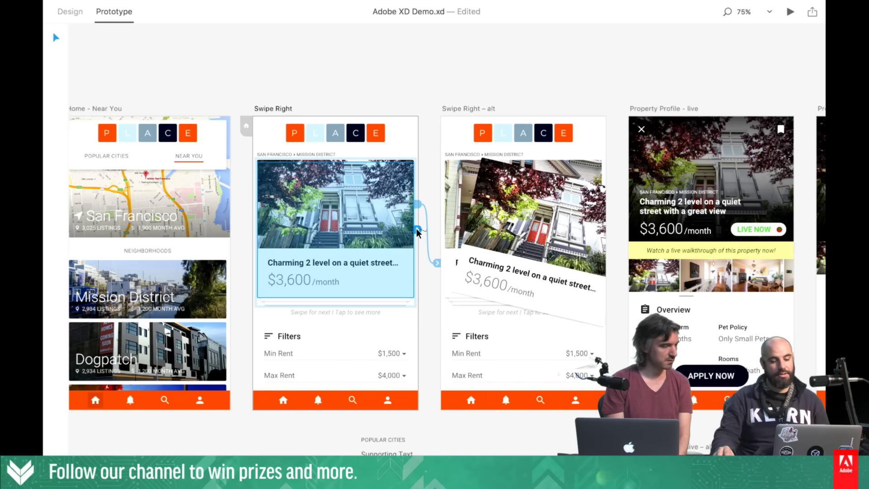
scroll(417, 231, up, 1)
Link the listing card to Property Profile - live with Slide Up and open the preview
drag(417, 232, 649, 168)
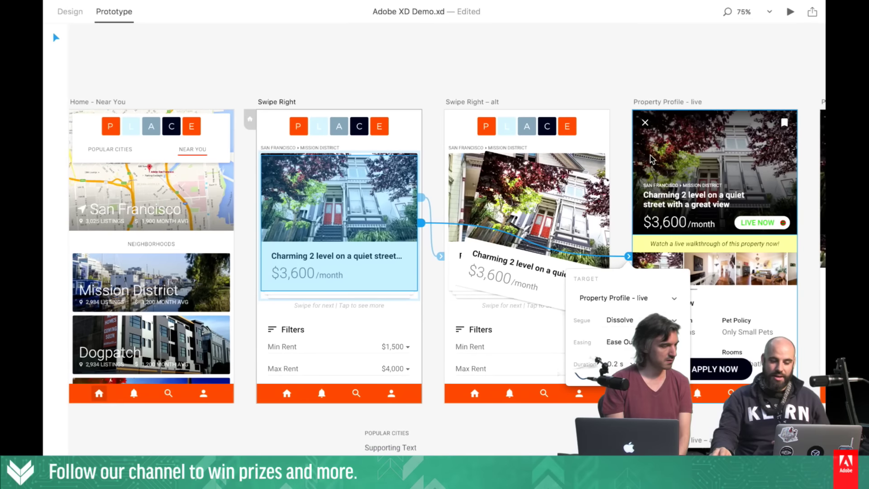
click(628, 320)
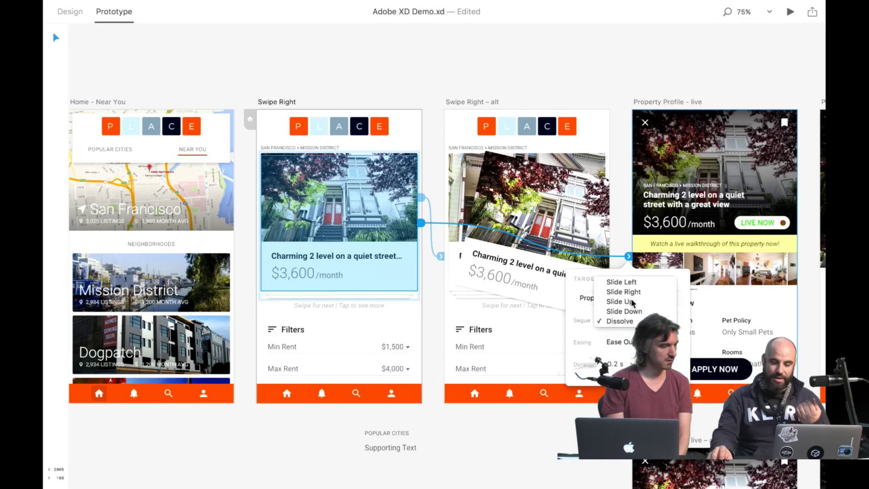
click(633, 301)
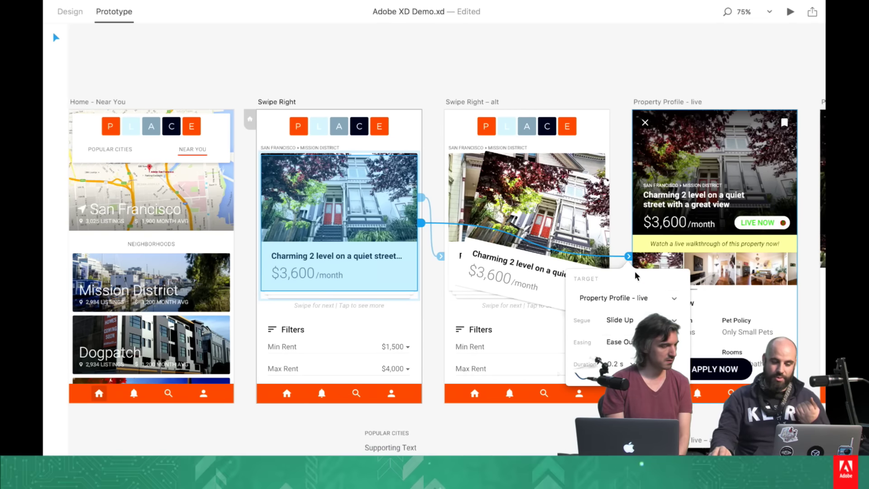
click(789, 12)
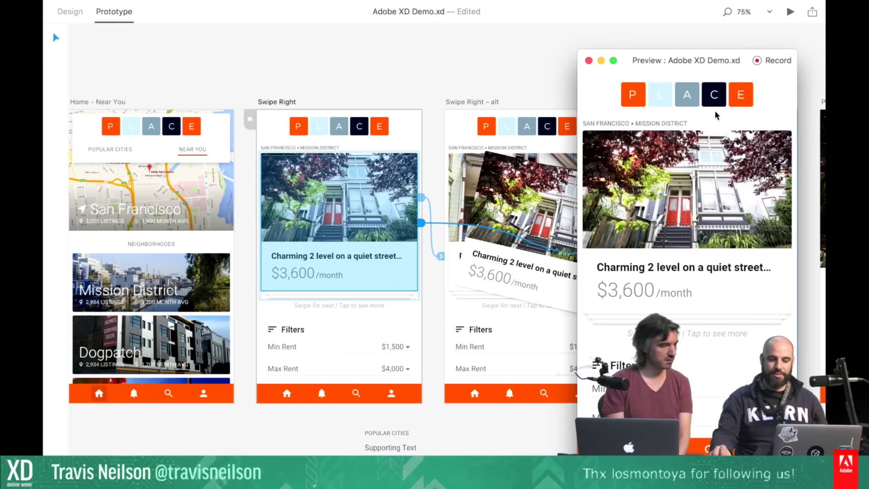
Close the preview, clear the selection and start a fresh preview
drag(633, 64, 499, 43)
click(453, 39)
click(341, 69)
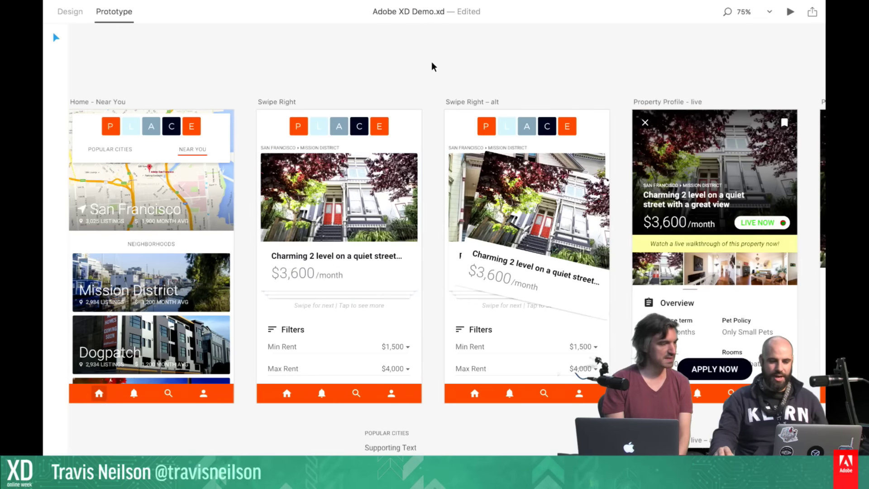
click(790, 12)
Go from splash to Near You, open Mission District and fling its card right
click(607, 156)
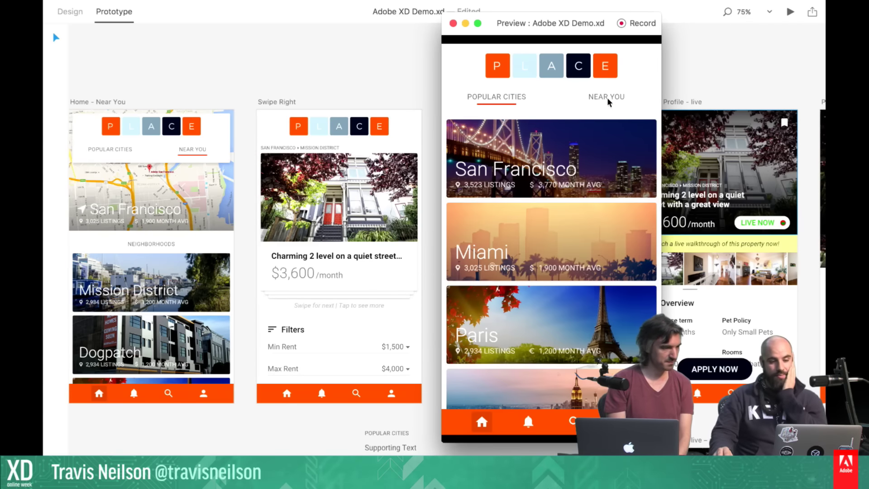
click(608, 98)
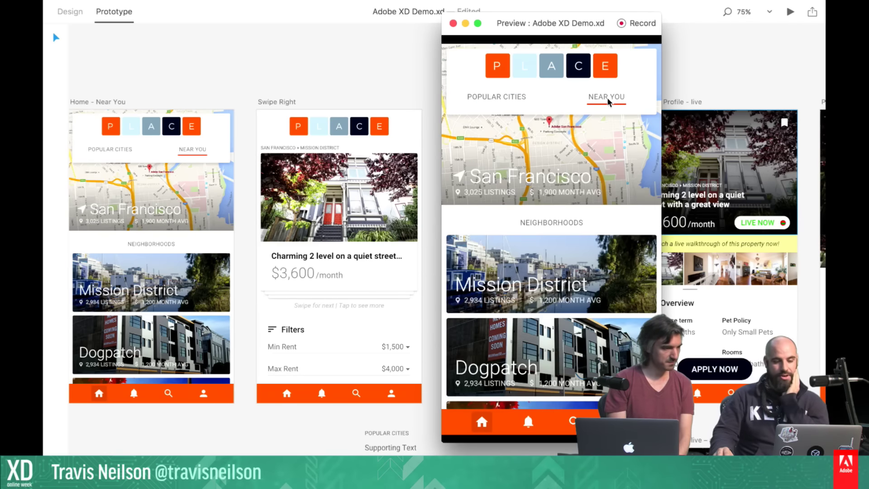
click(575, 244)
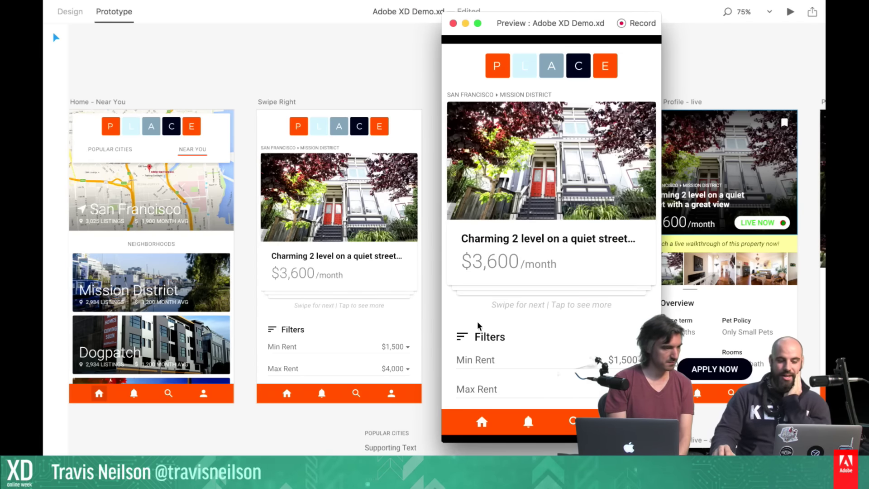
drag(525, 185, 729, 148)
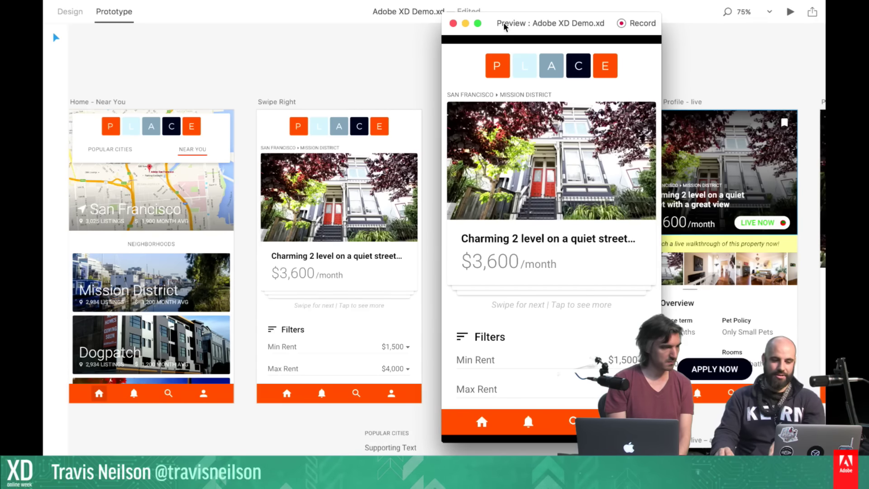
drag(543, 23, 303, 298)
click(460, 188)
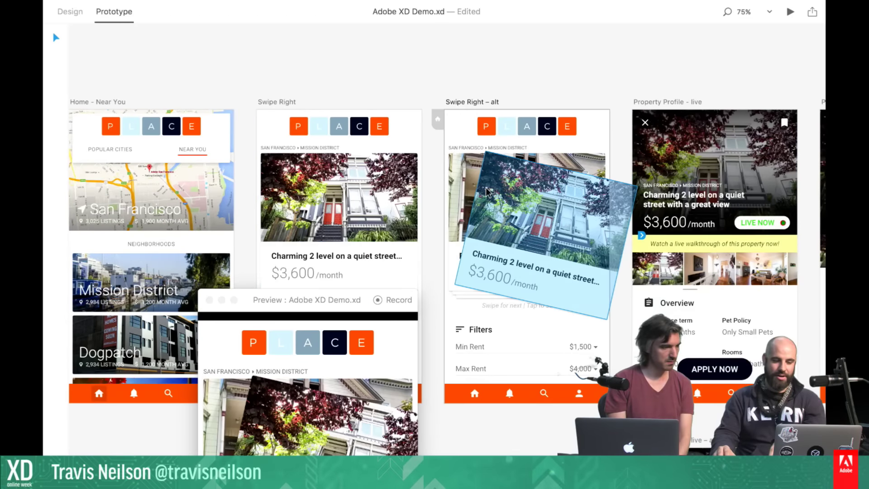
Link Swipe Right – alt back to Swipe Right with Dissolve and test it in preview
click(453, 111)
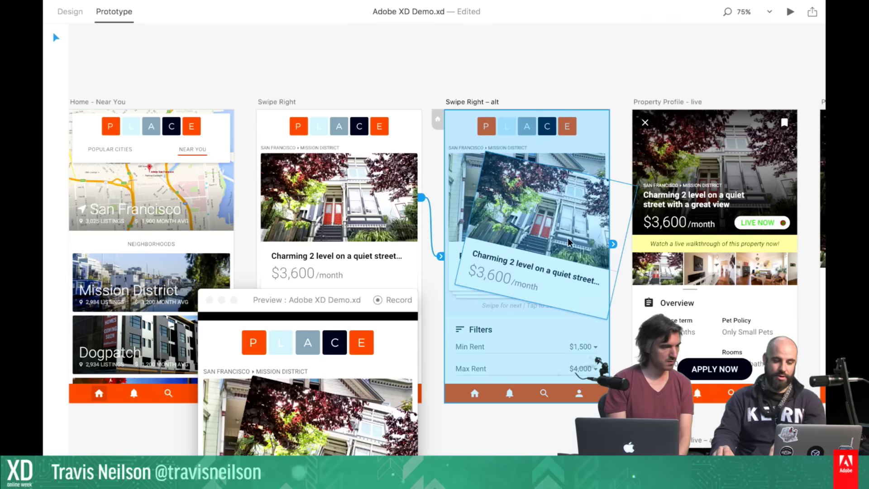
drag(613, 244, 394, 157)
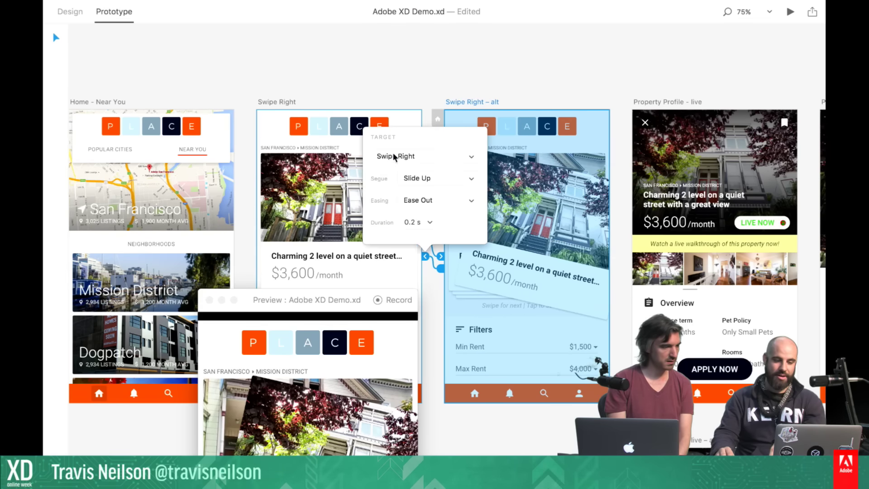
click(424, 156)
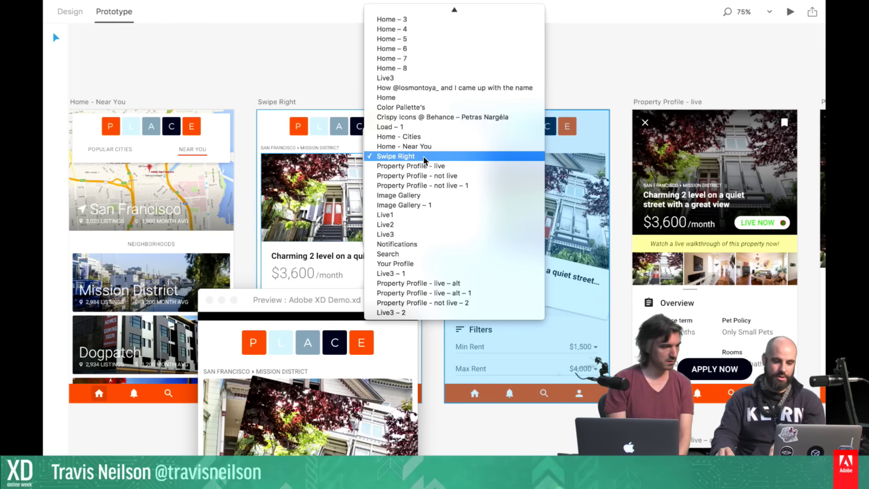
click(576, 82)
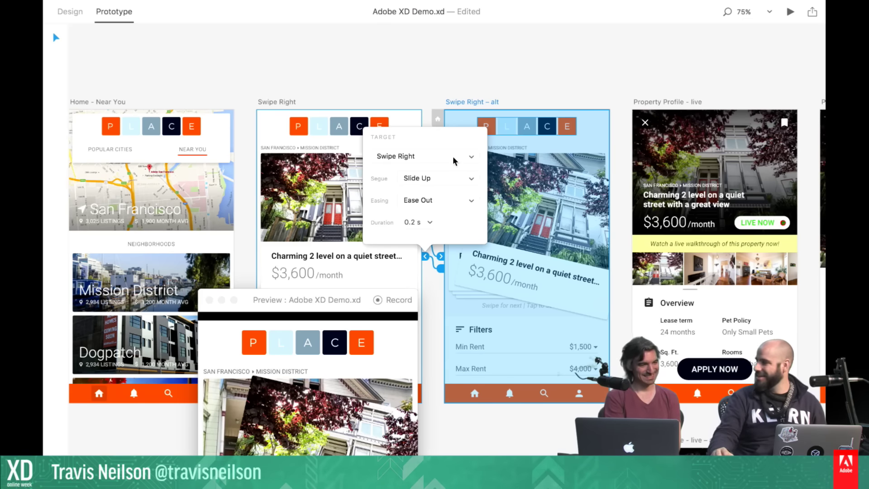
click(430, 179)
click(430, 198)
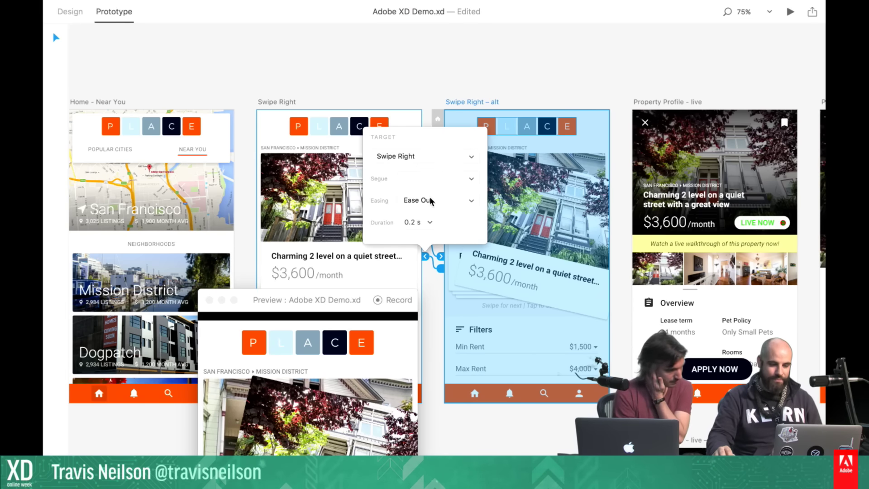
click(434, 90)
drag(289, 303, 418, 46)
click(423, 131)
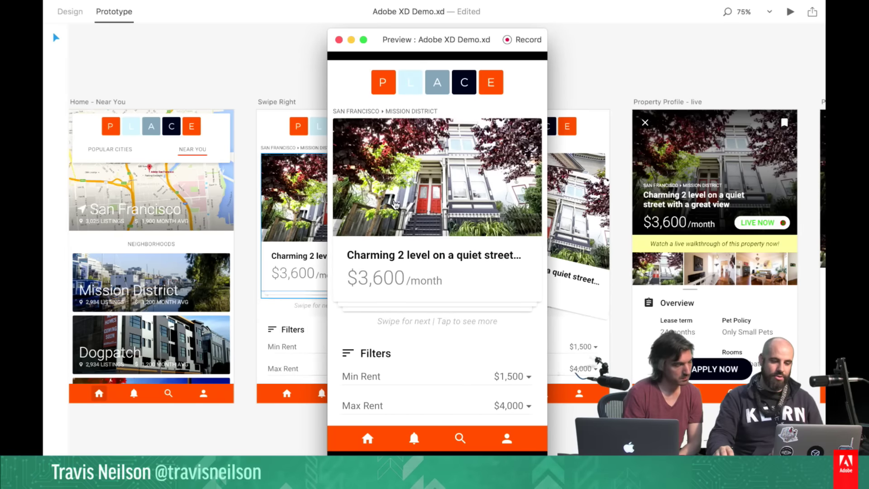
Replay the Dissolve swipe in preview and tap the card toward Property Profile
click(395, 205)
click(362, 211)
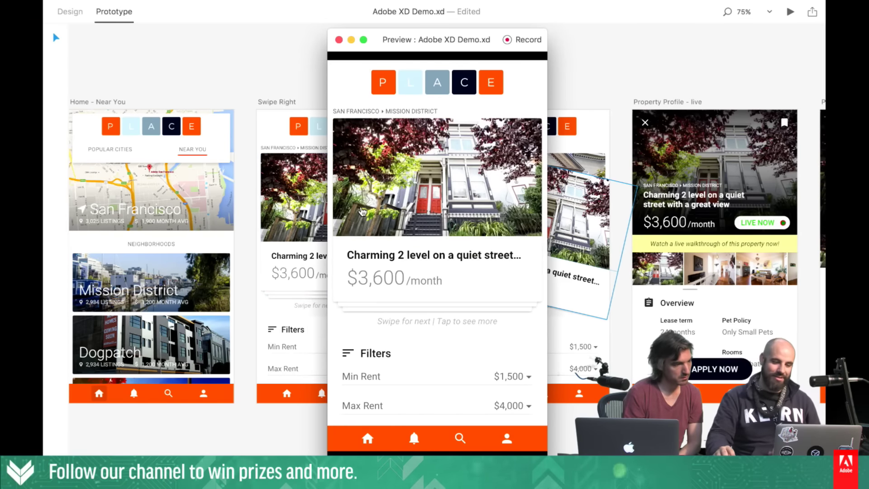
click(382, 261)
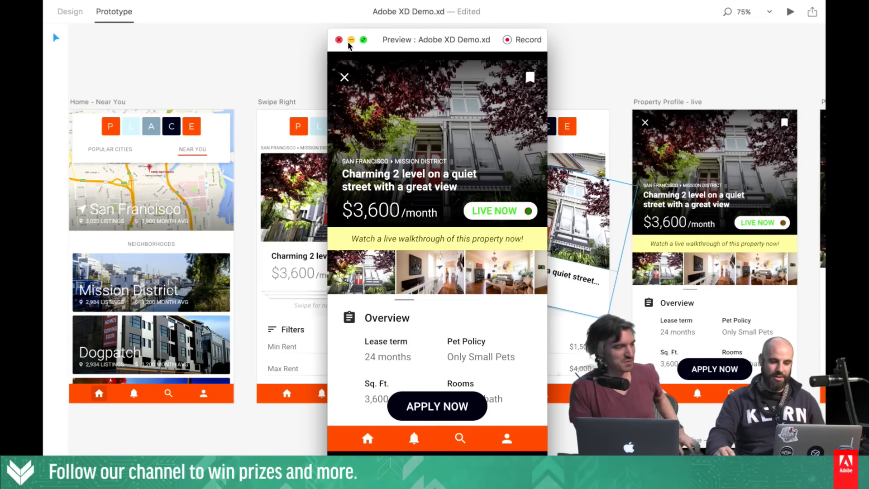
Inspect the listing card's Slide Up link settings to Property Profile - live
drag(372, 43, 551, 241)
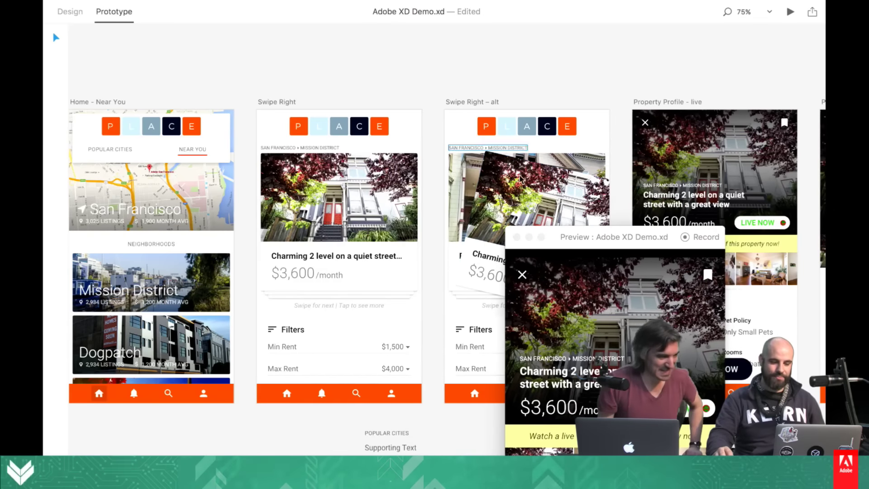
click(364, 245)
double_click(365, 257)
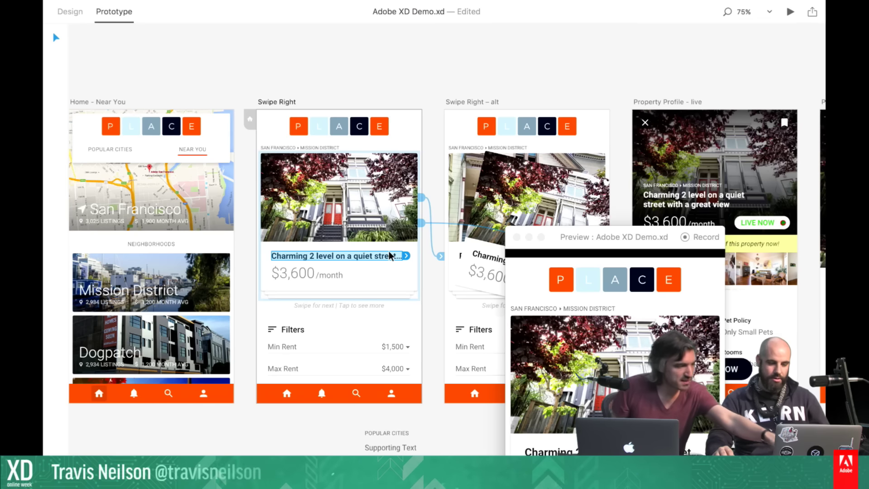
click(377, 268)
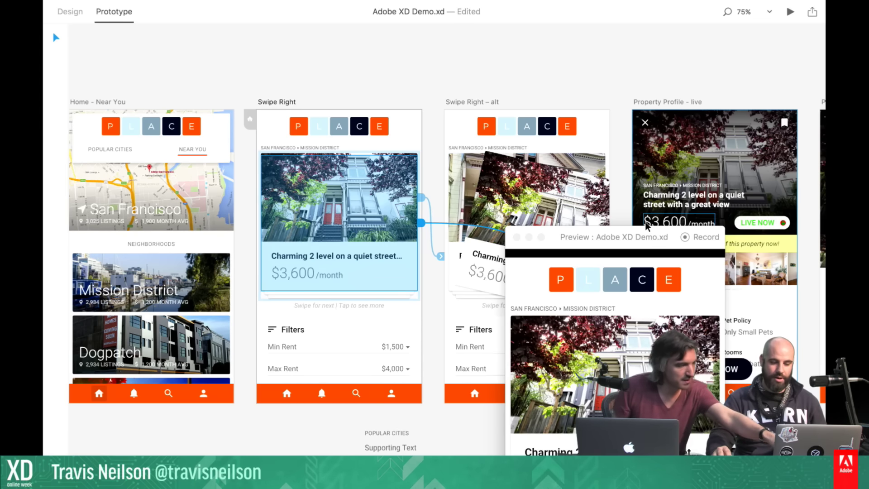
drag(668, 233, 477, 282)
click(628, 257)
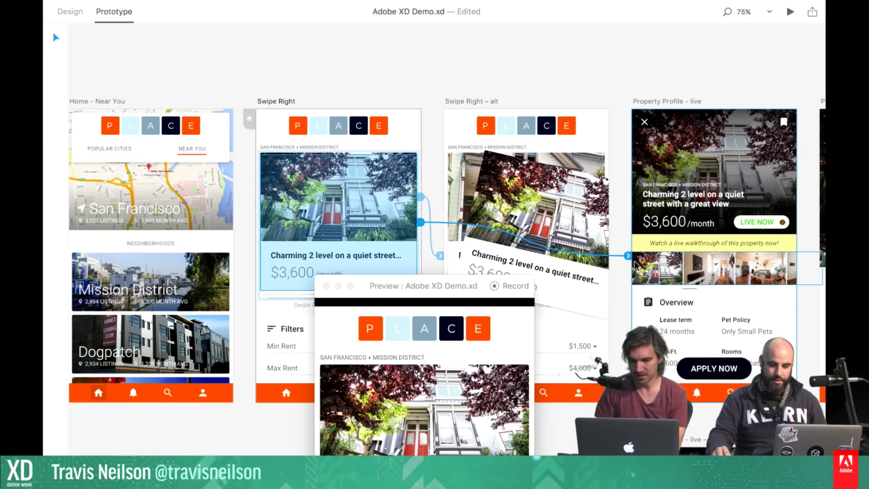
click(628, 257)
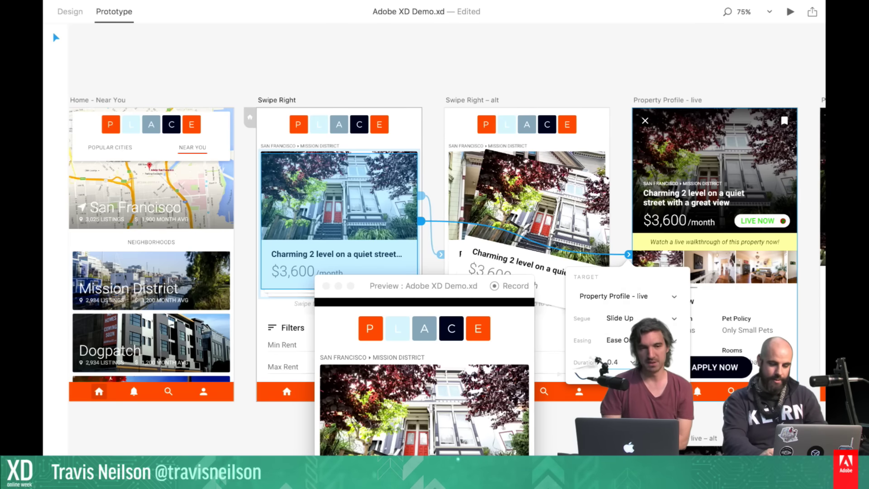
Tap the listing card in preview to slide up to Property Profile - live
drag(469, 292, 495, 28)
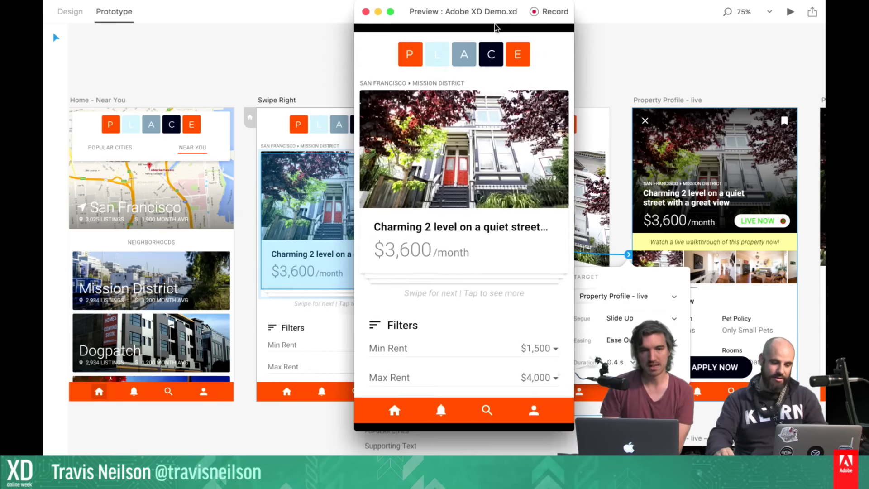
click(440, 231)
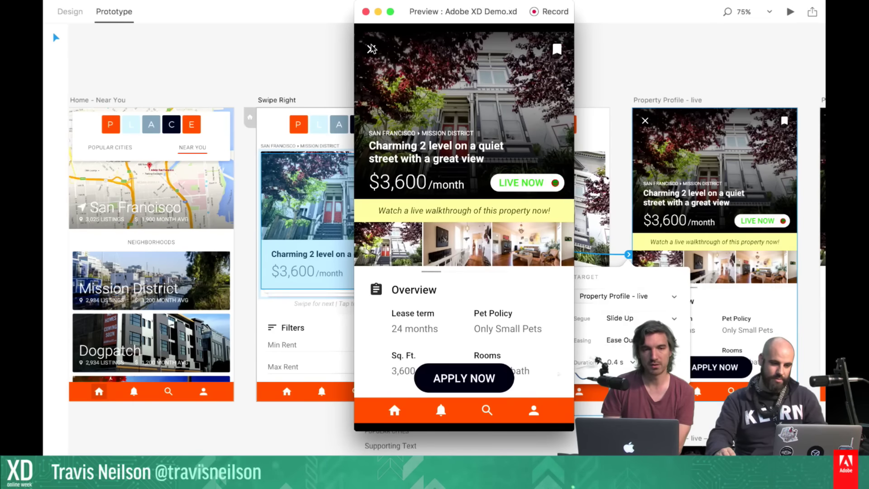
click(457, 157)
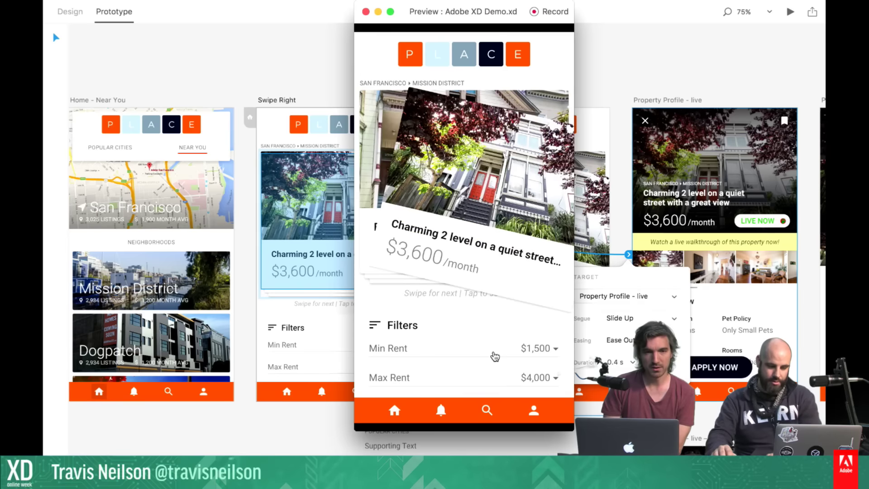
click(450, 241)
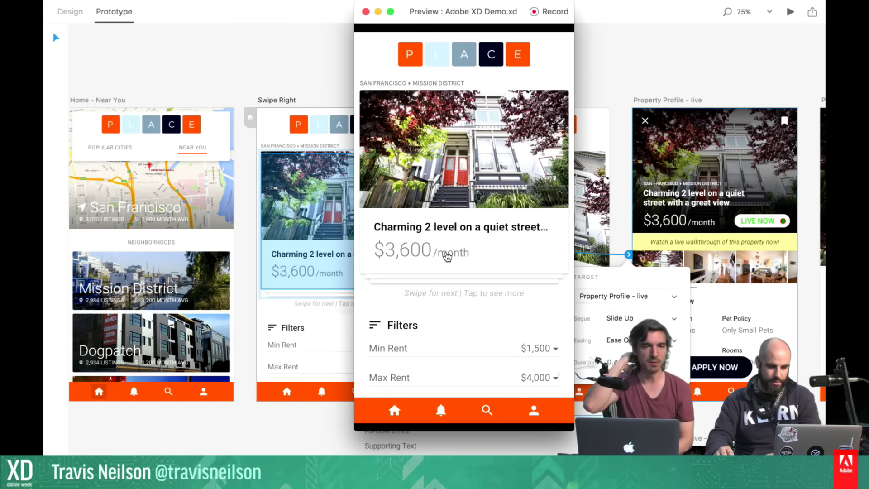
click(453, 232)
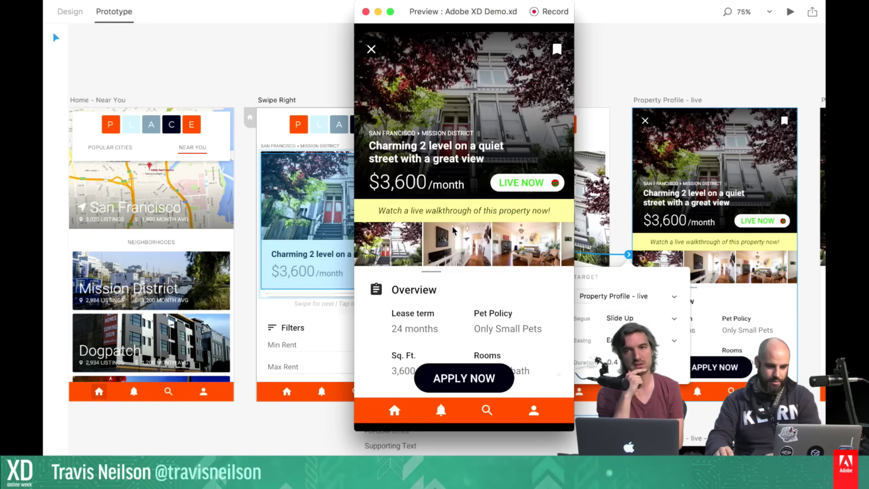
drag(472, 20, 316, 69)
scroll(606, 258, right, 1)
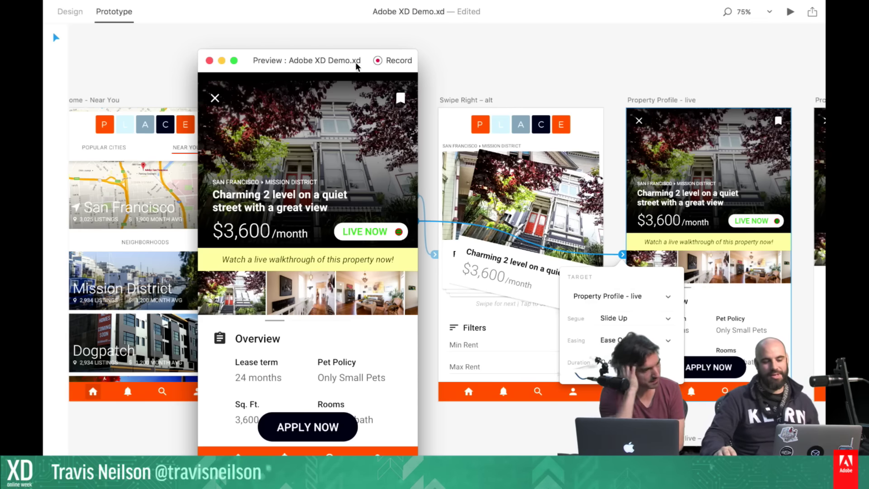
Link the LIVE NOW button on the property screen to Live3
scroll(479, 66, right, 5)
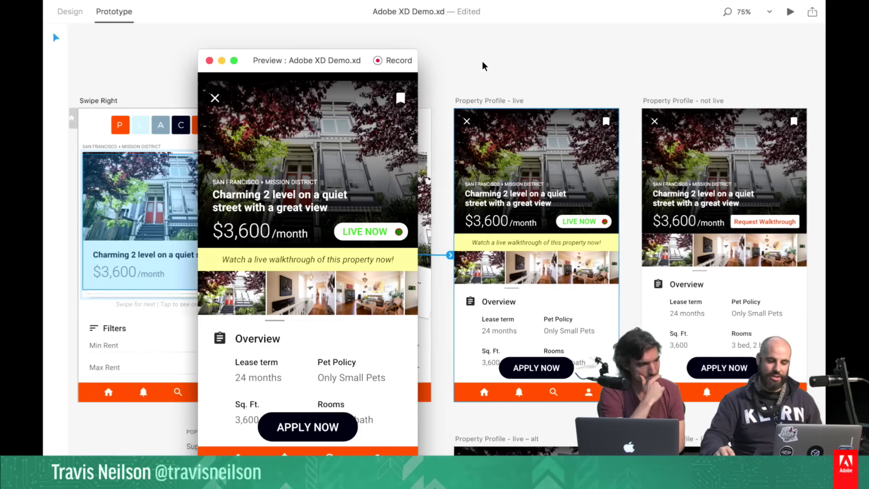
scroll(482, 65, down, 2)
scroll(482, 61, right, 5)
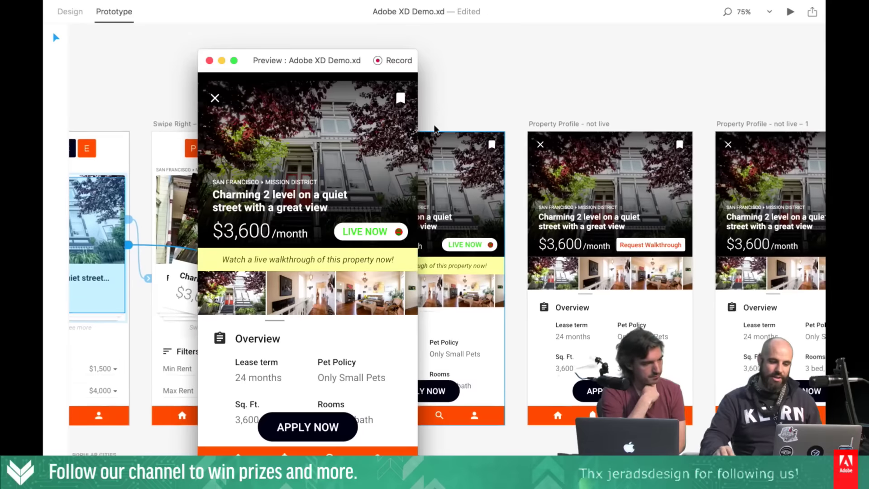
click(475, 251)
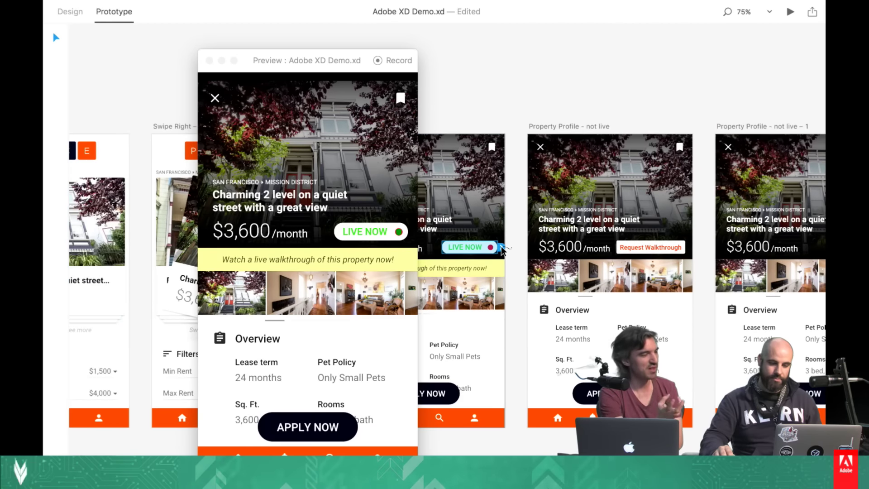
scroll(502, 250, right, 2)
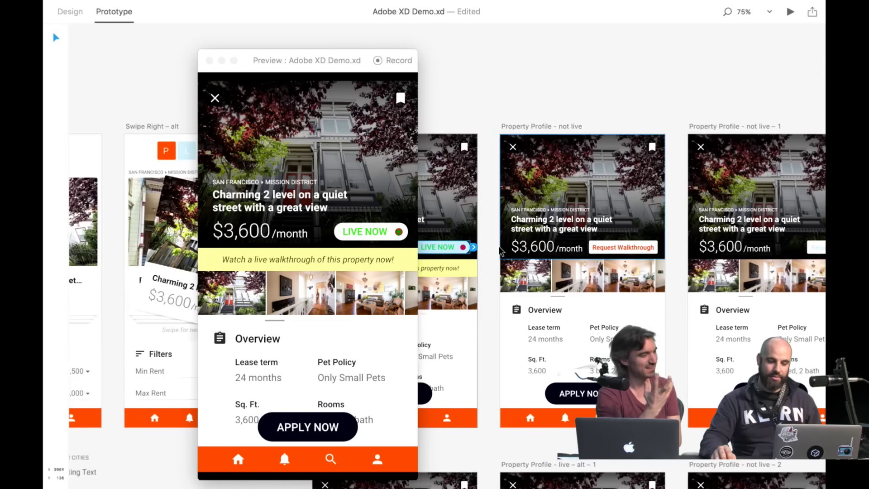
scroll(475, 250, right, 1)
click(473, 248)
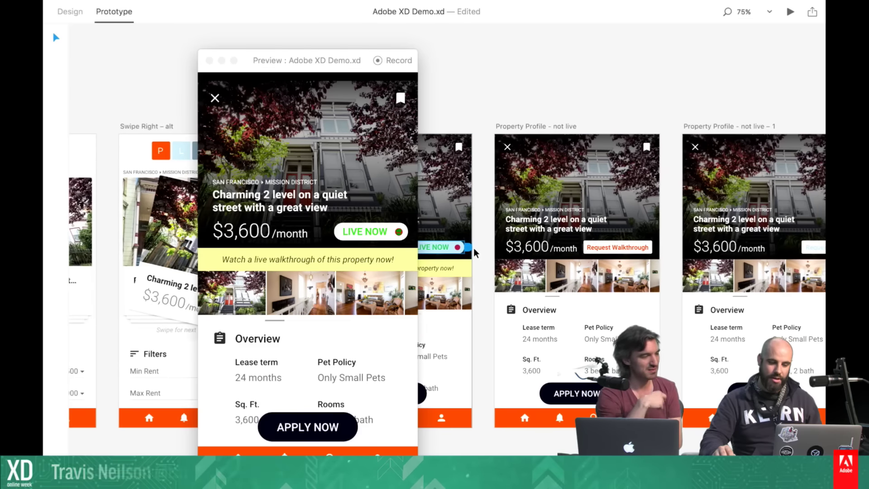
drag(471, 247, 470, 248)
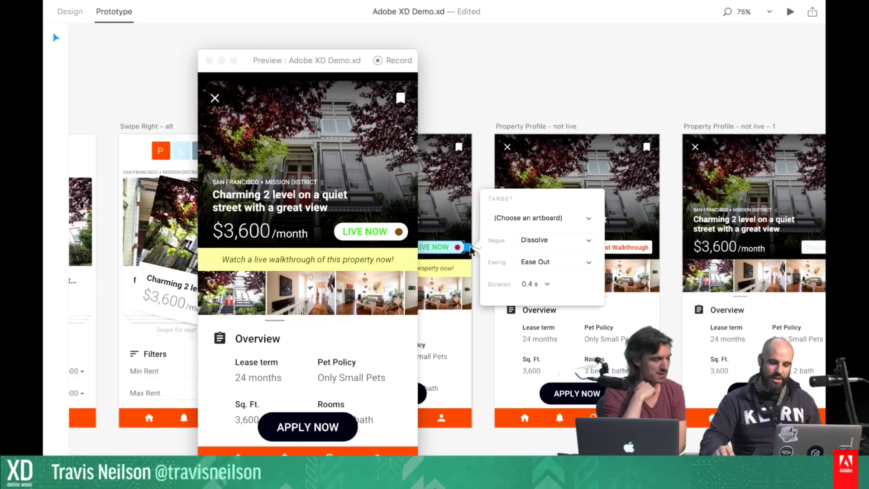
click(518, 219)
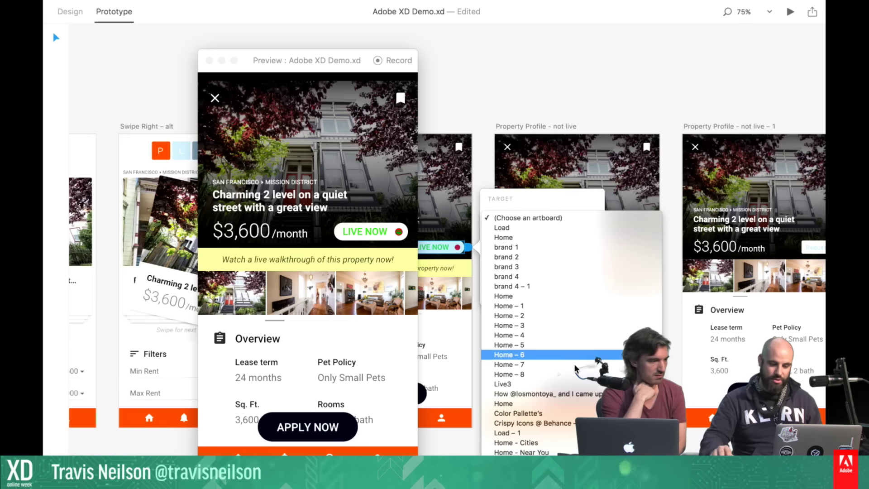
scroll(564, 386, down, 1)
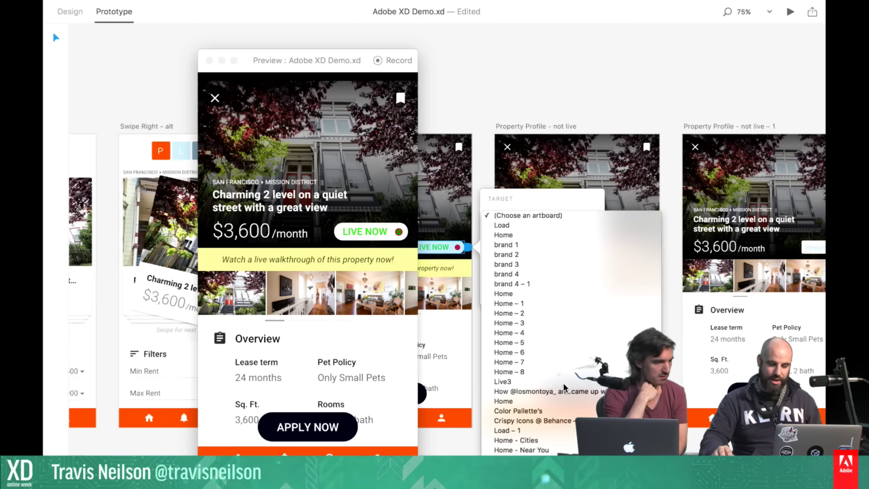
click(564, 383)
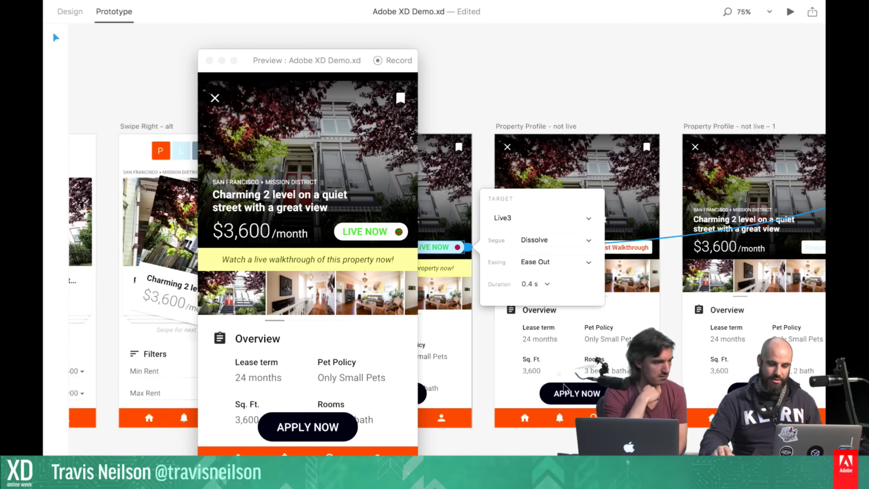
Change the LIVE NOW link's transition from Slide Up to Slide Left
click(546, 244)
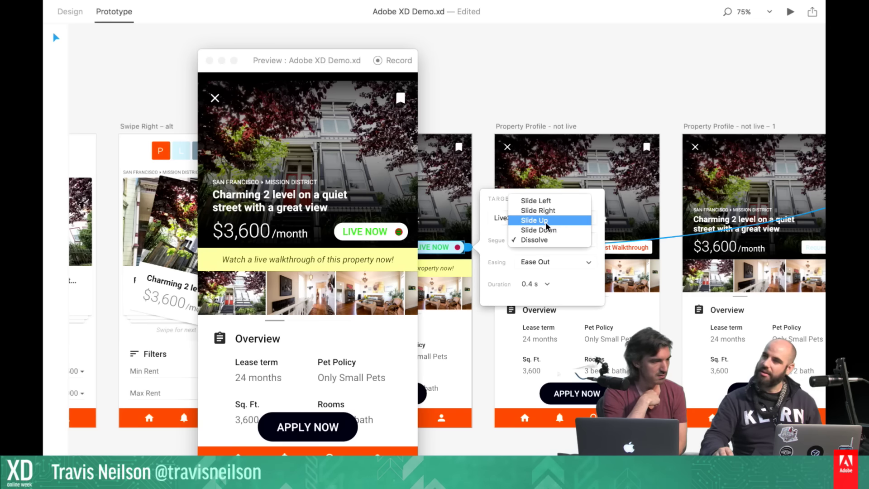
click(558, 220)
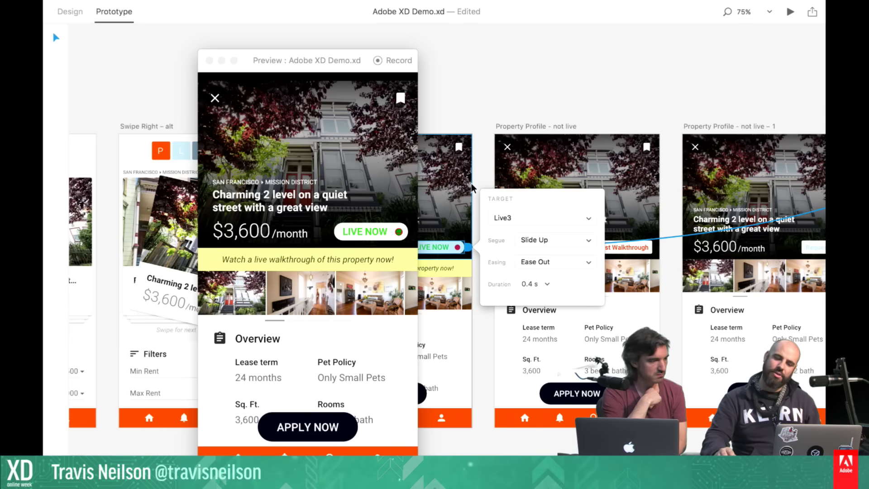
click(553, 241)
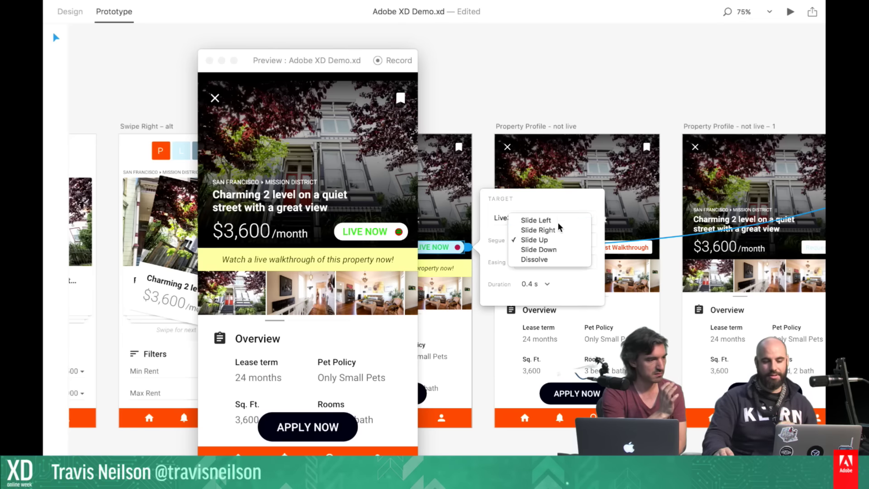
click(557, 221)
click(487, 169)
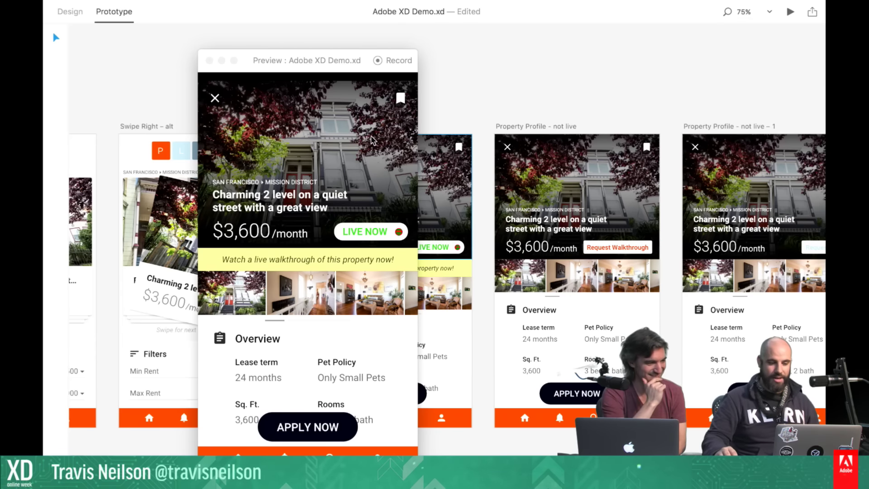
Open the live video screen in the preview via LIVE NOW
click(376, 233)
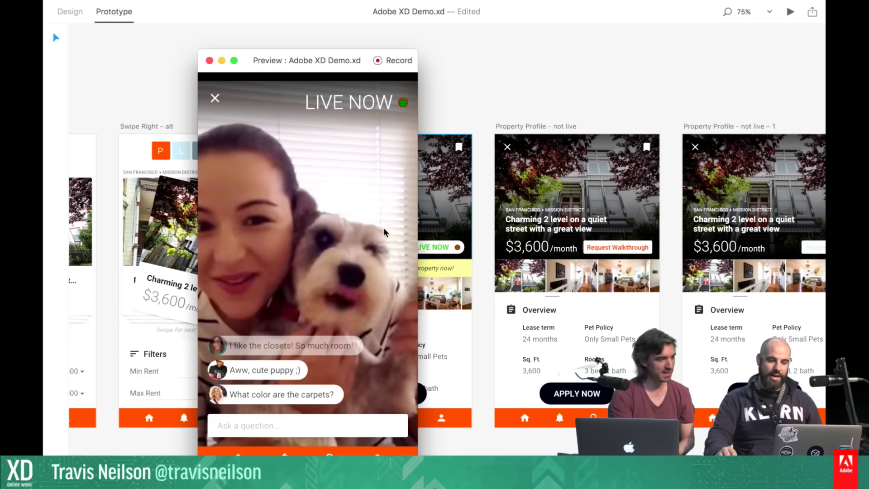
scroll(426, 219, right, 15)
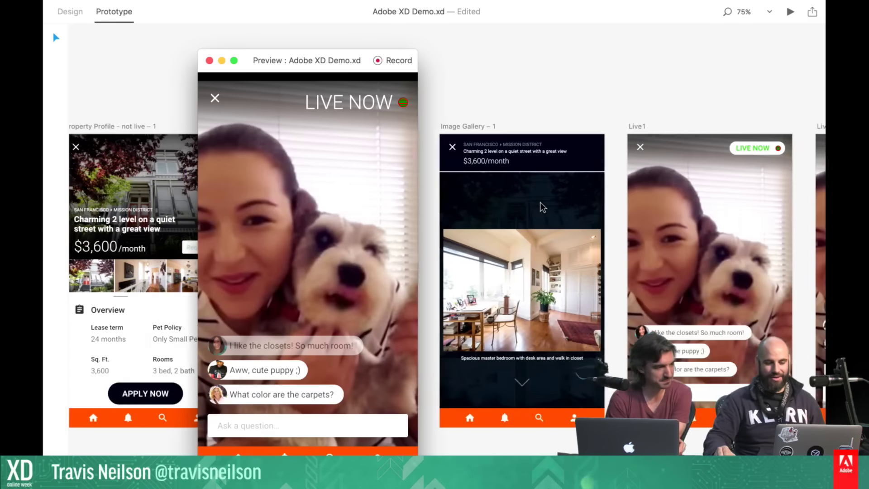
scroll(539, 202, right, 10)
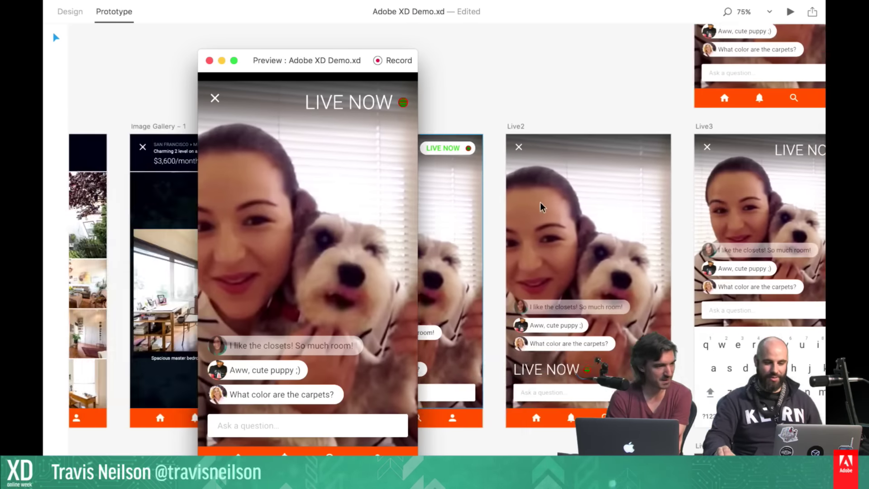
scroll(540, 201, right, 3)
scroll(539, 202, up, 10)
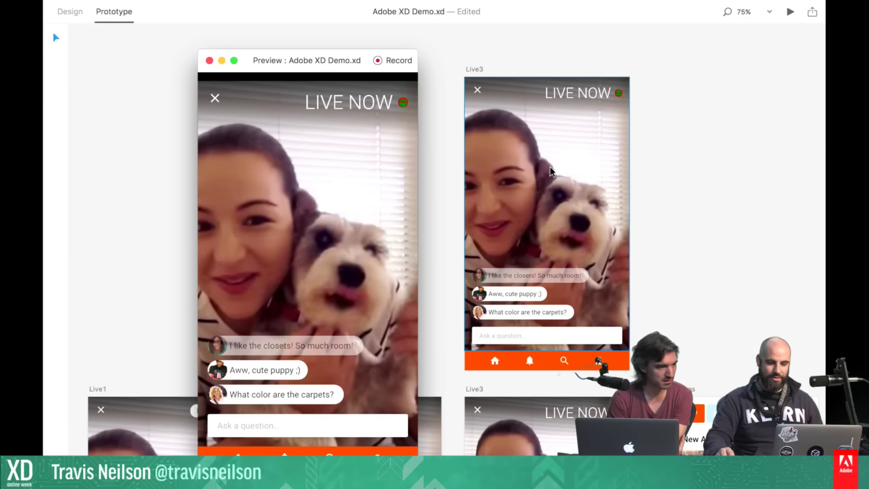
Wire the live screen's Ask question field to Live3
click(552, 231)
scroll(553, 232, down, 8)
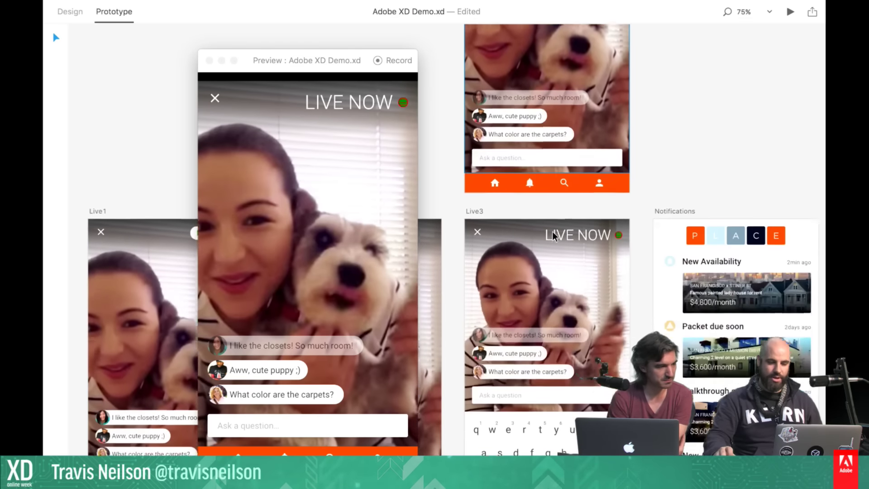
scroll(552, 232, down, 1)
click(551, 141)
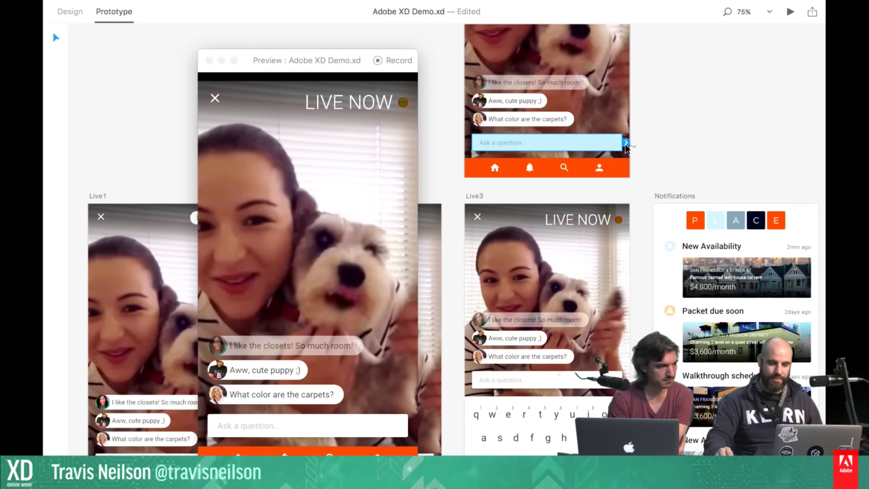
drag(627, 144, 588, 274)
Link the on-screen keyboard group to Live3 – 1
scroll(587, 273, down, 10)
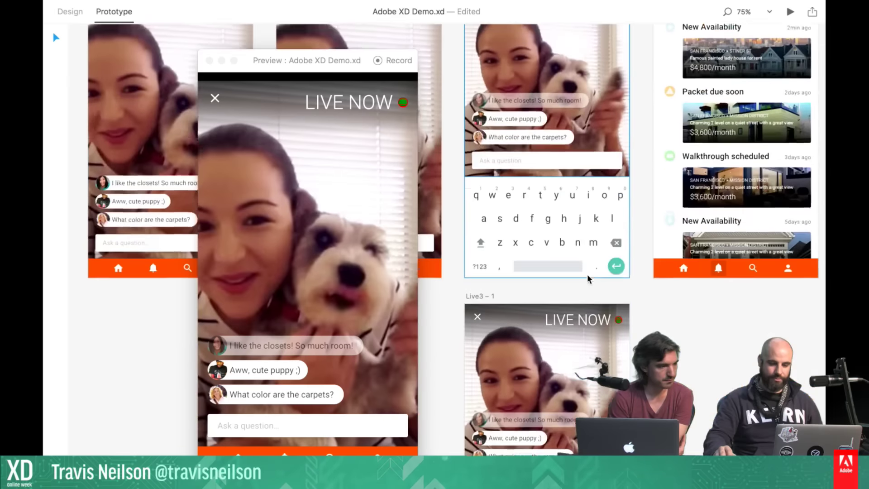
scroll(591, 271, down, 1)
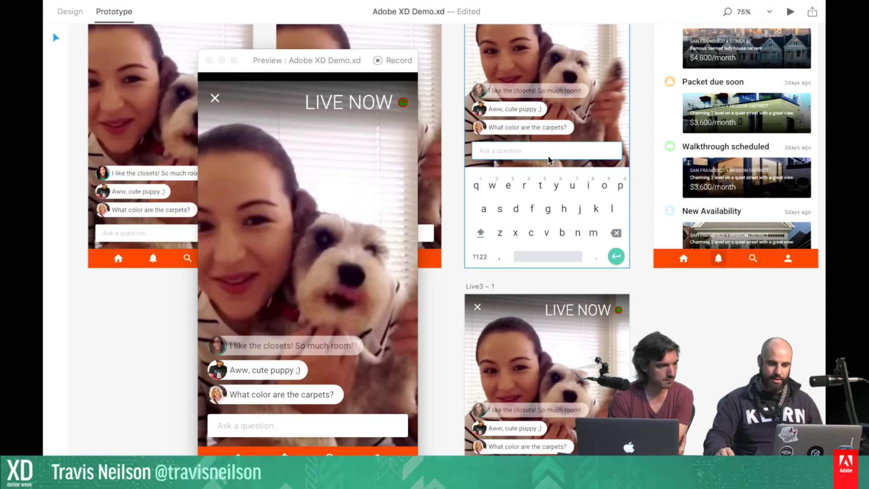
click(561, 212)
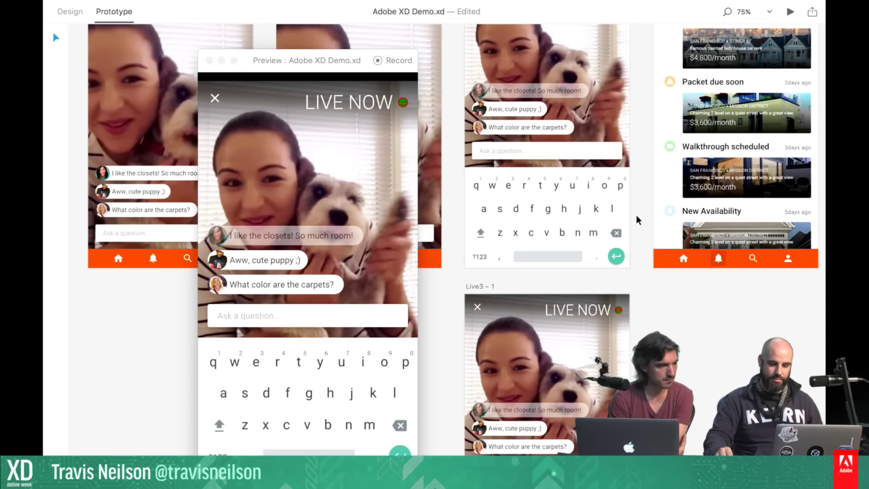
drag(637, 217, 620, 362)
drag(644, 317, 595, 337)
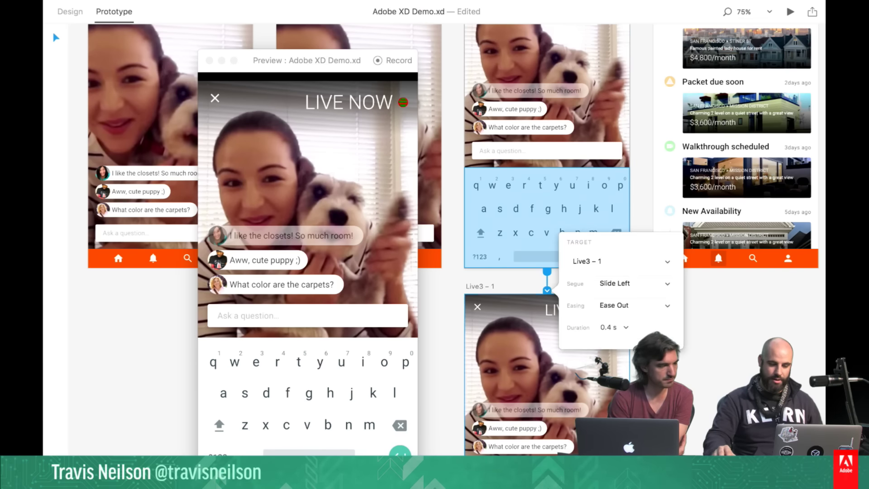
Link the filled dog-question field to Live3 – 2 with a Dissolve transition
scroll(621, 347, down, 10)
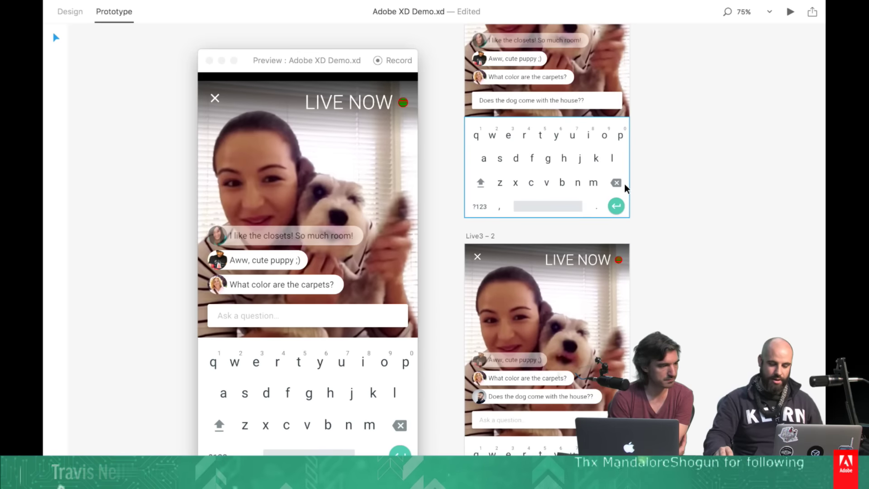
scroll(620, 181, up, 3)
click(602, 148)
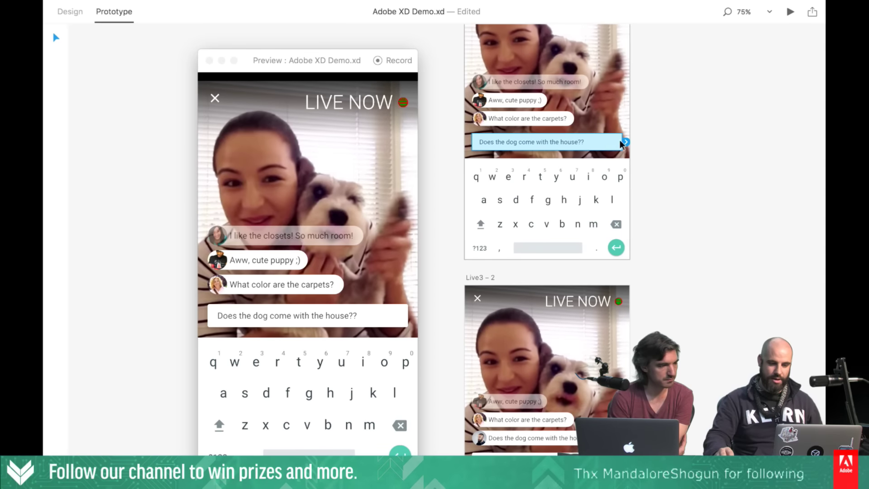
drag(627, 143, 586, 335)
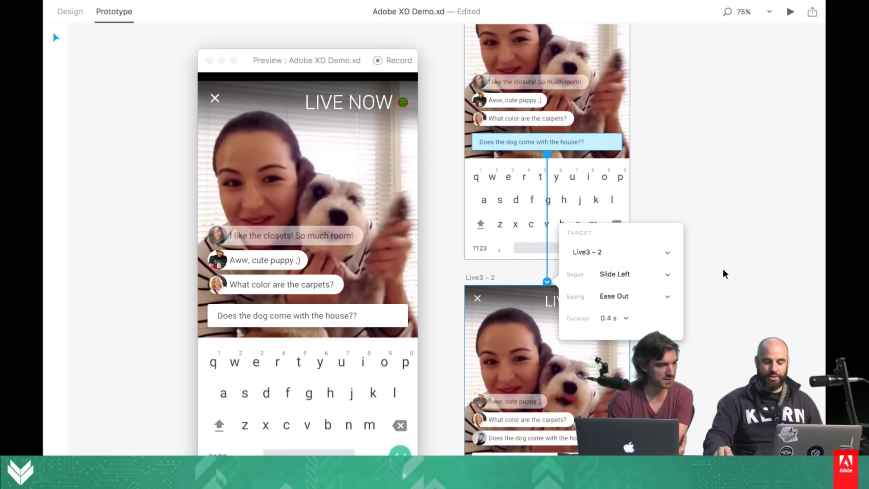
click(639, 274)
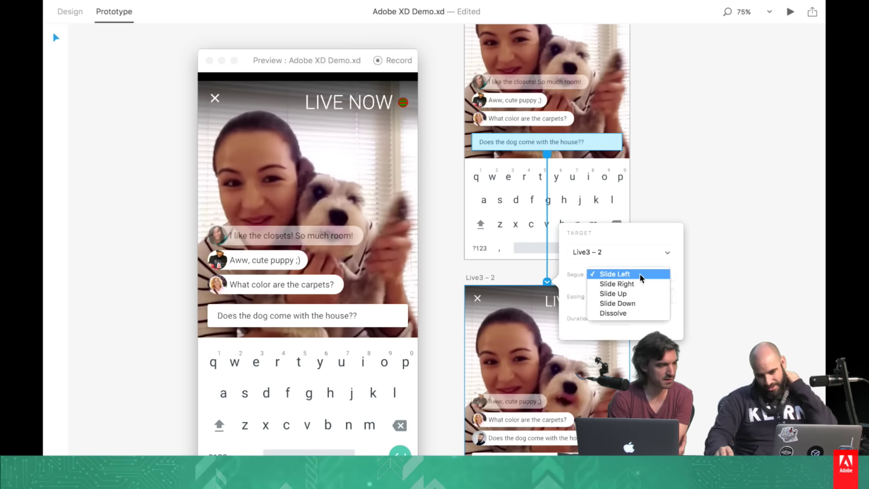
click(628, 313)
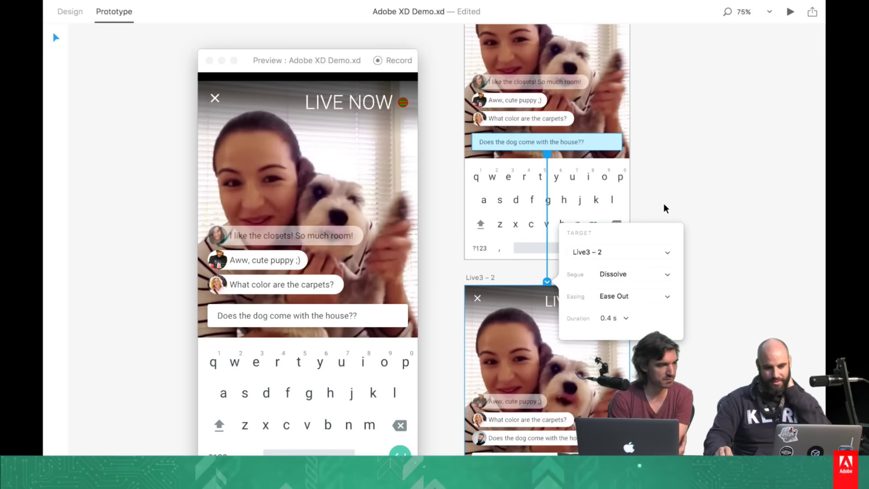
click(697, 236)
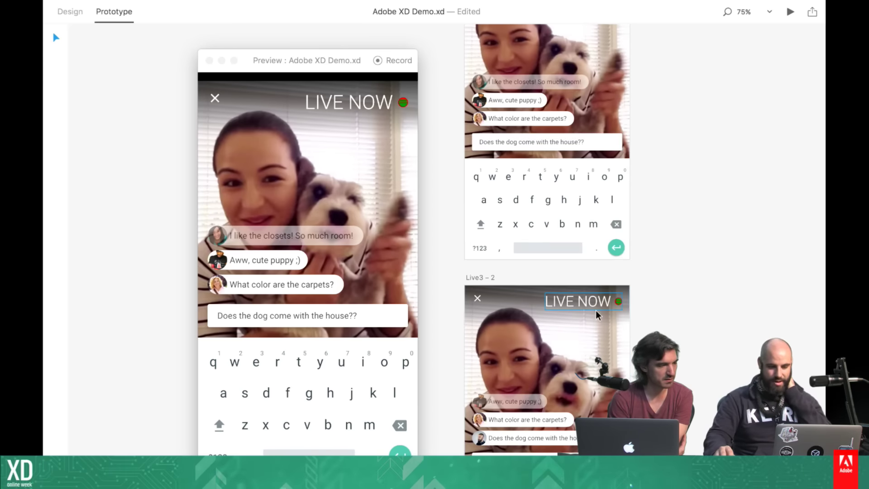
Set the close link's transition to Slide Right
click(486, 298)
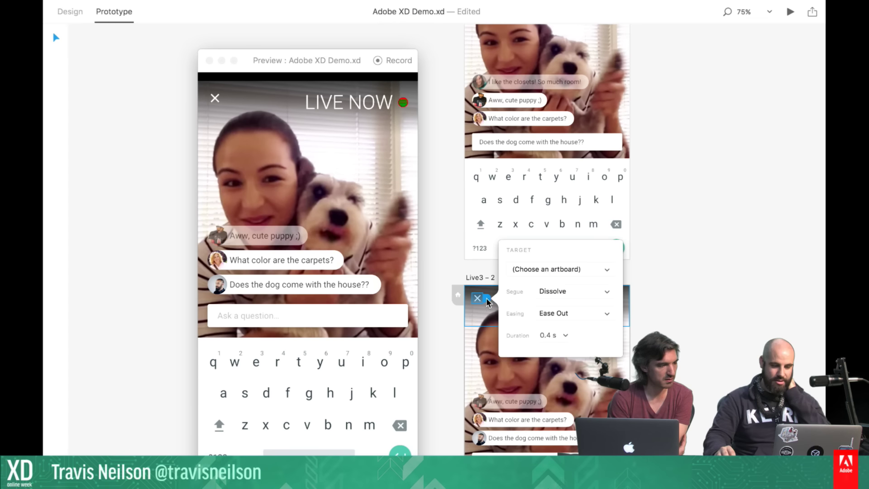
click(568, 292)
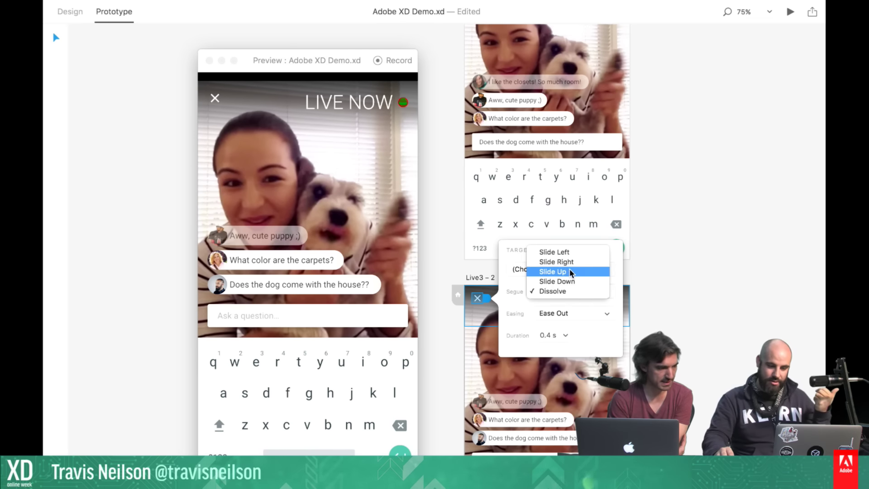
click(569, 262)
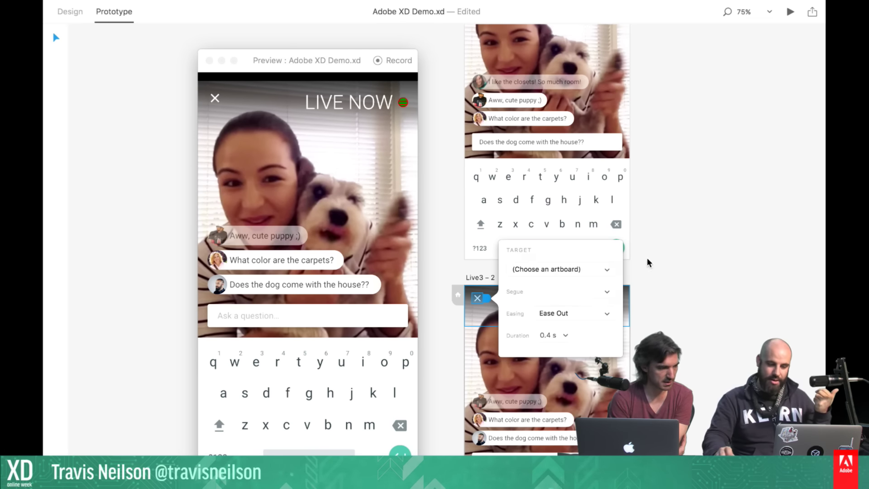
Make the keyboard's link on the live screen use Dissolve
scroll(655, 257, up, 10)
scroll(655, 257, up, 4)
click(605, 189)
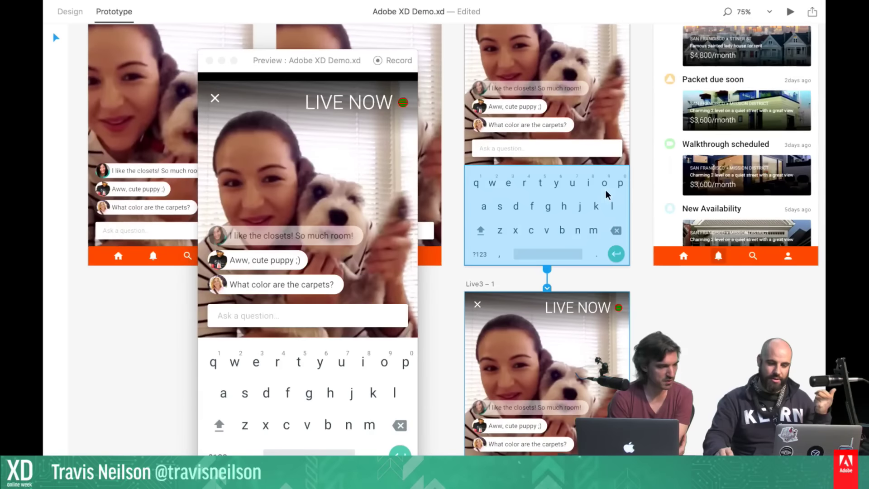
drag(548, 268, 547, 289)
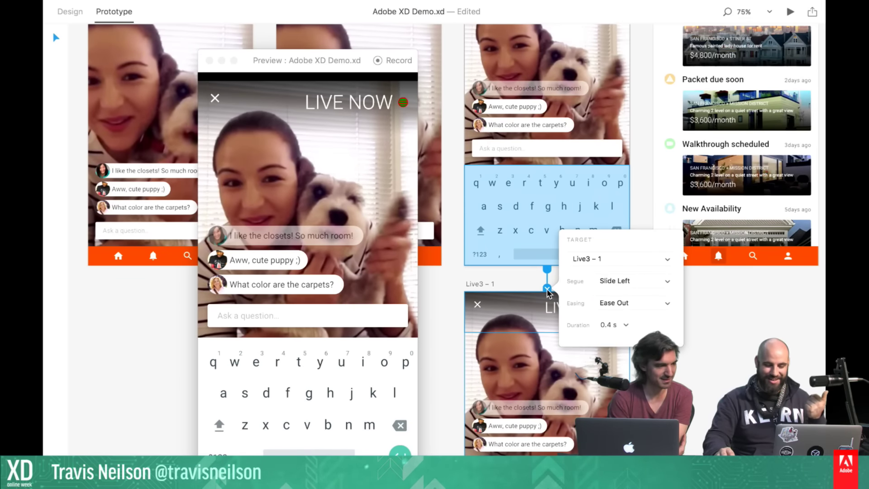
click(601, 282)
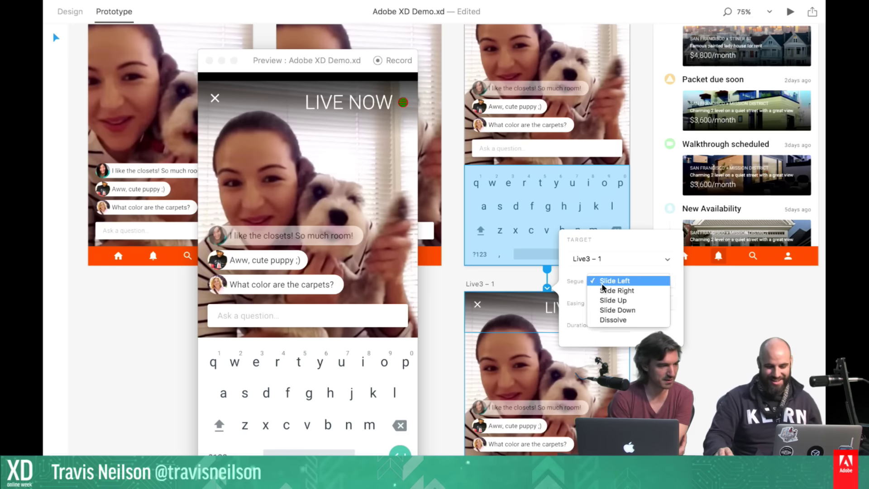
click(613, 319)
click(643, 212)
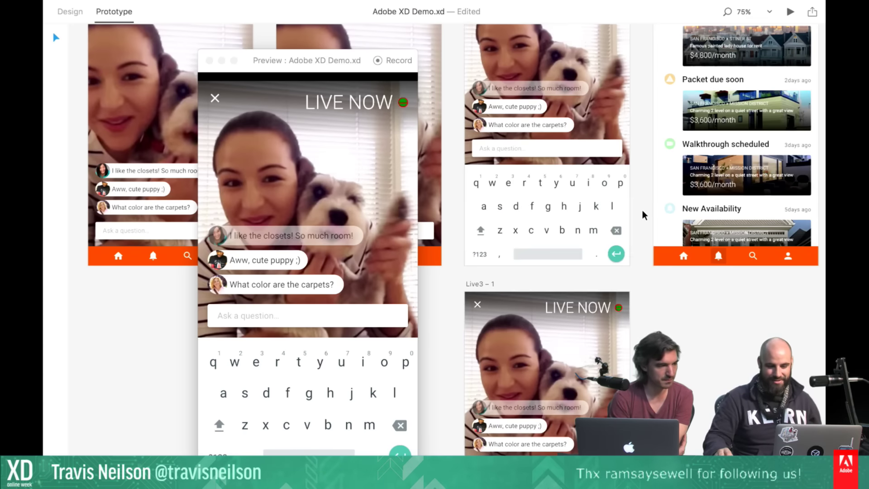
Change the live screen's link to Live3 to a Dissolve transition
scroll(642, 210, up, 6)
click(603, 137)
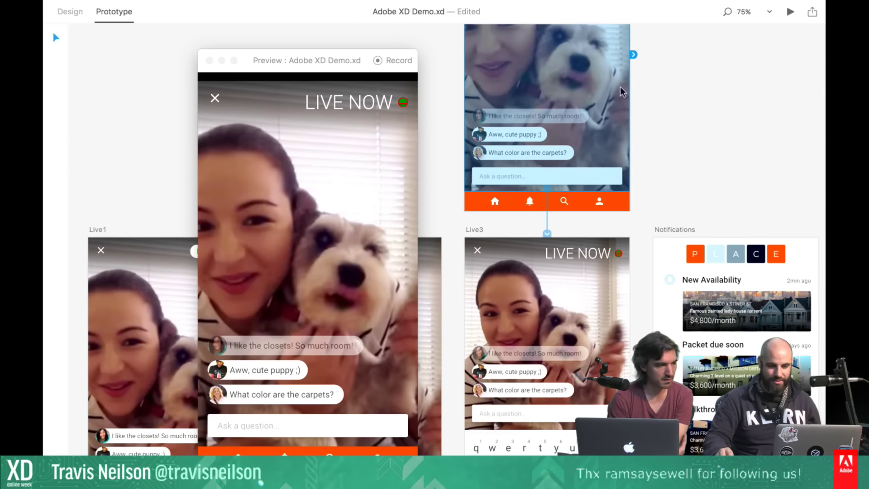
click(547, 233)
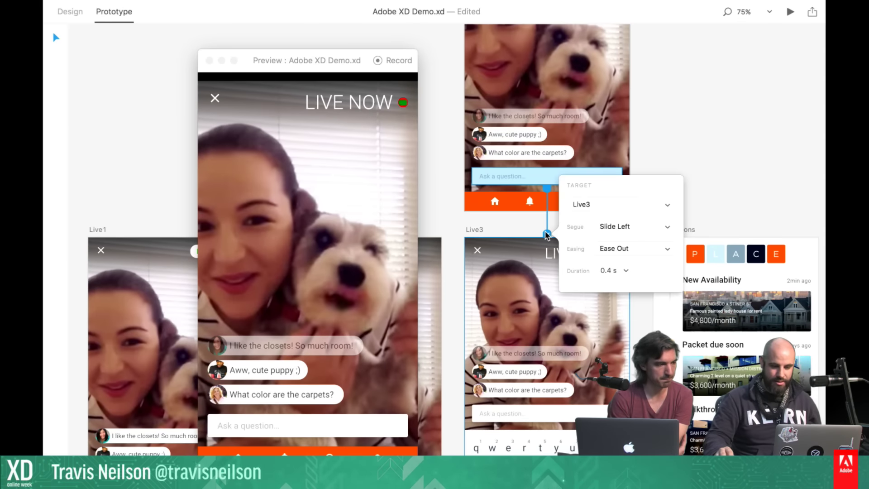
click(595, 226)
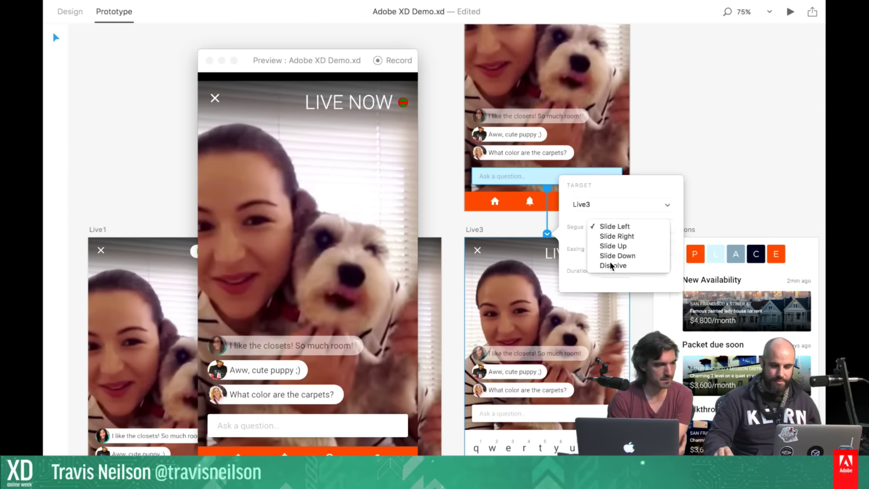
click(612, 265)
click(652, 124)
Link Live3 – 2 back to Property Profile - live with a Slide Right transition
scroll(653, 124, down, 10)
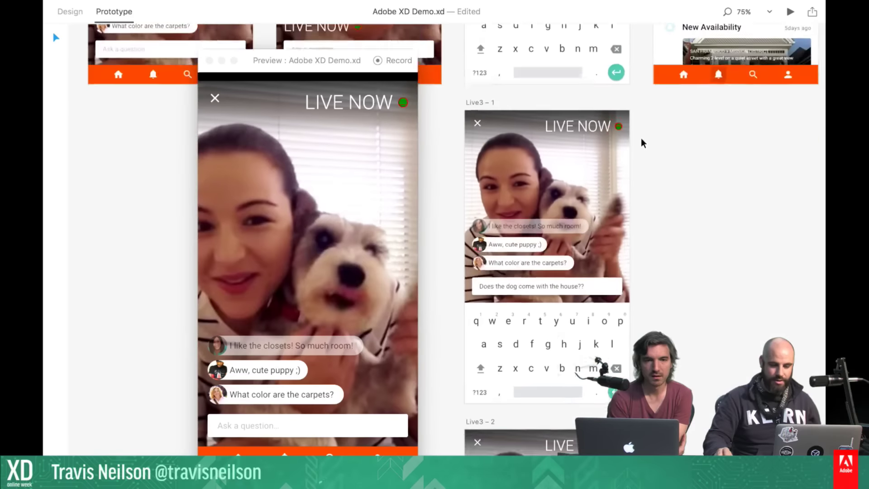
scroll(639, 156, up, 5)
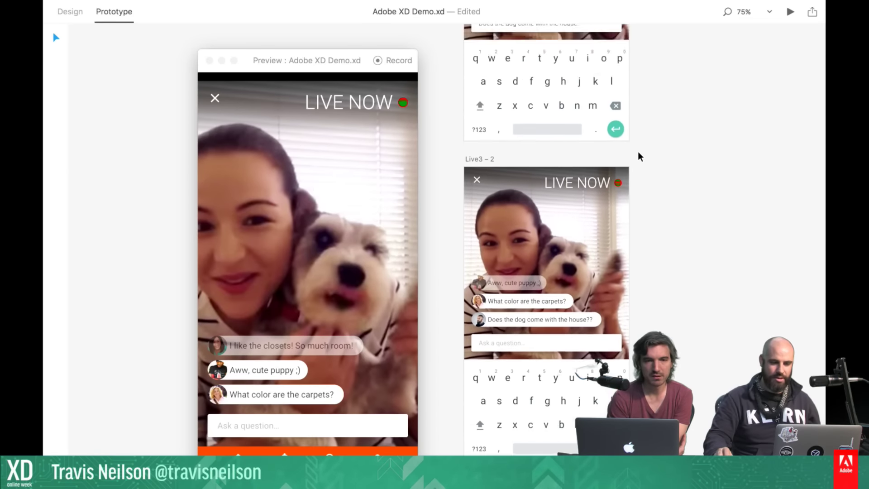
scroll(639, 157, left, 5)
scroll(639, 156, up, 3)
scroll(639, 156, right, 4)
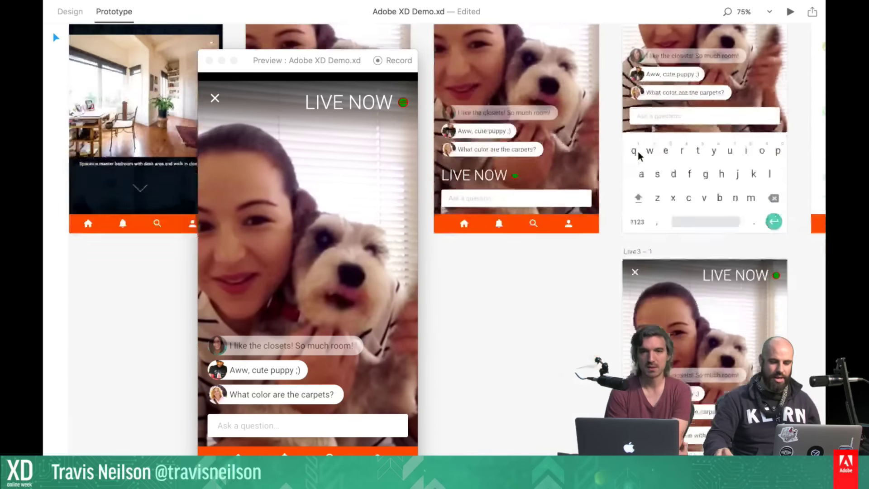
scroll(637, 151, down, 3)
scroll(637, 151, right, 1)
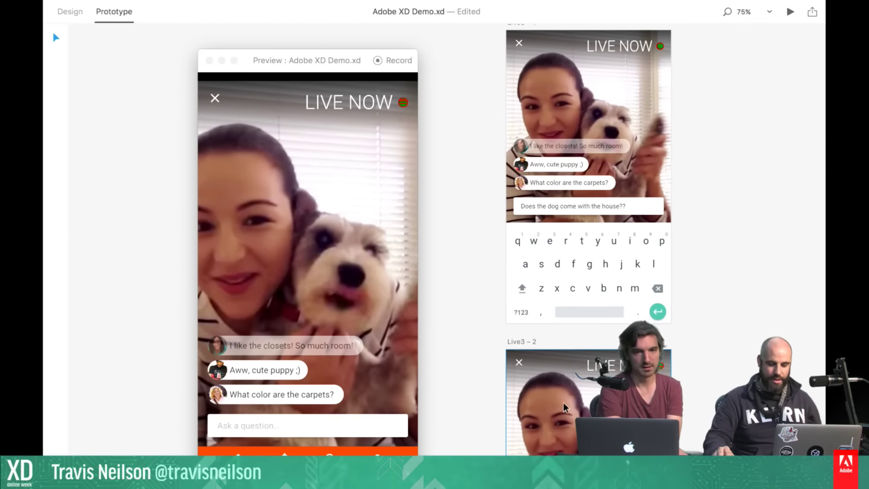
key(super+minus)
key(super+minus)
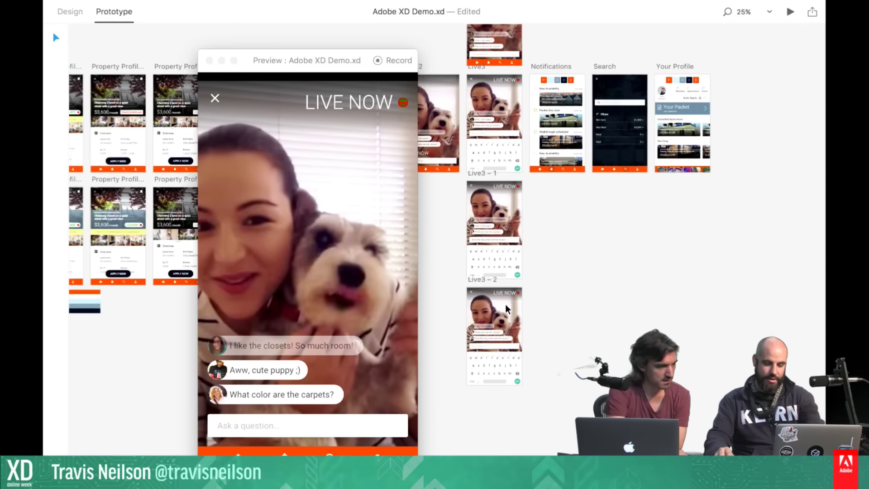
click(472, 290)
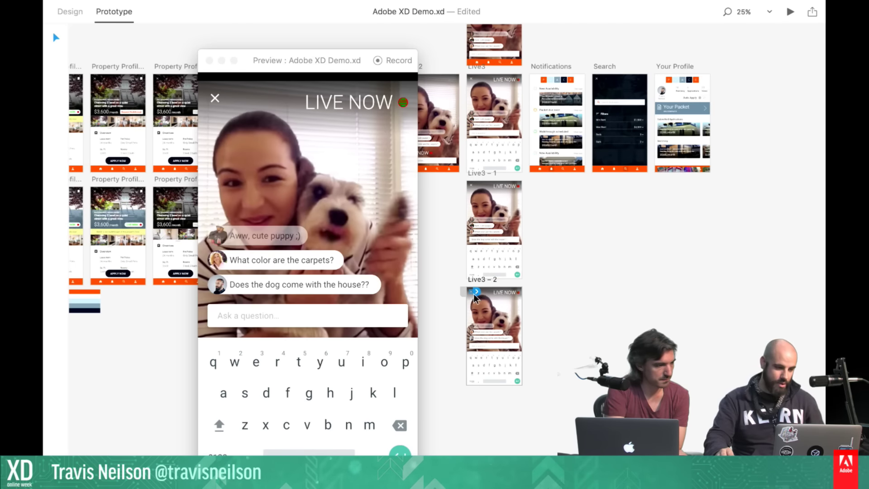
drag(476, 291, 78, 95)
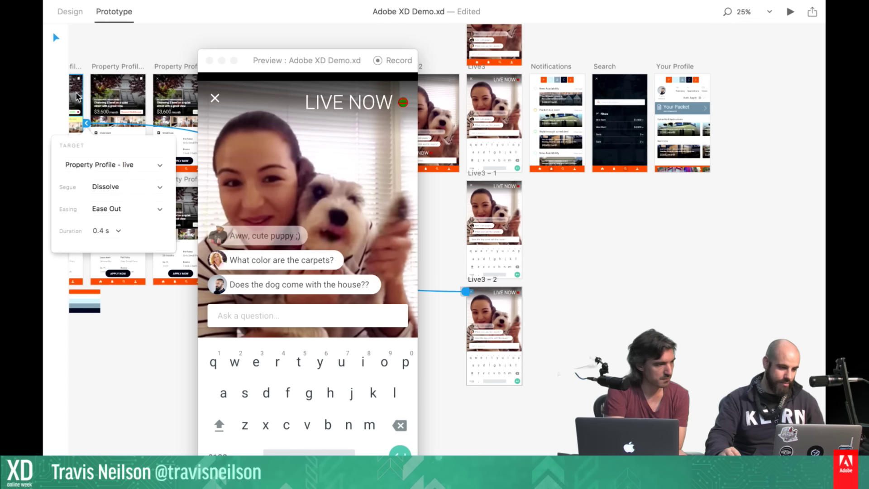
click(129, 181)
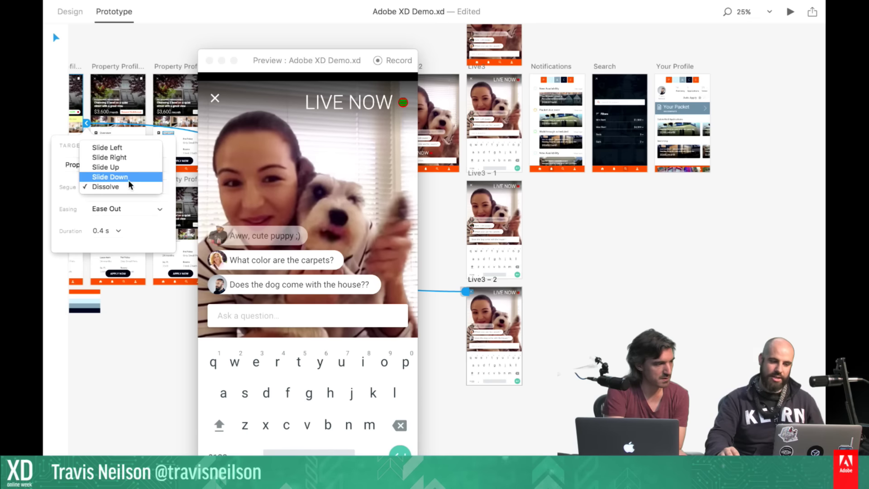
click(131, 175)
click(128, 186)
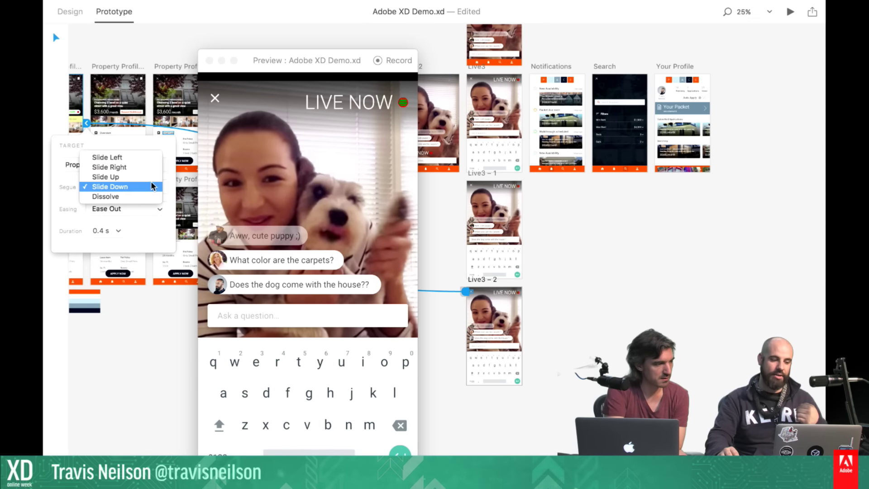
click(151, 168)
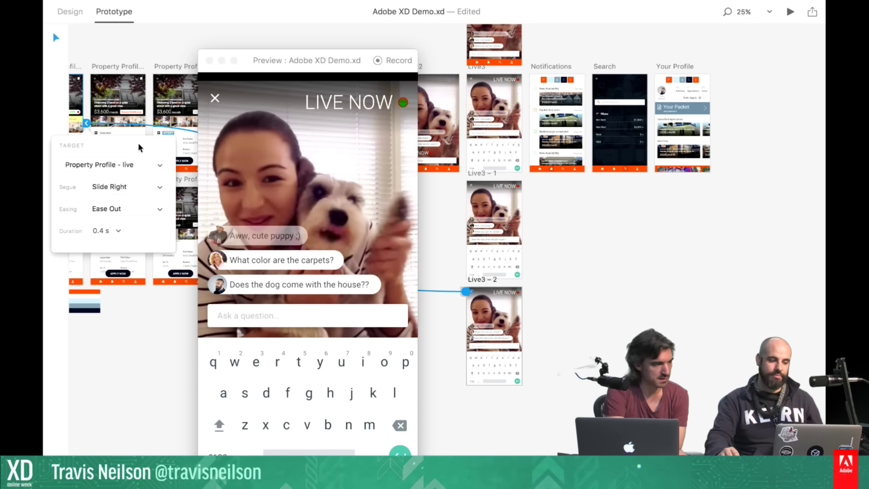
click(126, 46)
In Preview, reopen LIVE NOW, post a question to the chat, then return to the property
click(207, 98)
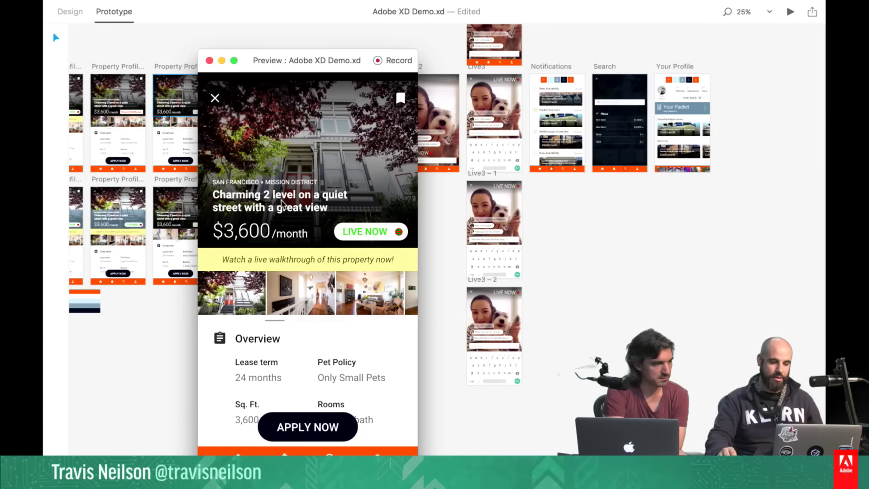
click(357, 233)
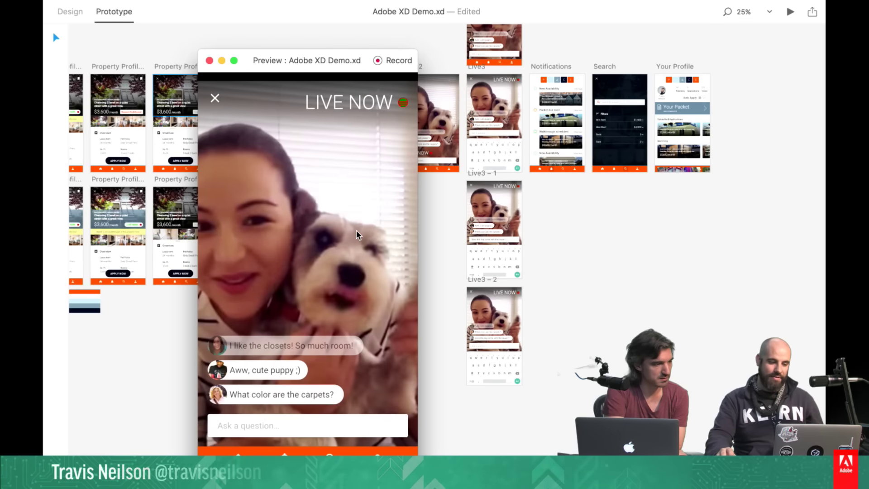
click(283, 425)
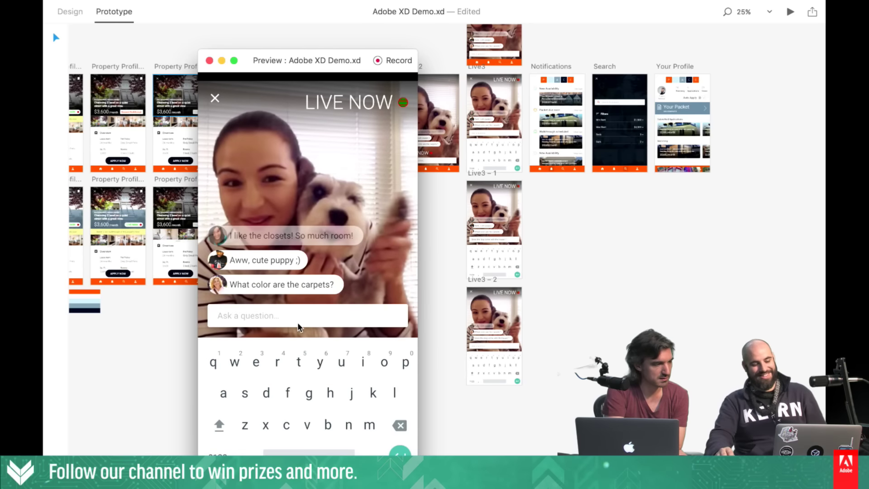
click(287, 388)
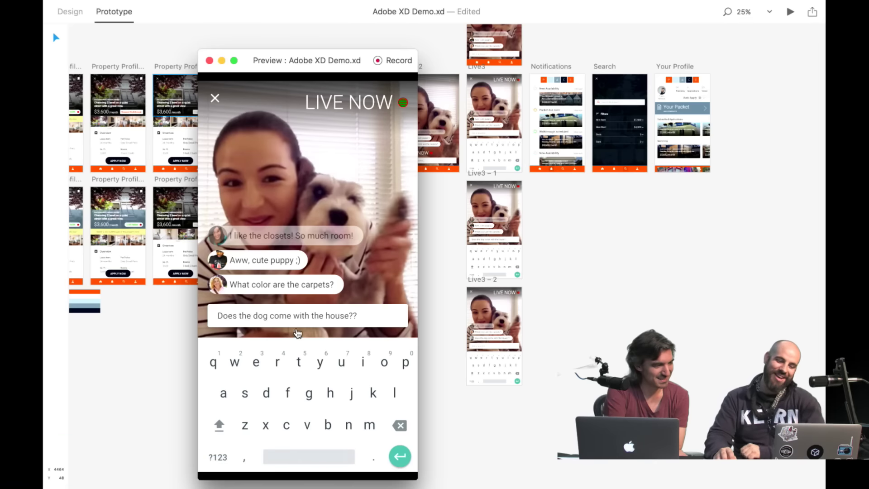
click(365, 323)
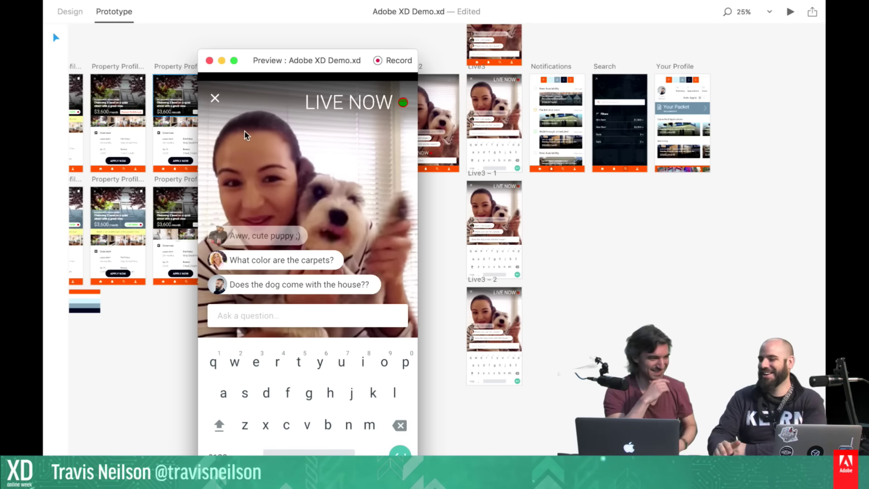
click(216, 99)
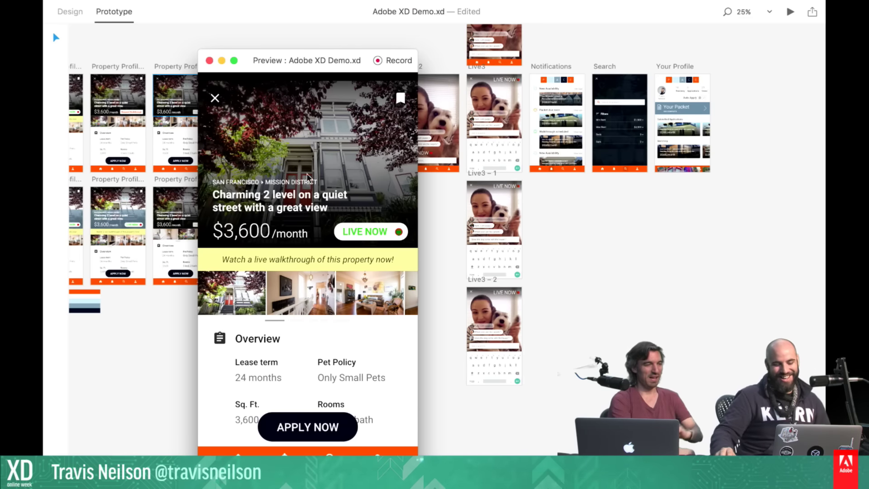
drag(298, 61, 523, 45)
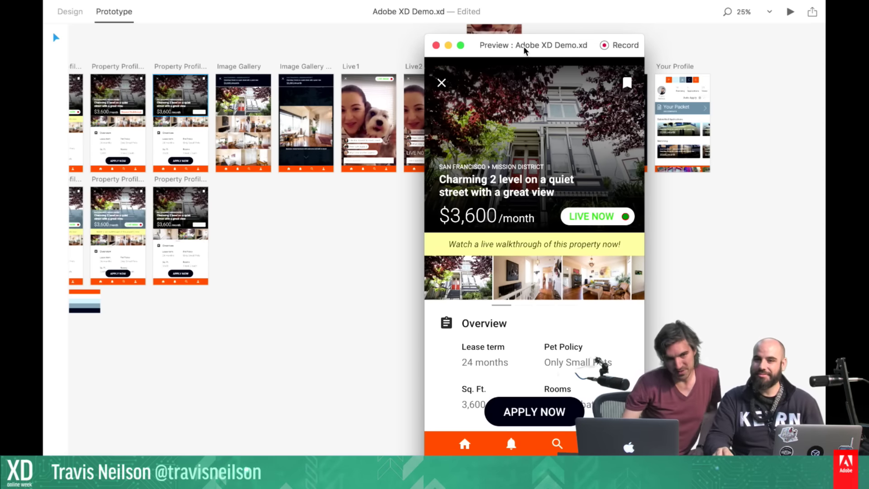
Move Preview aside and zoom the canvas to 75% on the Property Profile artboards
drag(493, 41, 596, 44)
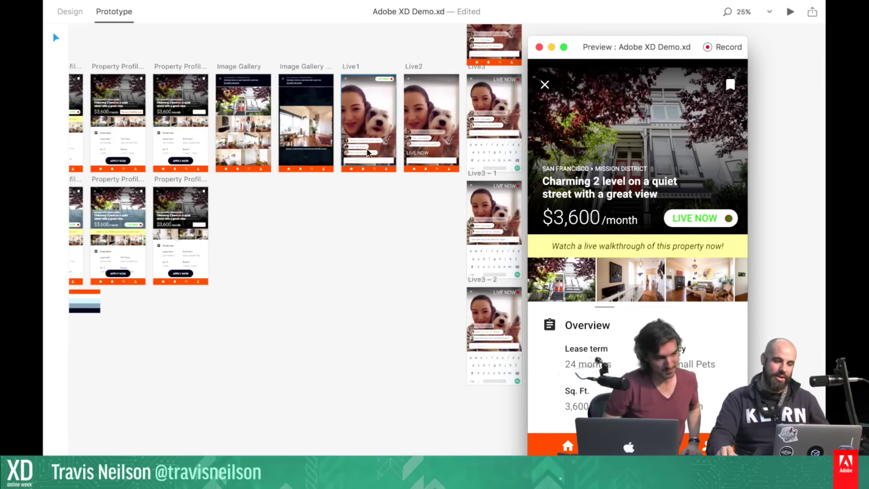
scroll(317, 188, up, 4)
scroll(316, 188, left, 2)
scroll(317, 188, left, 3)
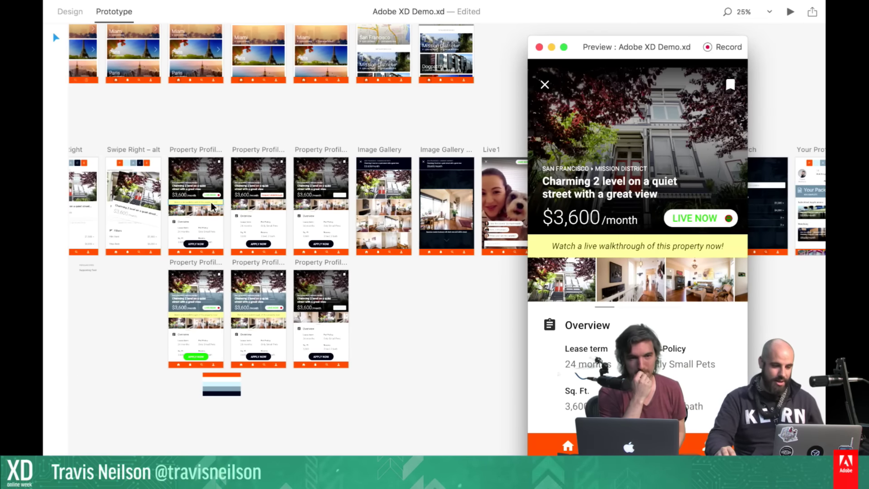
click(195, 210)
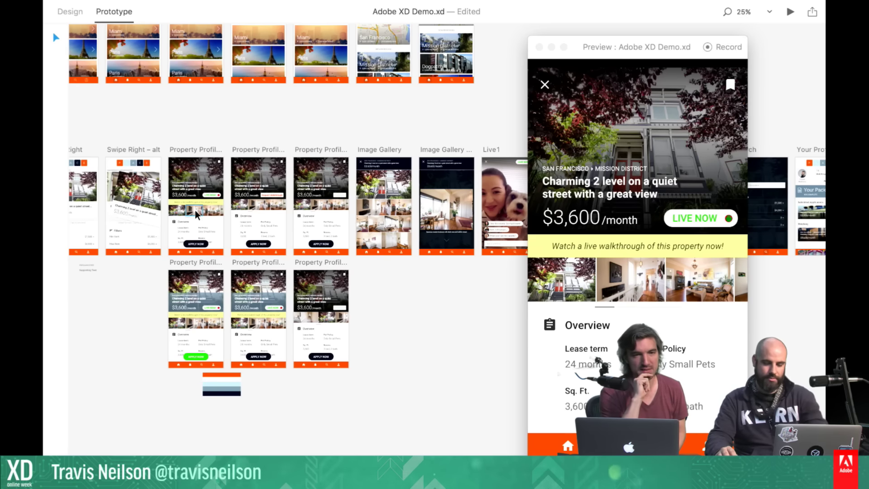
key(super+equal)
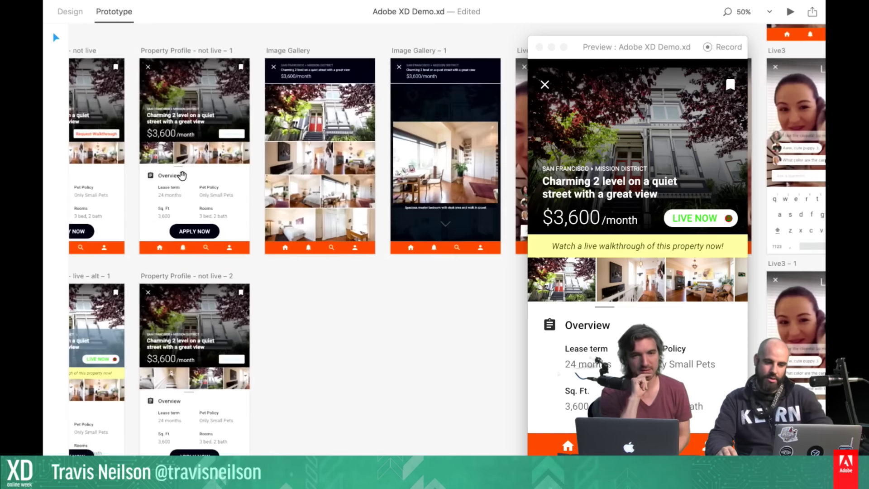
drag(182, 176, 386, 160)
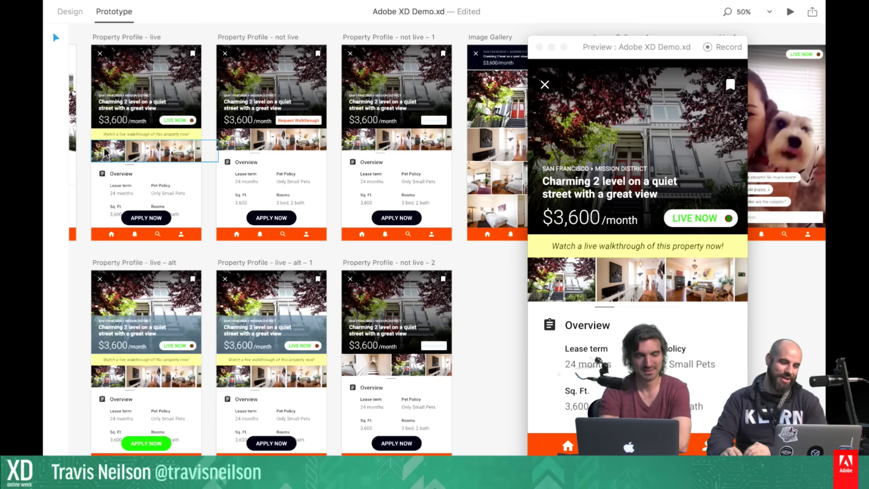
Select the photo strip on the Property Profile - live artboard
scroll(162, 146, up, 3)
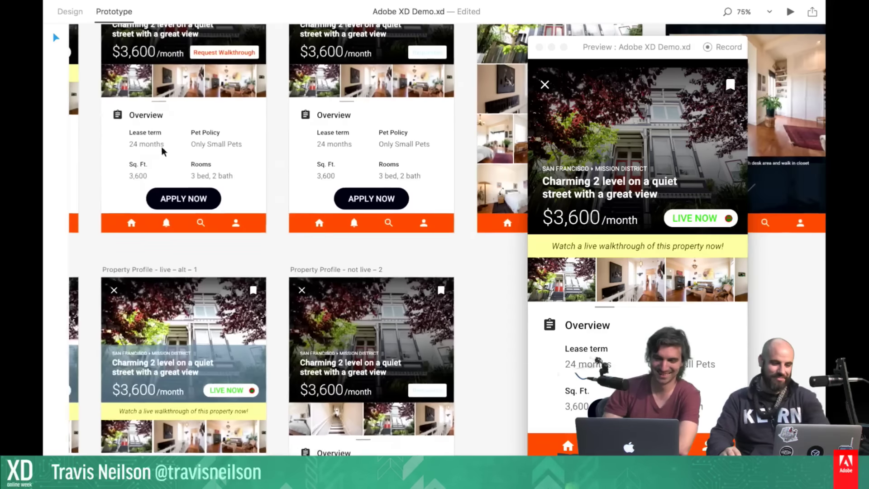
scroll(449, 259, up, 2)
scroll(317, 267, right, 4)
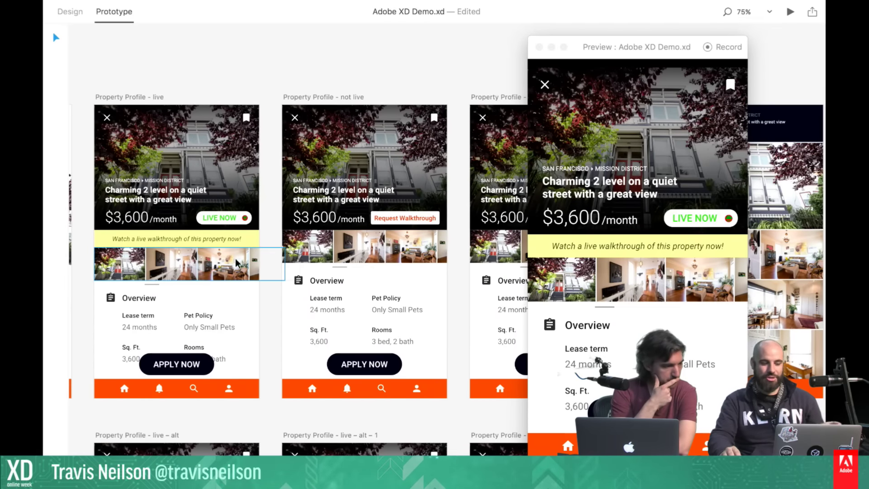
scroll(197, 270, down, 3)
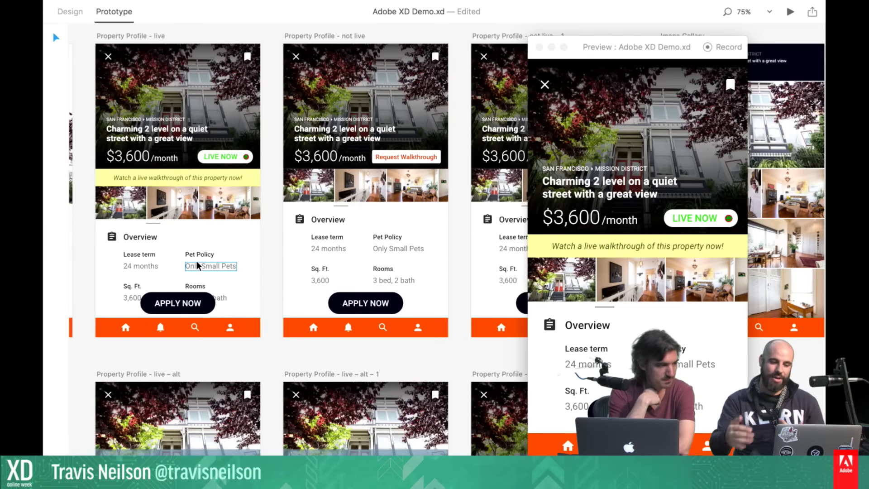
click(128, 197)
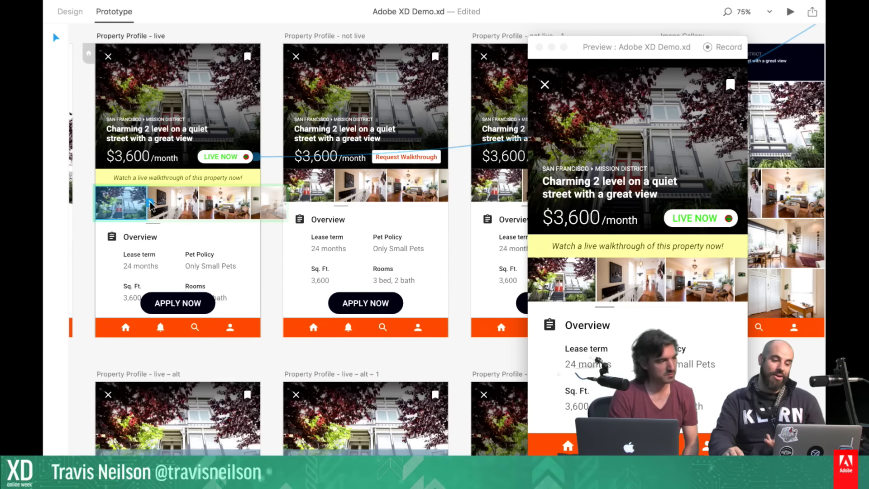
Link the photo strip to Property Profile - not live – 2 with a Dissolve transition
drag(151, 206, 496, 425)
scroll(494, 399, down, 5)
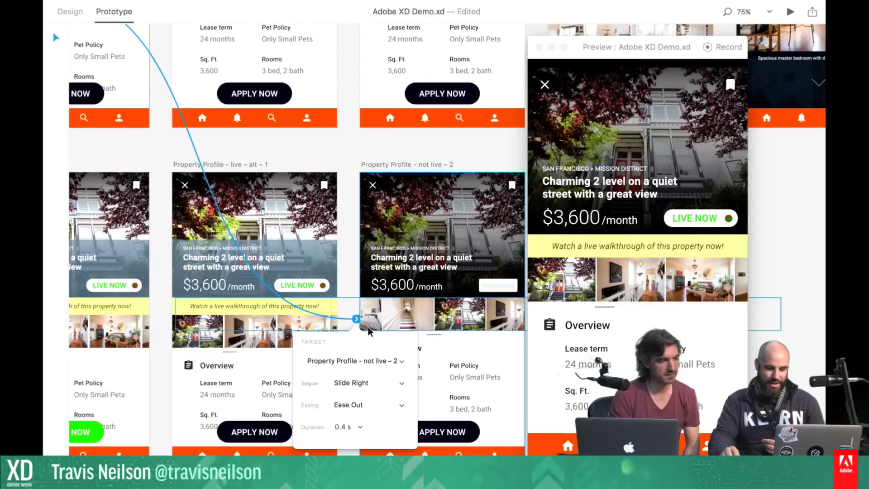
click(366, 383)
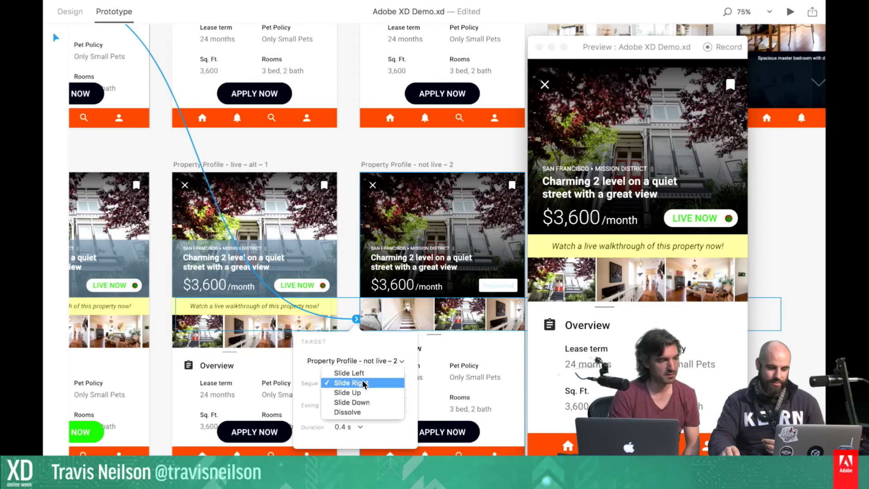
click(366, 411)
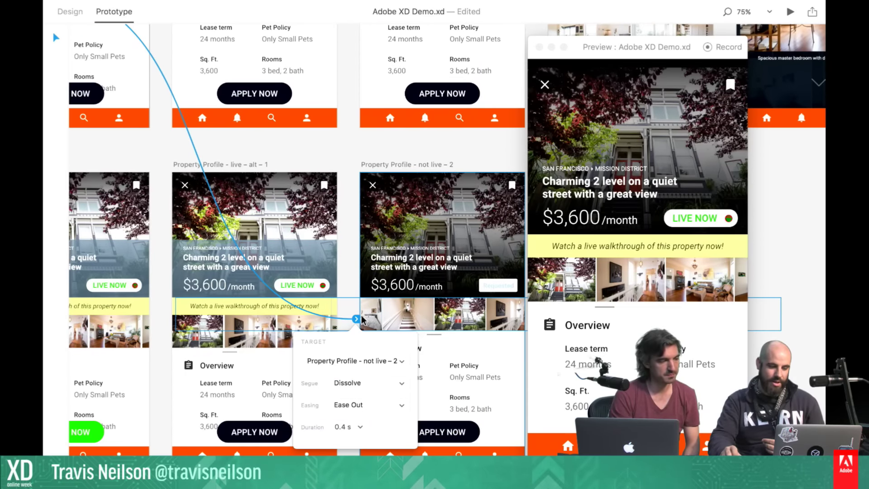
scroll(358, 287, up, 5)
scroll(358, 287, left, 2)
scroll(294, 277, left, 1)
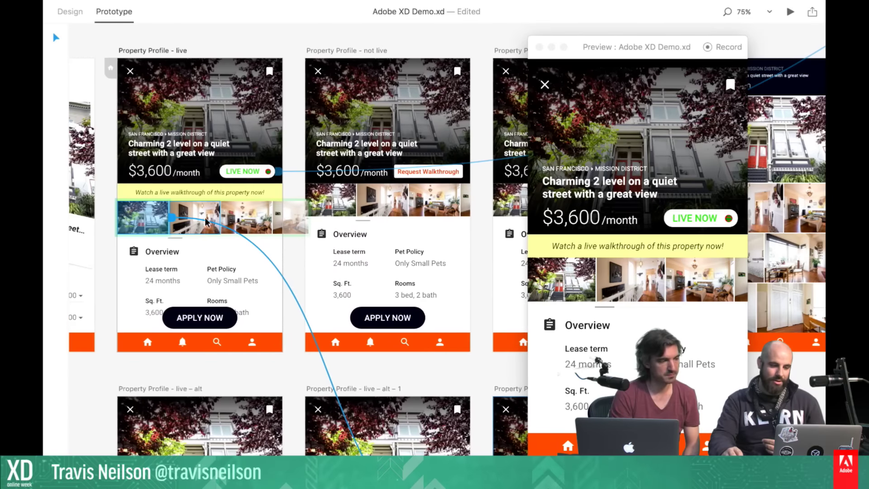
Link the second gallery thumbnail to the Image Gallery screen with a Slide Up transition
click(196, 211)
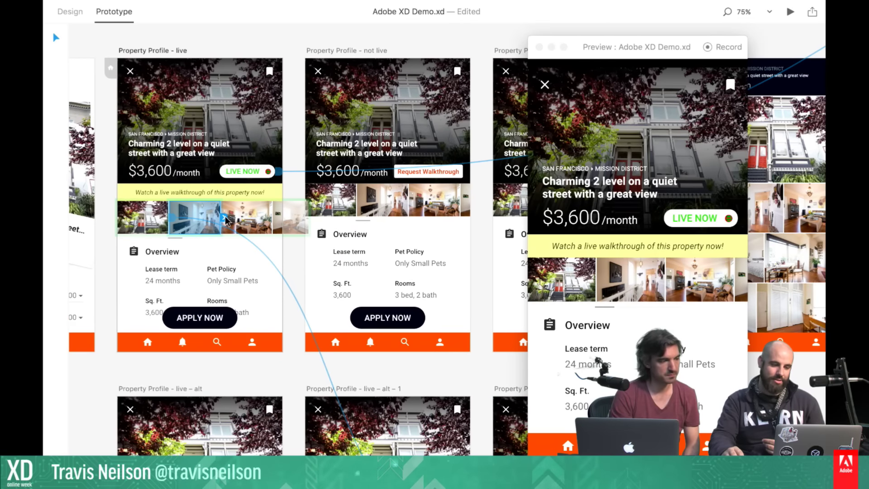
scroll(229, 221, right, 5)
scroll(230, 220, down, 1)
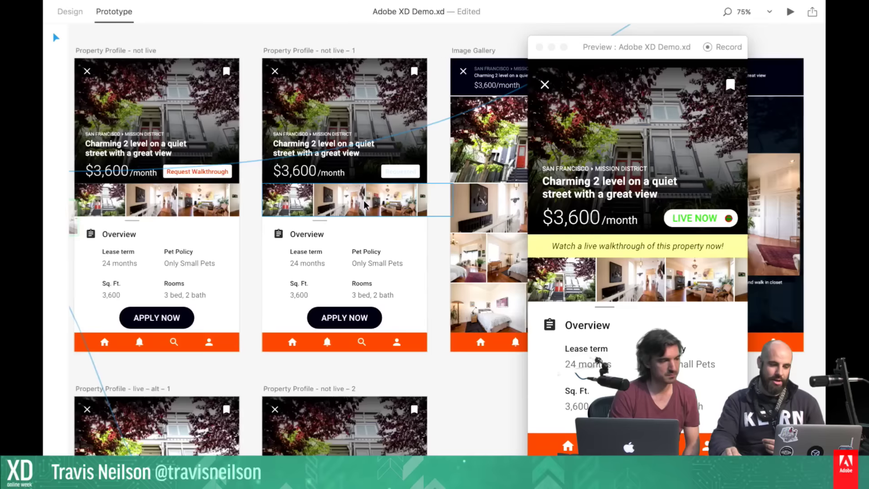
scroll(363, 200, down, 3)
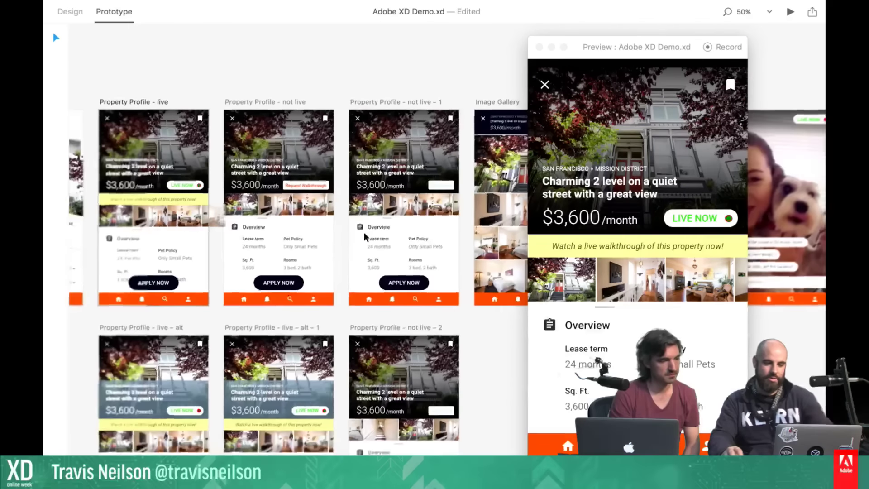
drag(124, 218, 442, 181)
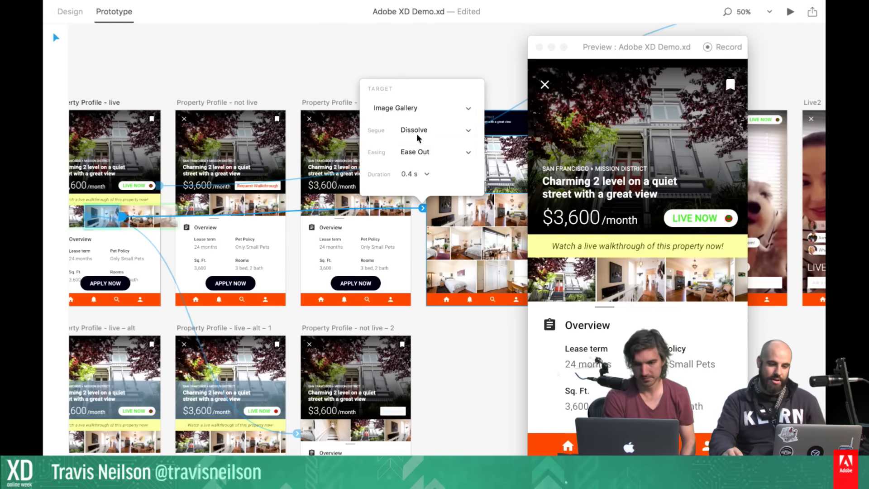
click(416, 129)
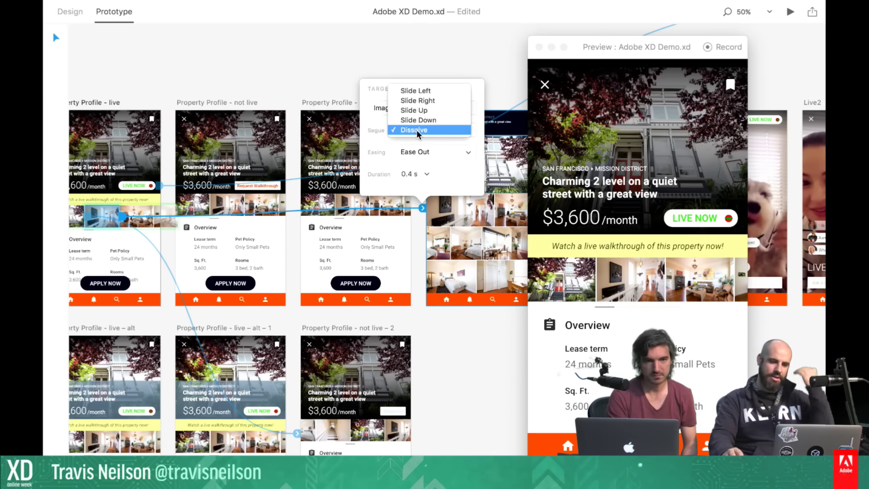
click(433, 109)
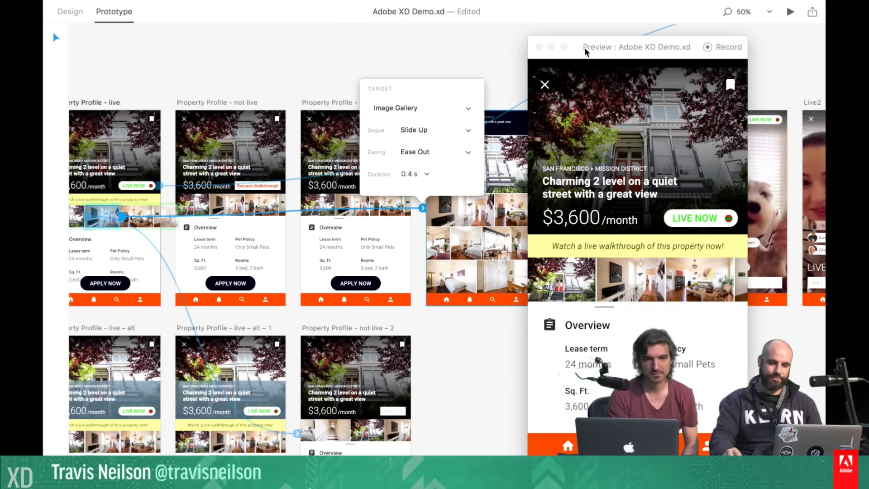
Move Preview lower on the canvas and select the photo grid on Image Gallery
drag(585, 47, 380, 301)
click(514, 209)
scroll(515, 209, right, 5)
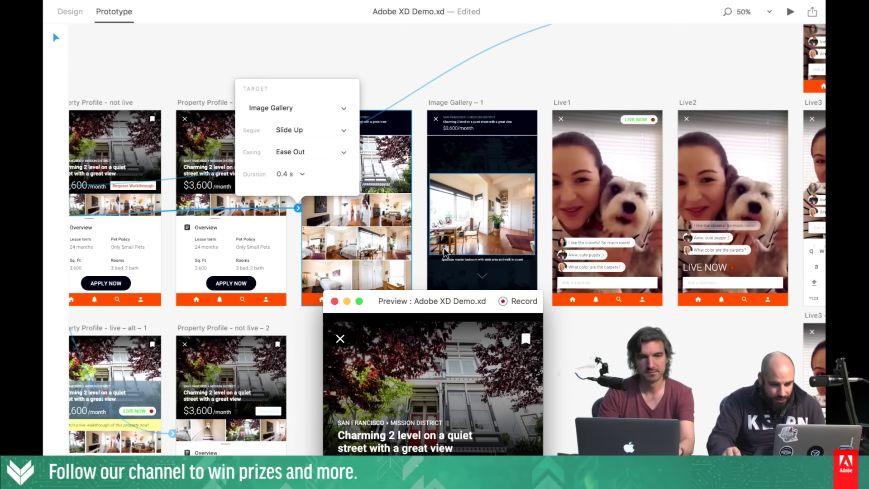
click(389, 245)
click(389, 246)
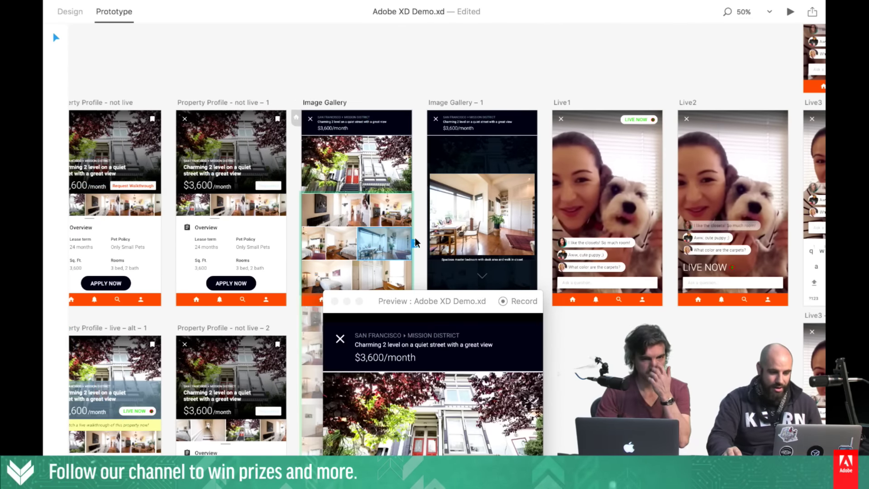
Link the gallery photo to Image Gallery – 1, keeping Slide Up
drag(415, 244, 441, 230)
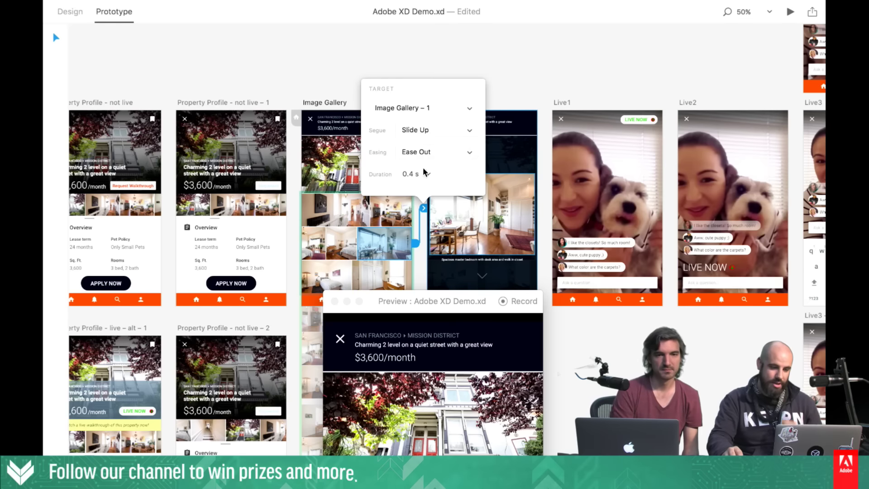
click(429, 132)
click(429, 131)
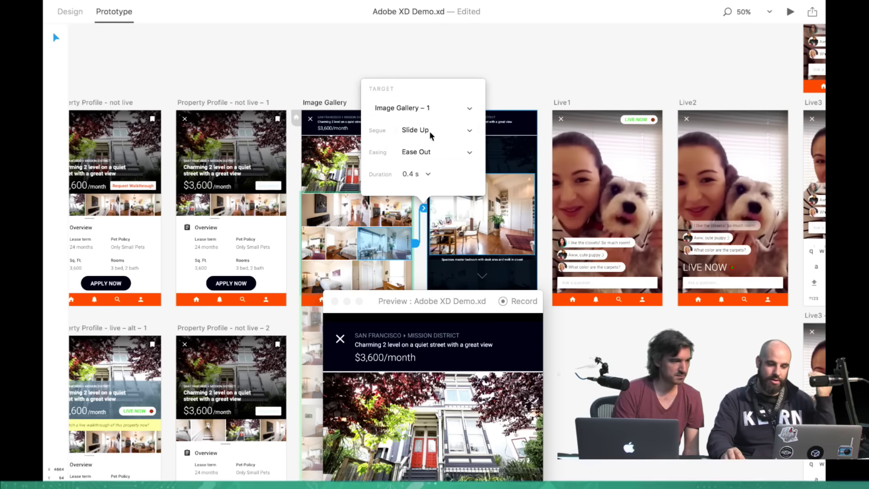
click(511, 71)
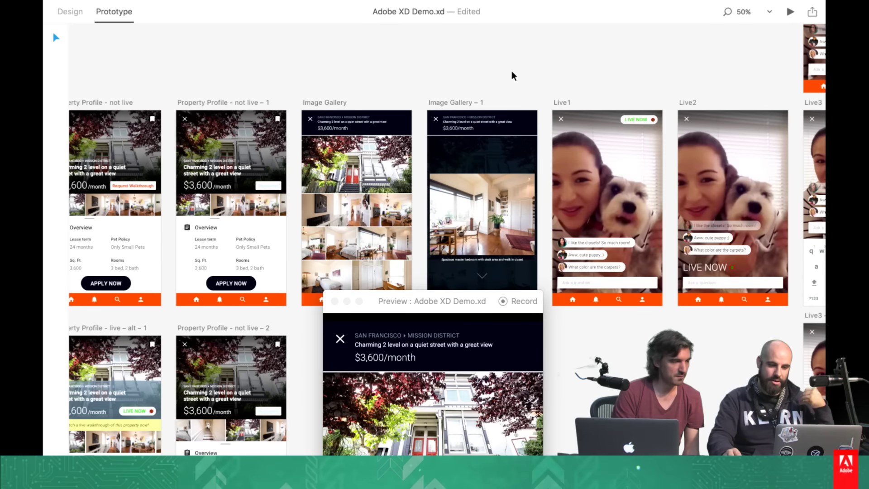
Link Image Gallery – 1's close mark back to Property Profile - live with Slide Down
click(437, 119)
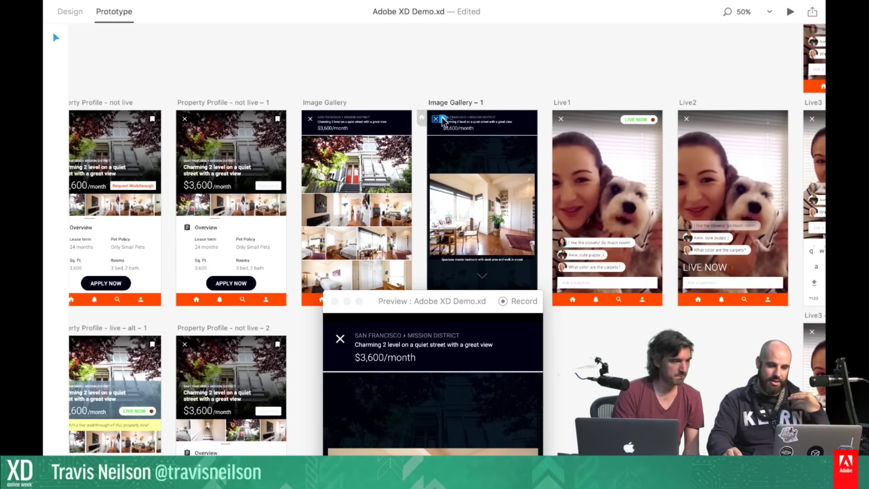
click(442, 119)
scroll(299, 181, left, 5)
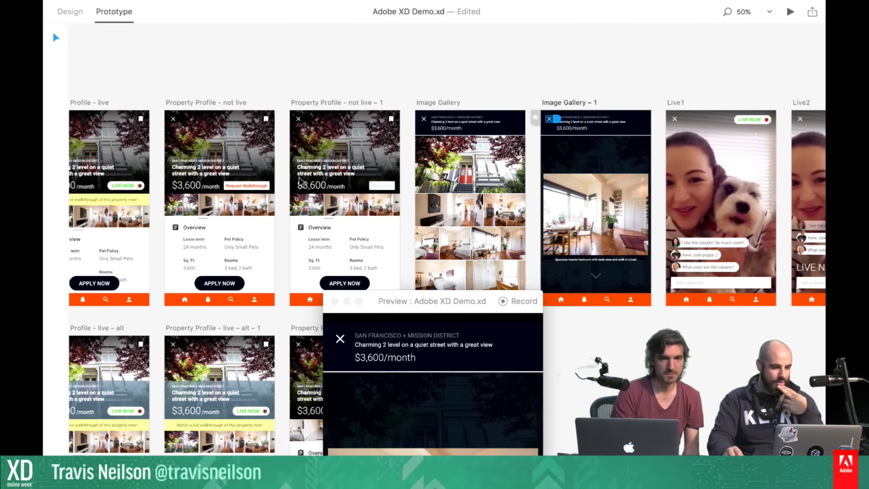
scroll(300, 181, right, 5)
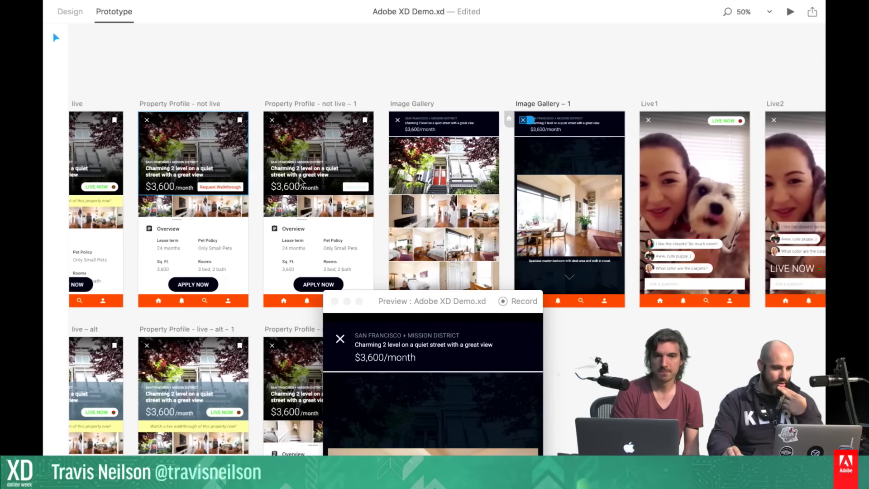
click(495, 119)
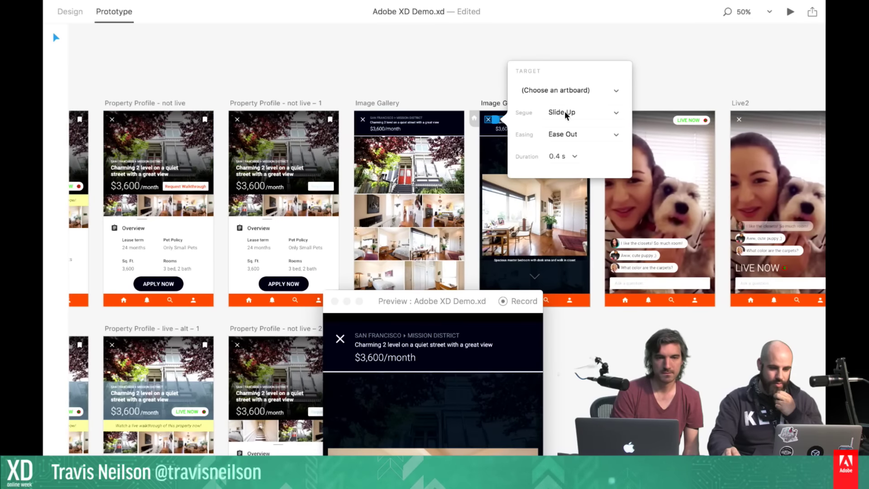
click(564, 90)
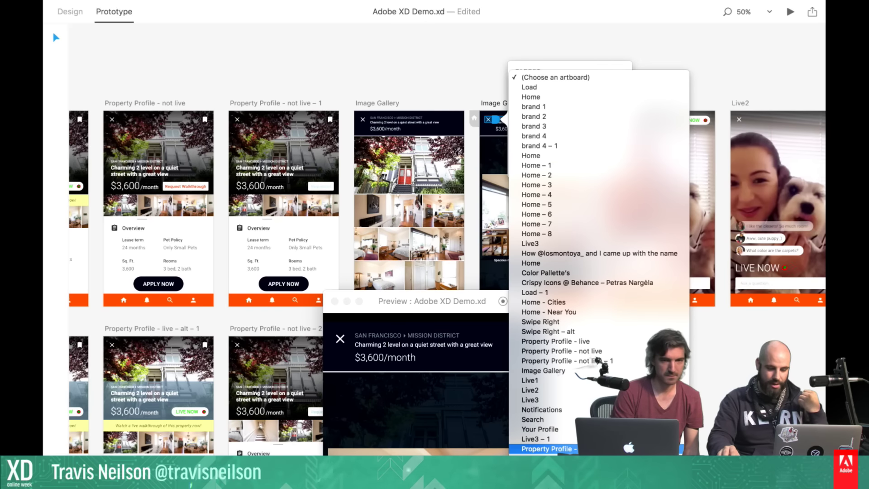
click(606, 340)
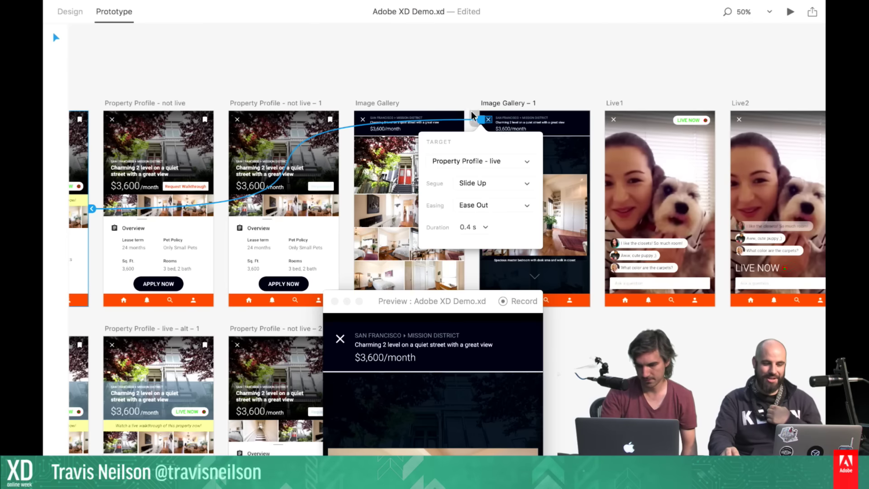
click(501, 183)
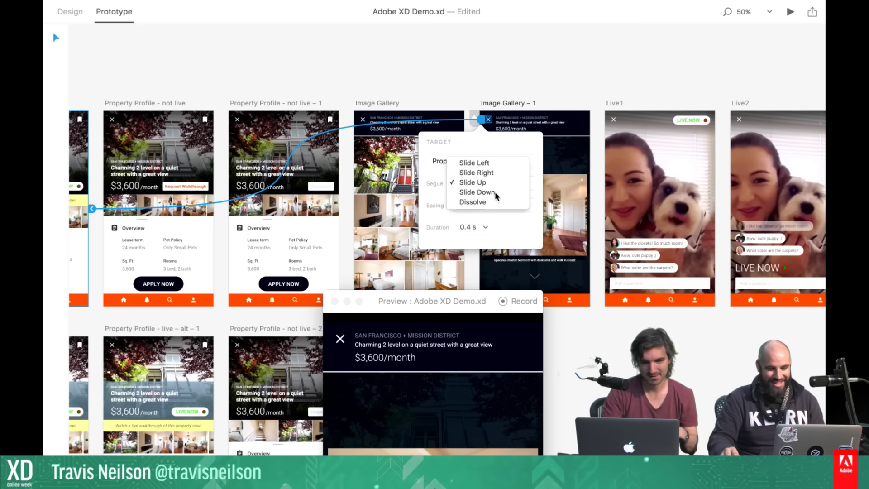
click(495, 191)
click(533, 58)
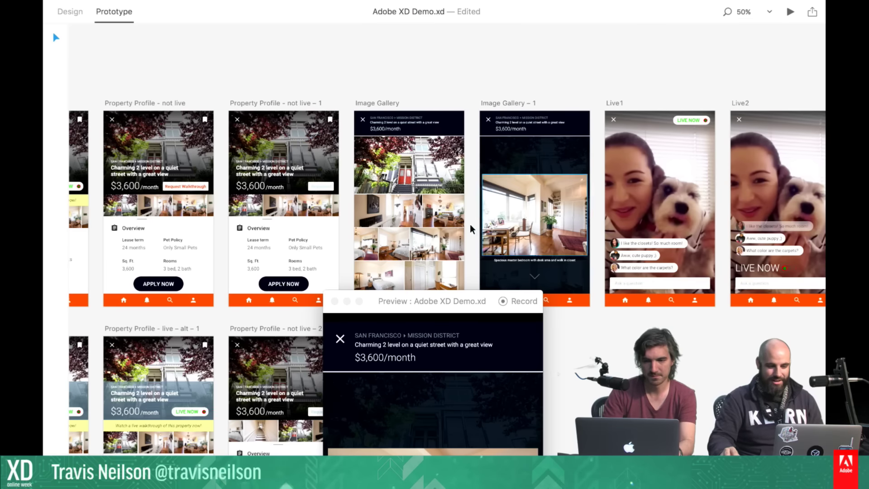
drag(449, 295, 526, 18)
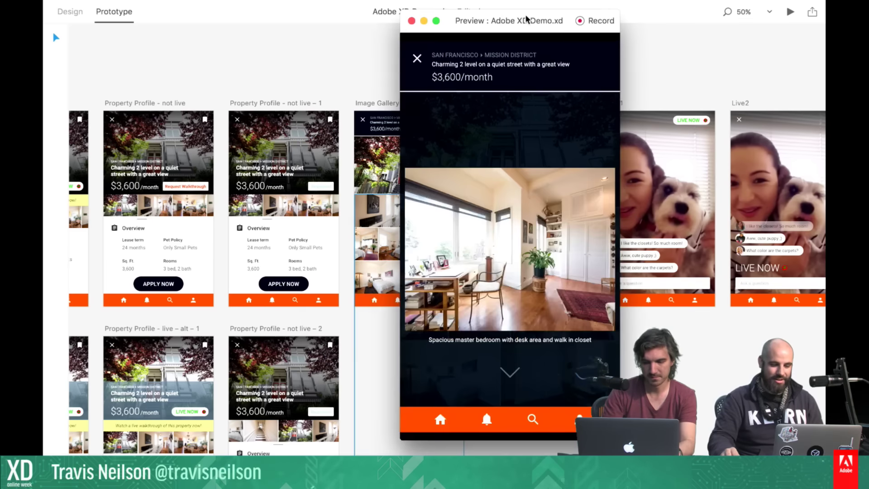
In Preview, test closing the gallery, switching profile states and the bottom nav links
click(418, 59)
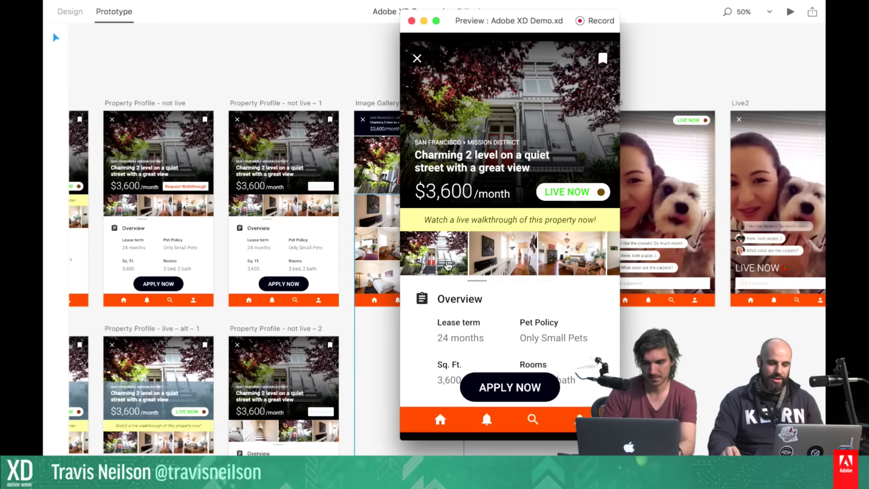
click(447, 265)
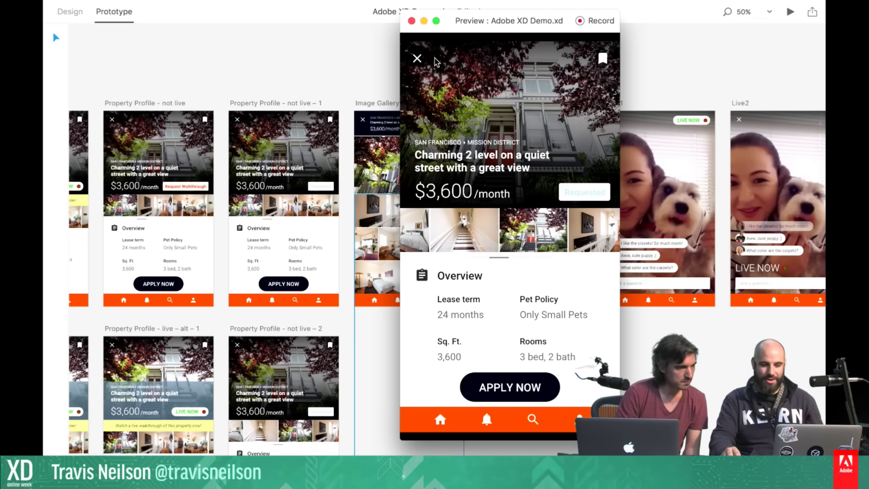
click(453, 235)
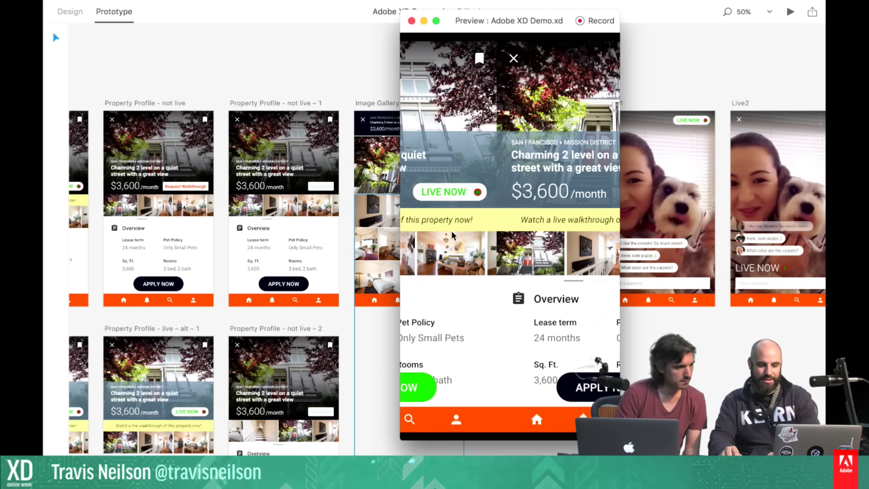
click(451, 232)
click(452, 232)
click(452, 233)
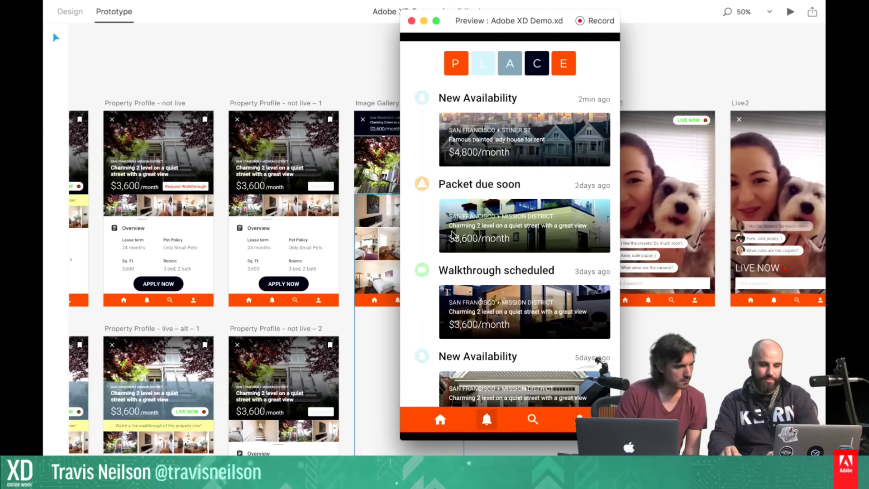
click(452, 234)
click(412, 21)
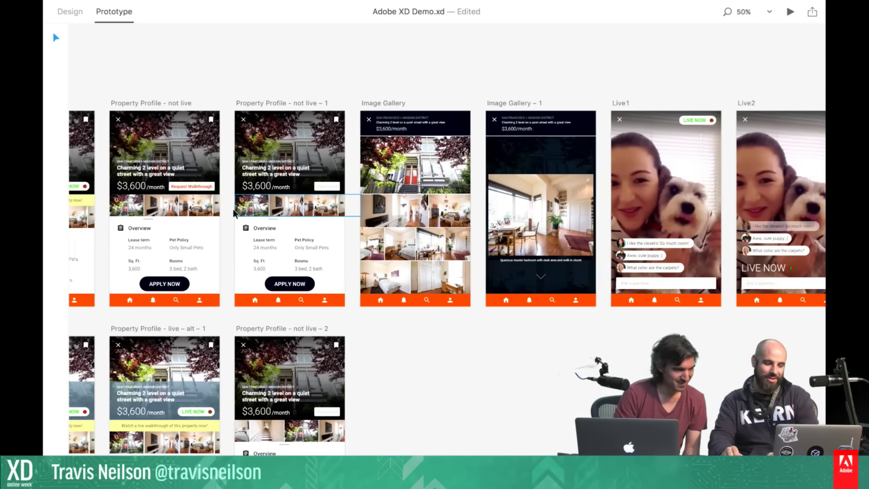
Play the prototype from Property Profile - live and test switching between profile states
scroll(224, 224, left, 5)
click(200, 239)
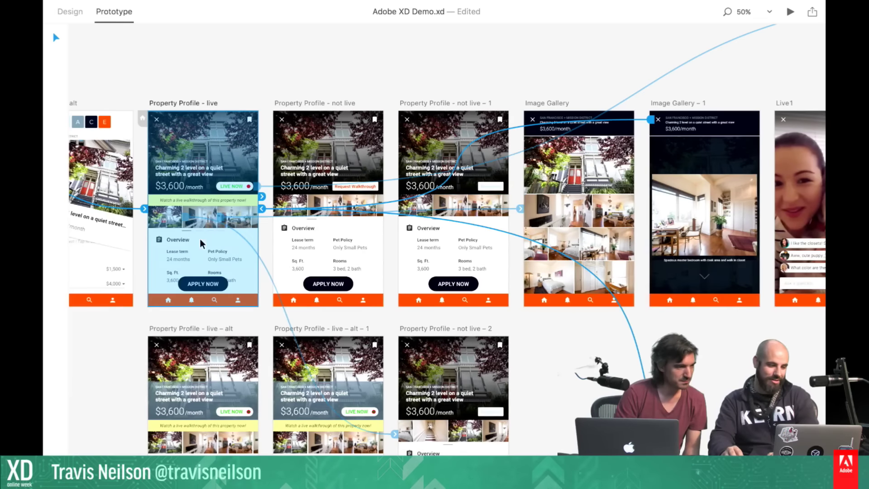
click(790, 12)
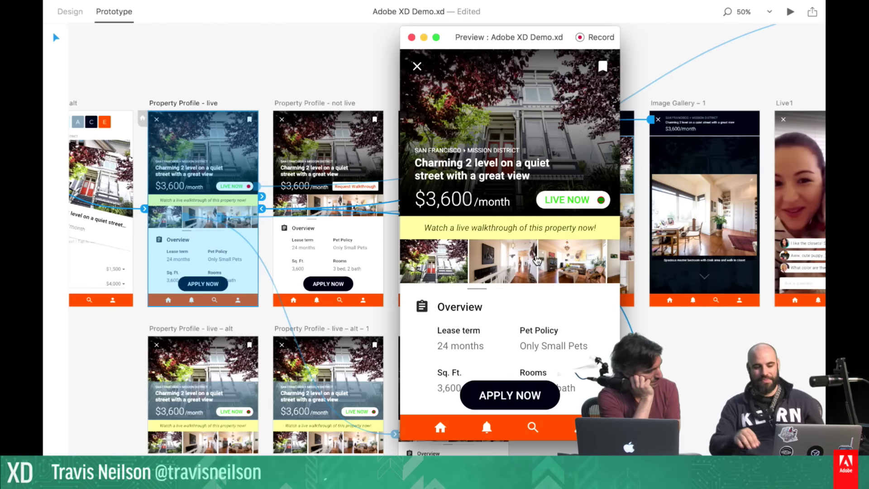
click(433, 267)
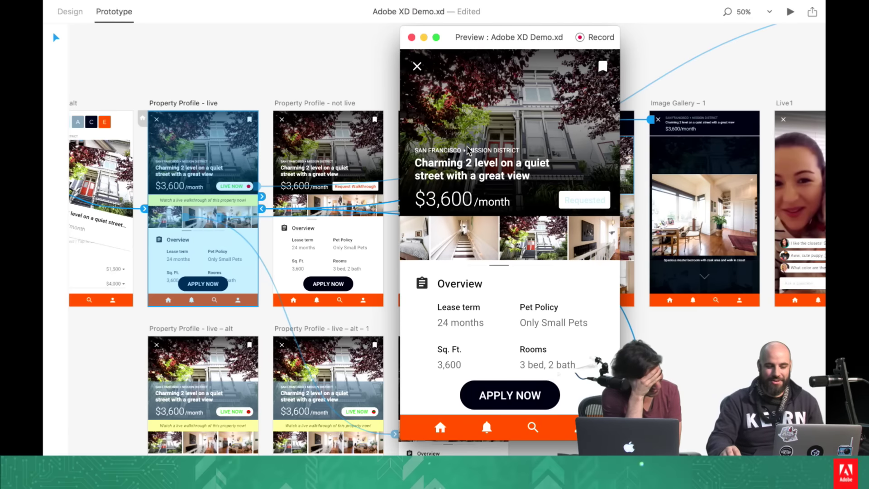
click(417, 66)
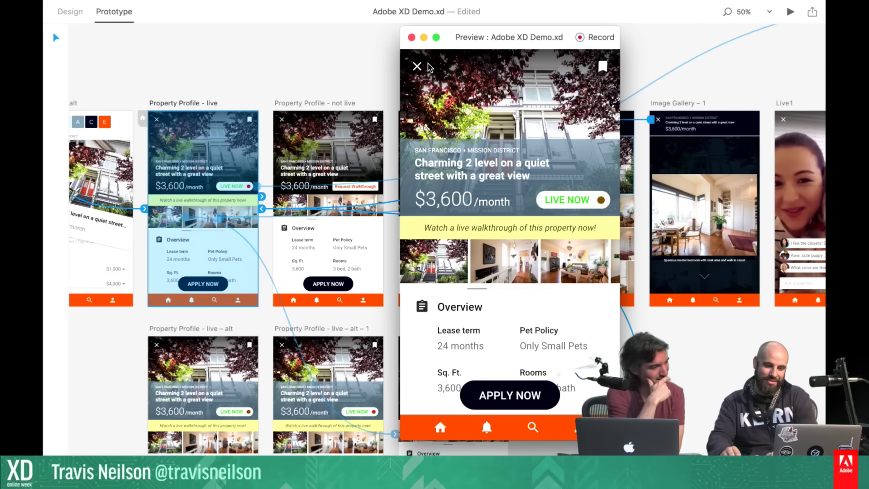
click(411, 38)
Replay the prototype, opening the image gallery and then the enlarged master bedroom photo
click(790, 12)
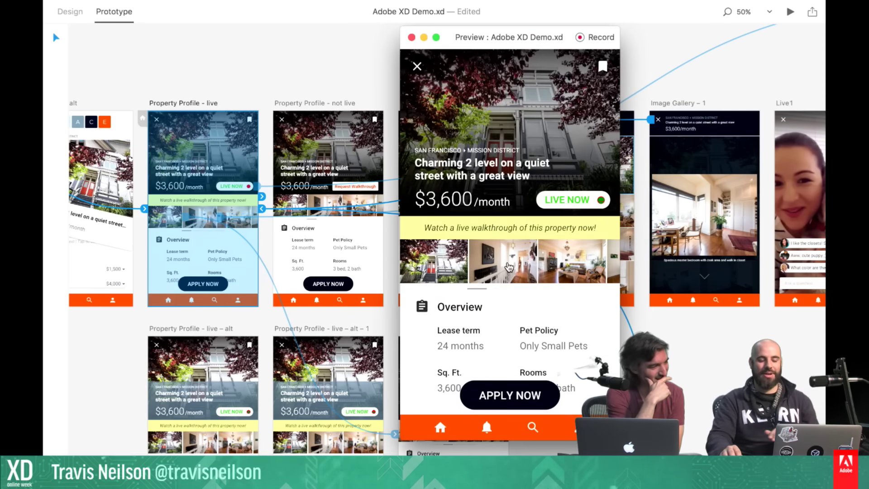
click(508, 266)
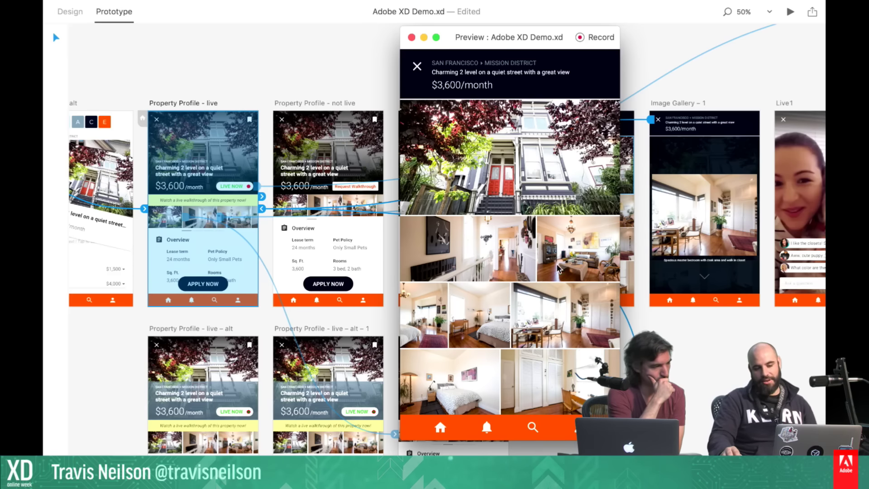
click(567, 315)
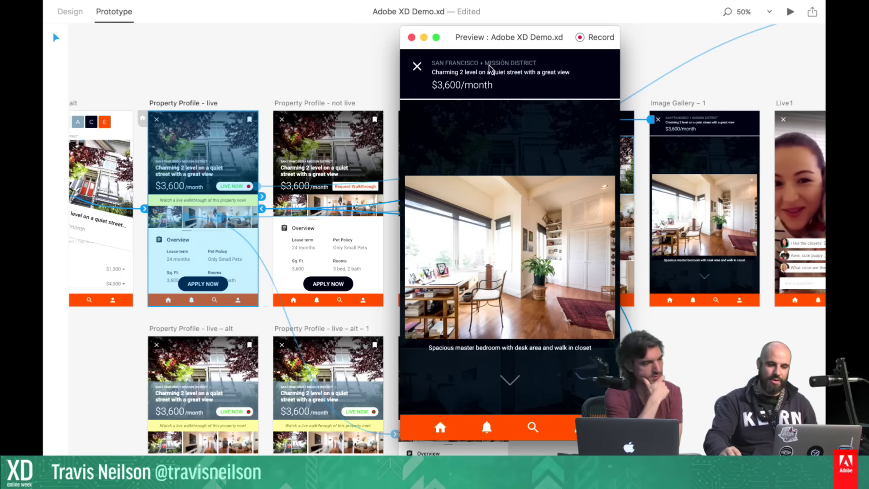
click(411, 37)
Select the bell icon inside the Home - Cities bottom nav bar
scroll(527, 48, right, 2)
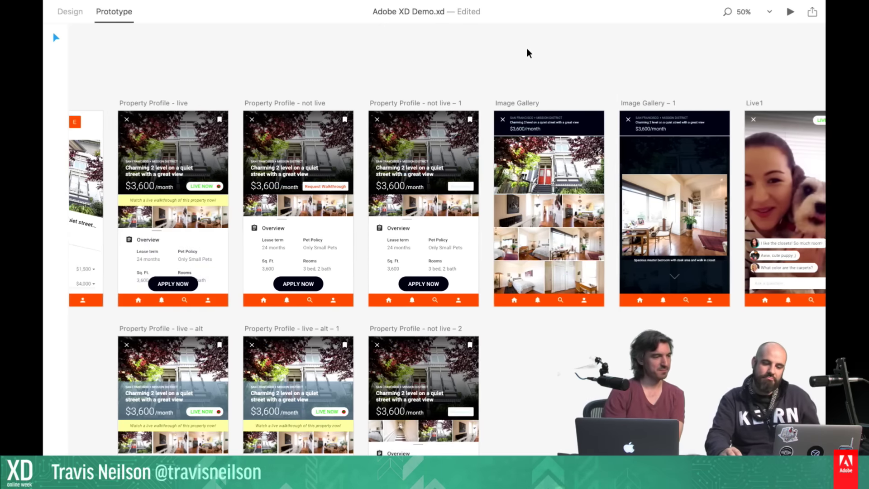
scroll(526, 48, right, 20)
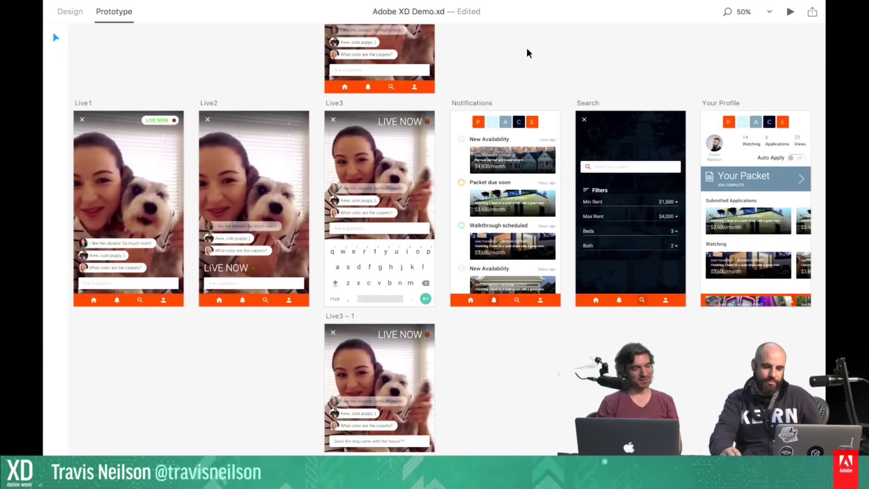
scroll(527, 49, left, 1)
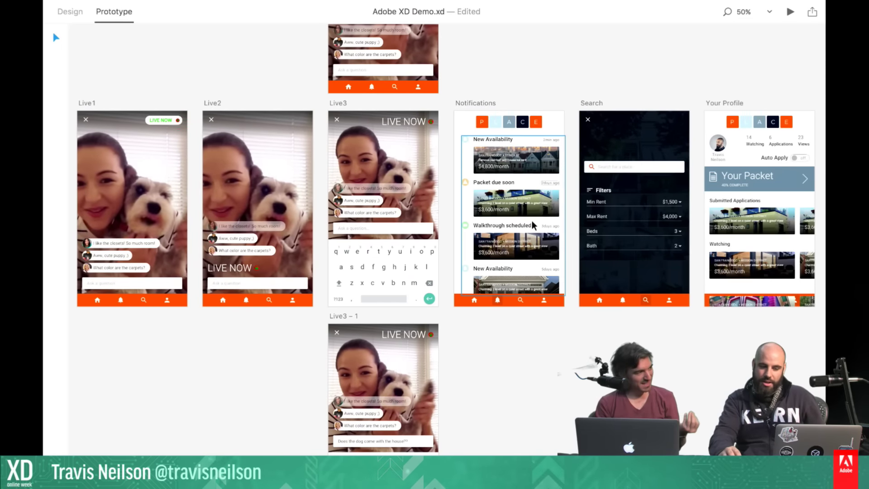
scroll(498, 320, right, 3)
scroll(498, 321, left, 20)
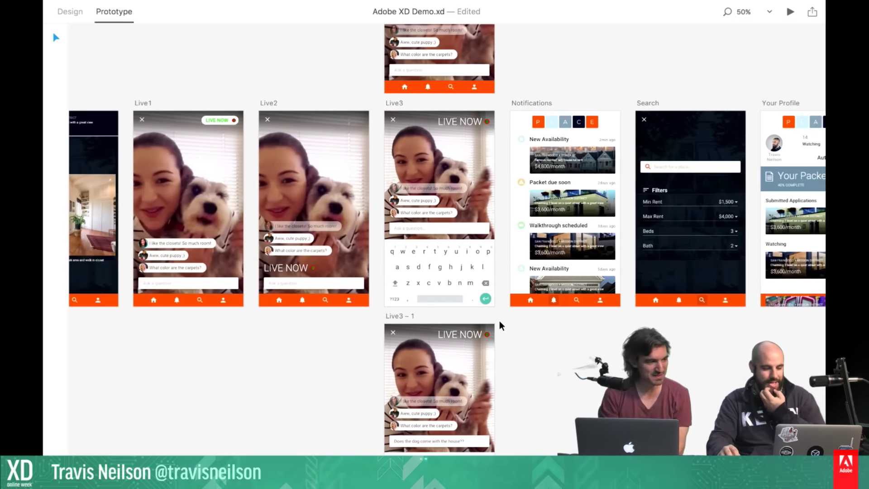
scroll(477, 321, left, 8)
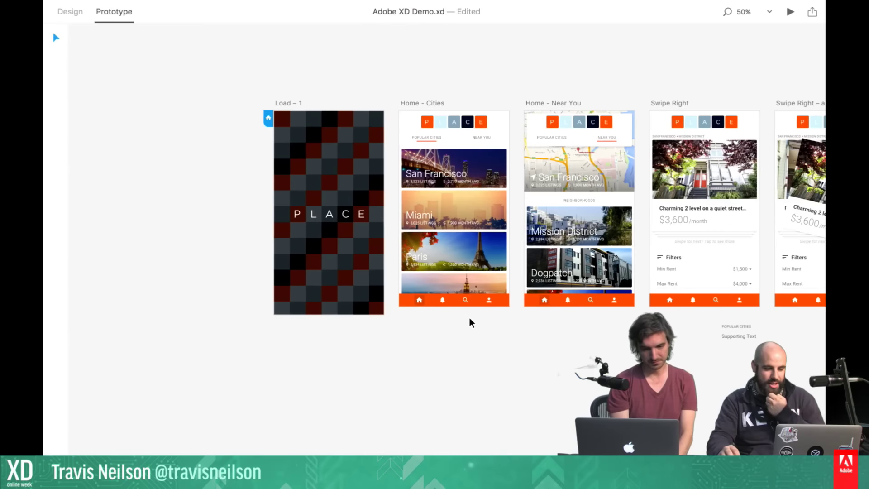
click(440, 300)
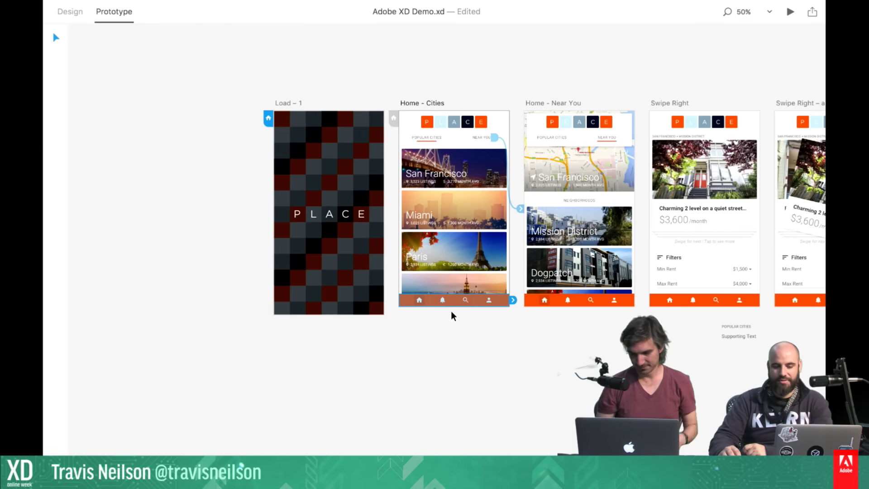
double_click(441, 300)
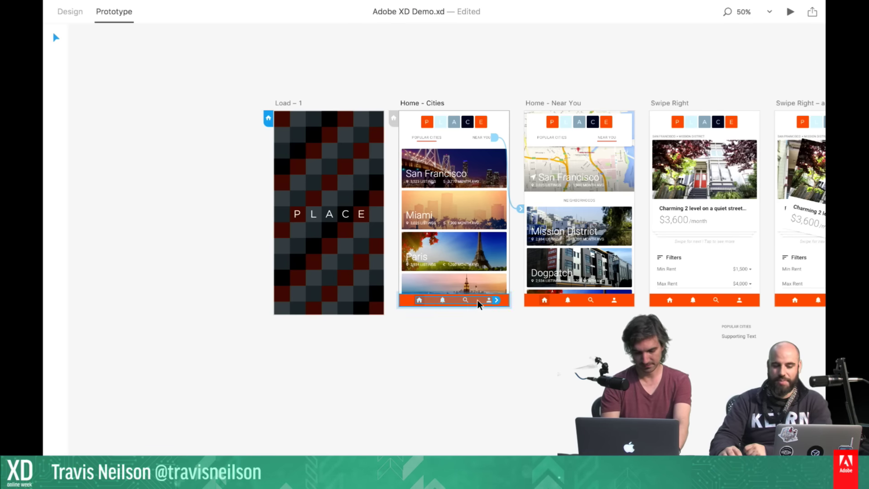
scroll(490, 312, right, 7)
scroll(489, 313, left, 6)
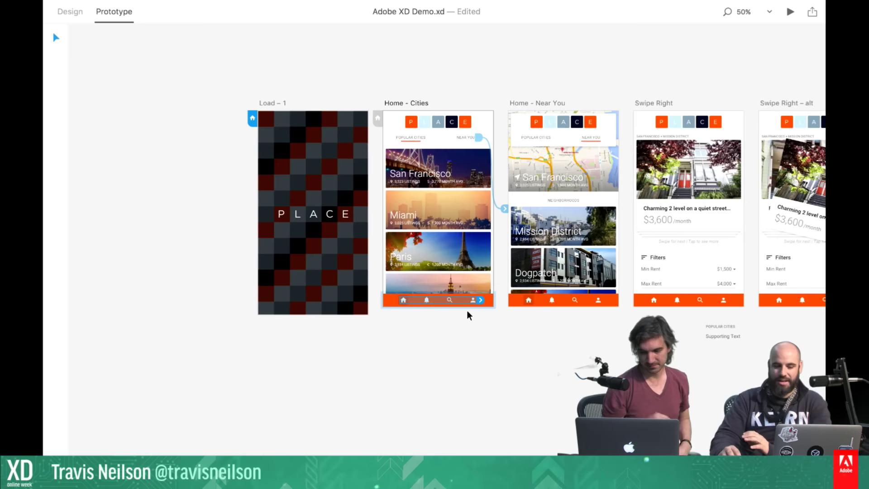
click(426, 298)
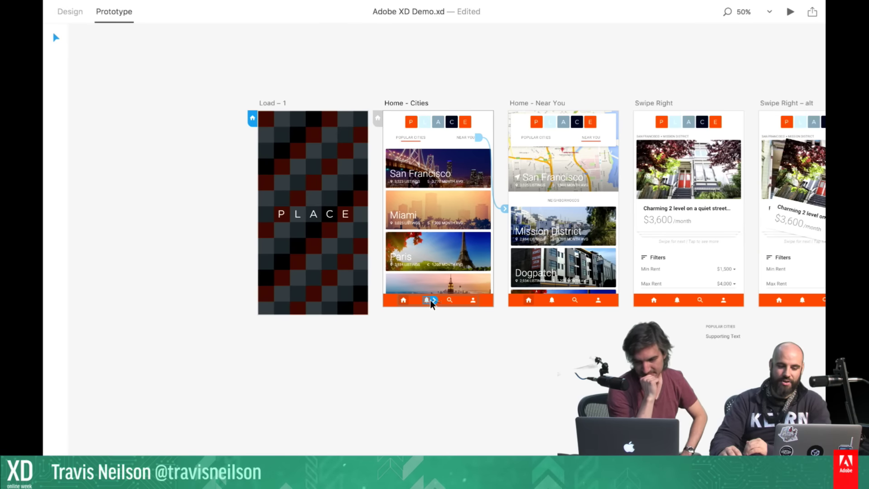
Set the bell icon's target to Notifications with Slide Down, Ease Out, 0.4 s
click(433, 299)
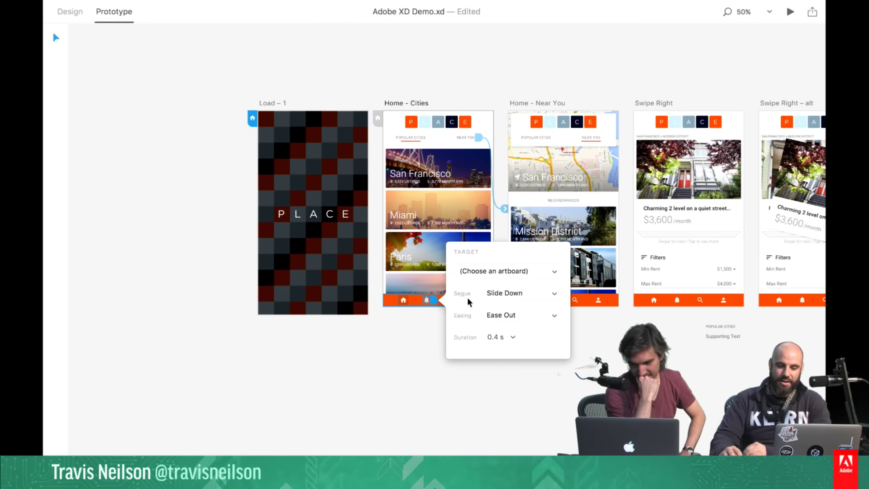
click(505, 271)
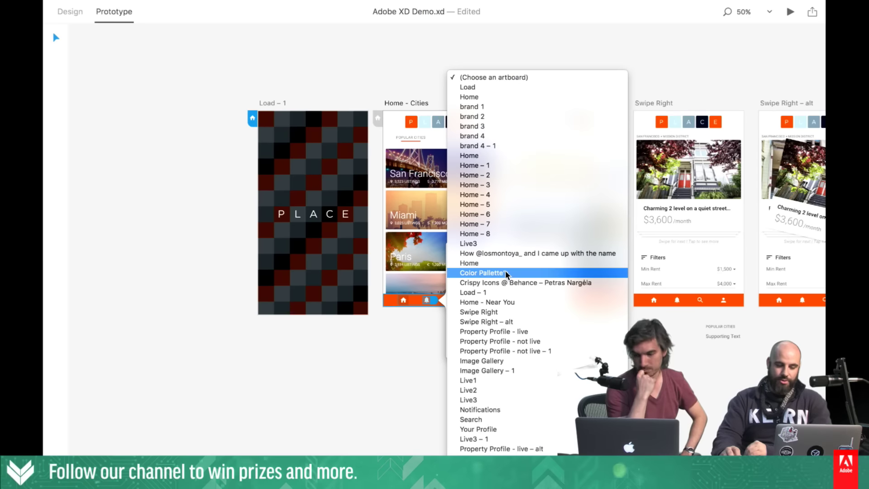
click(503, 411)
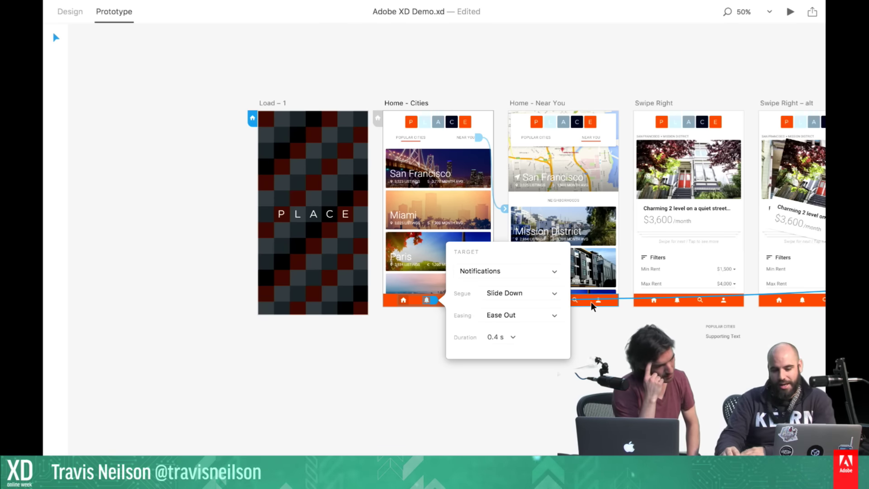
click(525, 295)
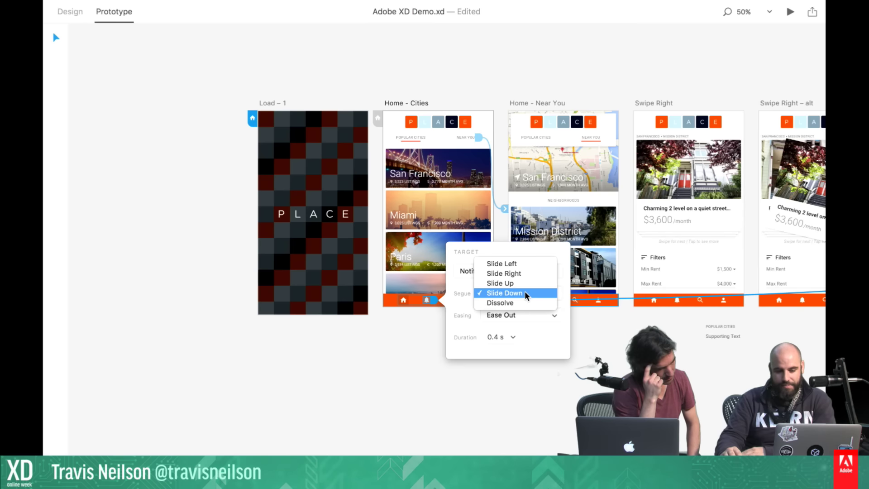
click(517, 297)
click(605, 354)
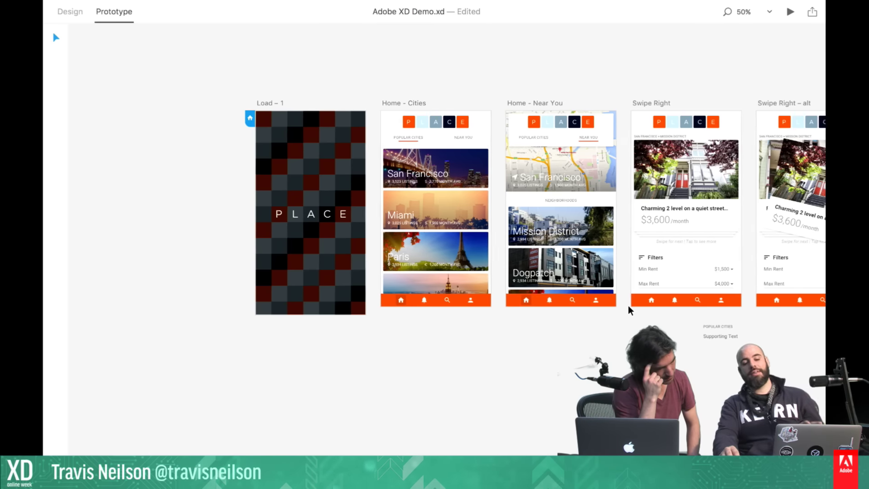
scroll(629, 305, right, 15)
scroll(628, 305, left, 15)
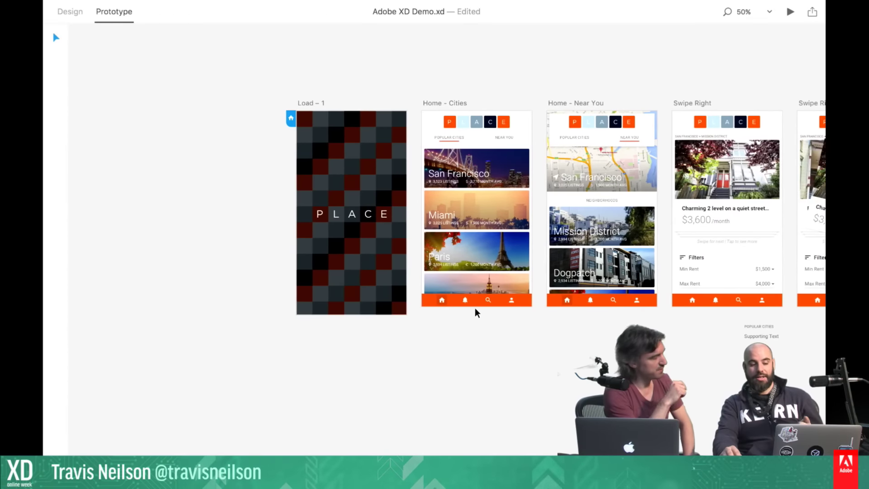
click(464, 301)
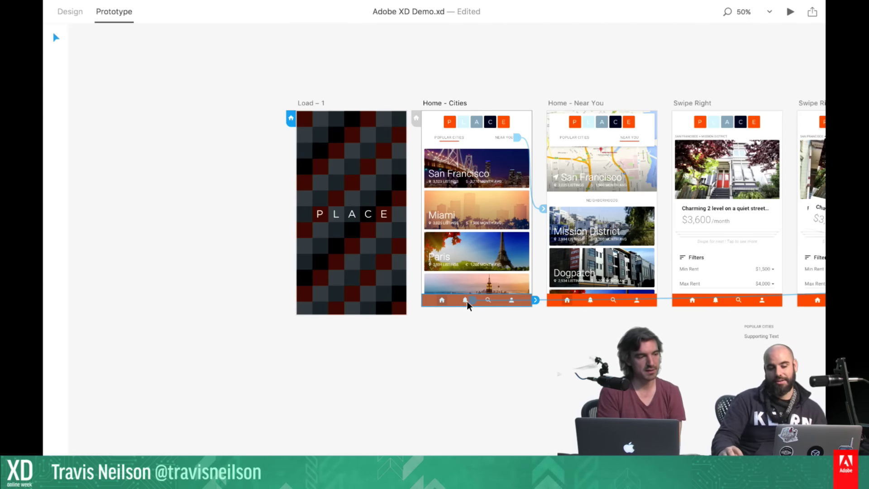
scroll(499, 327, right, 2)
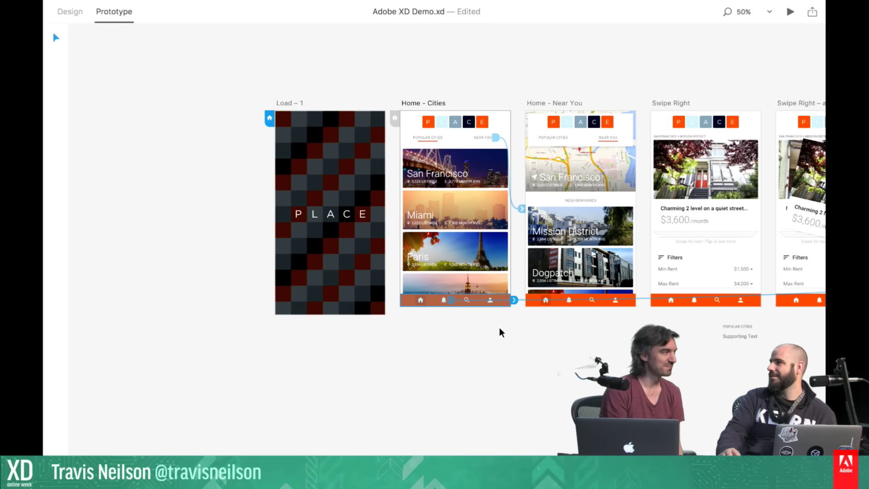
scroll(500, 331, right, 2)
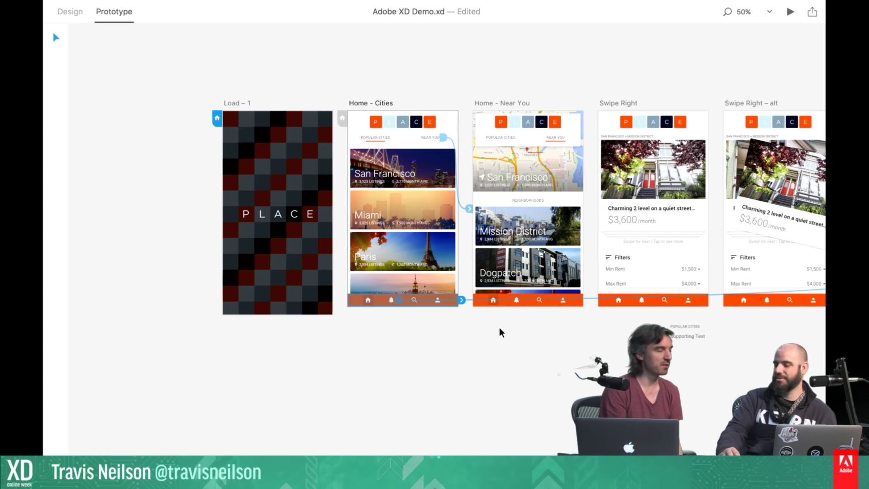
scroll(500, 331, right, 10)
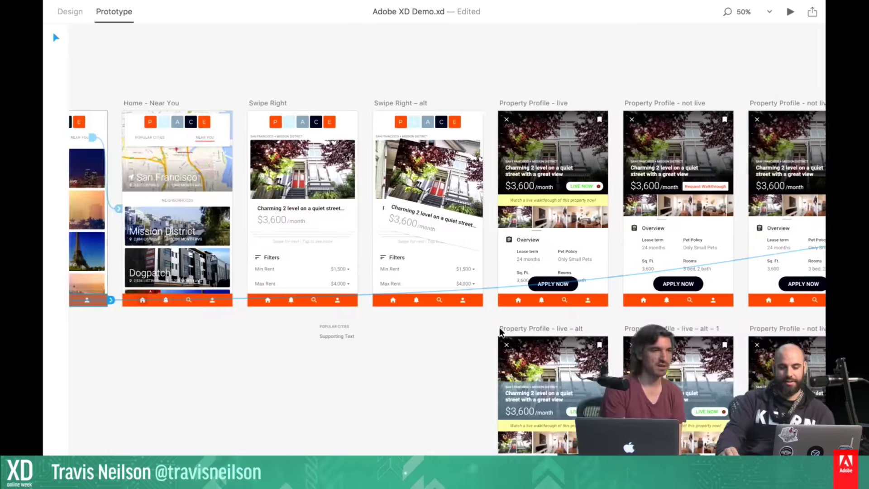
scroll(499, 331, right, 15)
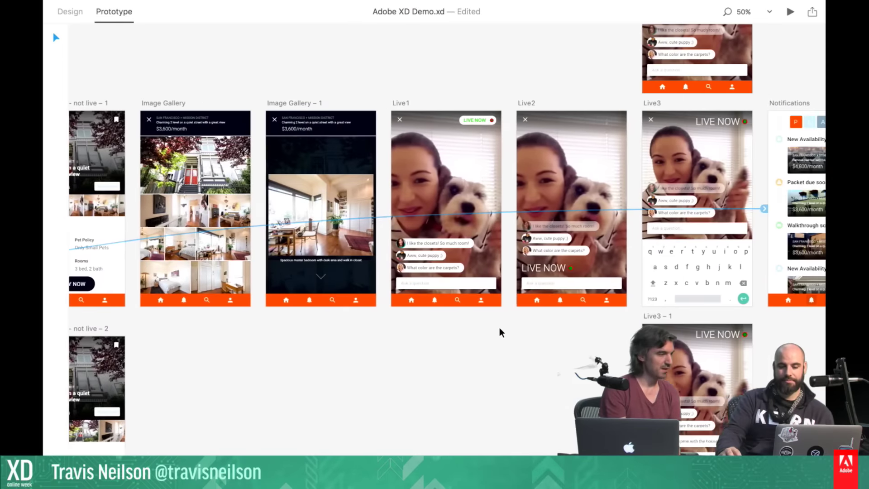
scroll(500, 331, right, 3)
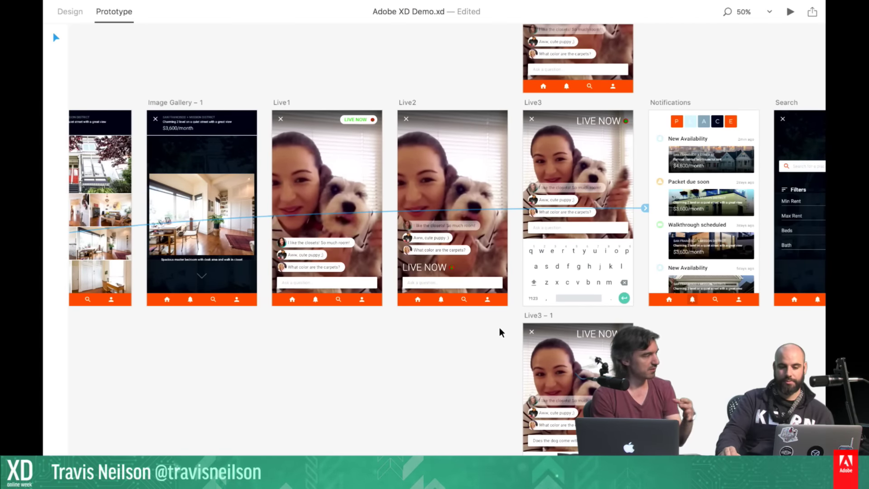
scroll(500, 331, left, 6)
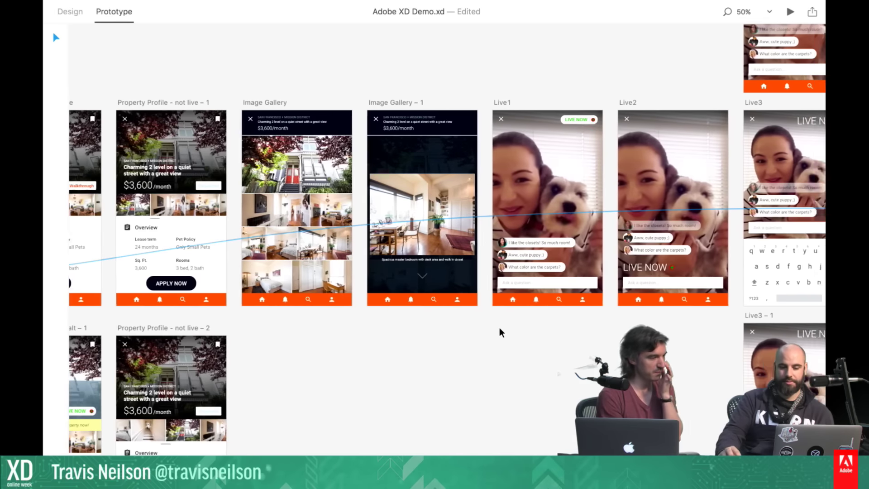
scroll(499, 332, right, 10)
Link the Notifications nav bar's search icon to the Search artboard
click(549, 300)
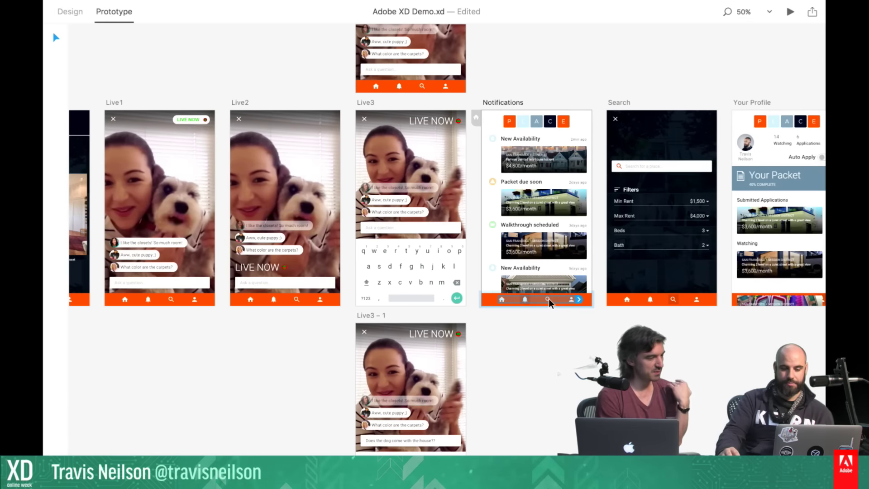
double_click(548, 300)
drag(555, 299, 640, 271)
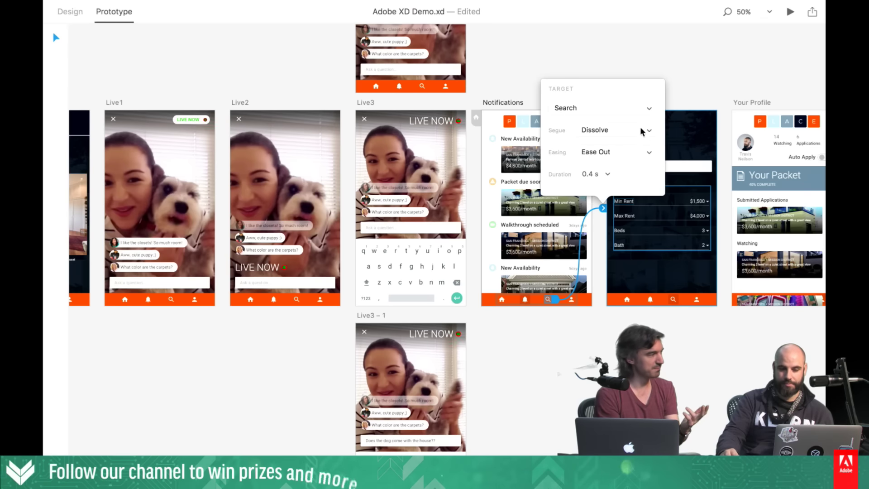
key(Escape)
scroll(448, 209, right, 4)
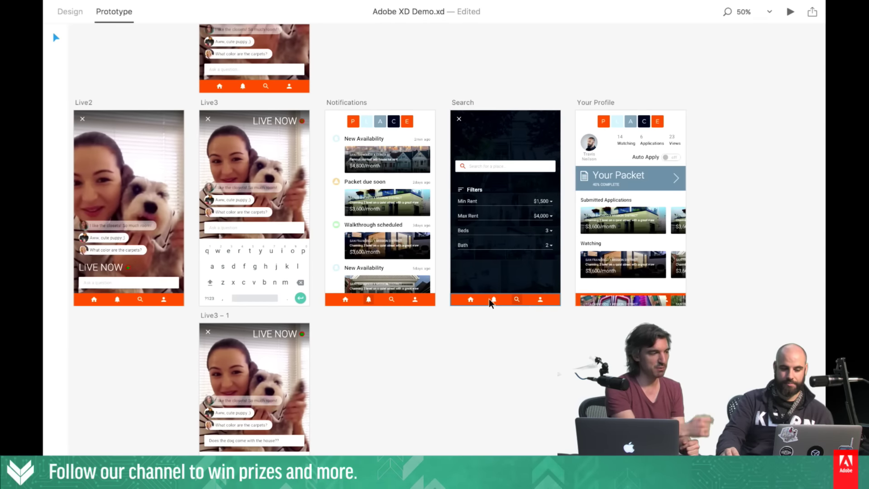
Switch to Design mode to deselect the Your Profile repeat grid, then return to Prototype
click(542, 298)
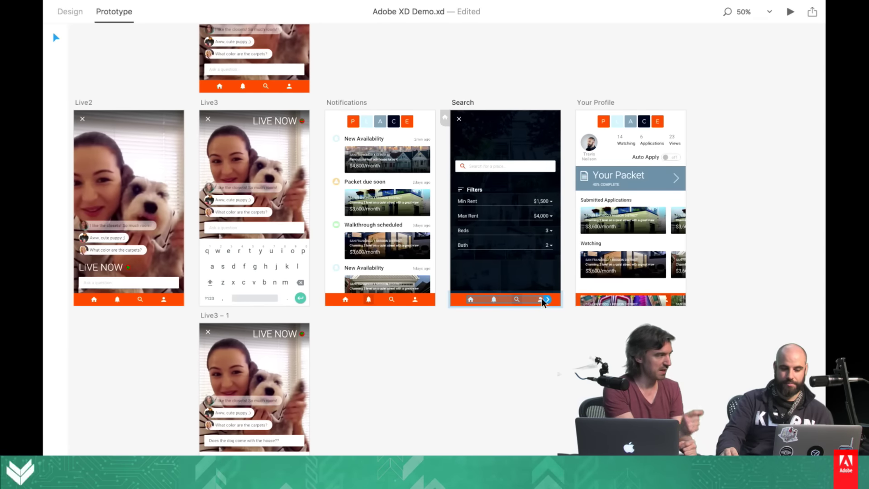
click(581, 256)
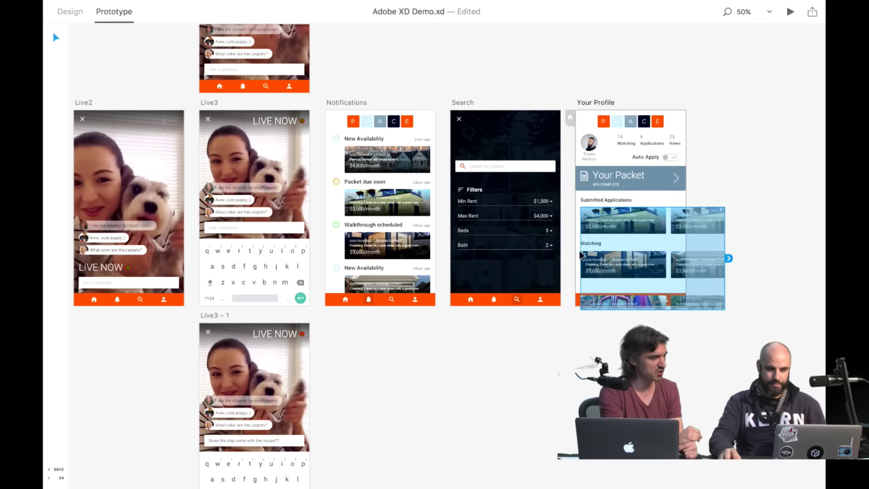
click(75, 13)
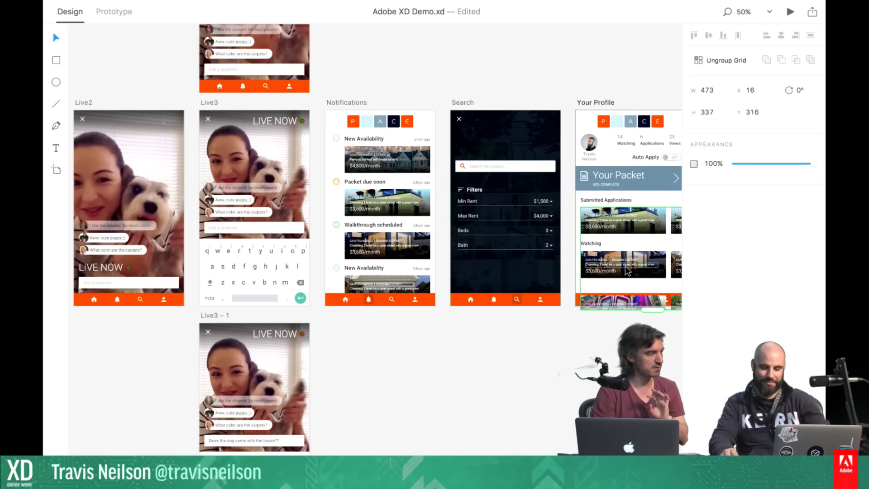
click(553, 307)
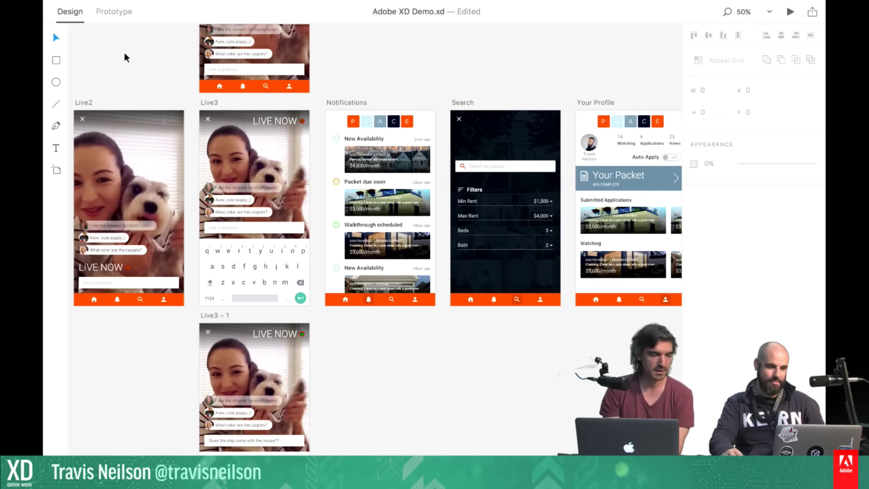
click(114, 11)
Link the Search nav bar's profile icon to Your Profile with Dissolve, Ease Out, 0.4 s
click(538, 300)
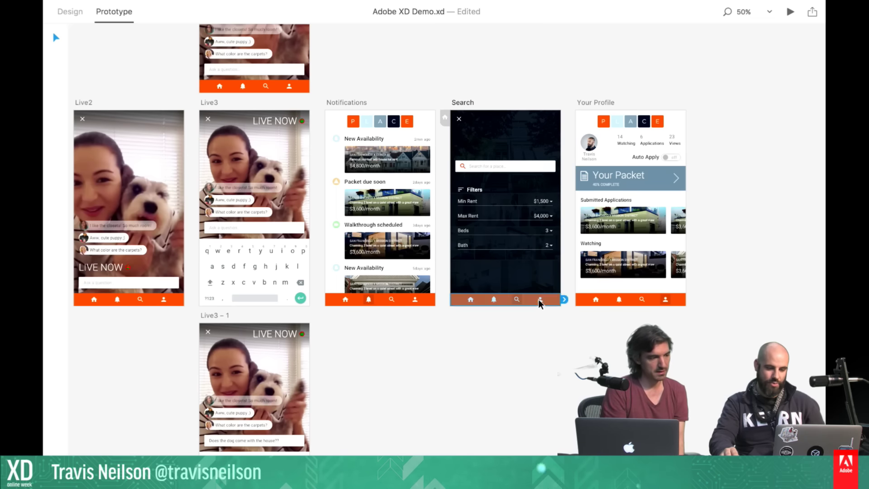
double_click(539, 299)
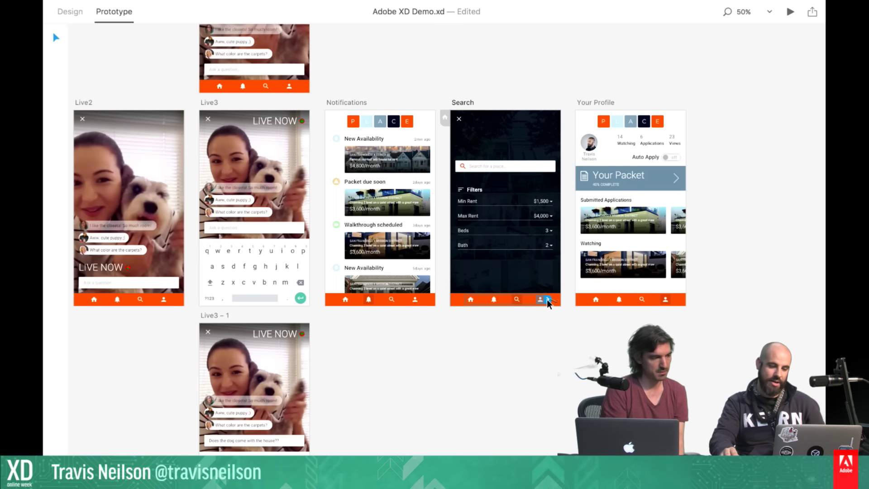
drag(548, 299, 593, 282)
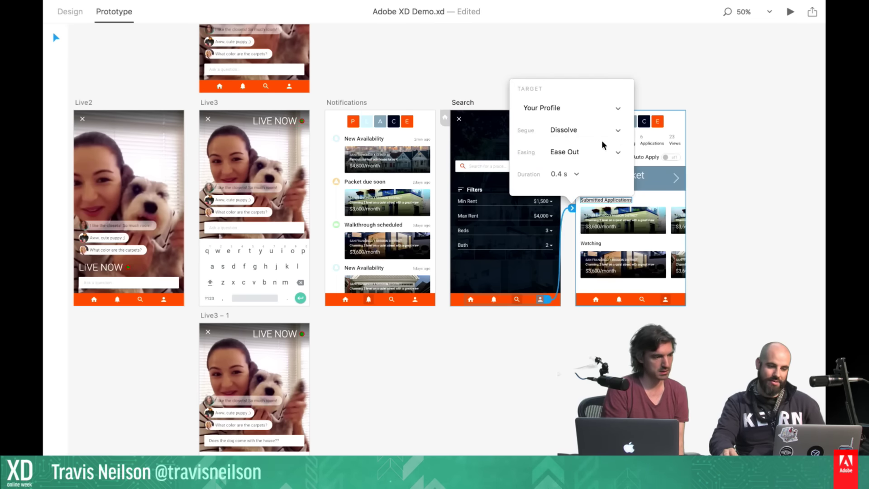
click(568, 165)
scroll(527, 184, left, 15)
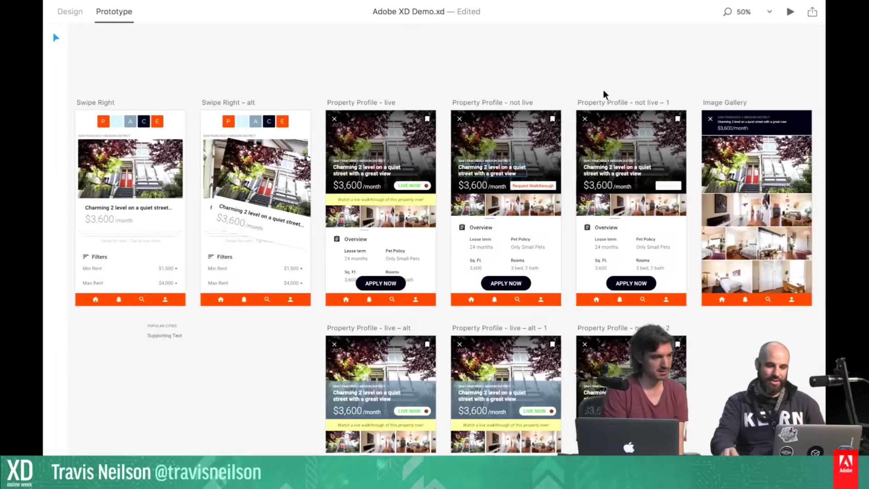
Play the prototype and use the nav bar to visit Notifications, Search and Your Profile
click(789, 12)
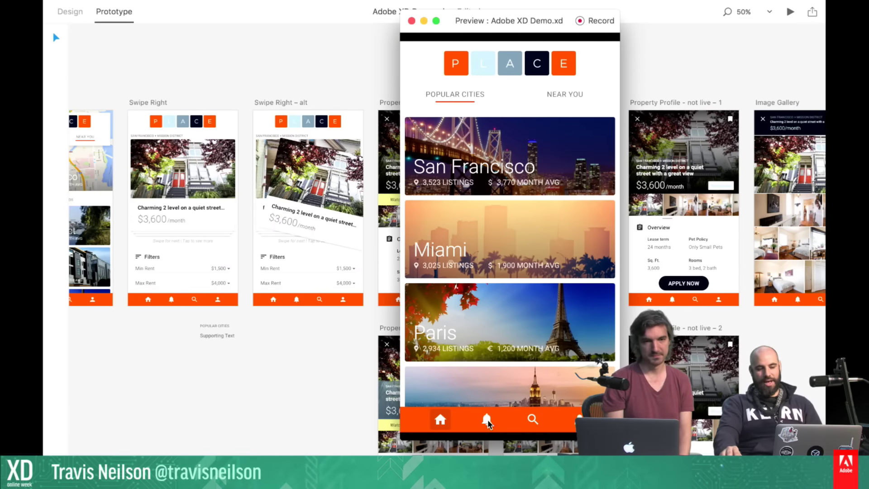
click(487, 421)
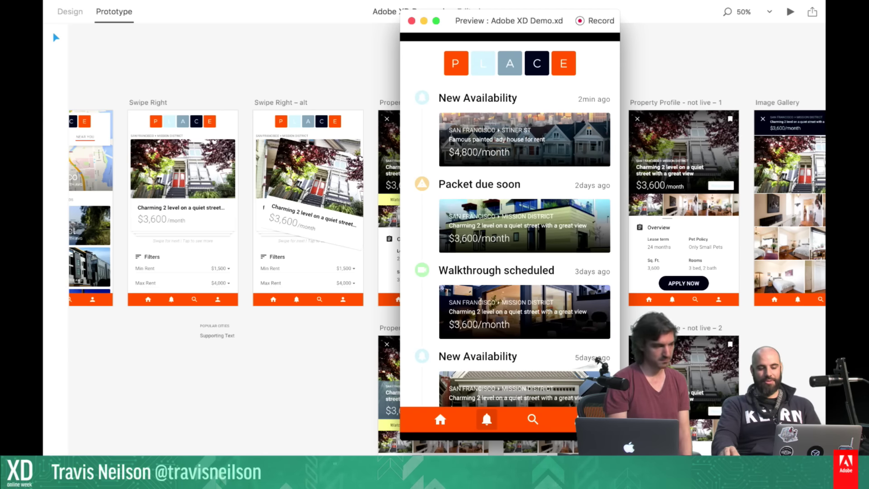
click(533, 422)
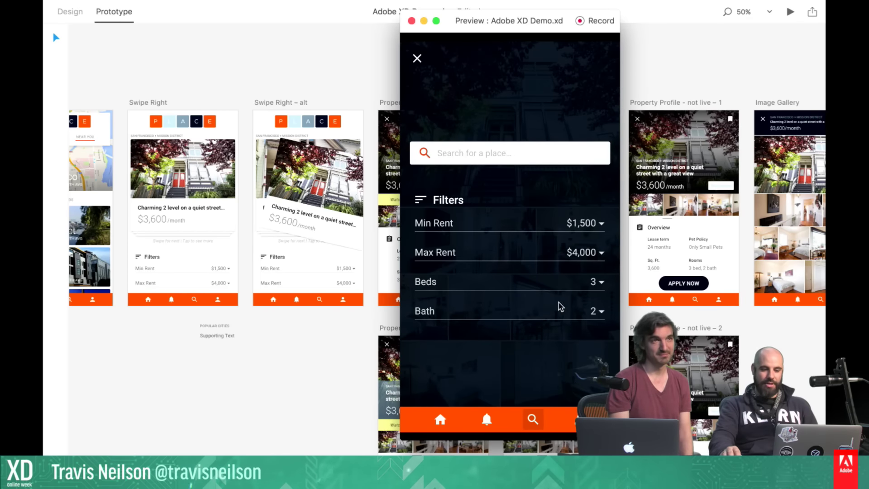
click(579, 419)
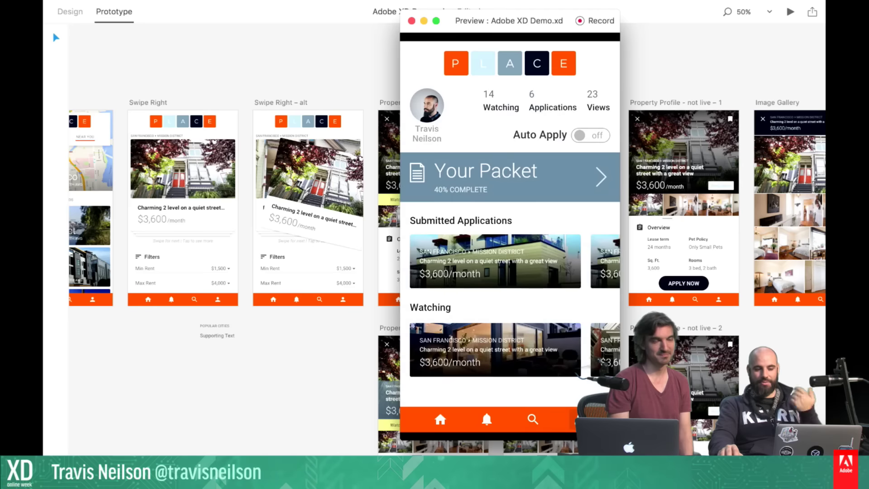